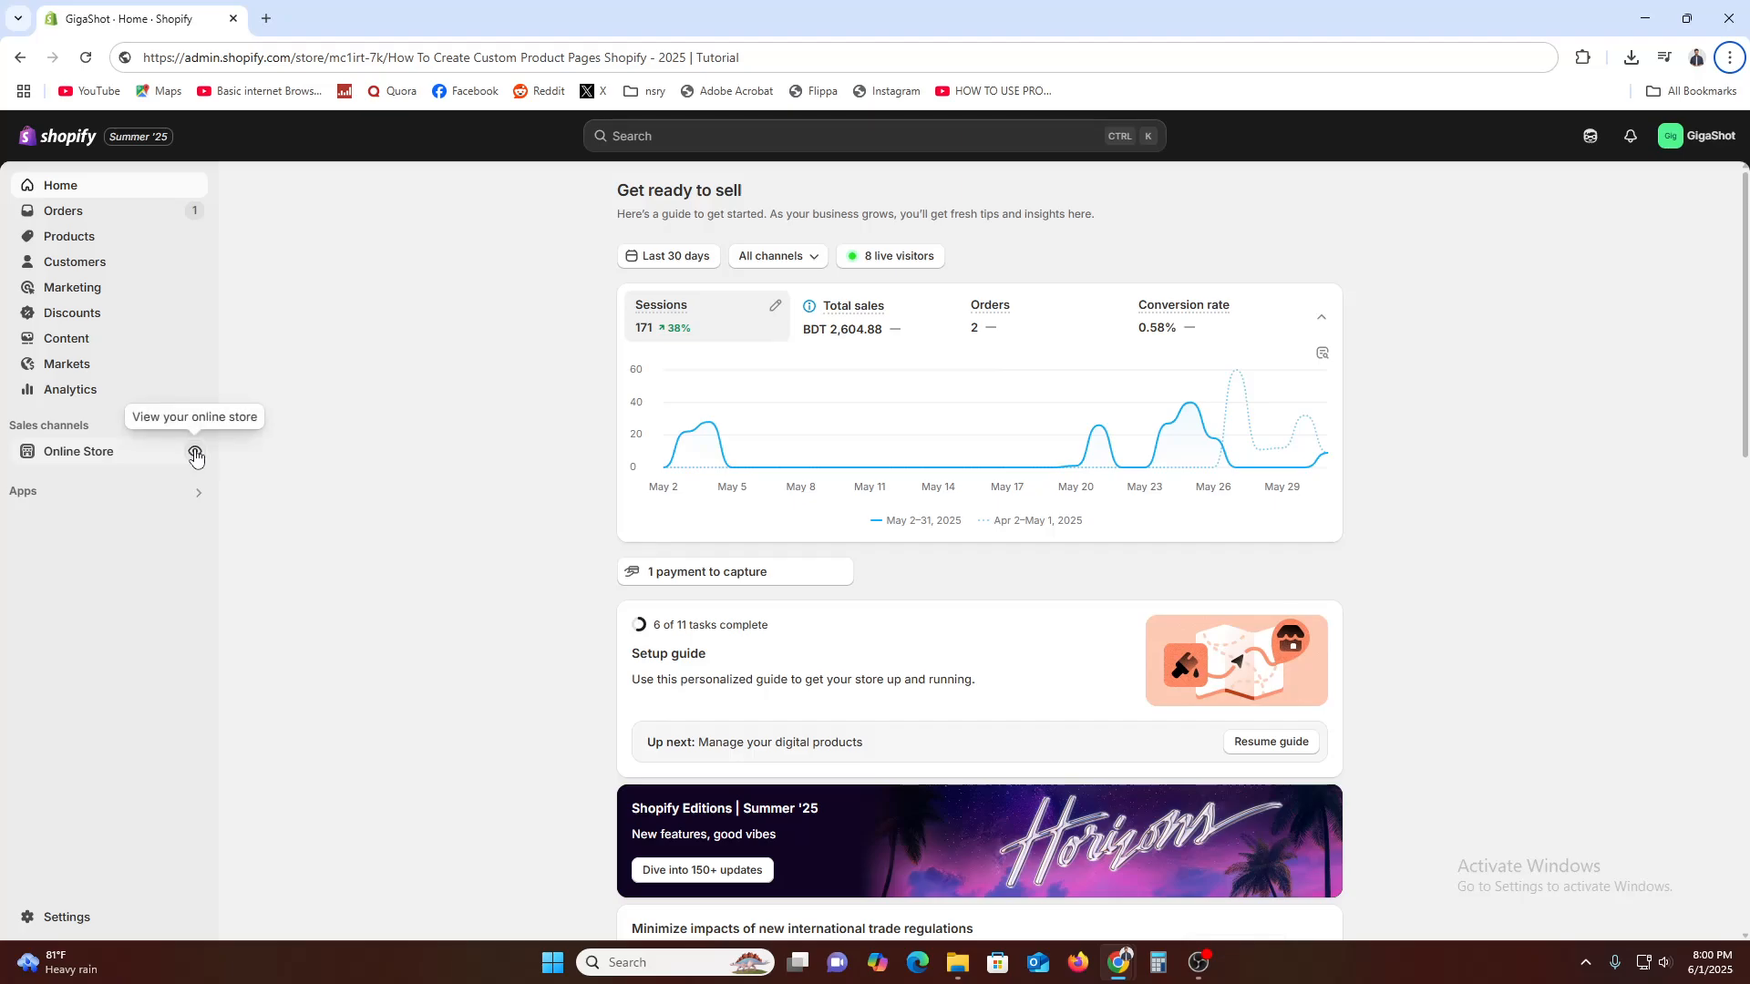
View the live online store, examine its featured products, and return to the store admin
click(194, 451)
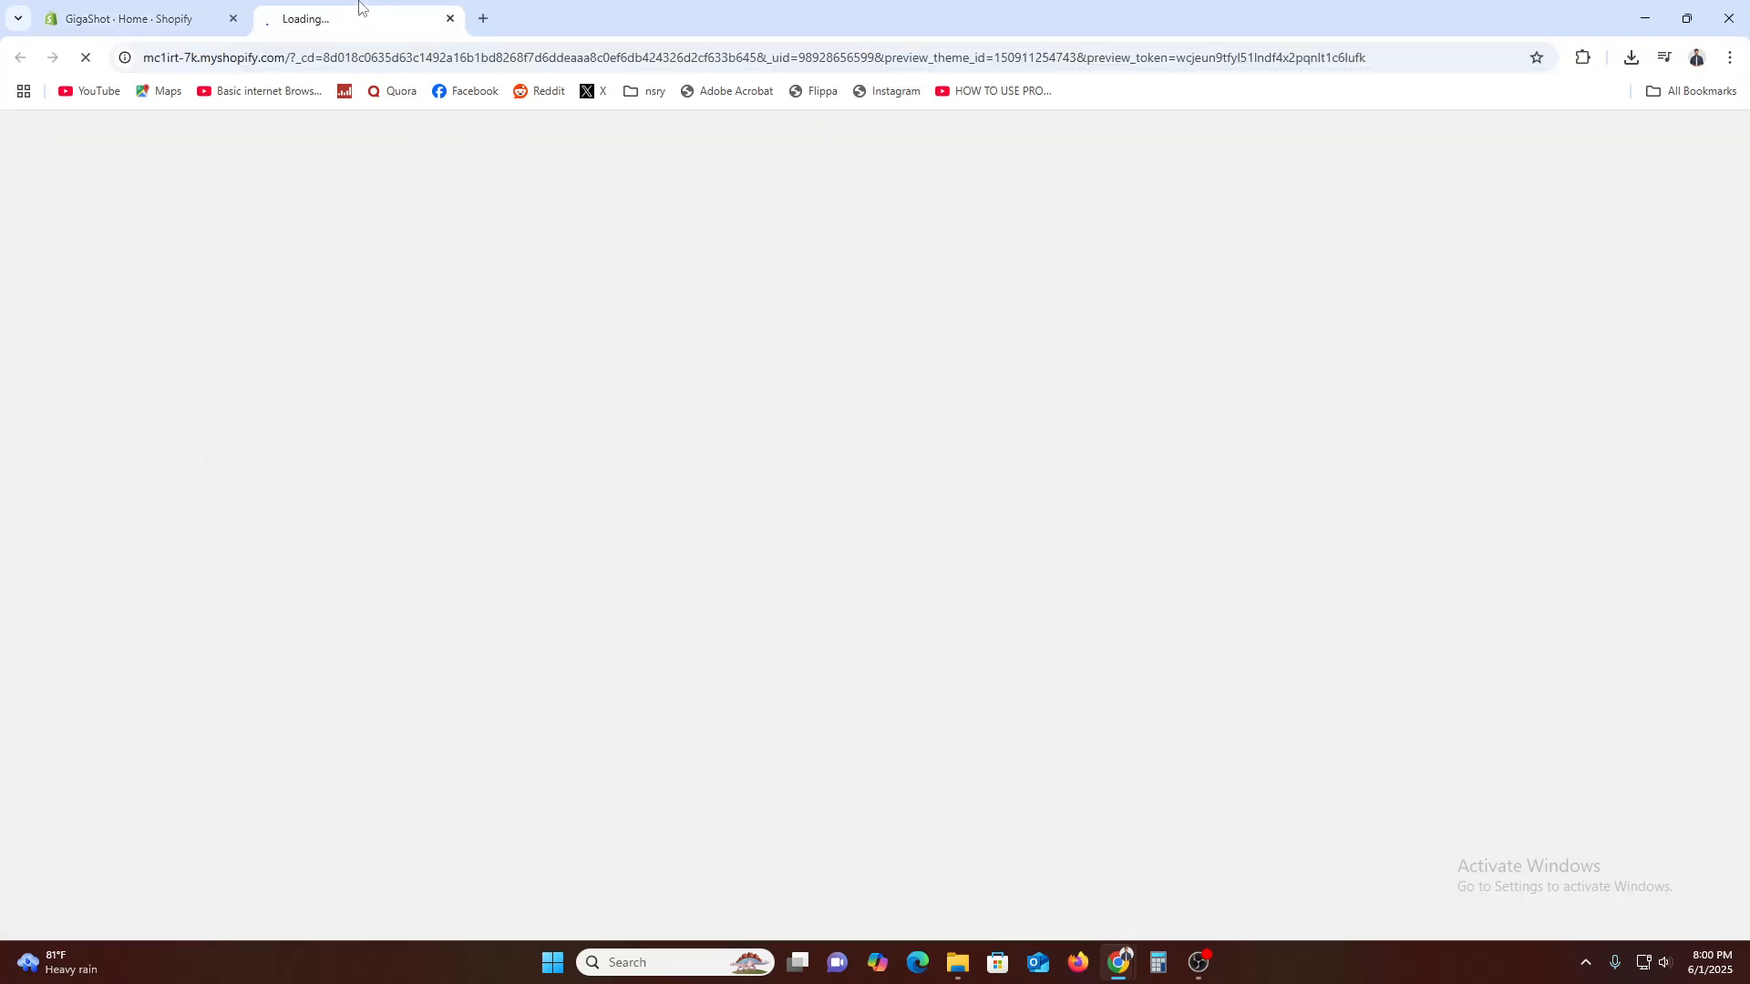
scroll(716, 620, down, 5)
scroll(716, 620, down, 8)
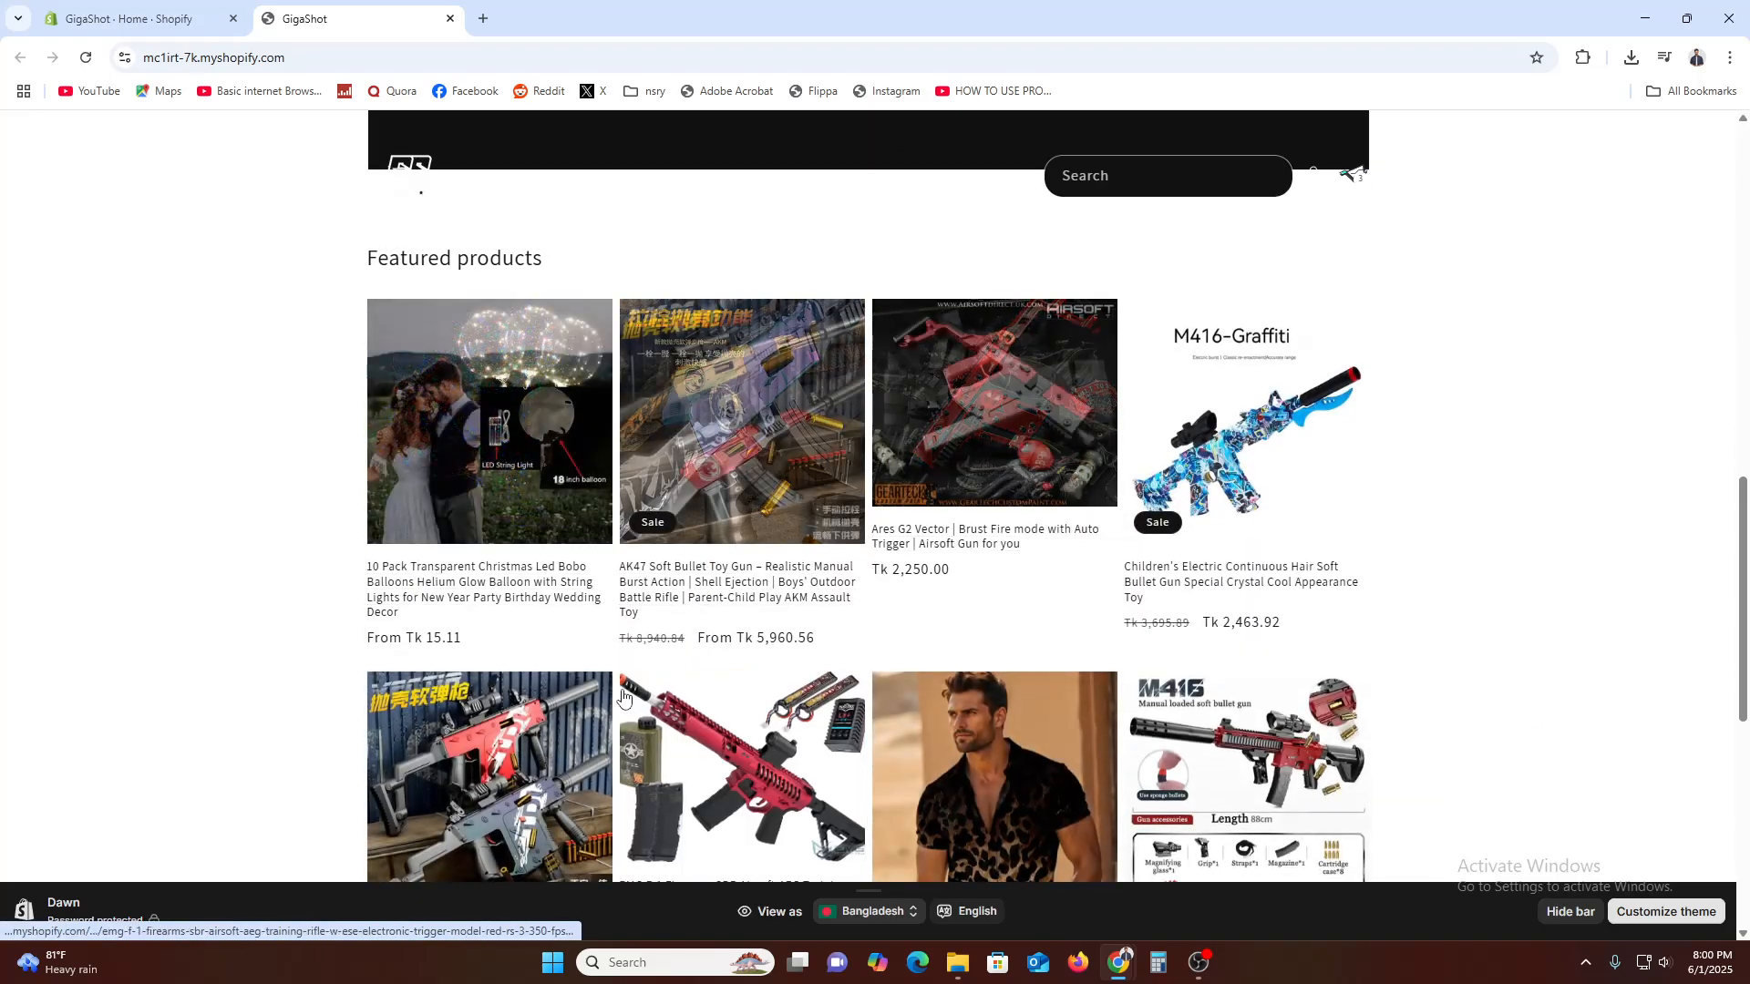
scroll(344, 547, down, 5)
scroll(381, 622, up, 4)
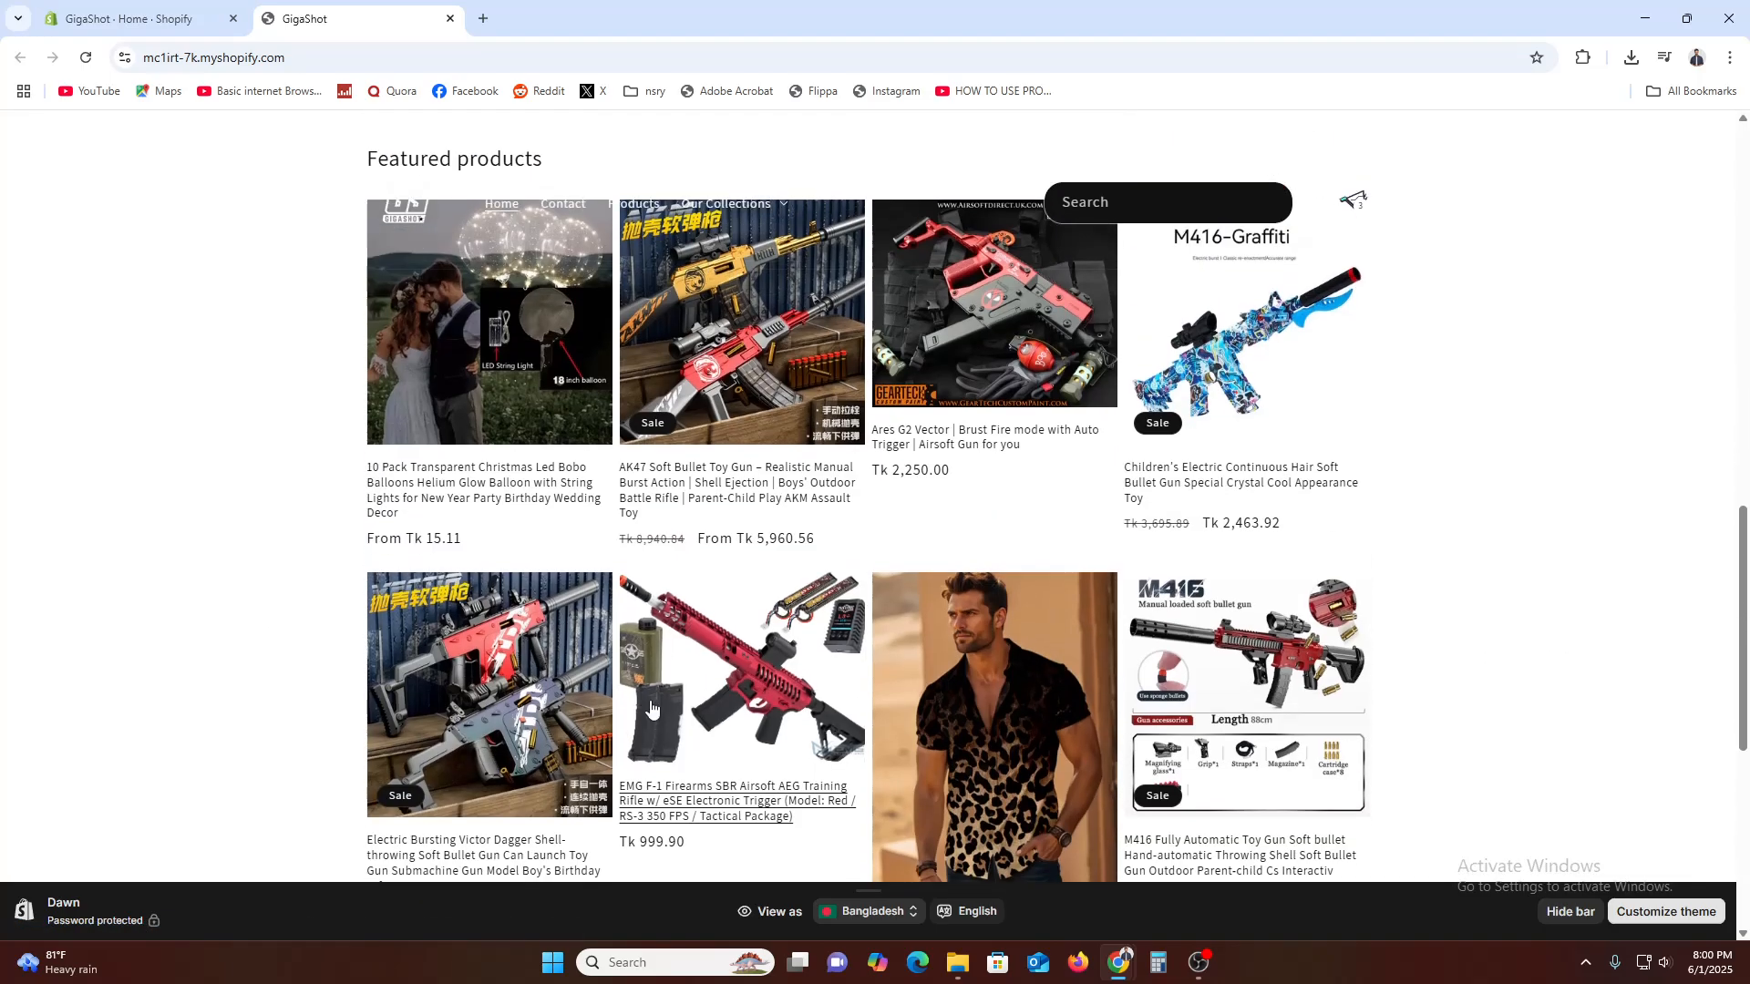
scroll(1236, 725, down, 4)
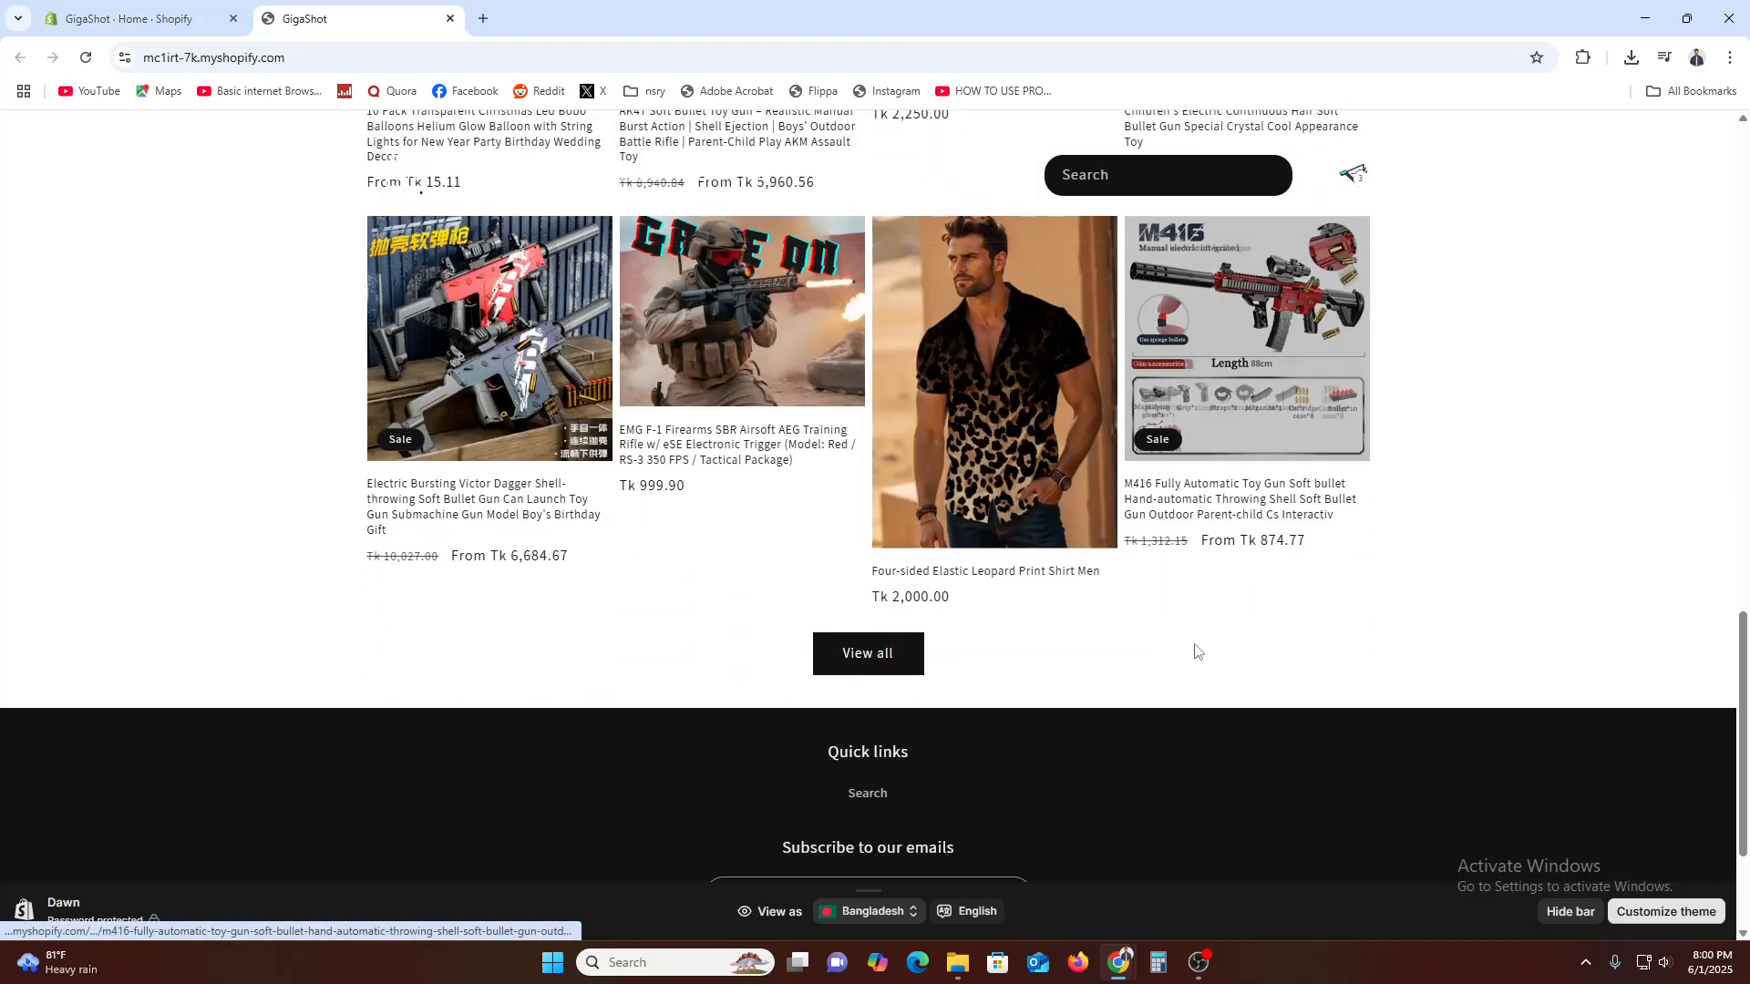
click(105, 8)
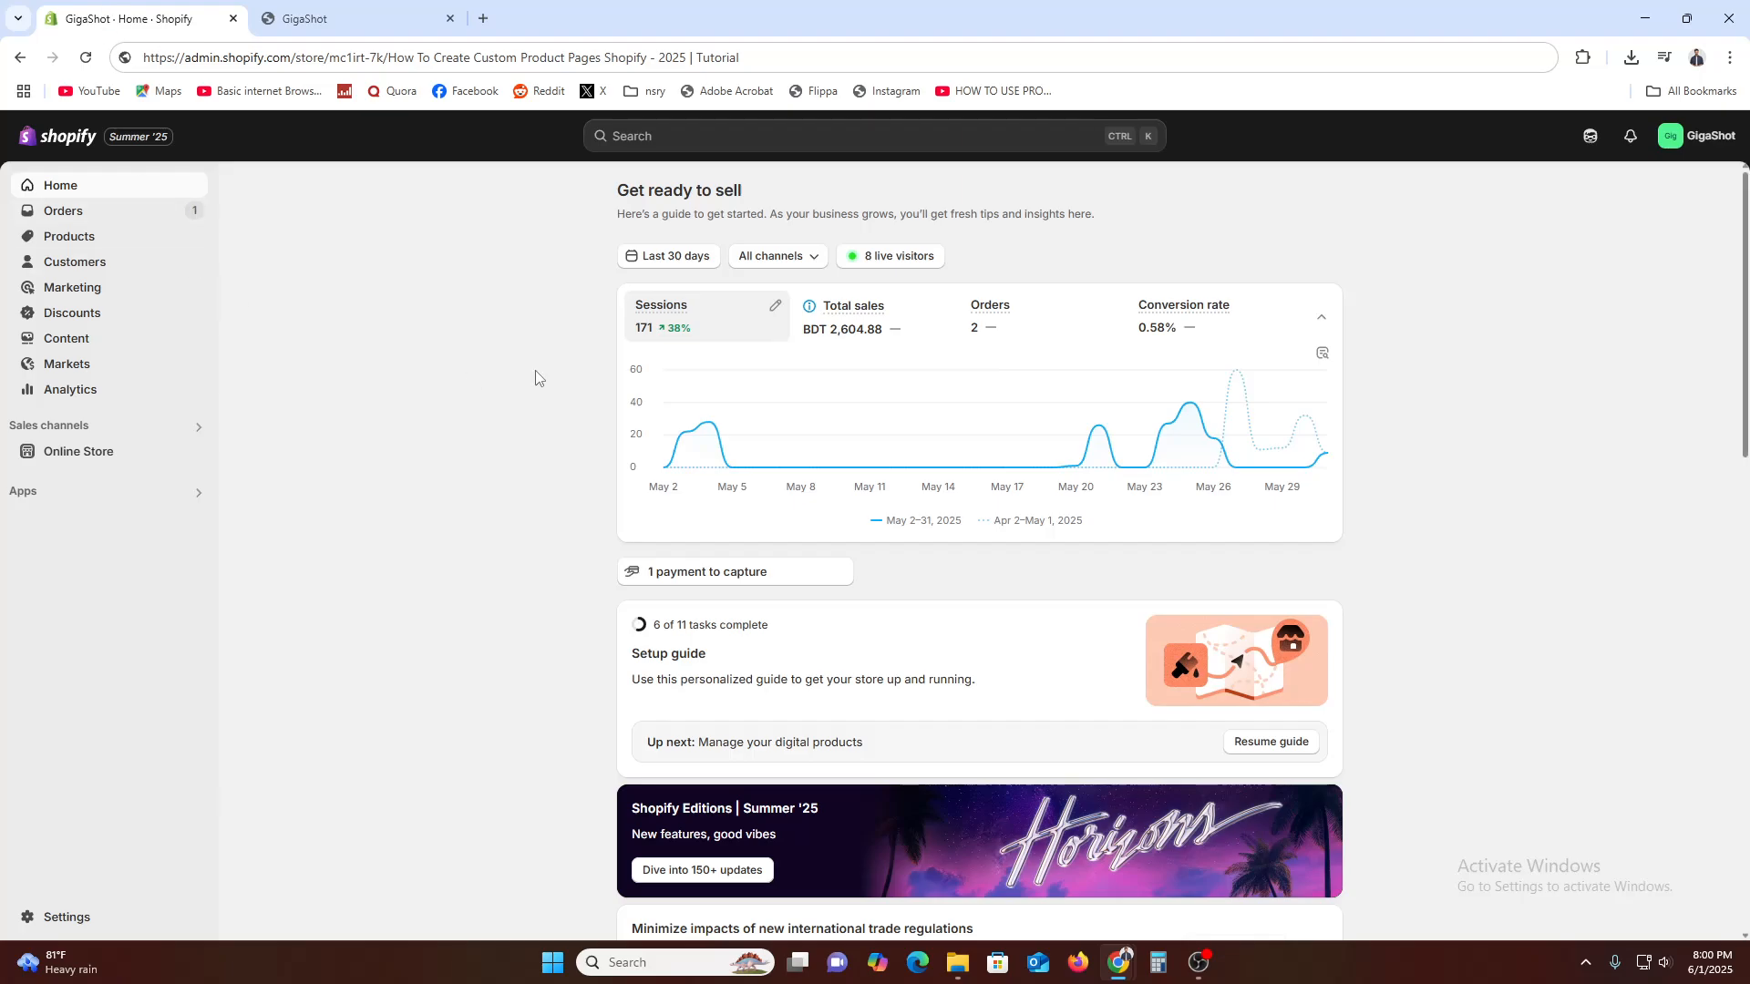
Search the web for "shoipify" in a new incognito window and open Shopify's free-trial page
click(1730, 60)
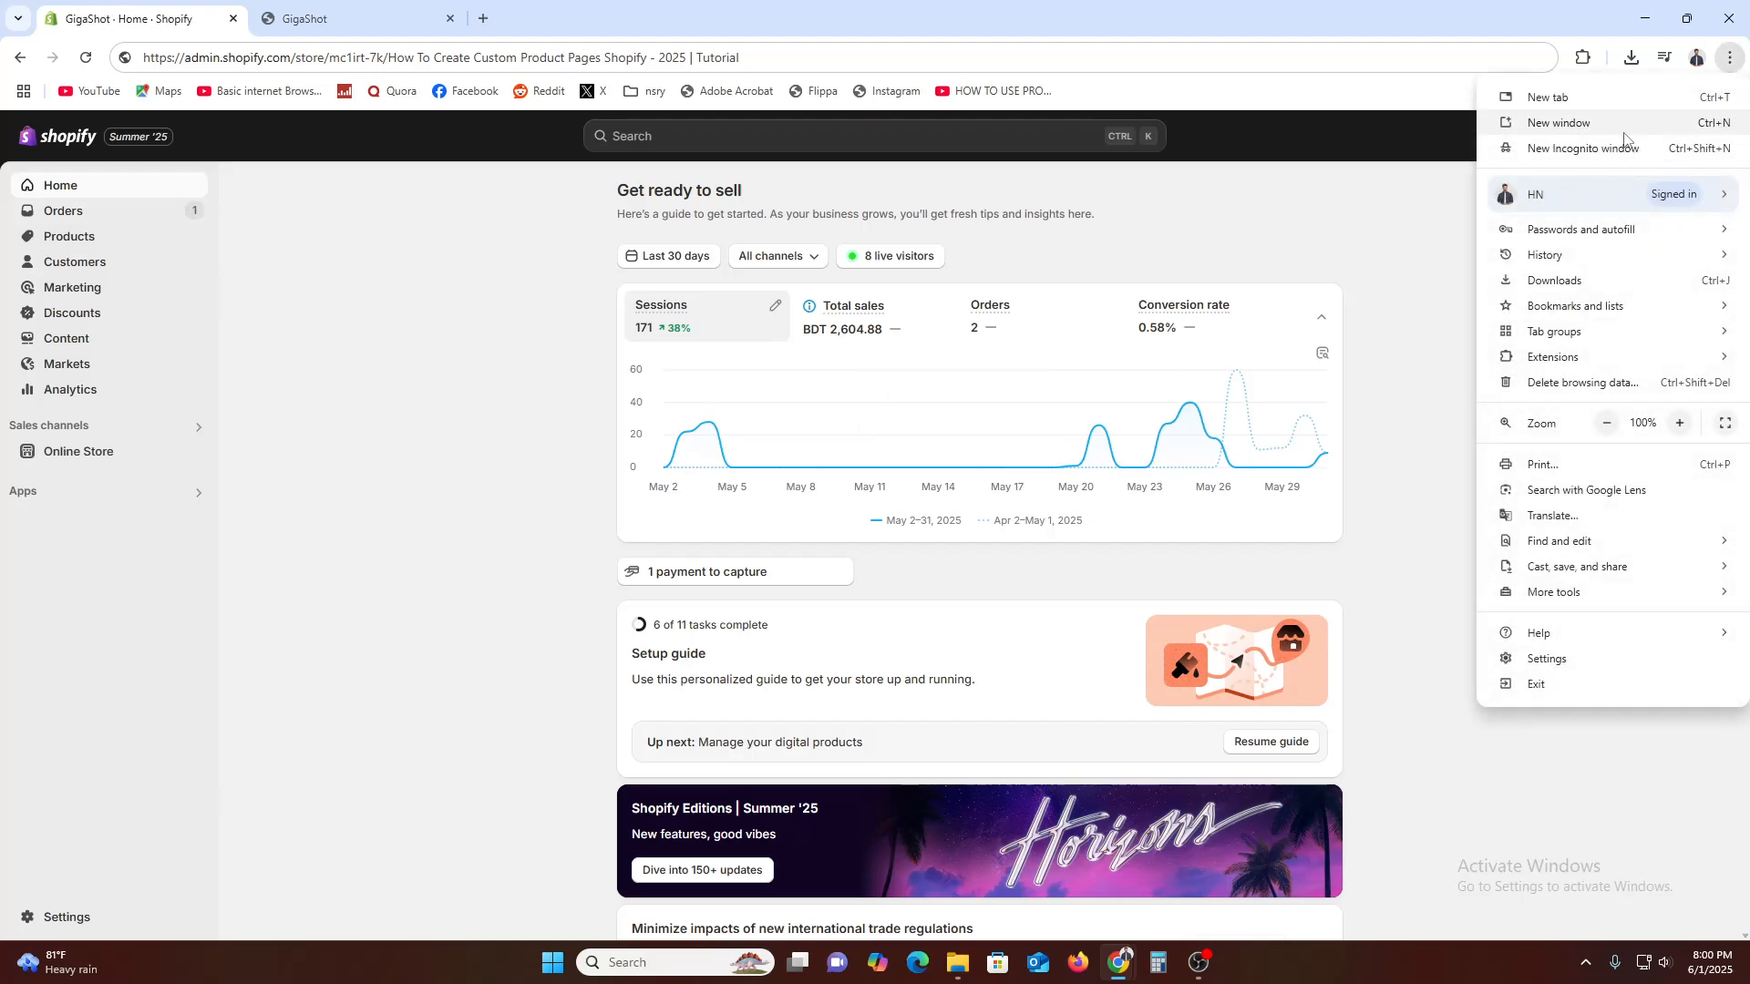
click(1613, 148)
text(shoipify)
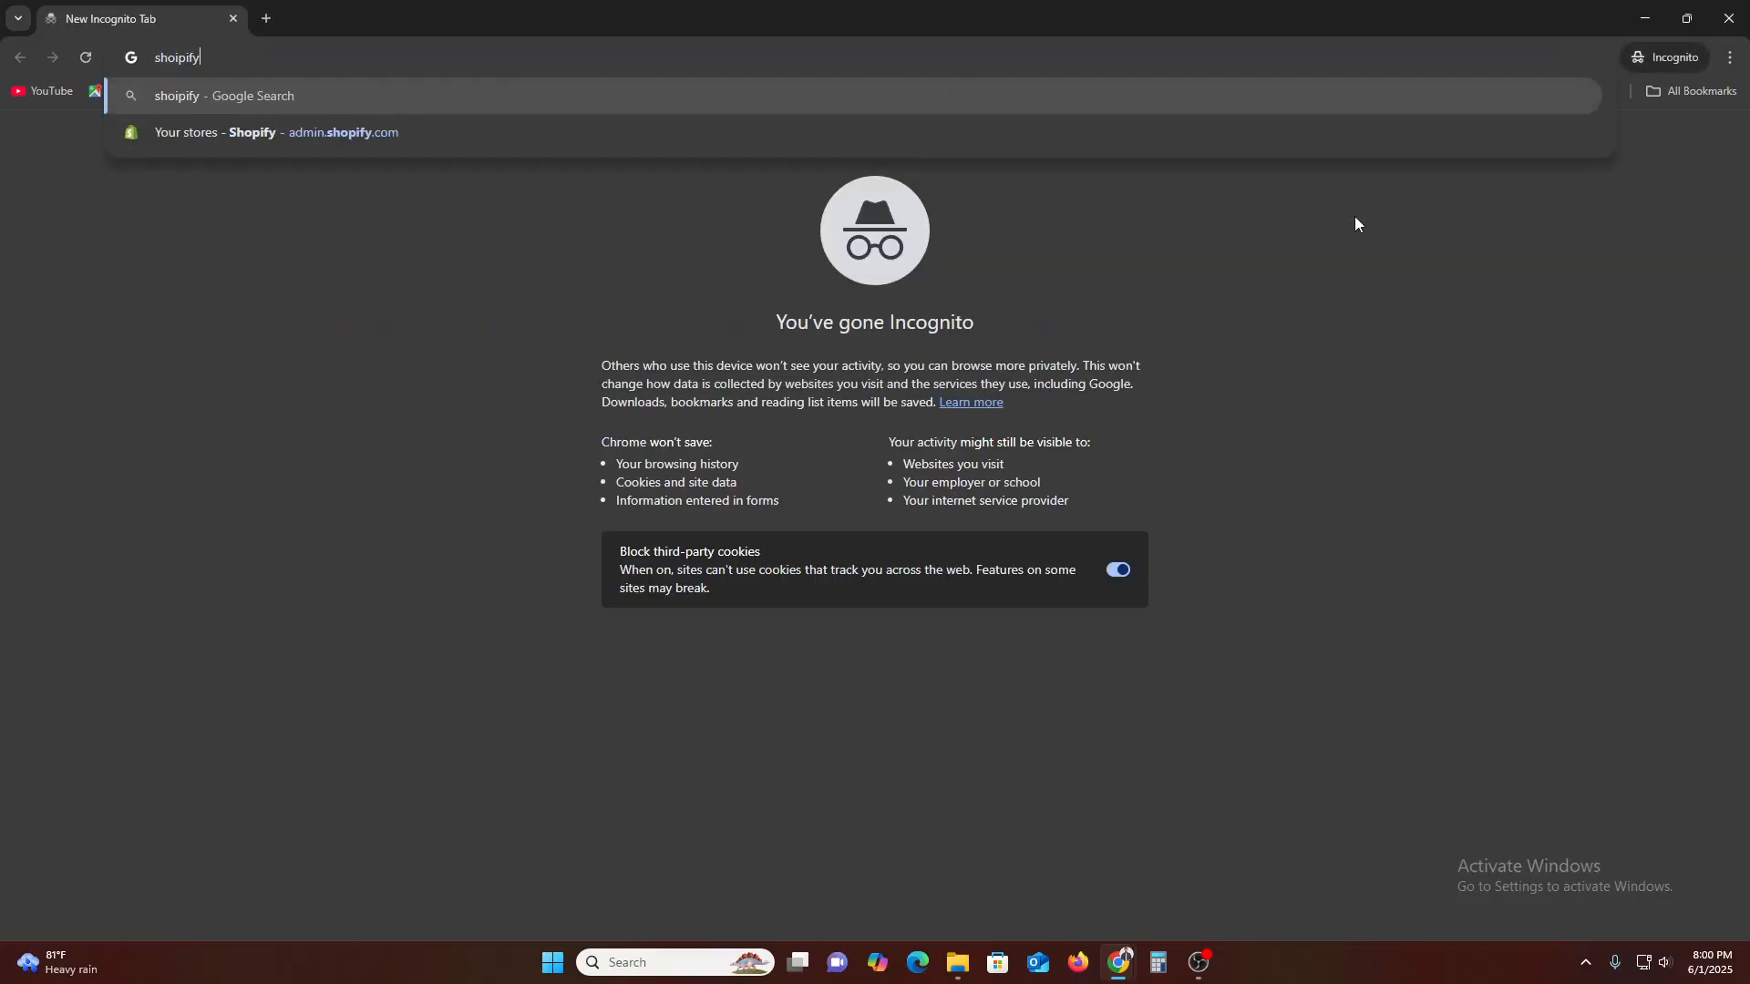
key(Return)
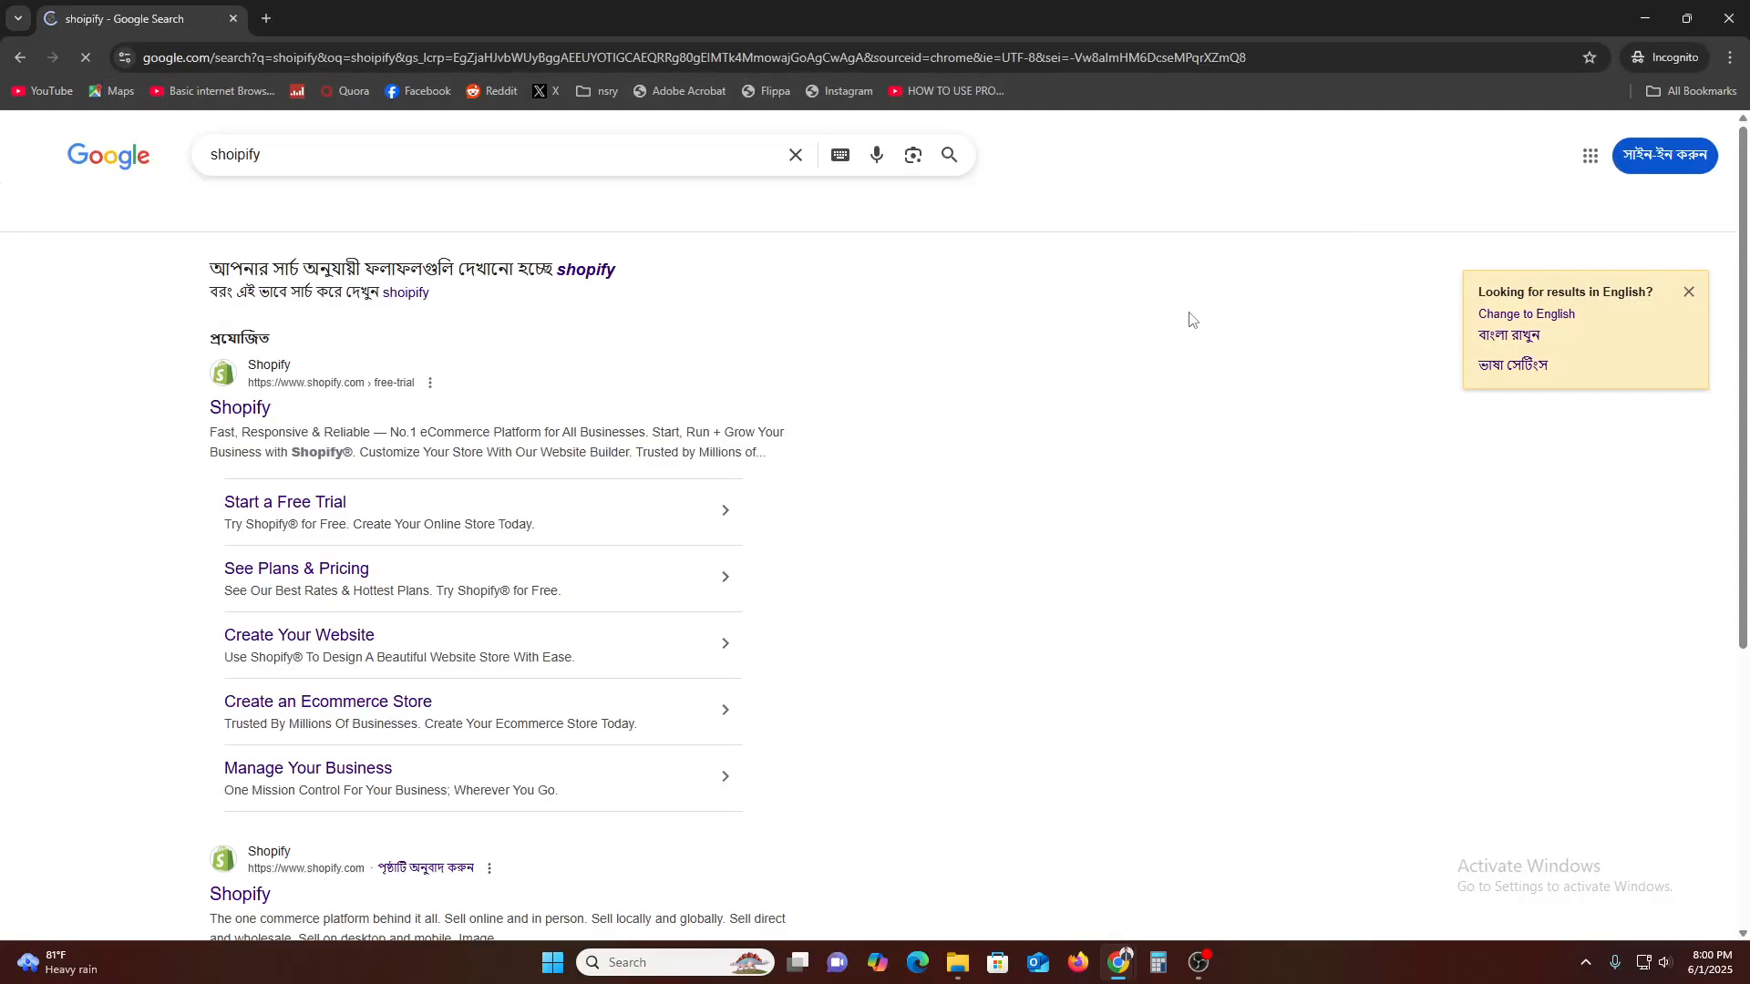
click(254, 411)
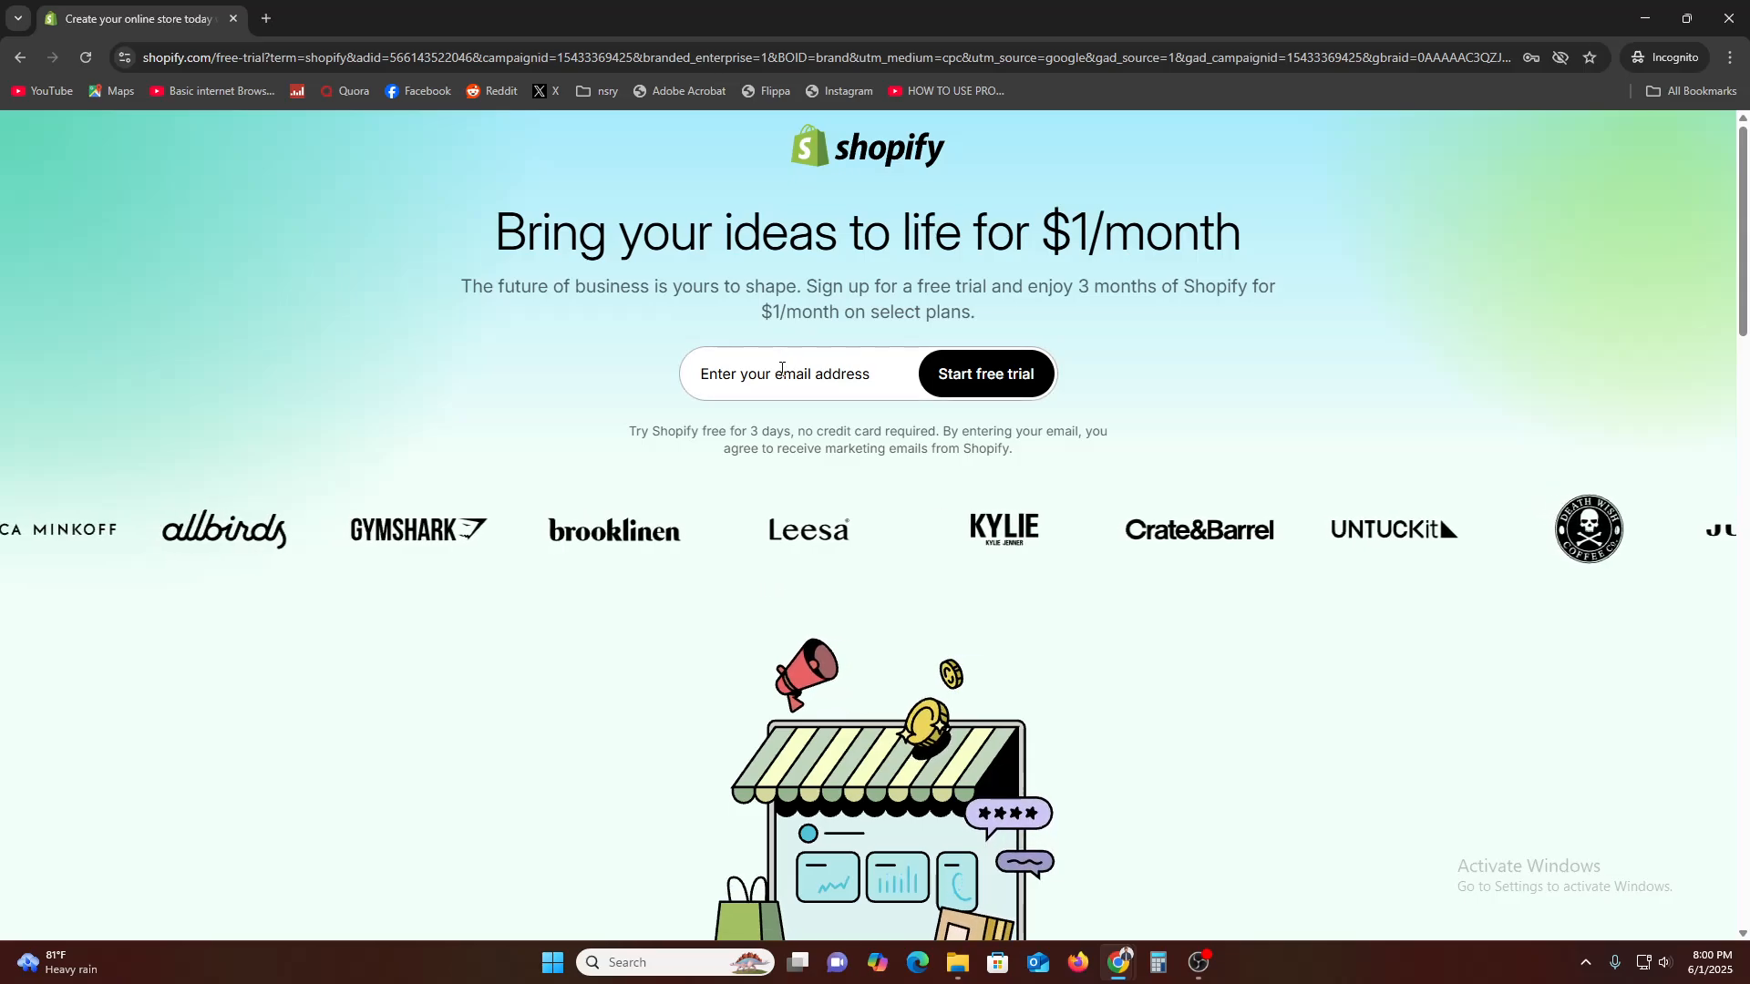
Examine the free-trial sign-up page and its email field, and return to the store admin
click(725, 374)
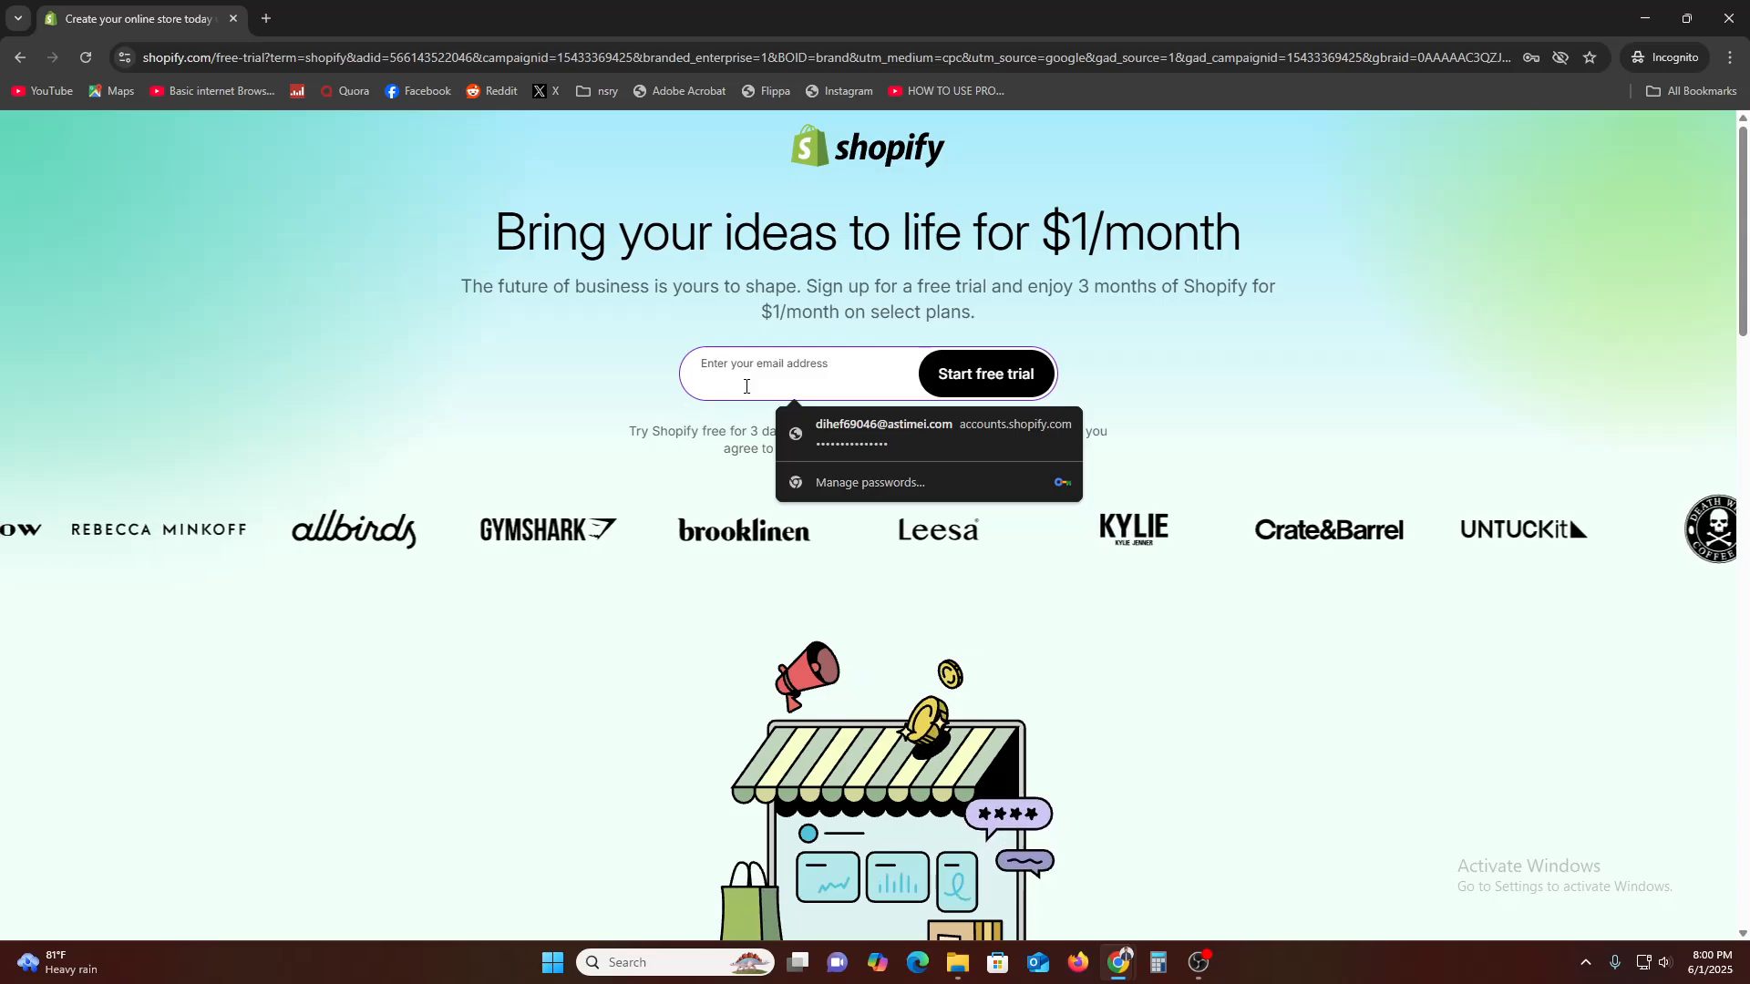
click(1317, 375)
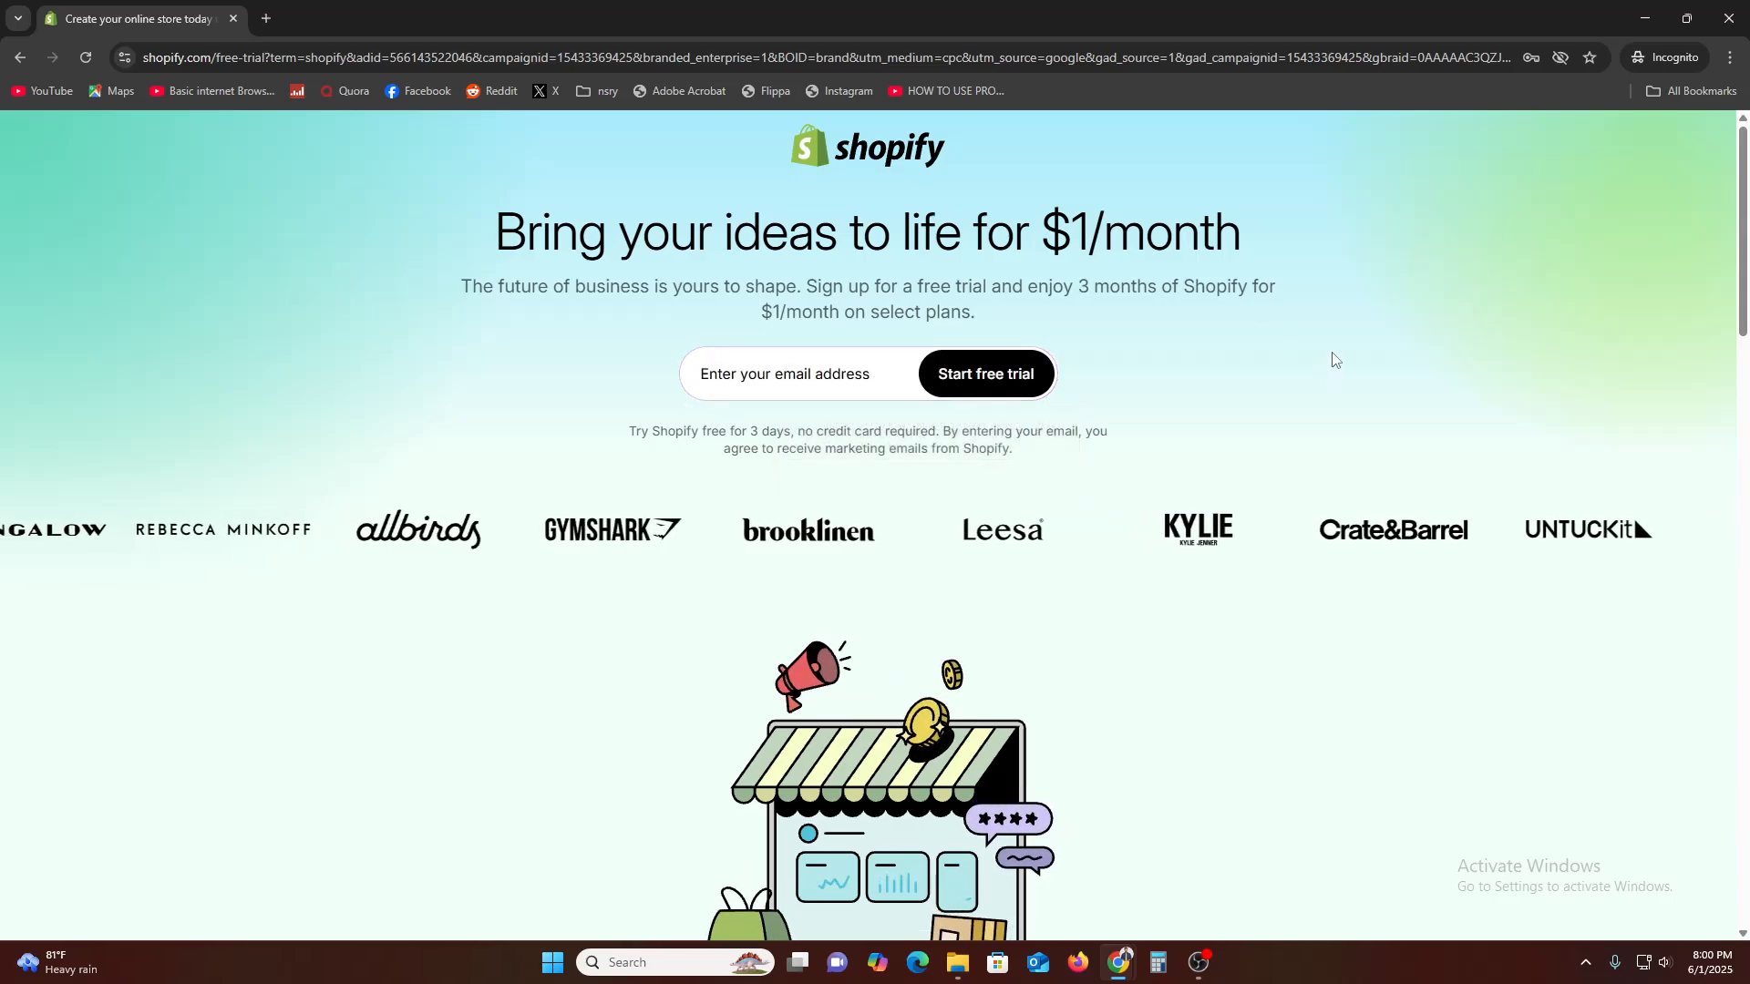
scroll(1331, 620, down, 2)
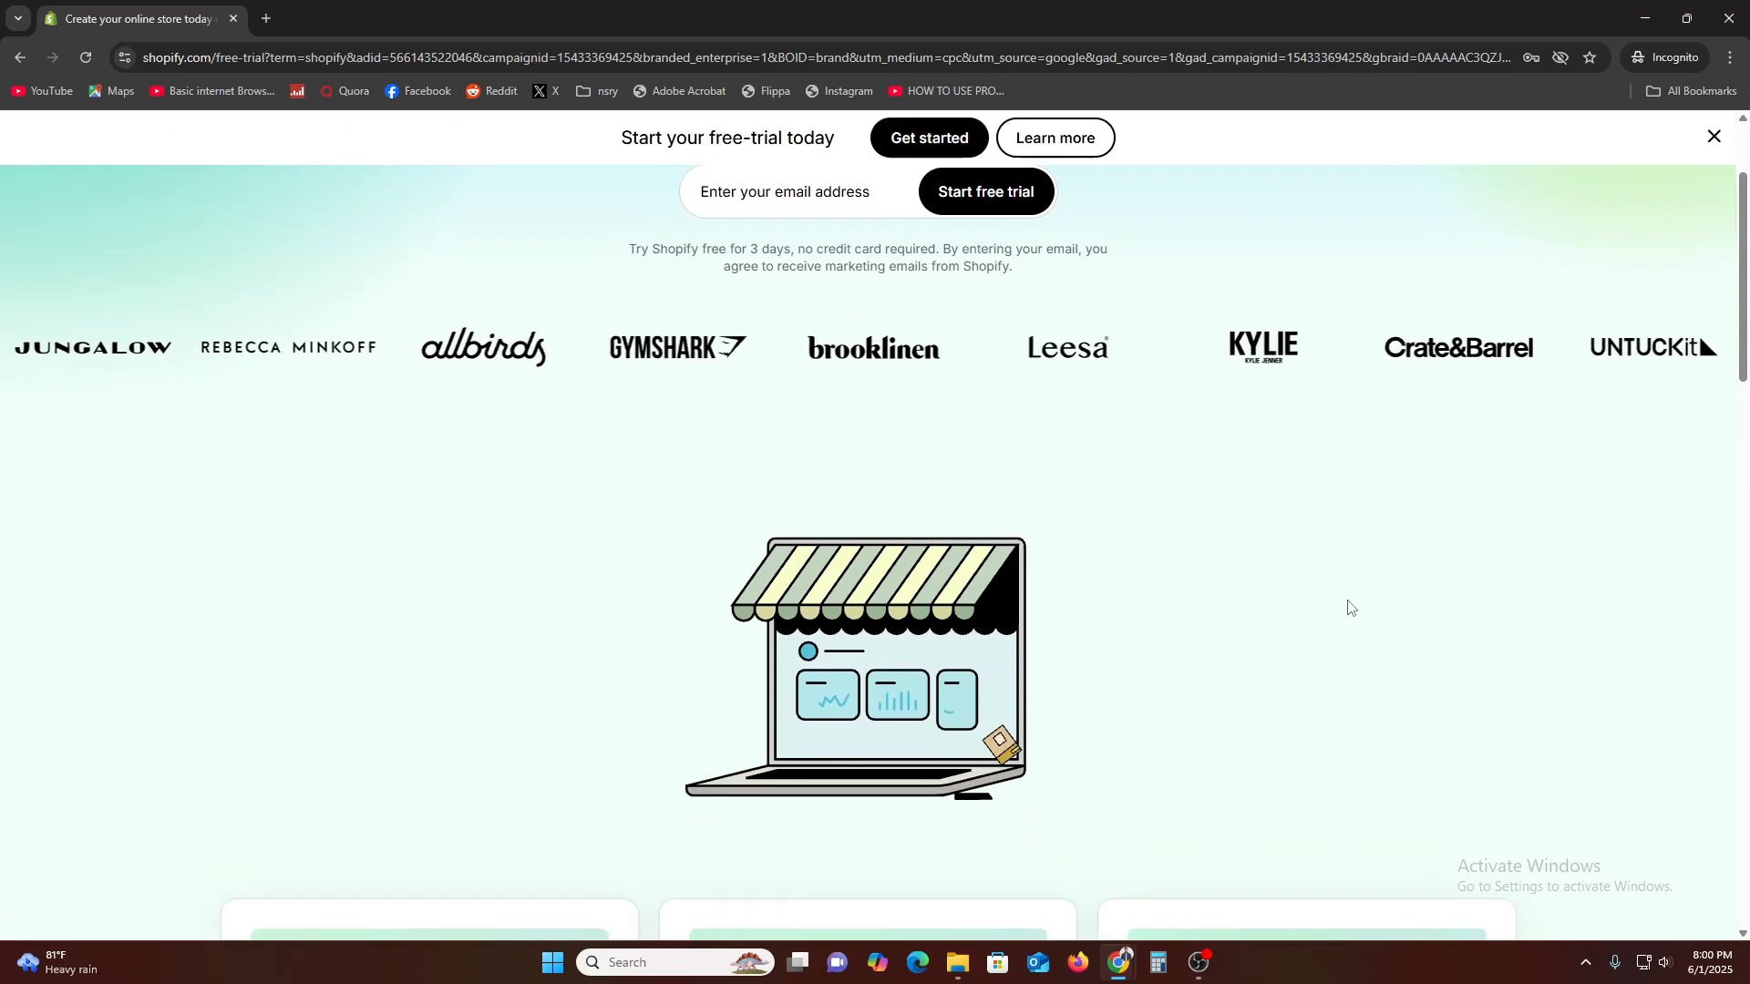
scroll(1376, 605, up, 2)
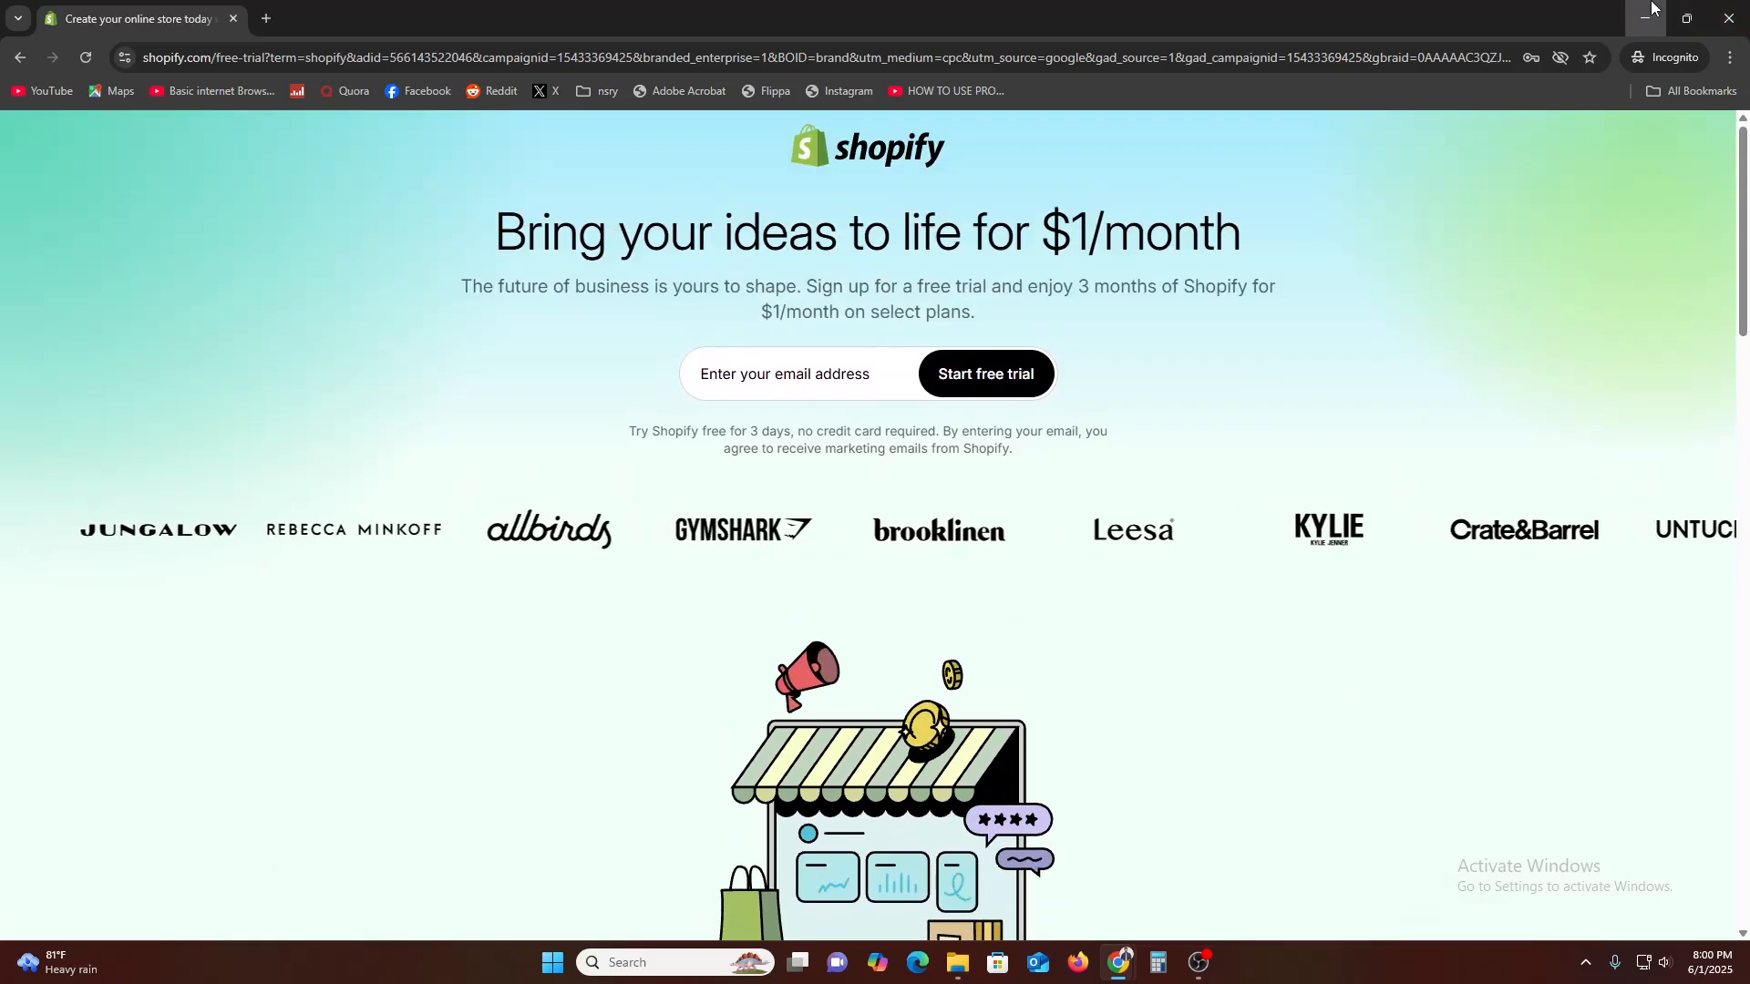
click(1645, 18)
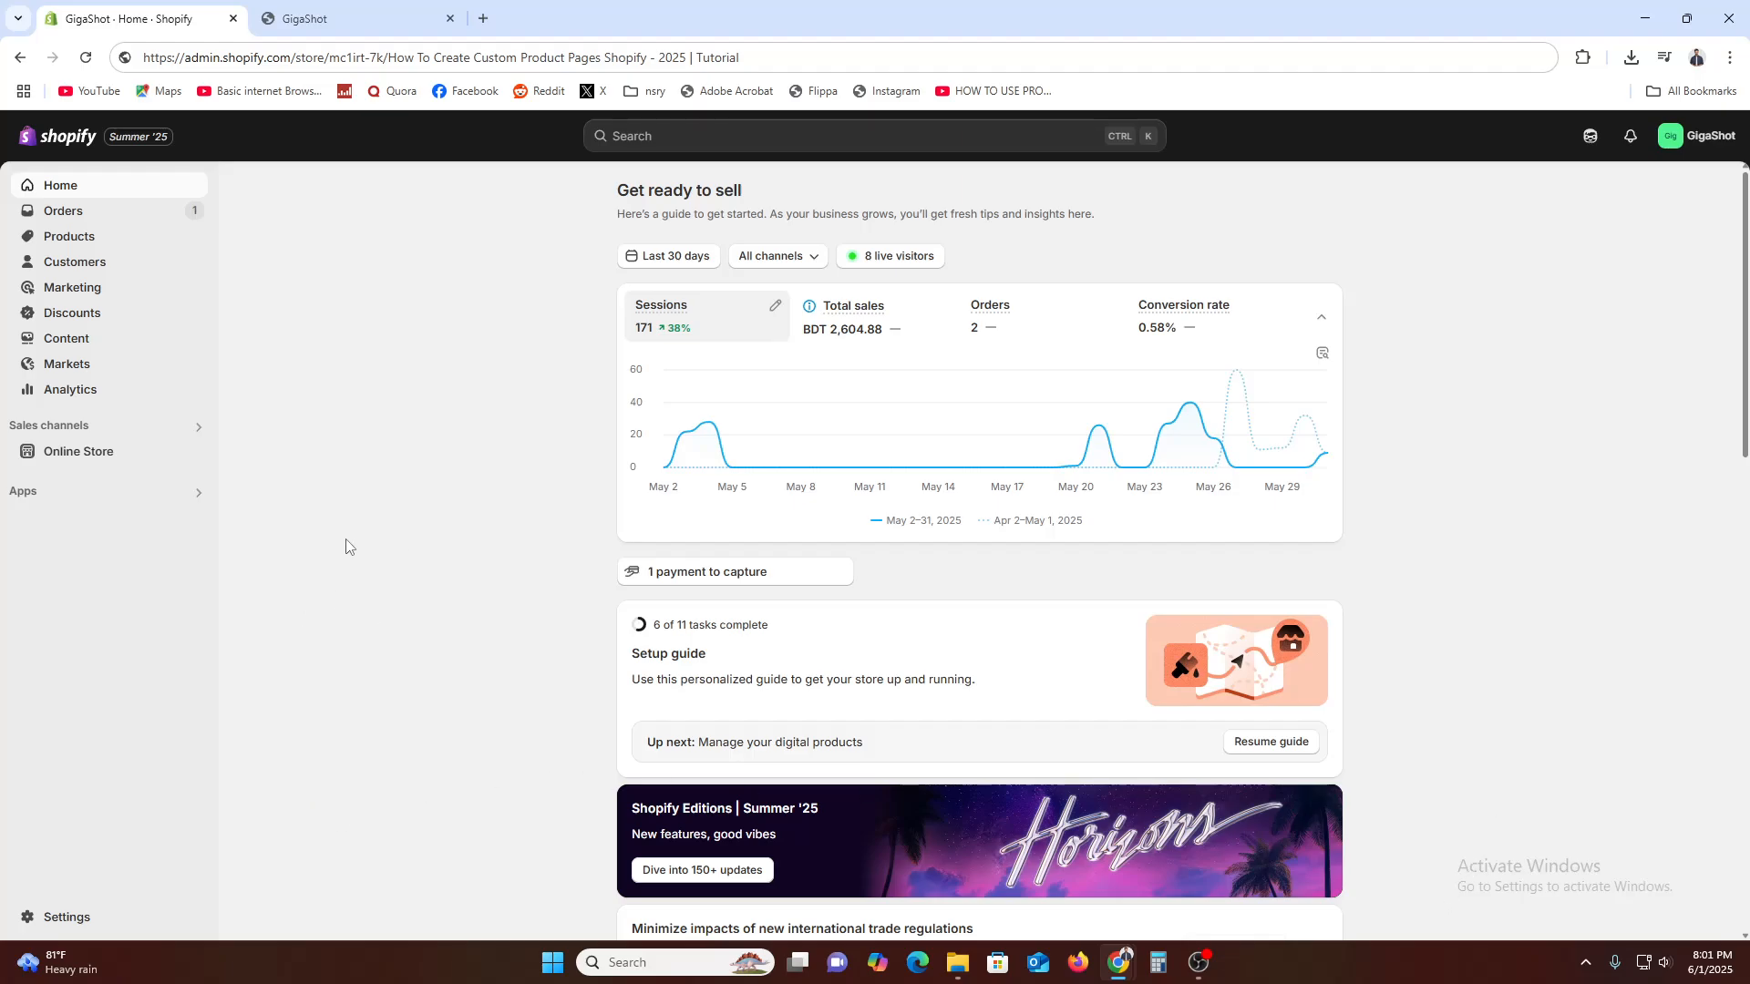
Add a new page to the online store and title it "CUSTOM PAGE"
click(73, 455)
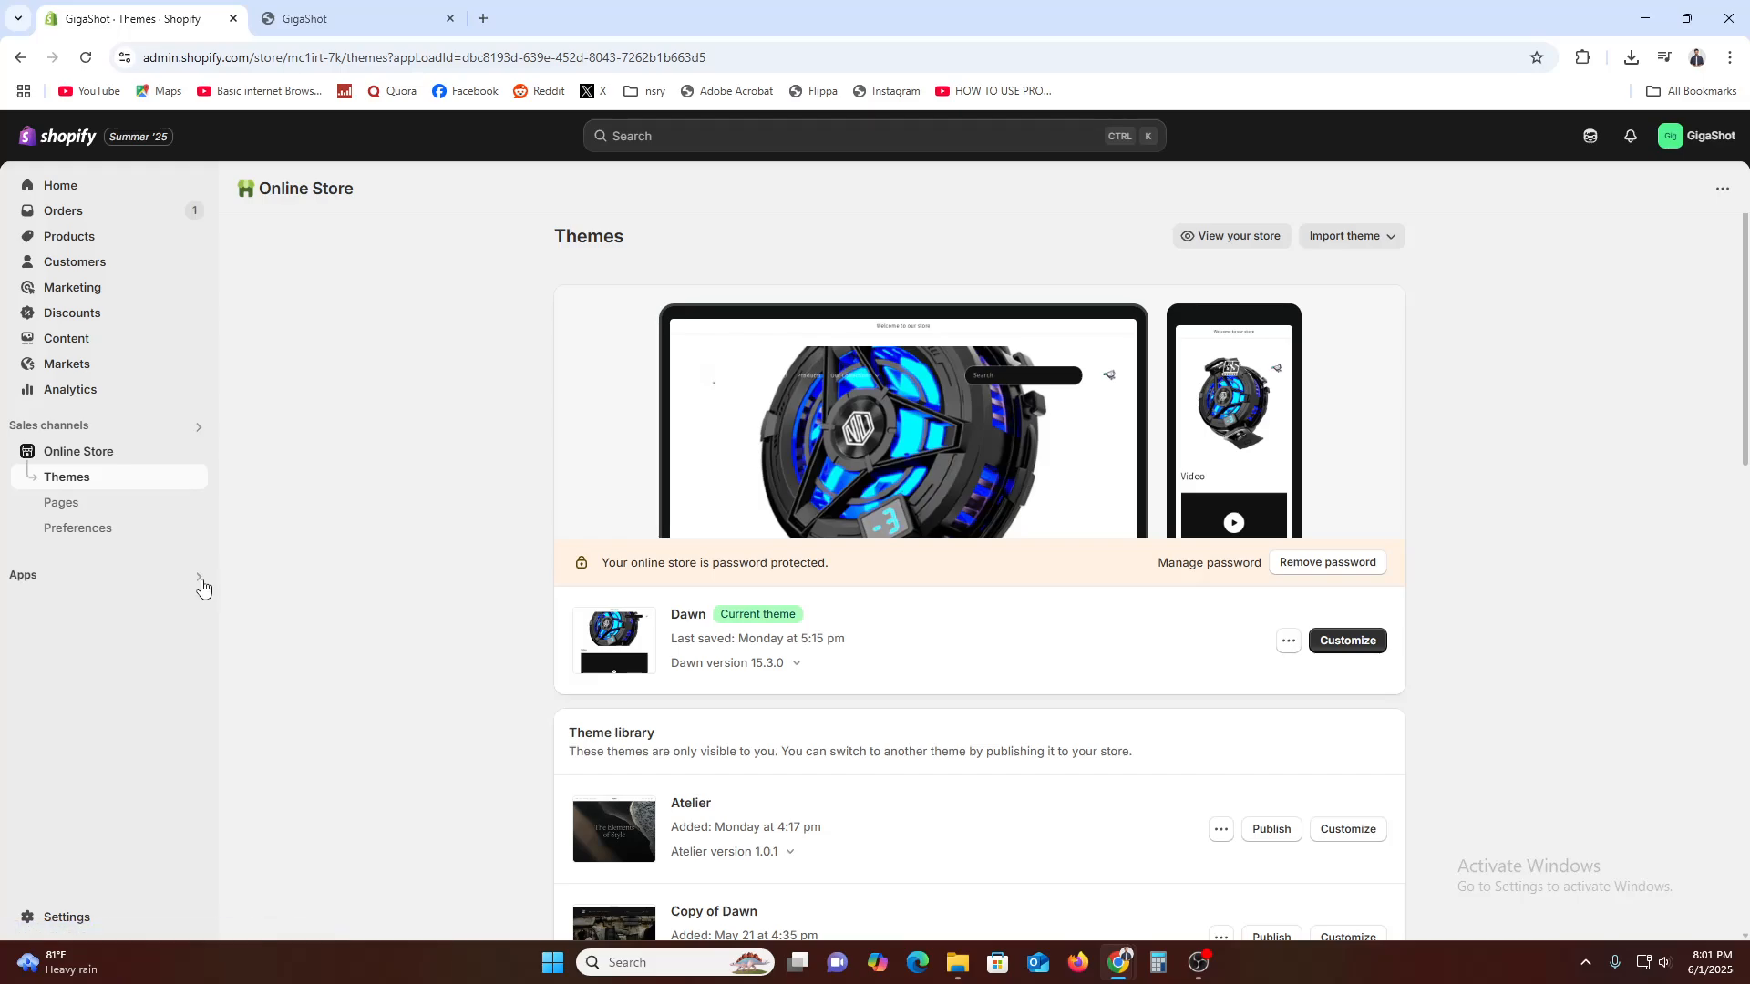
click(55, 502)
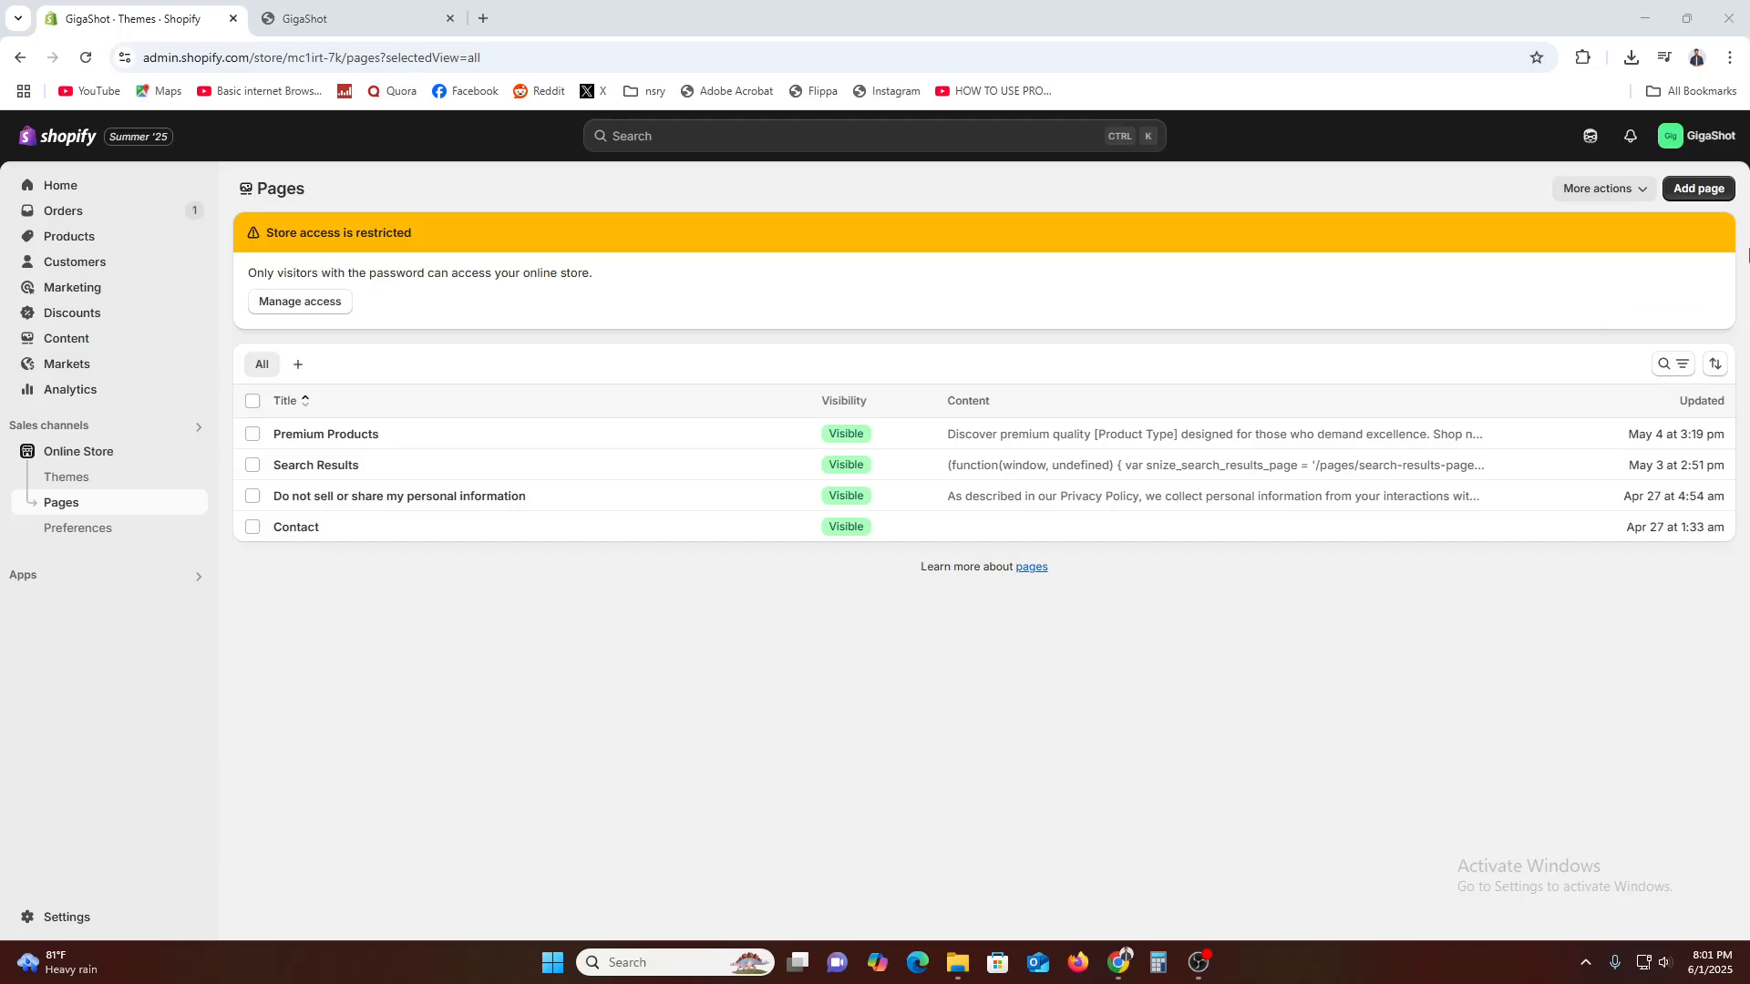
click(1704, 190)
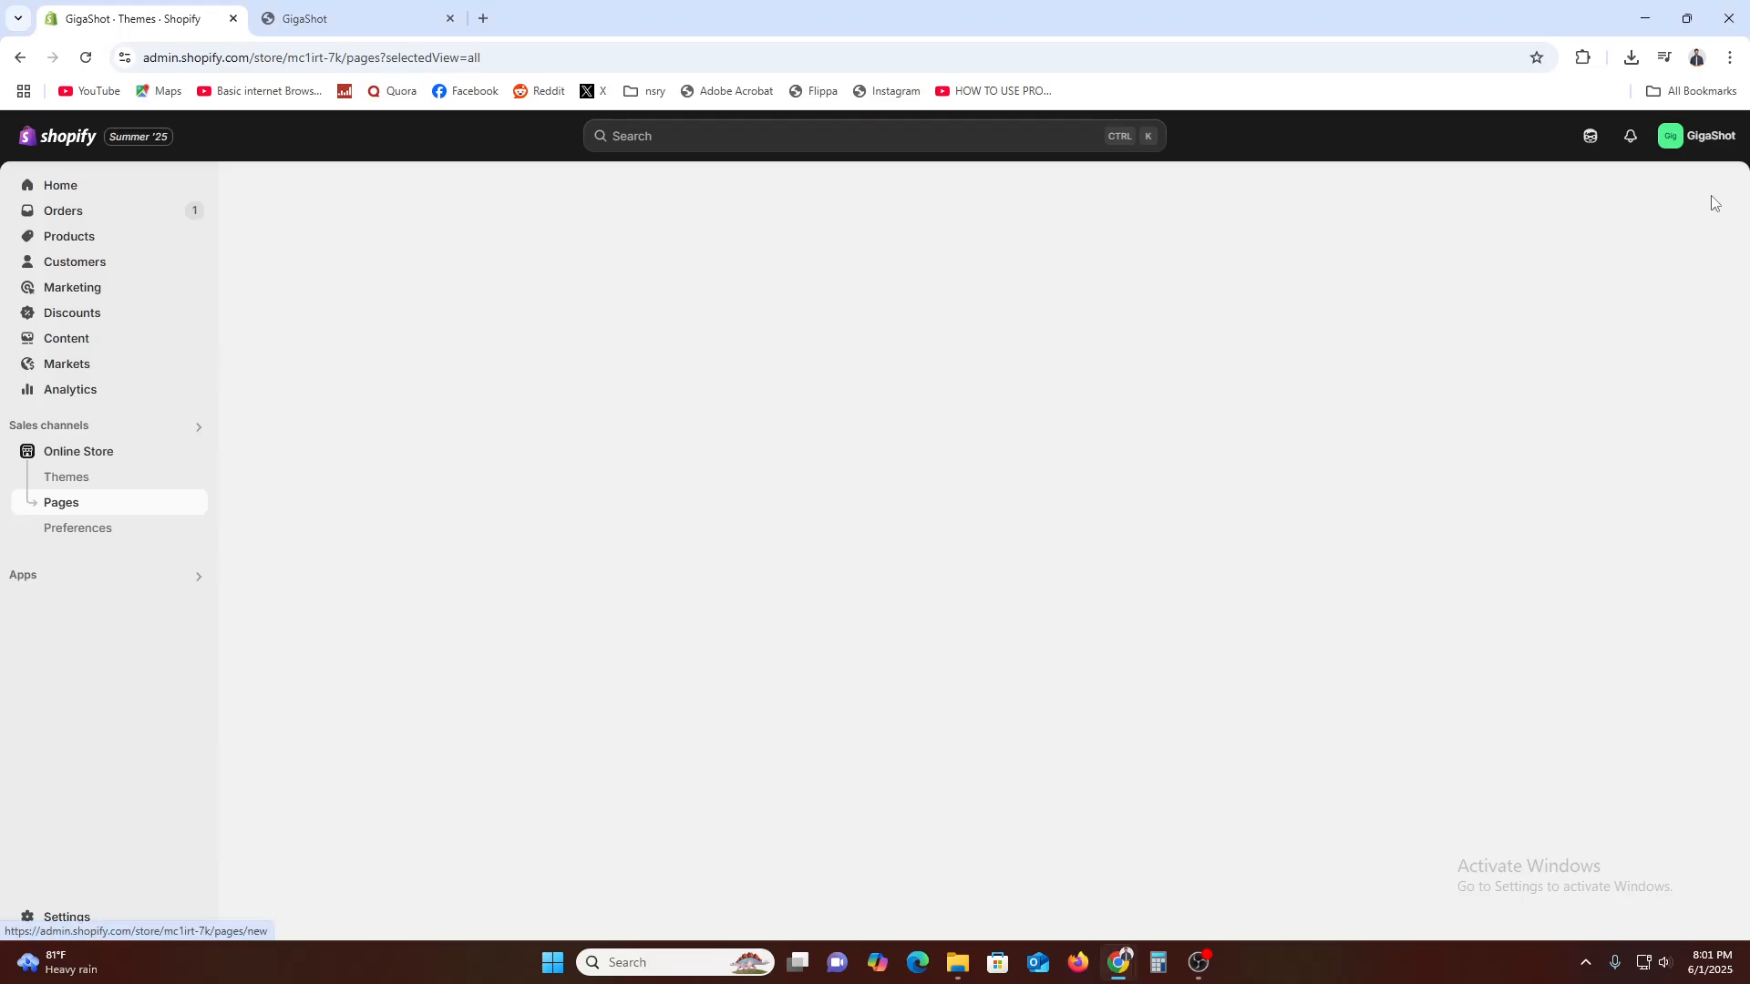
click(635, 266)
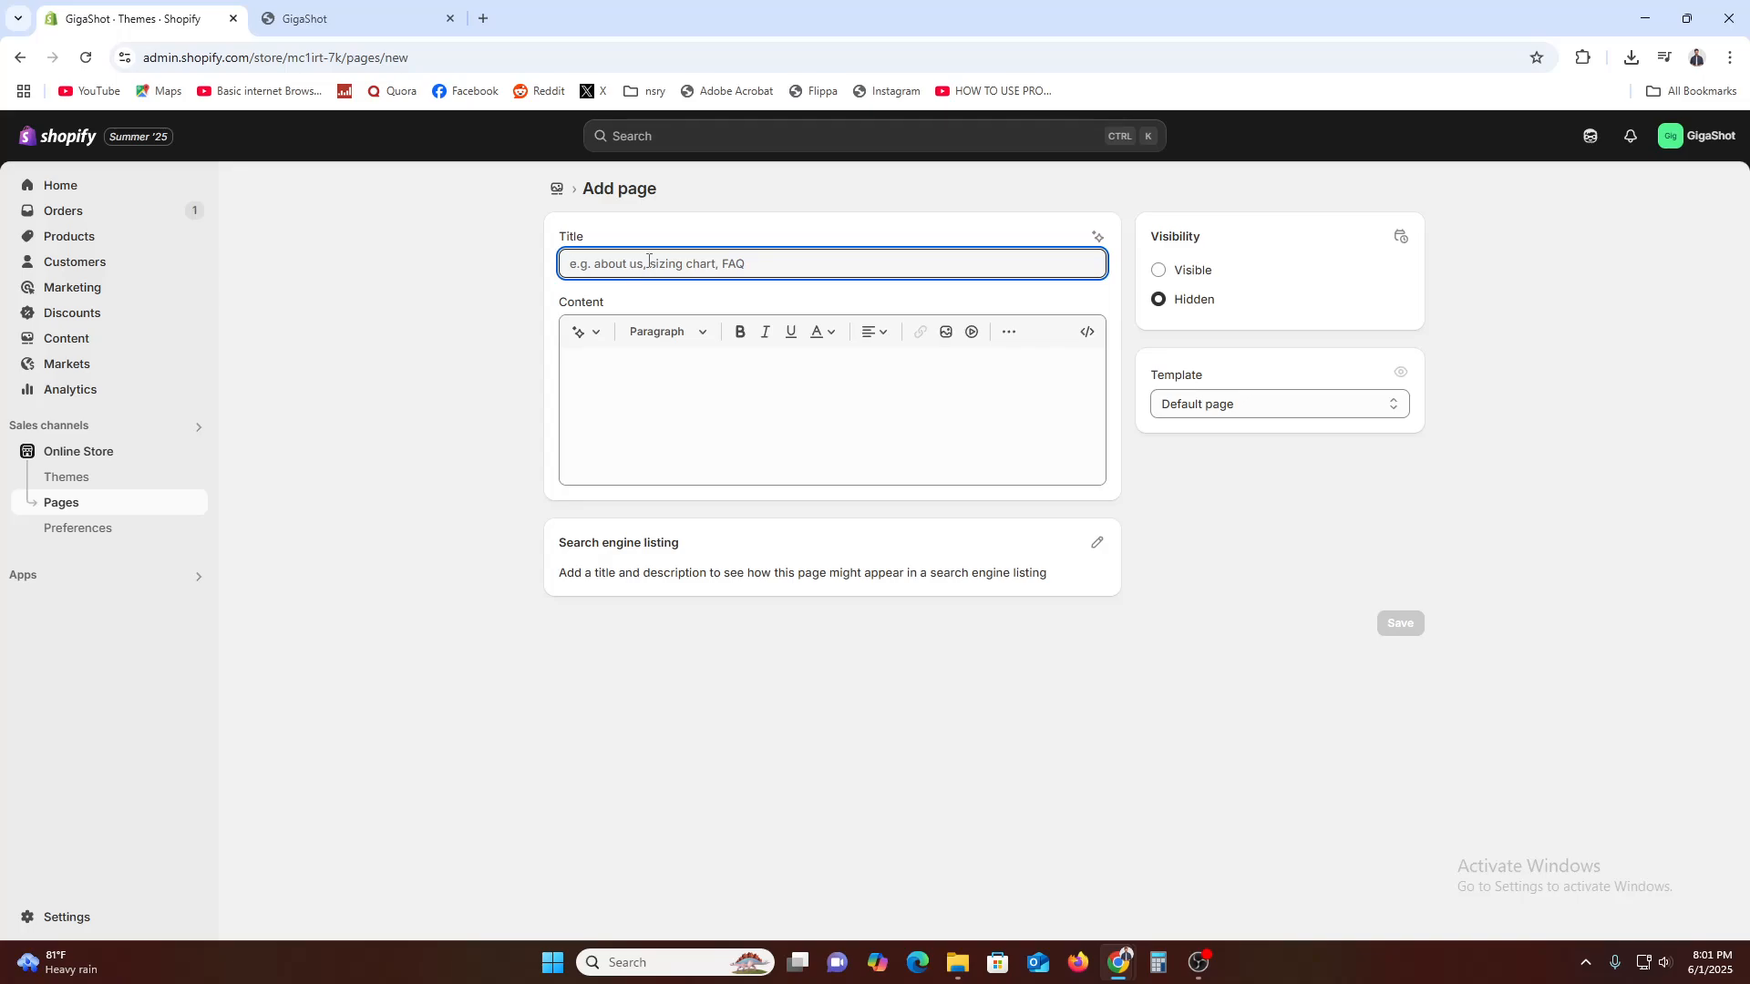
text(CUTOM)
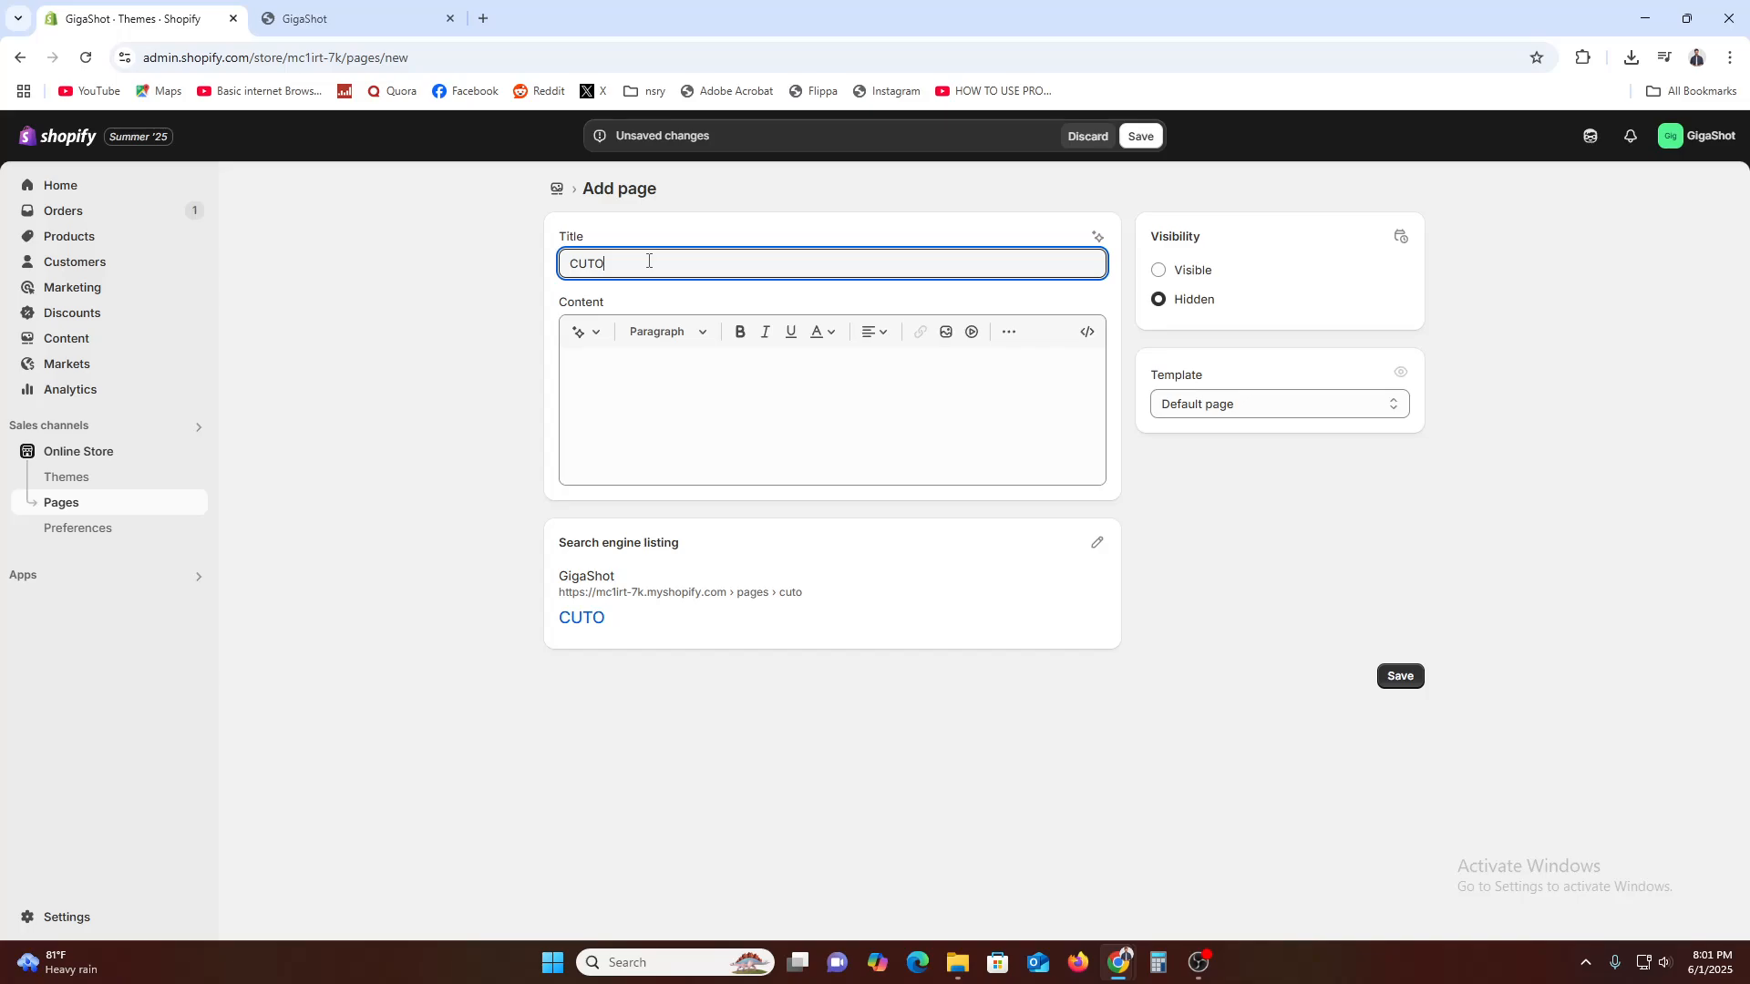
key(BackSpace)
key(BackSpace)
key(BackSpace)
text(STOM PAGE)
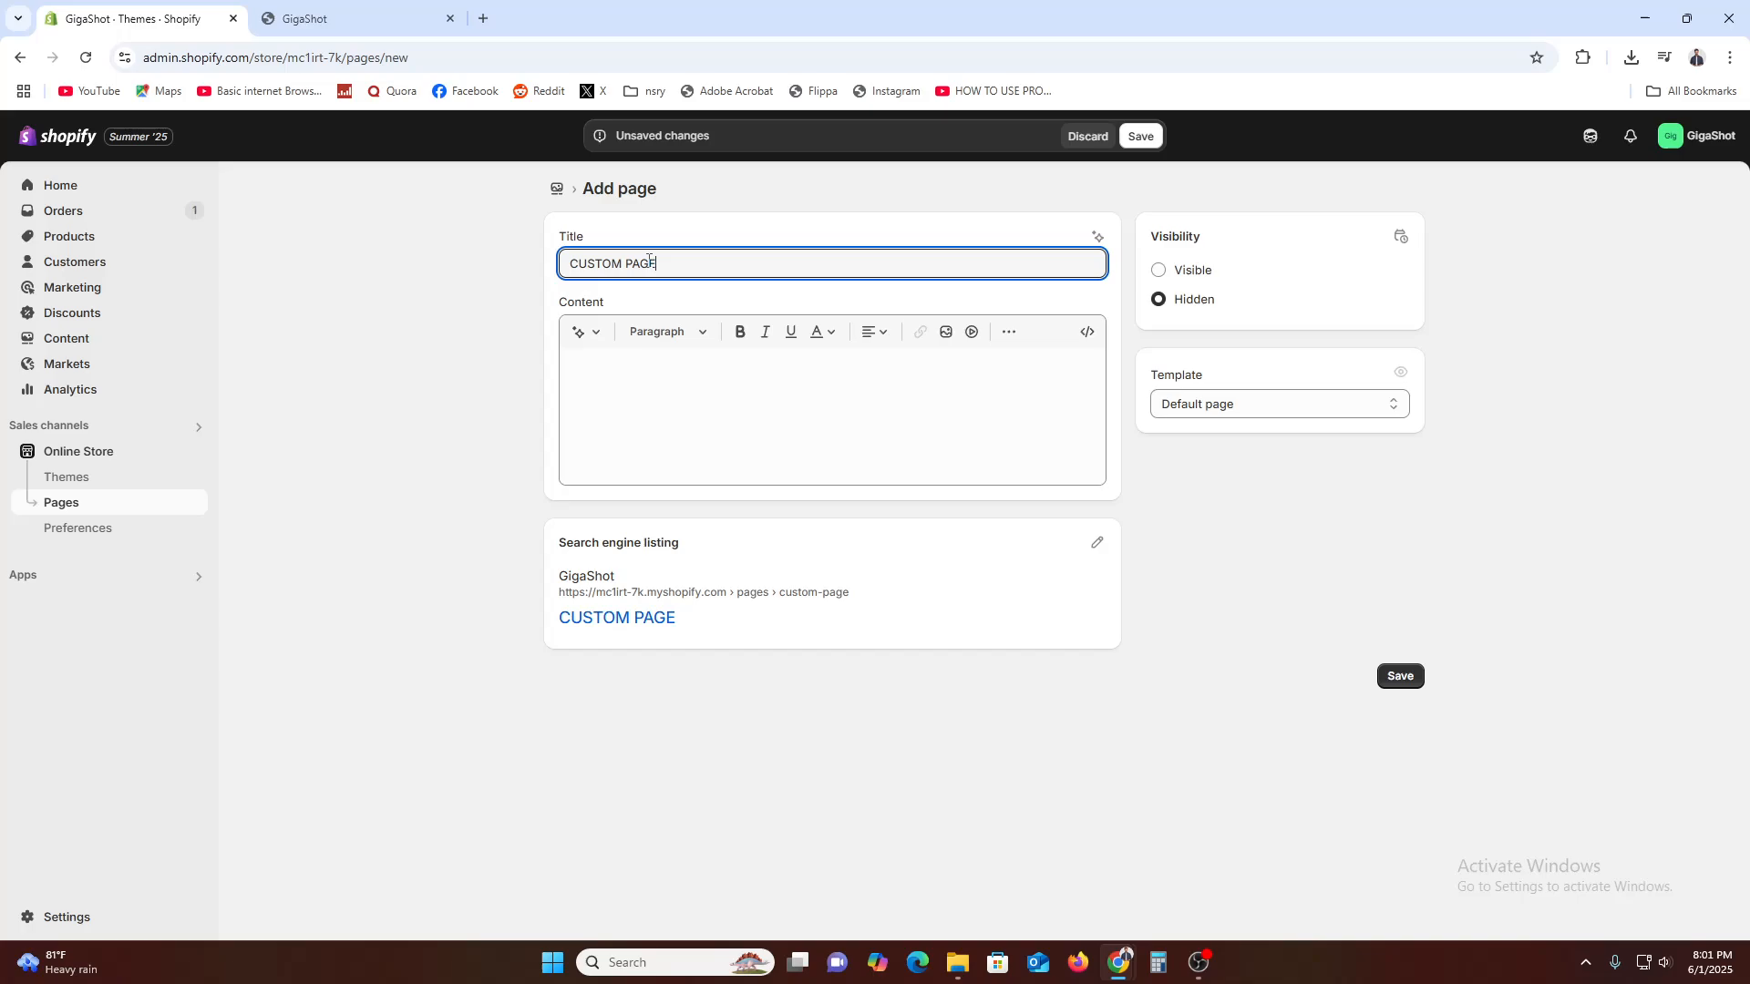
click(504, 363)
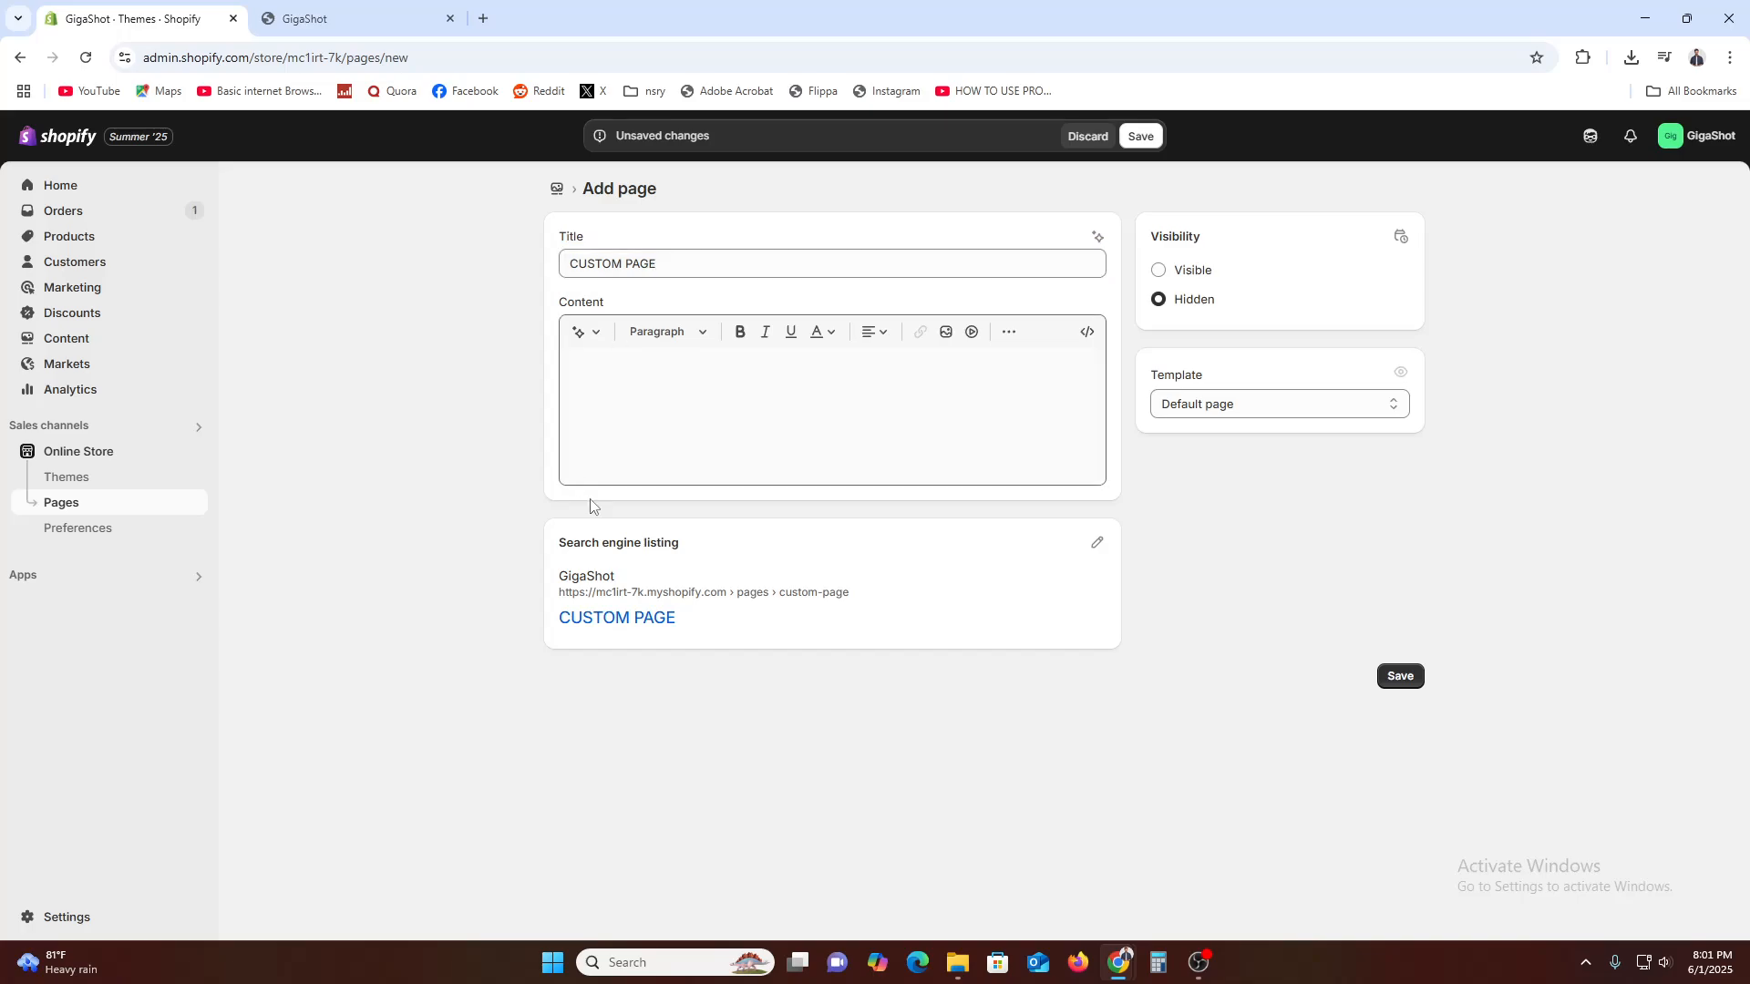
Set the new page's visibility to Visible and save the page
click(1188, 270)
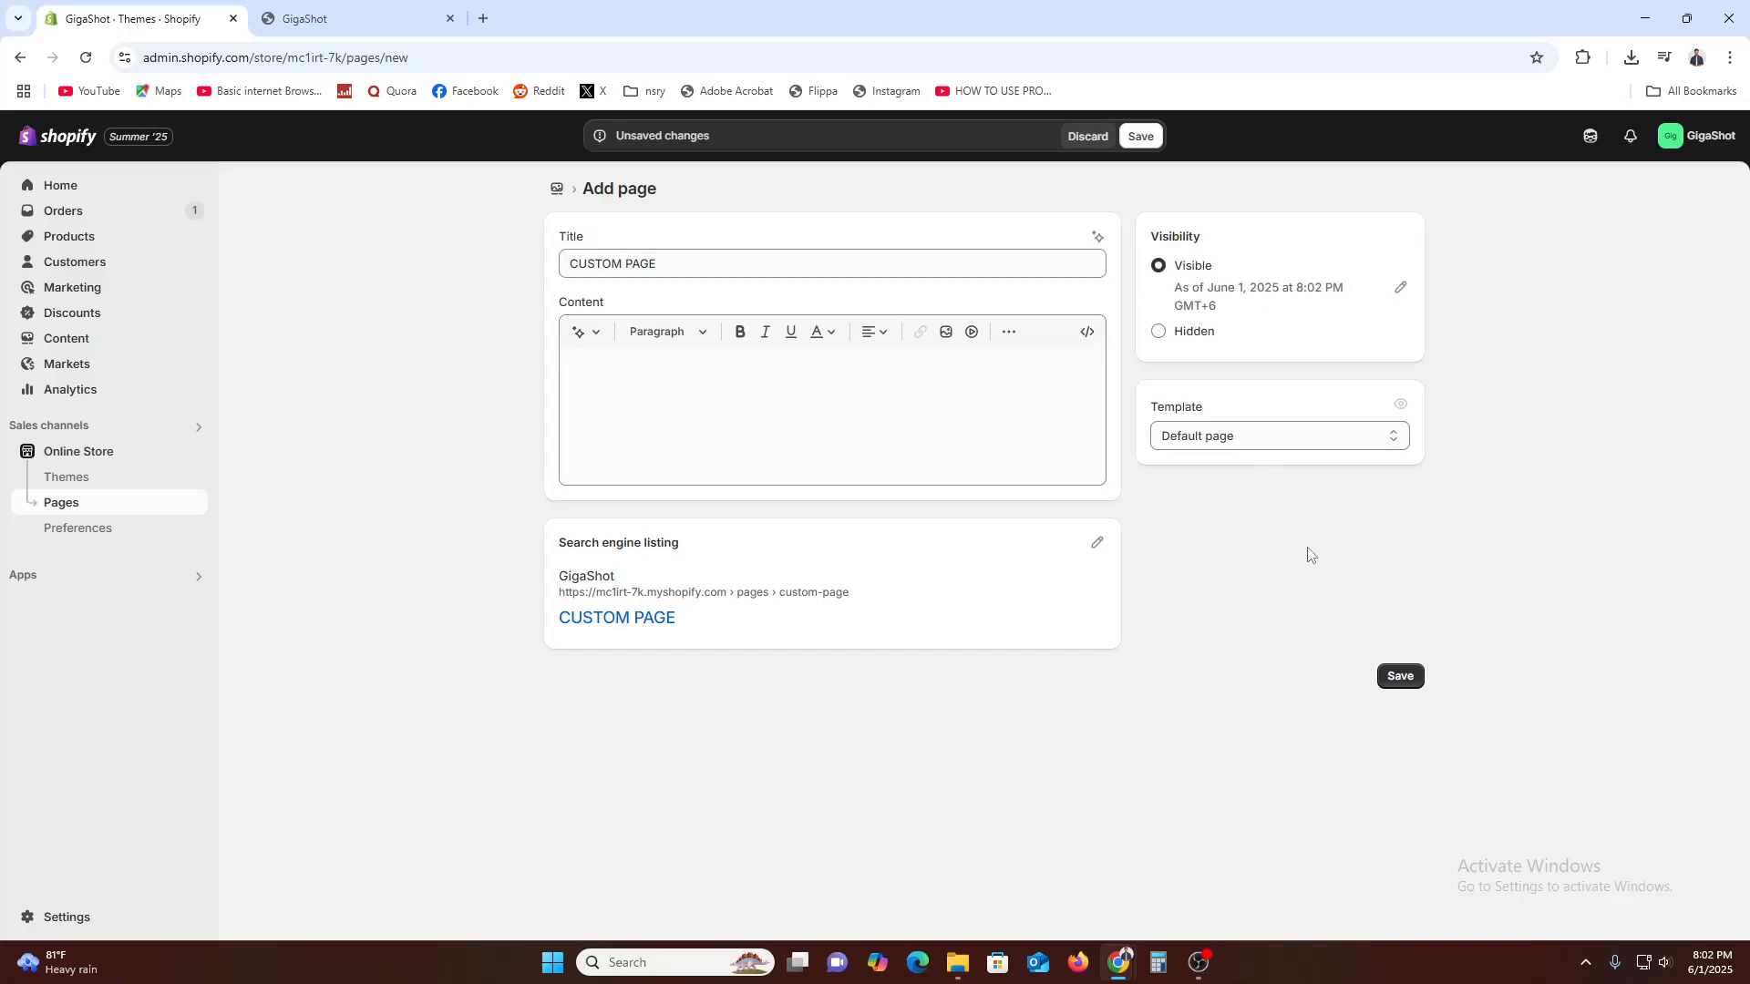
click(1383, 677)
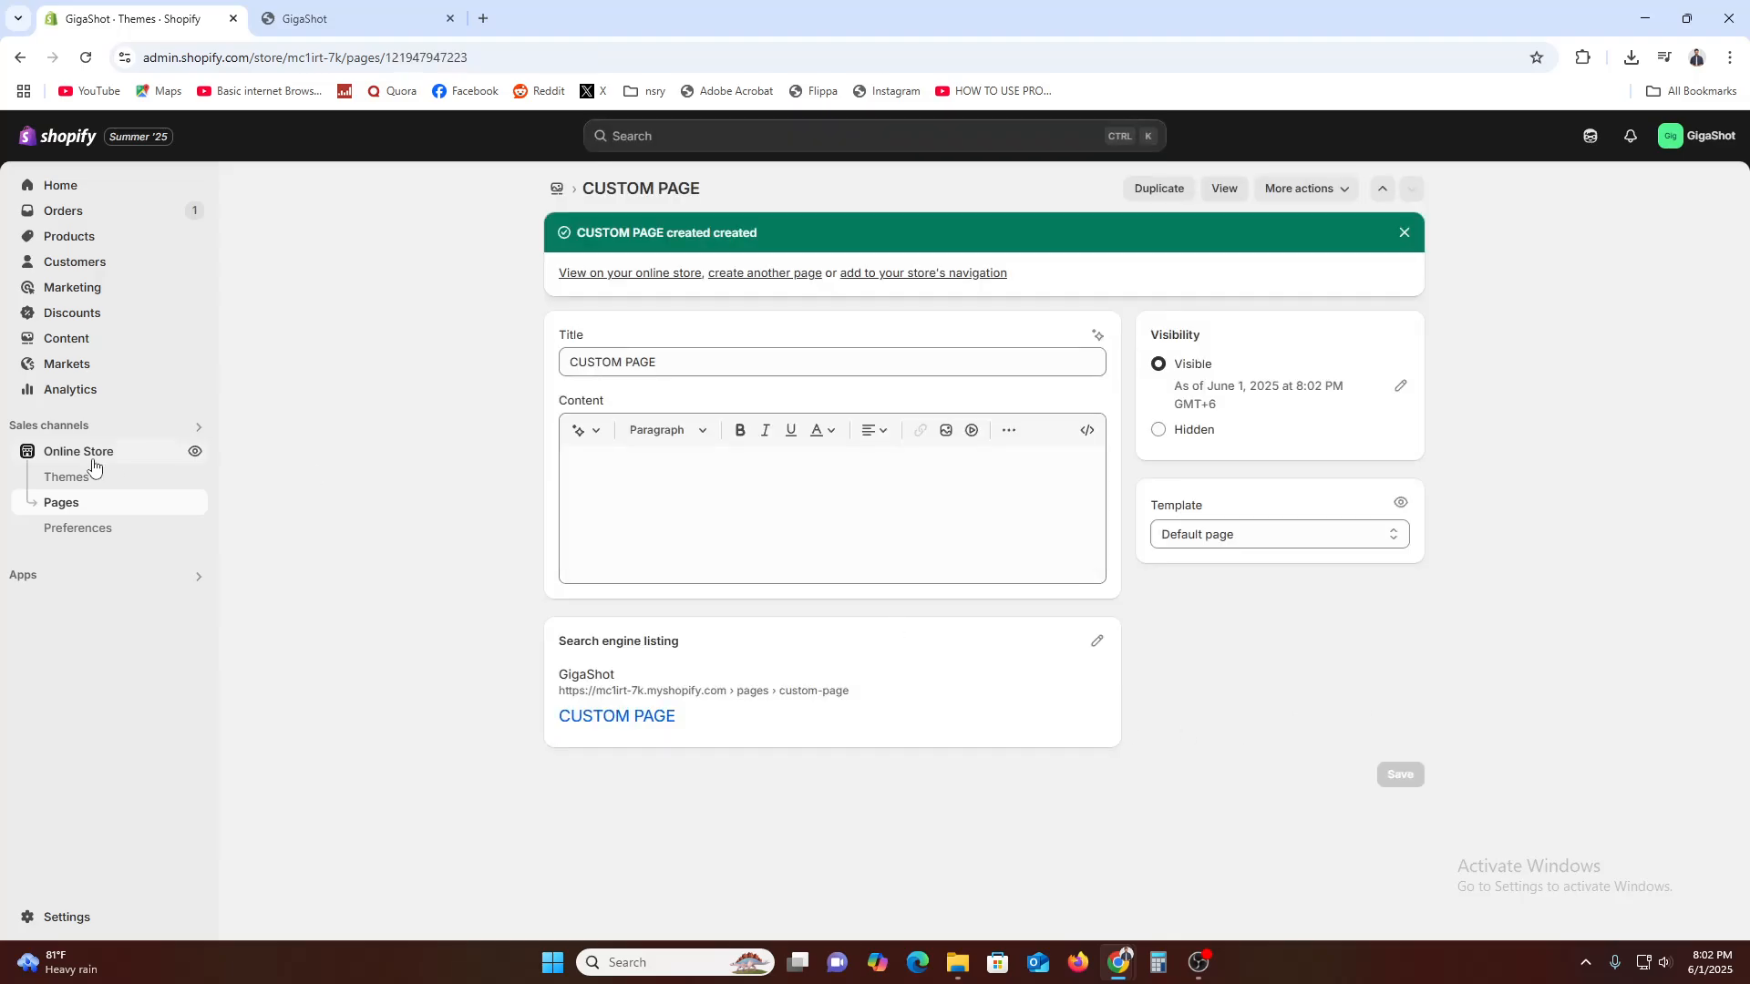
Preview CUSTOM PAGE on the storefront from the pages list and examine its heading and sections
click(61, 509)
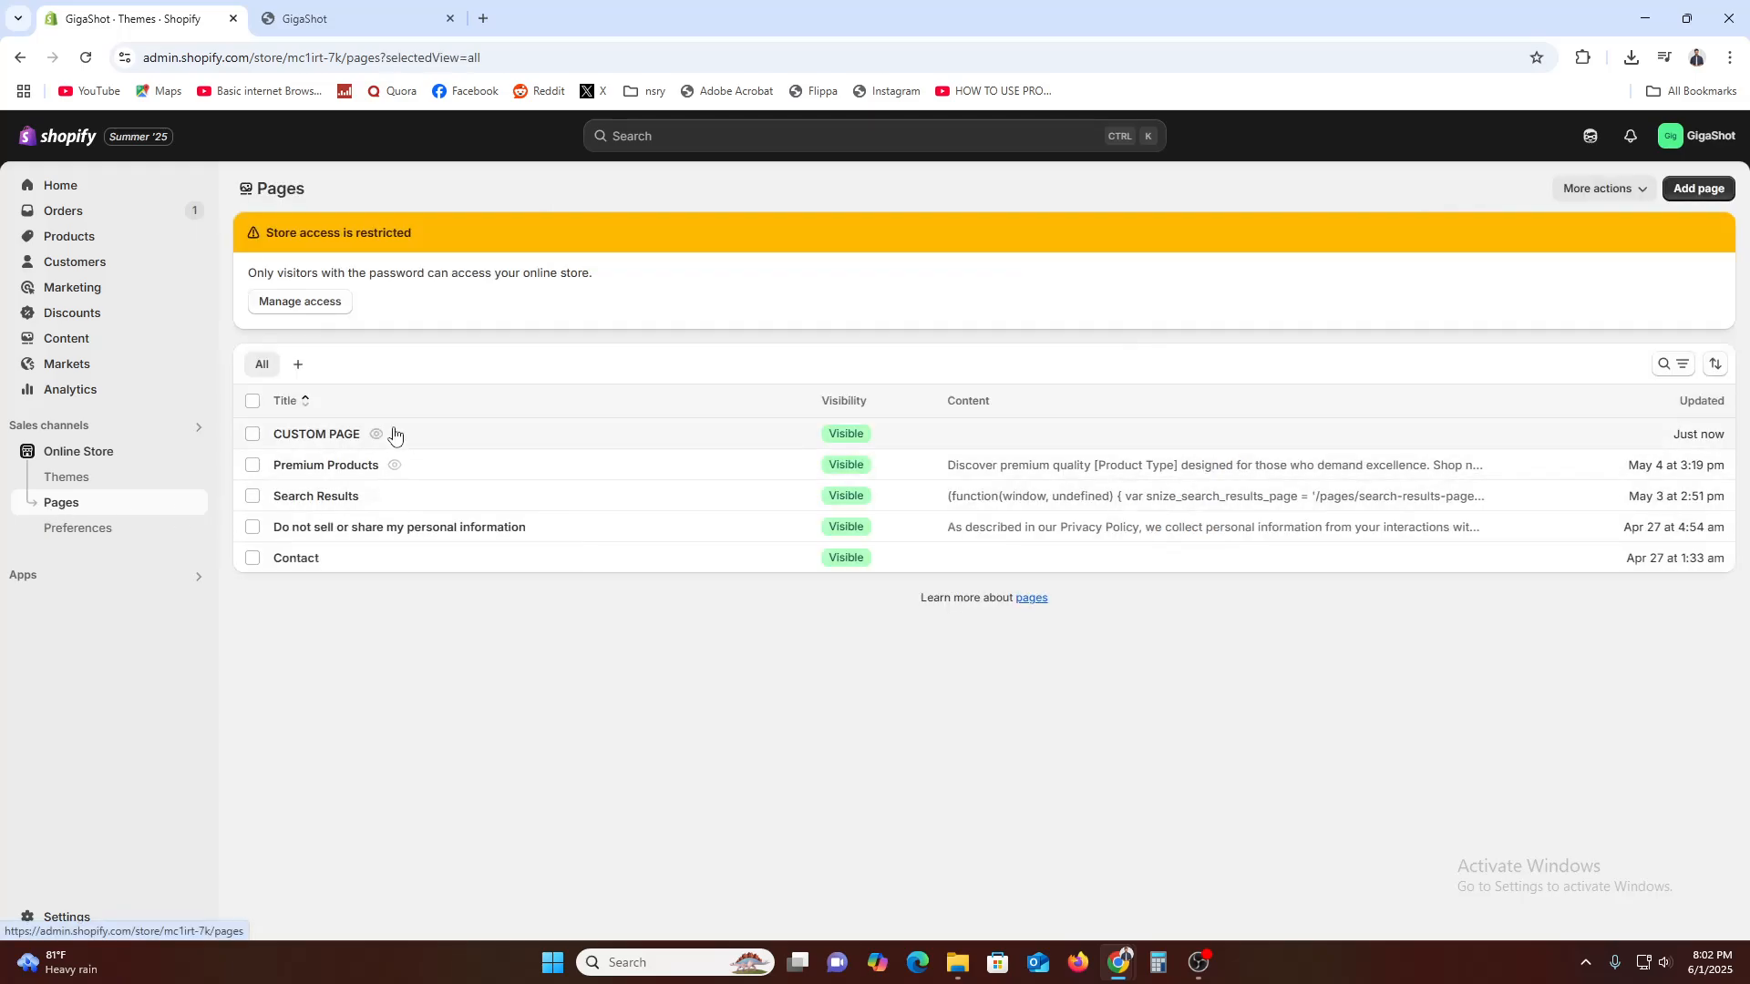
click(377, 437)
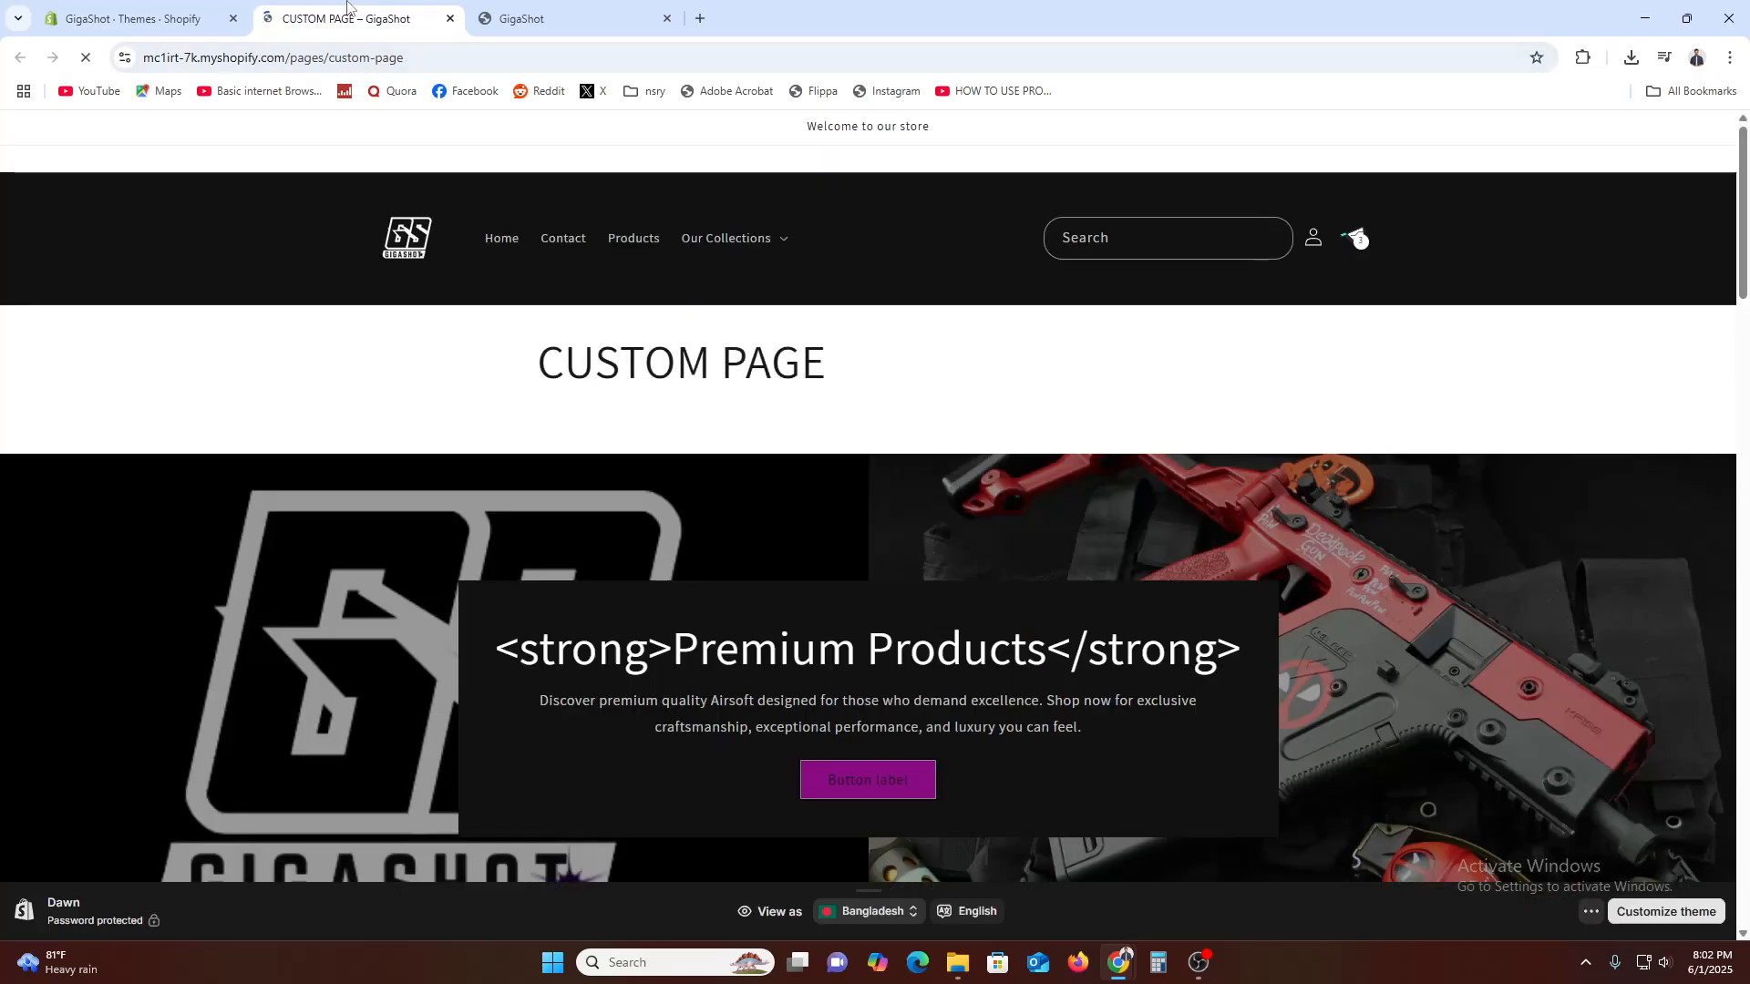
drag(539, 352, 844, 346)
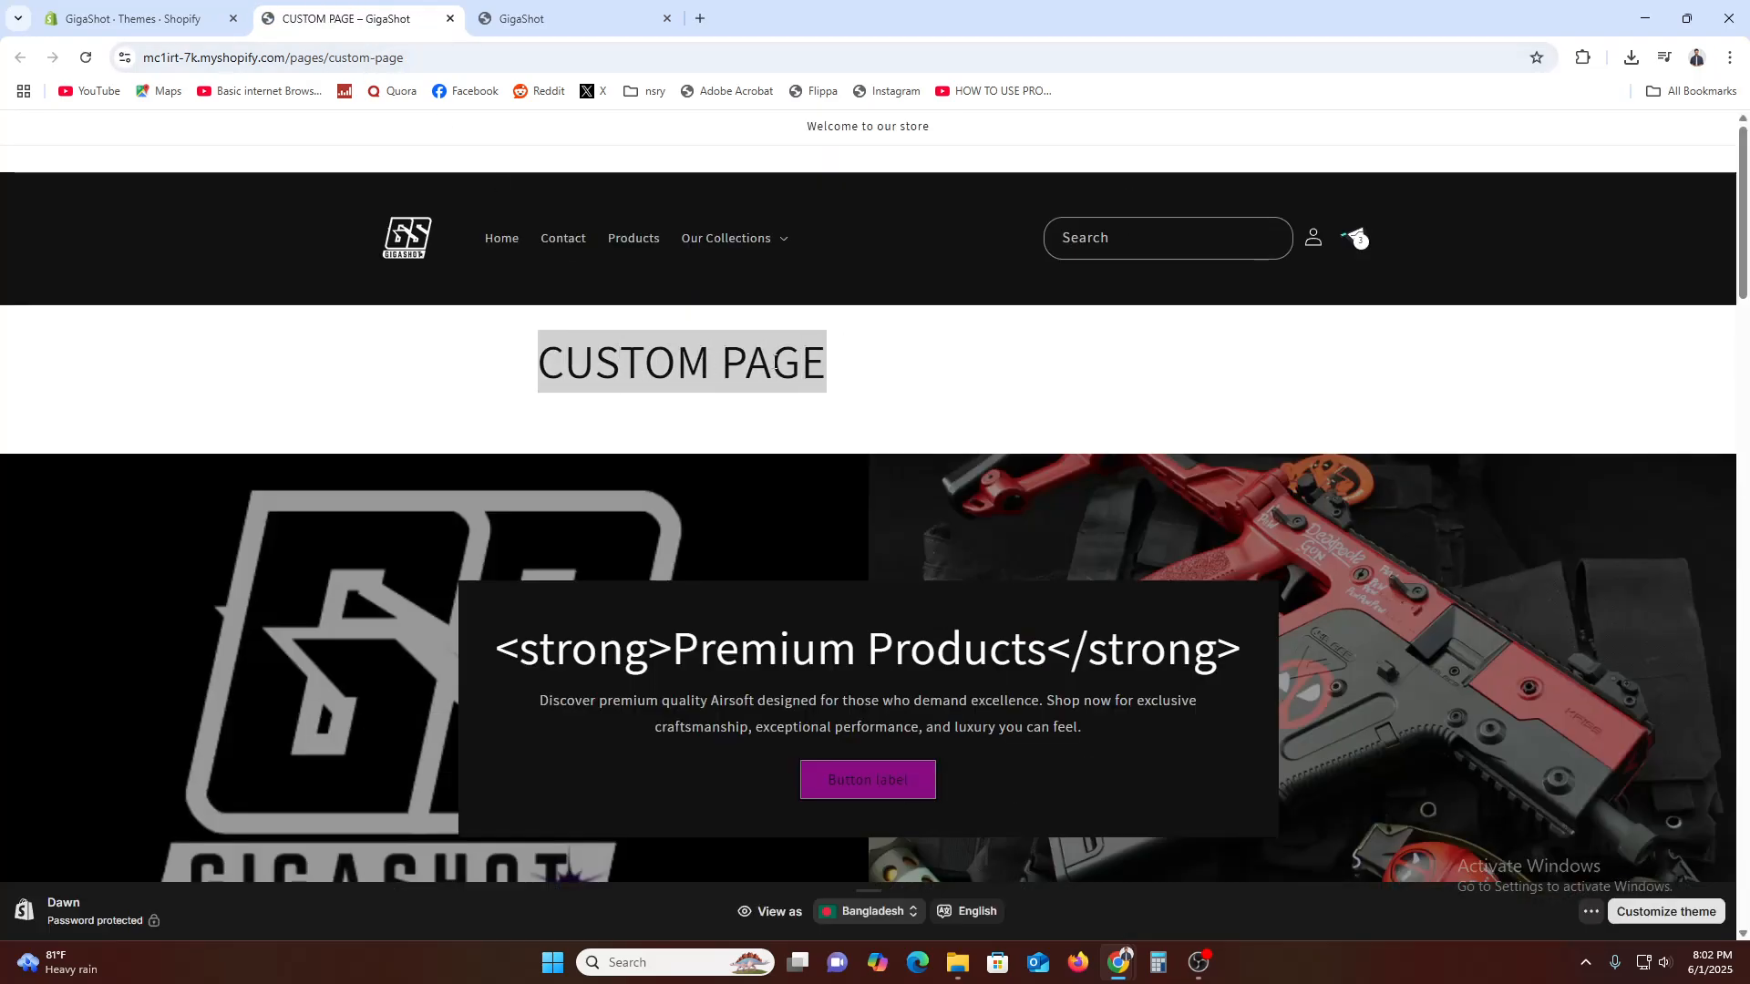
click(776, 362)
scroll(747, 511, down, 3)
scroll(754, 510, up, 3)
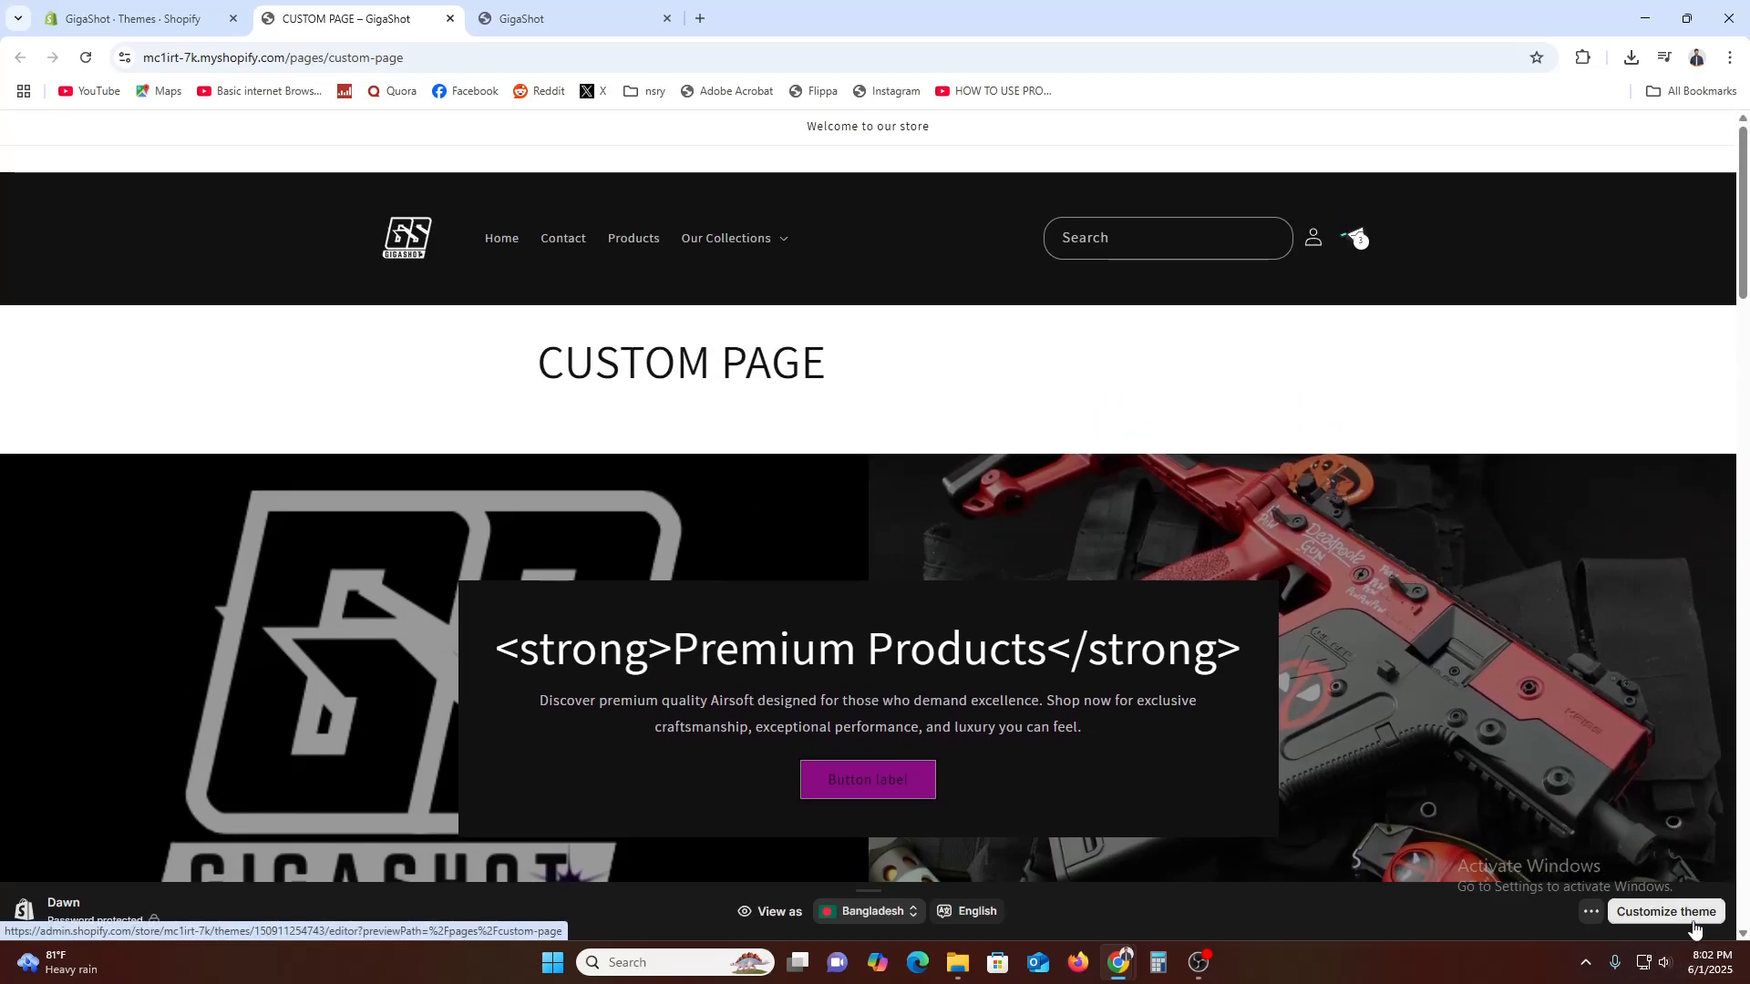
Open the theme editor for CUSTOM PAGE and hide the Featured product and Image banner sections
click(1691, 922)
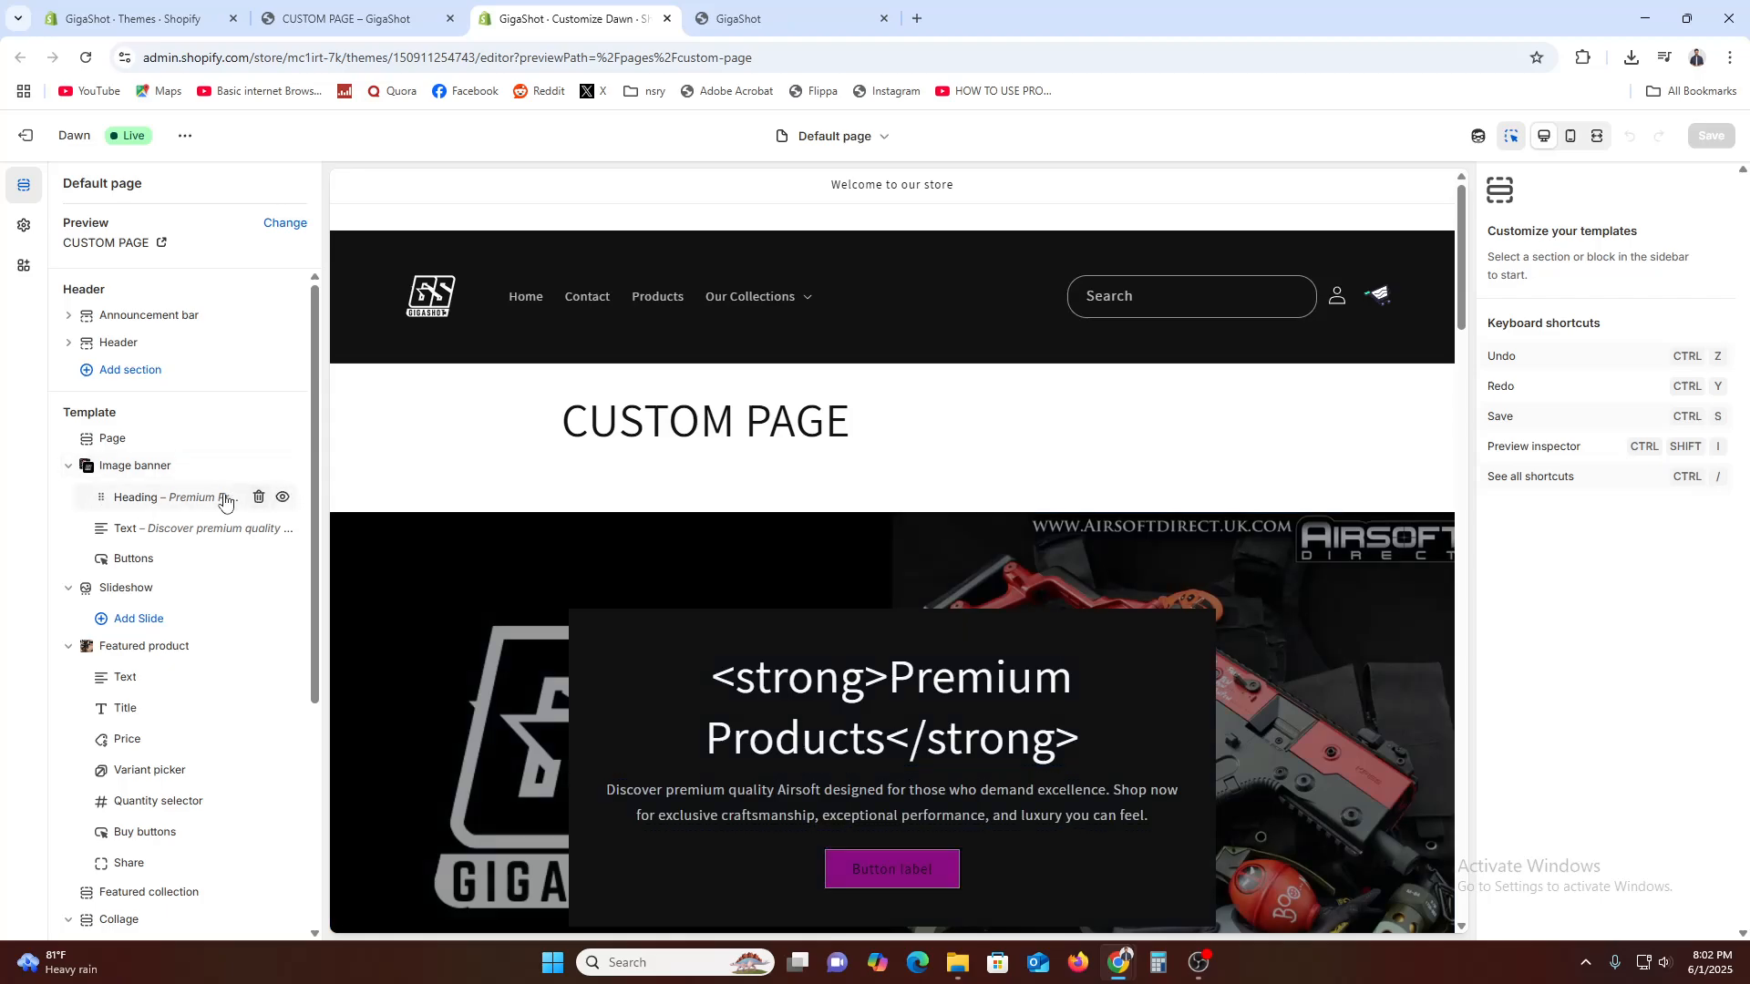
click(69, 465)
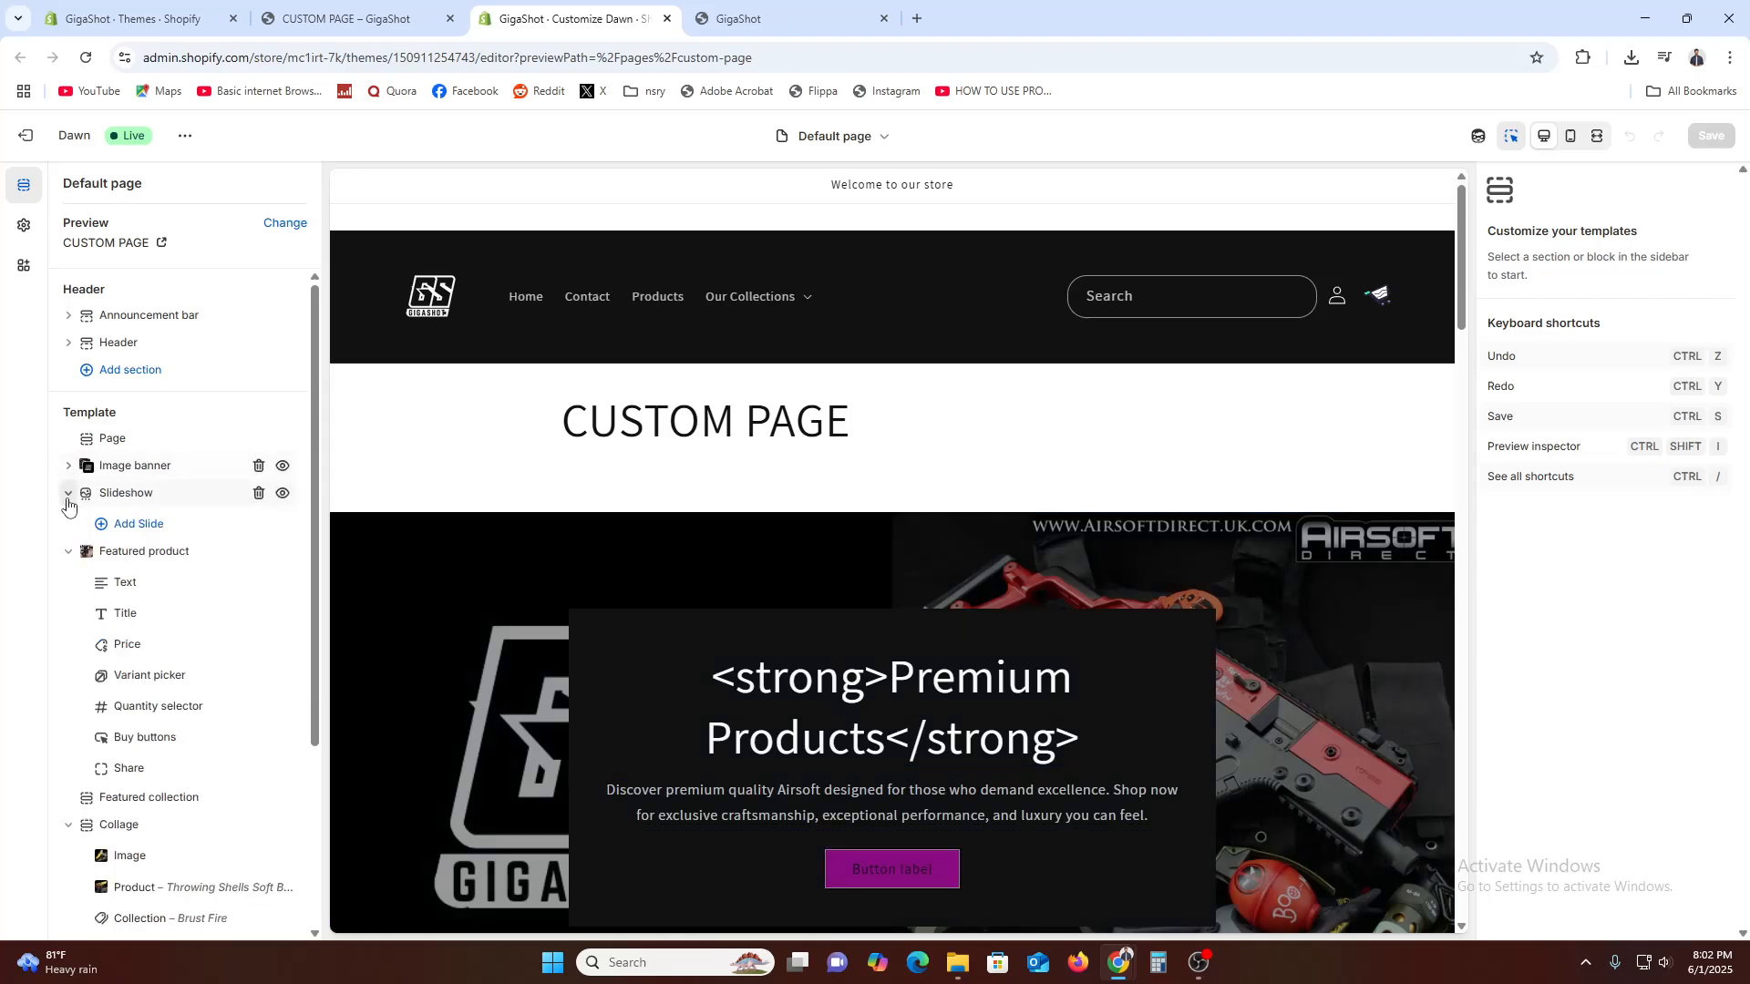
click(65, 552)
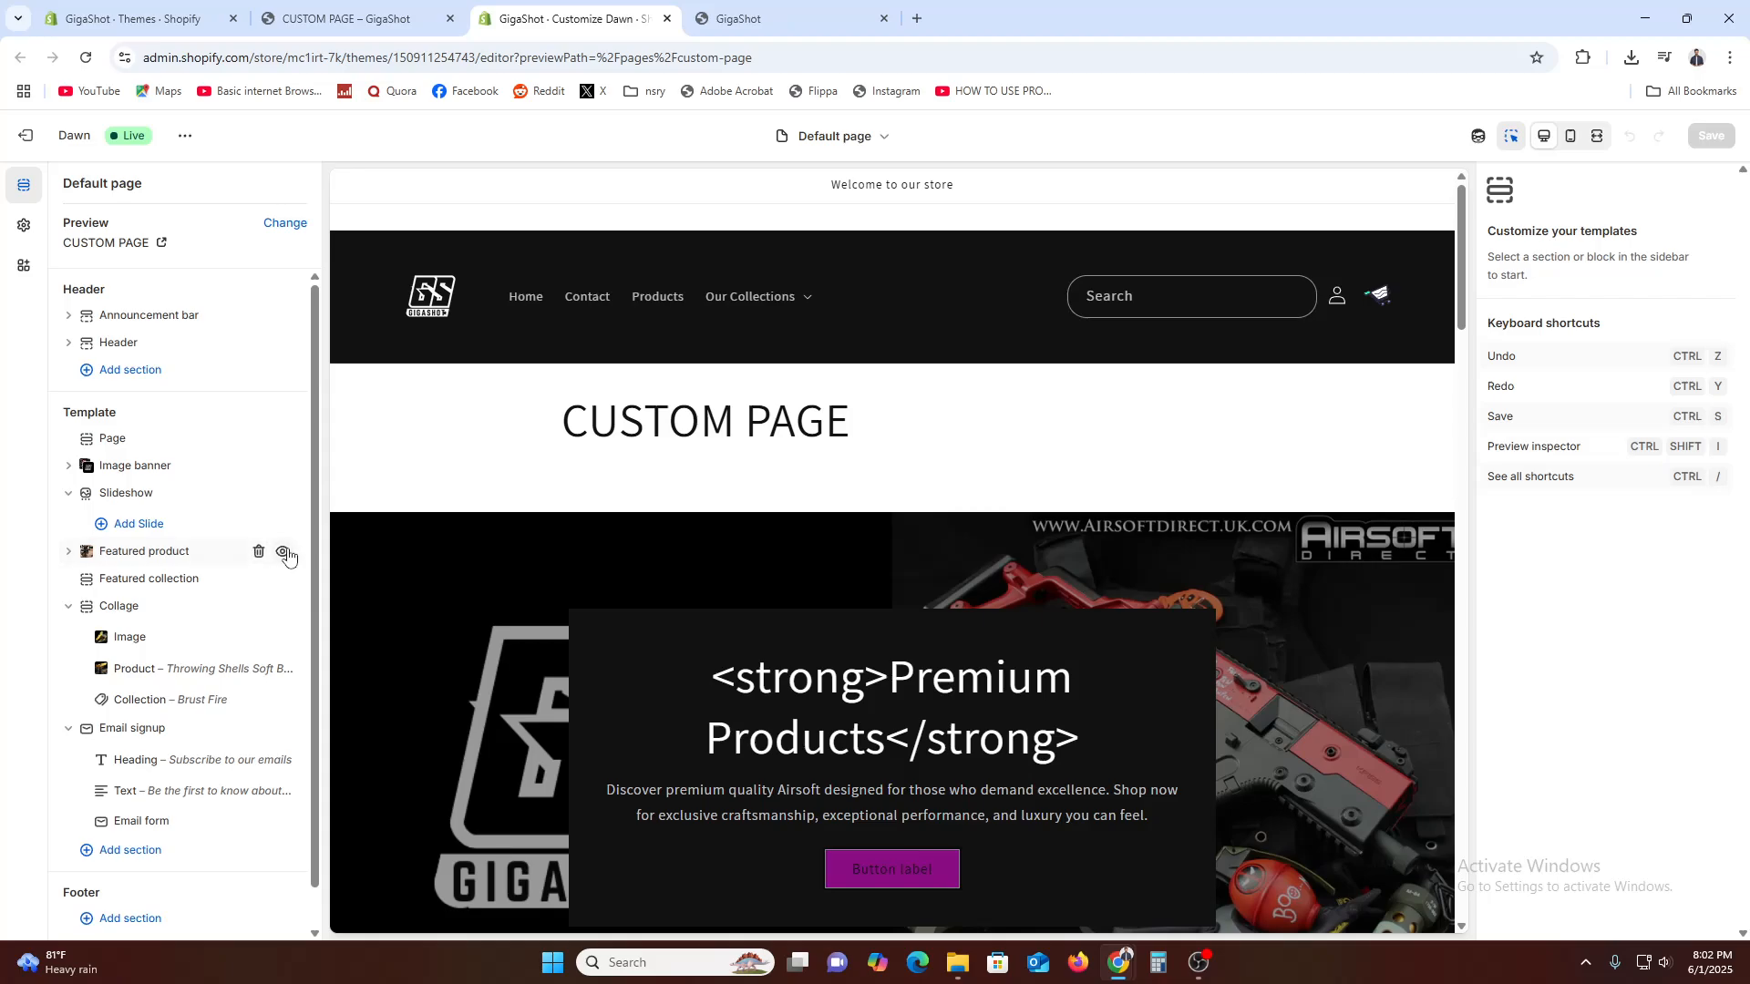
click(283, 552)
click(284, 466)
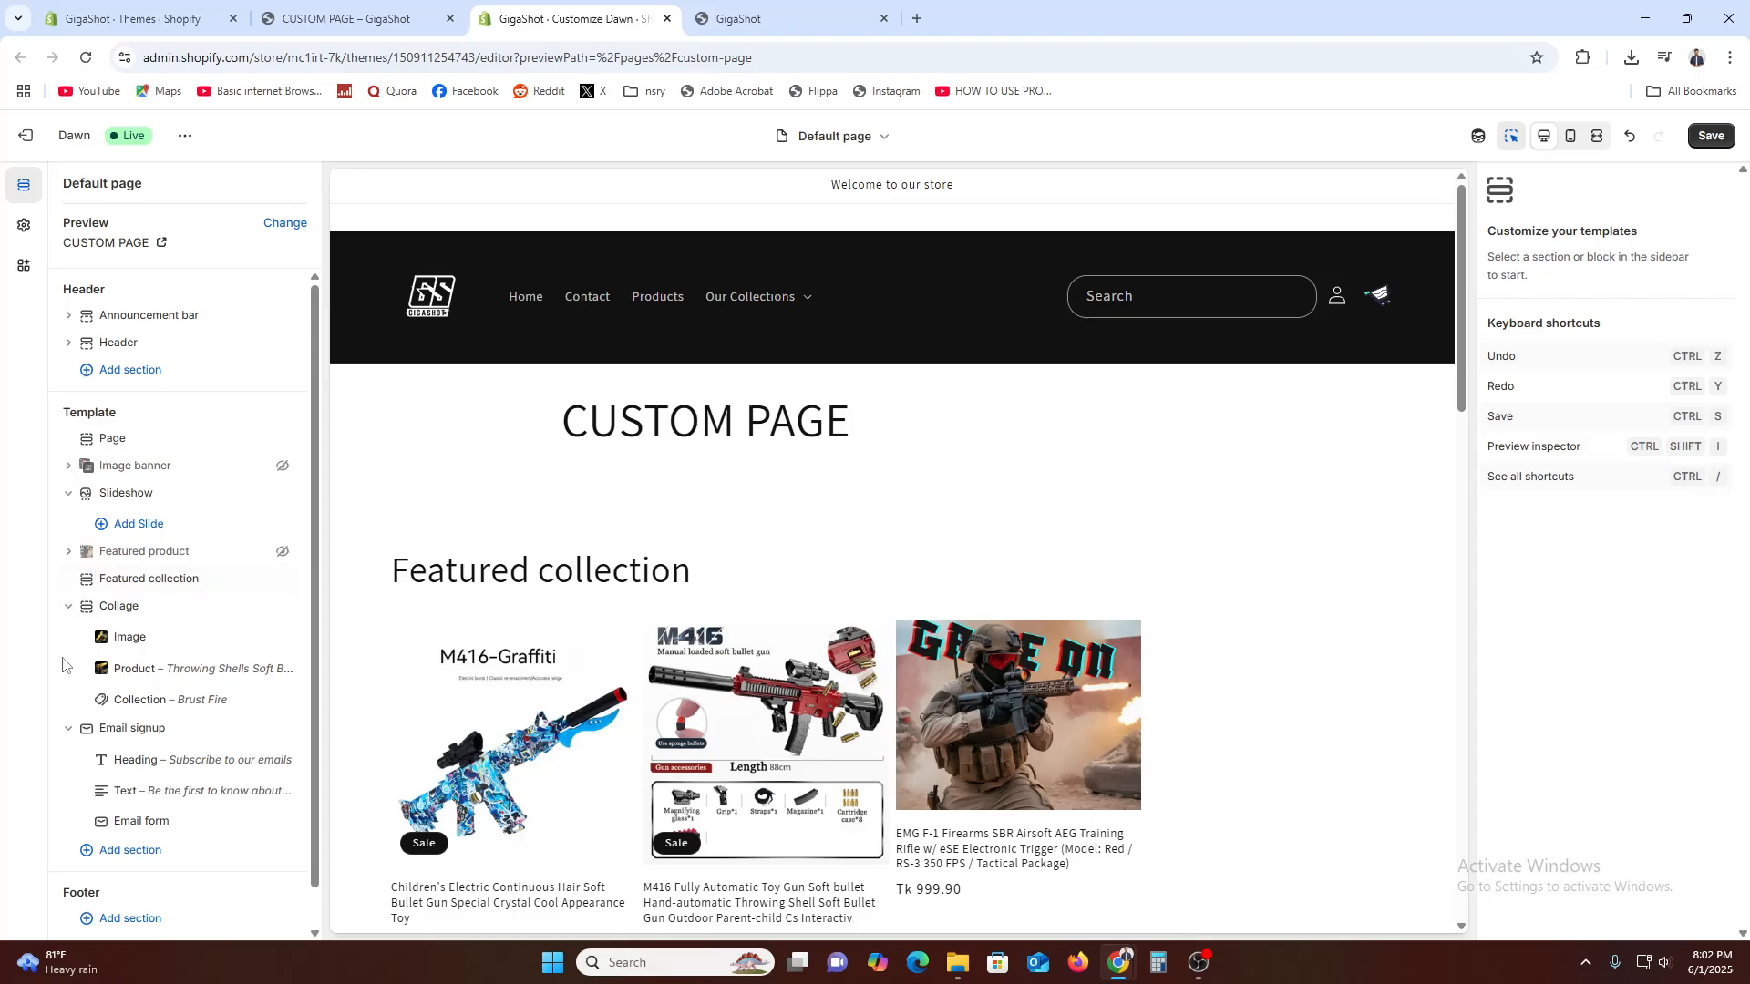
Hide the Email signup, Featured collection and Collage sections of the page template, and collapse the Slideshow section
click(68, 728)
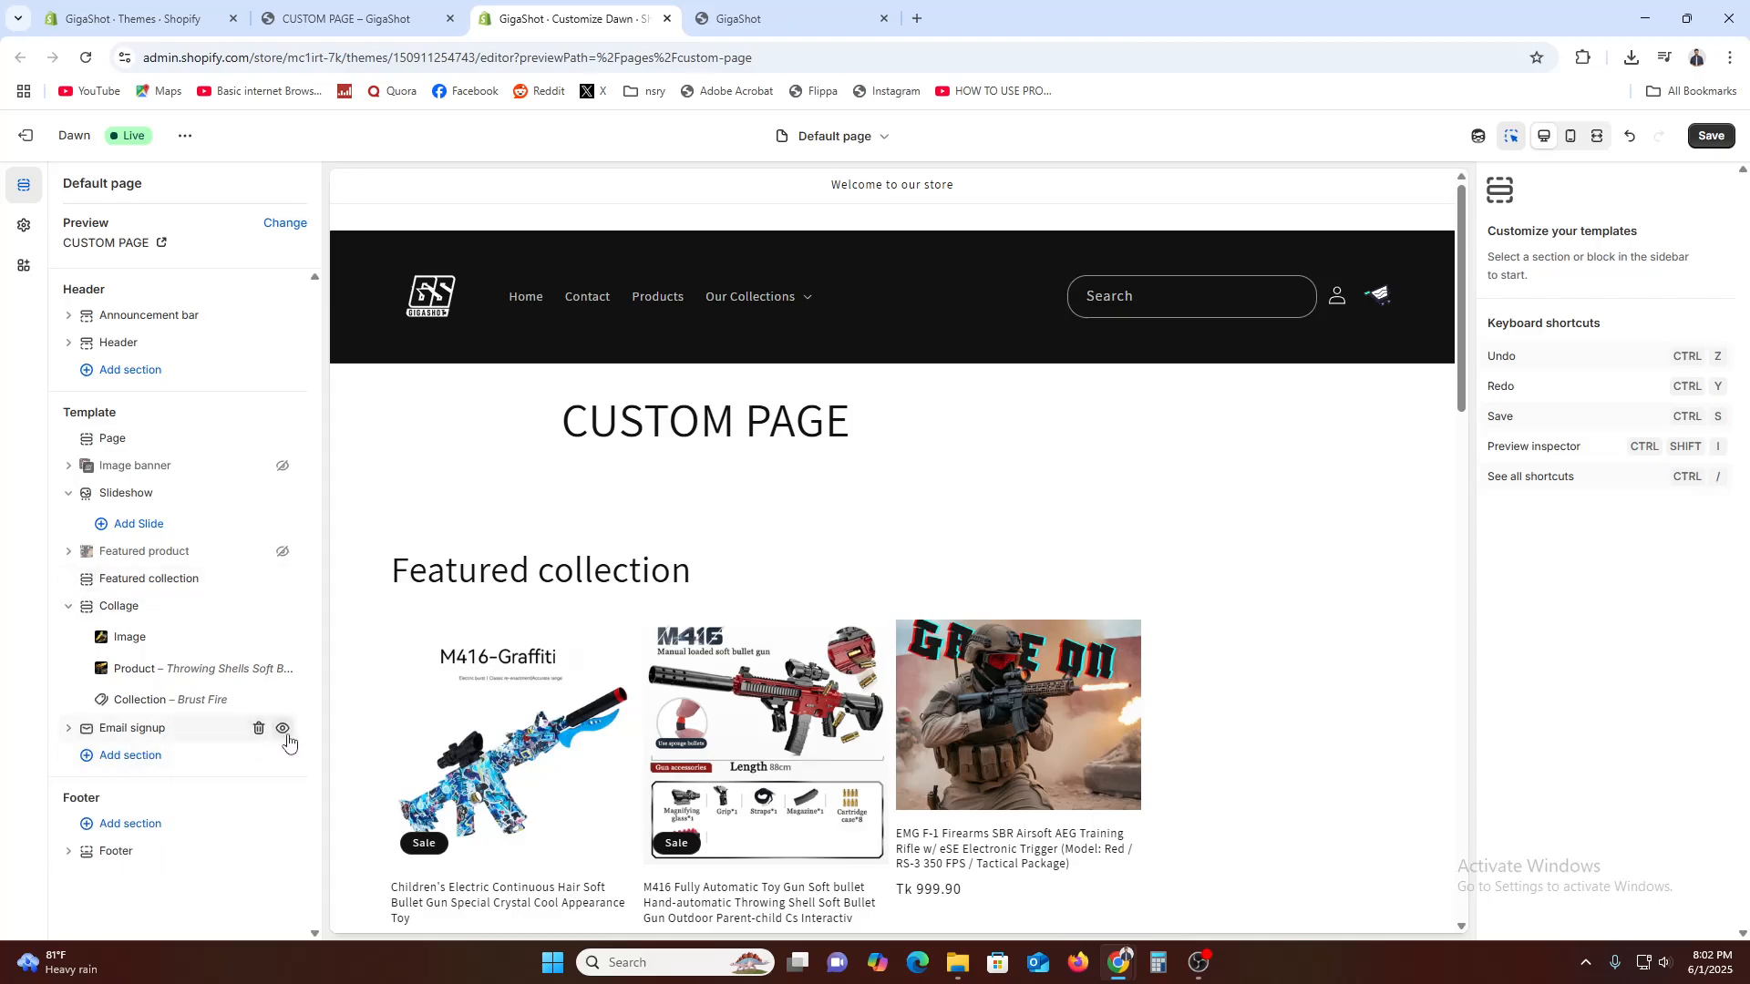
click(283, 728)
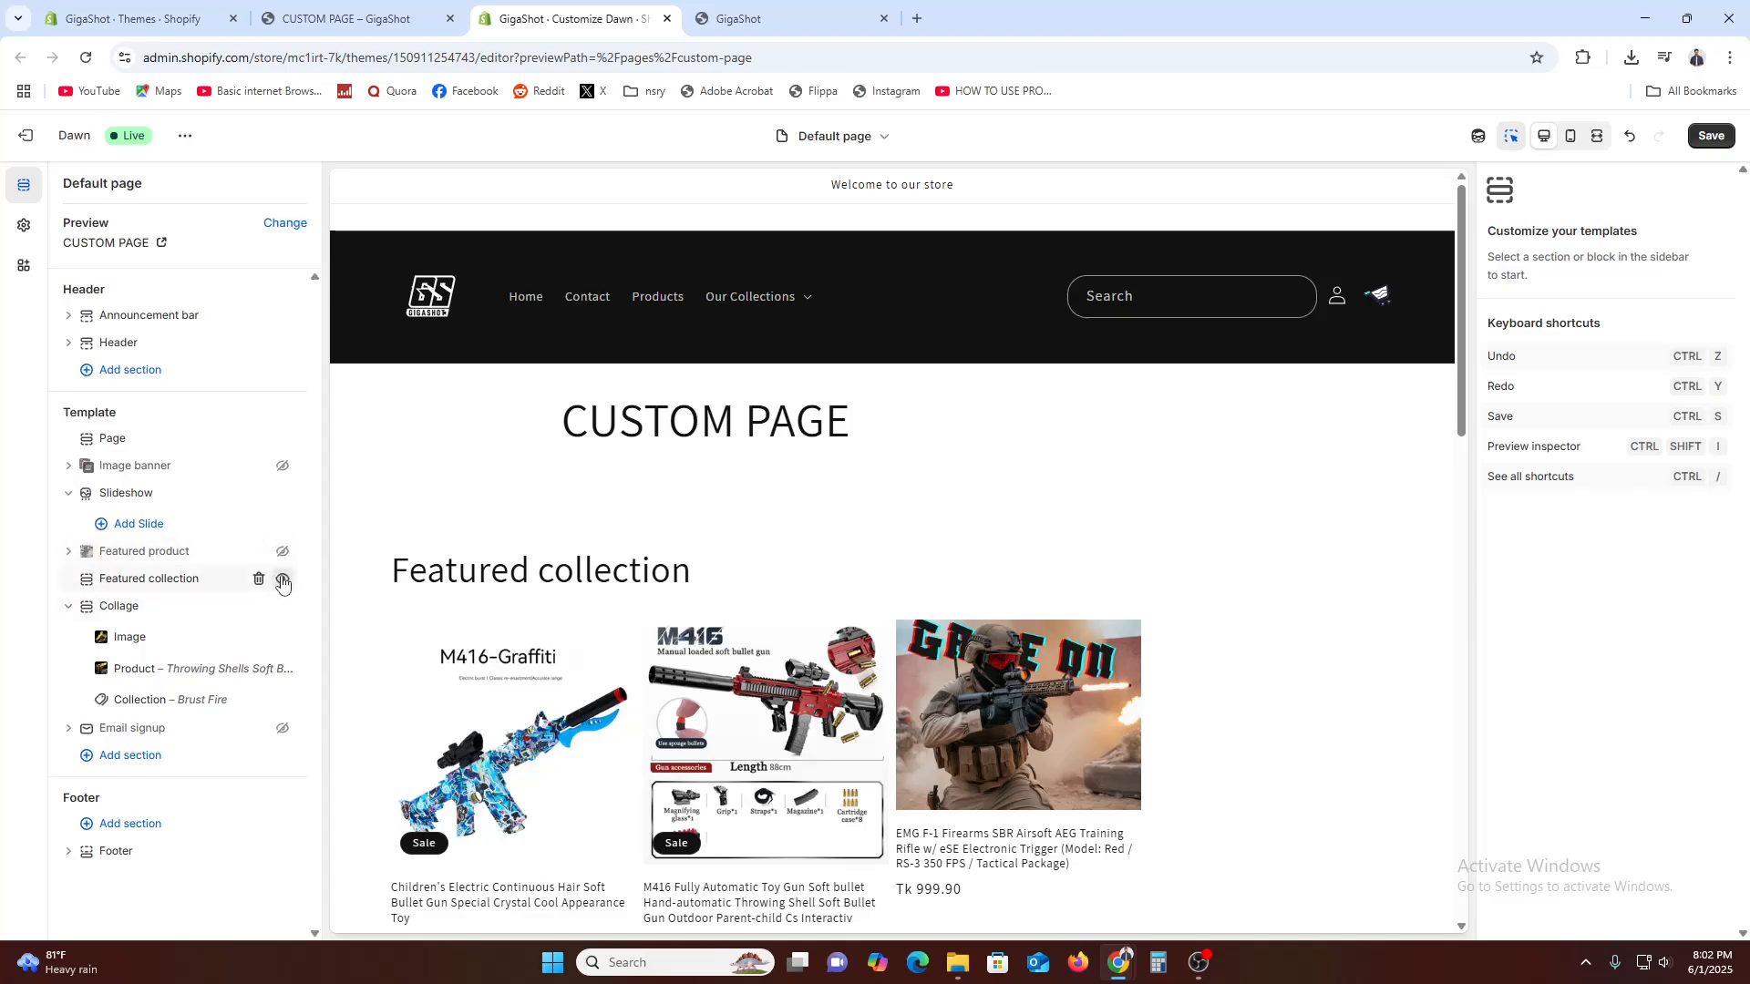
click(283, 580)
click(281, 609)
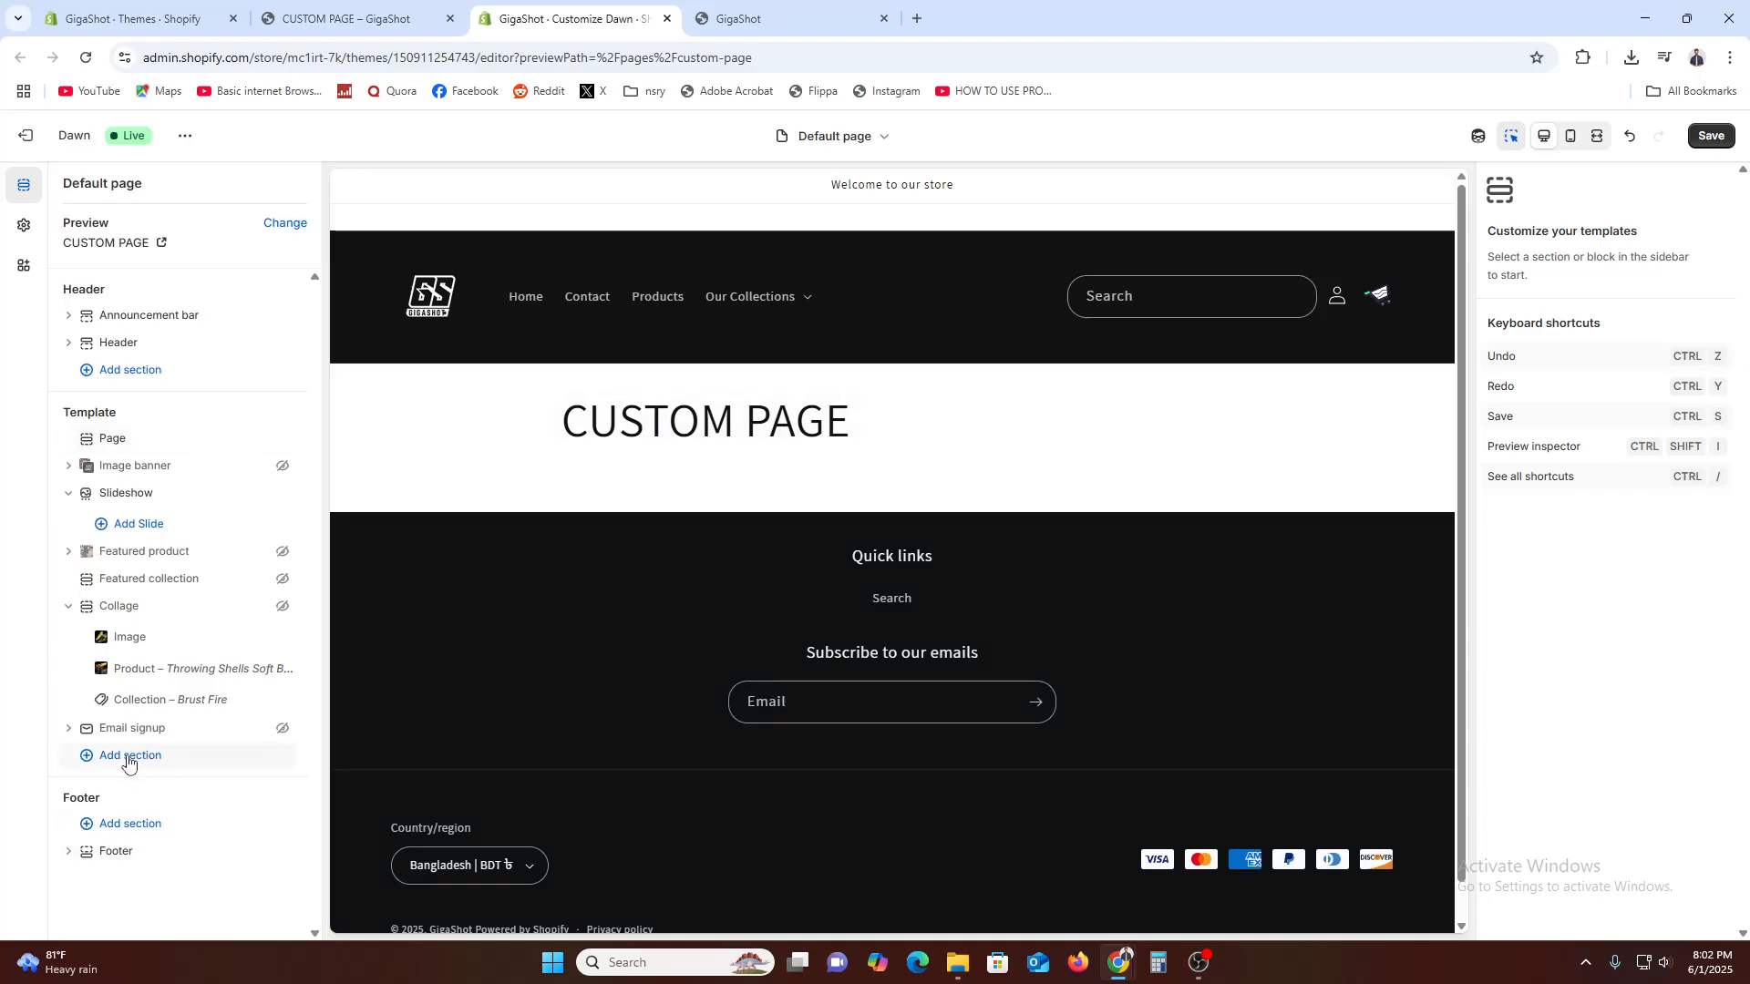
click(70, 495)
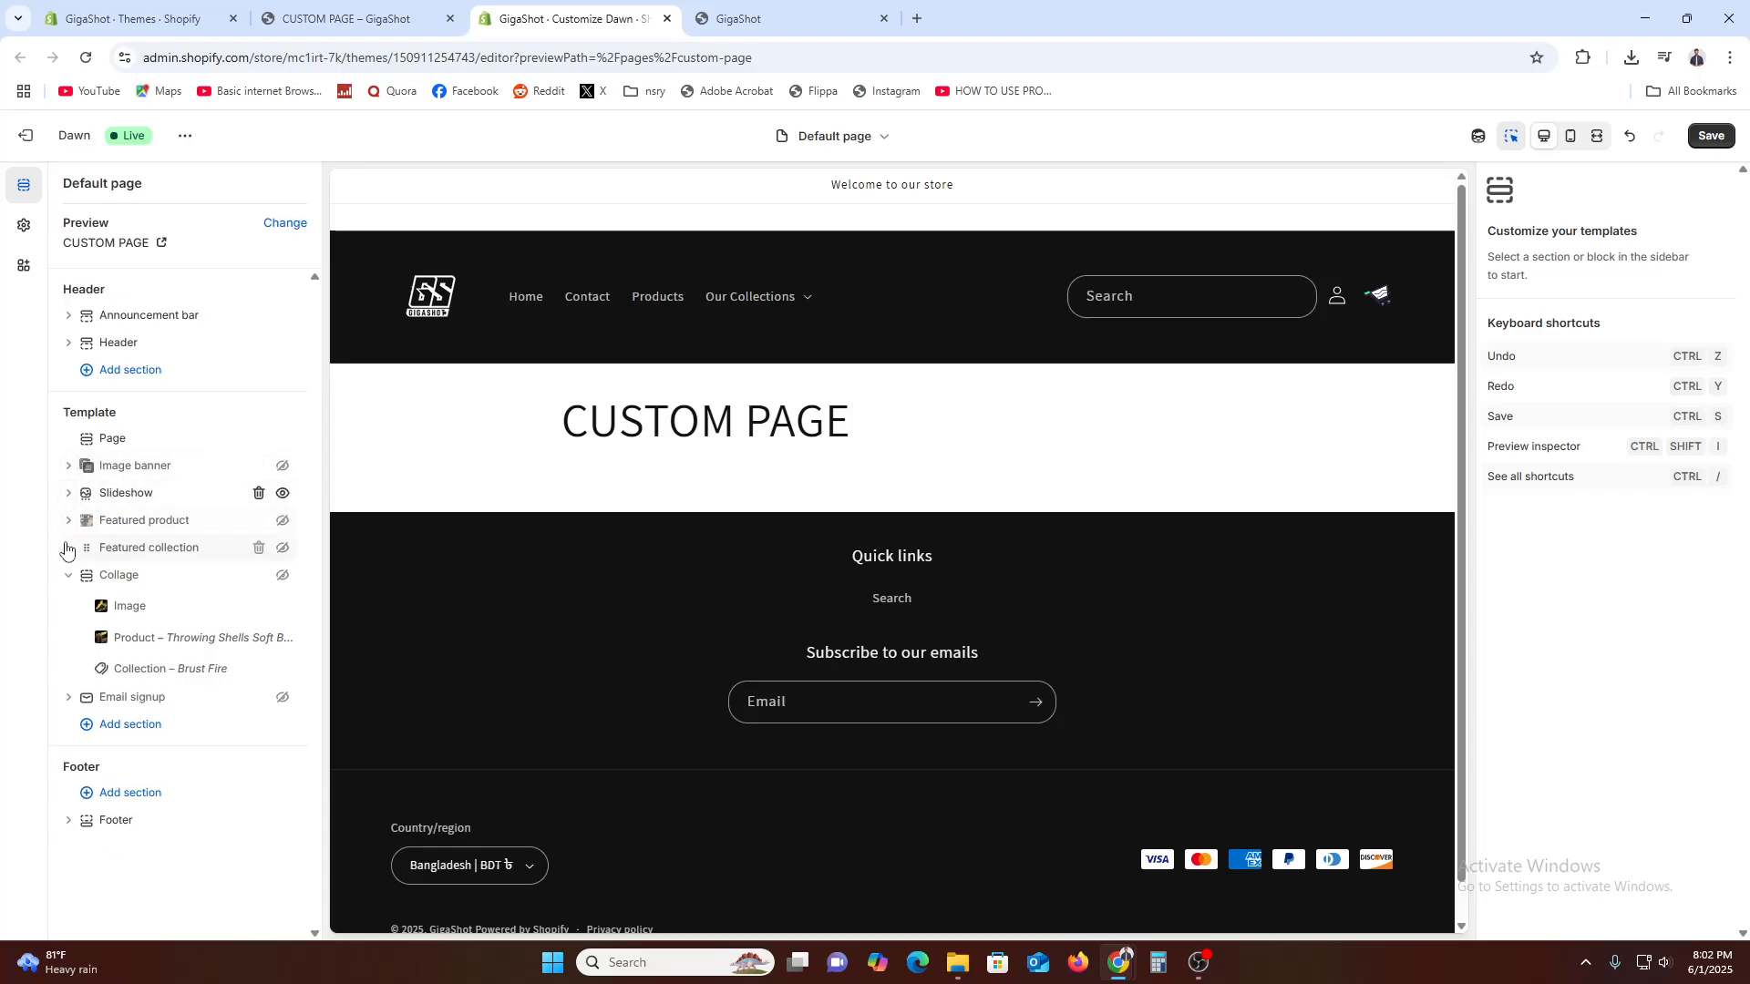
Collapse the Collage section and add an Image with text section to the page template
click(68, 520)
click(68, 521)
click(71, 581)
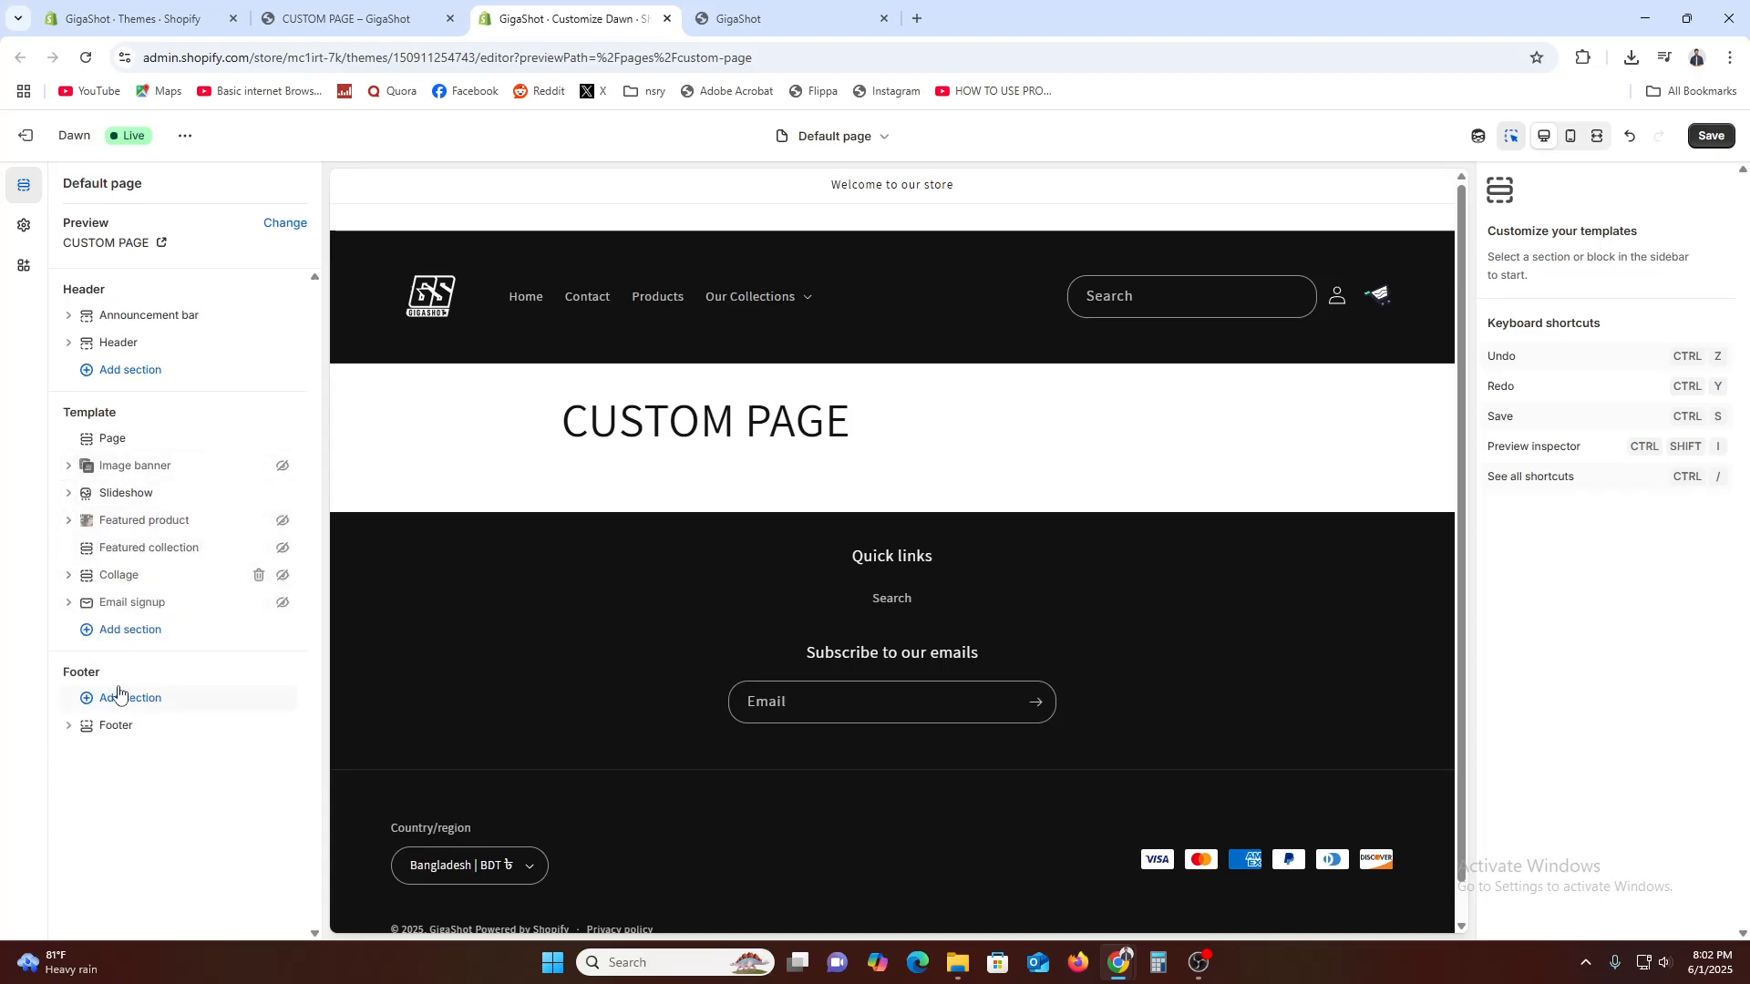
click(141, 635)
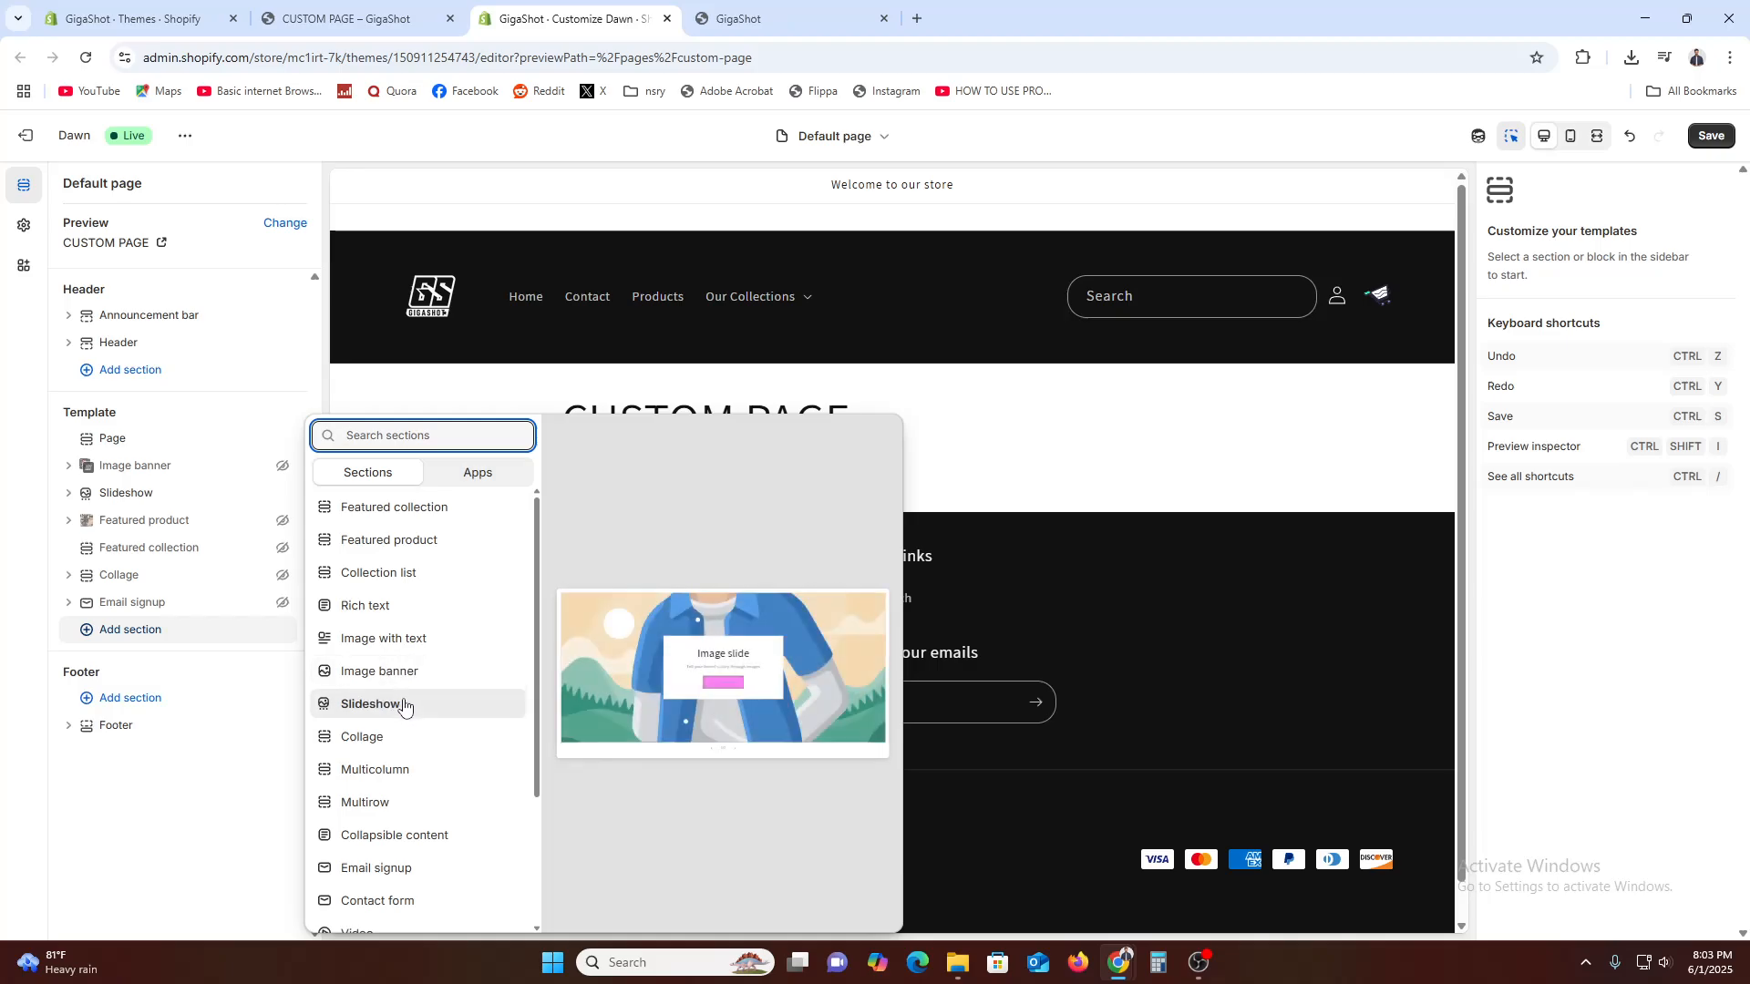
scroll(404, 707, down, 2)
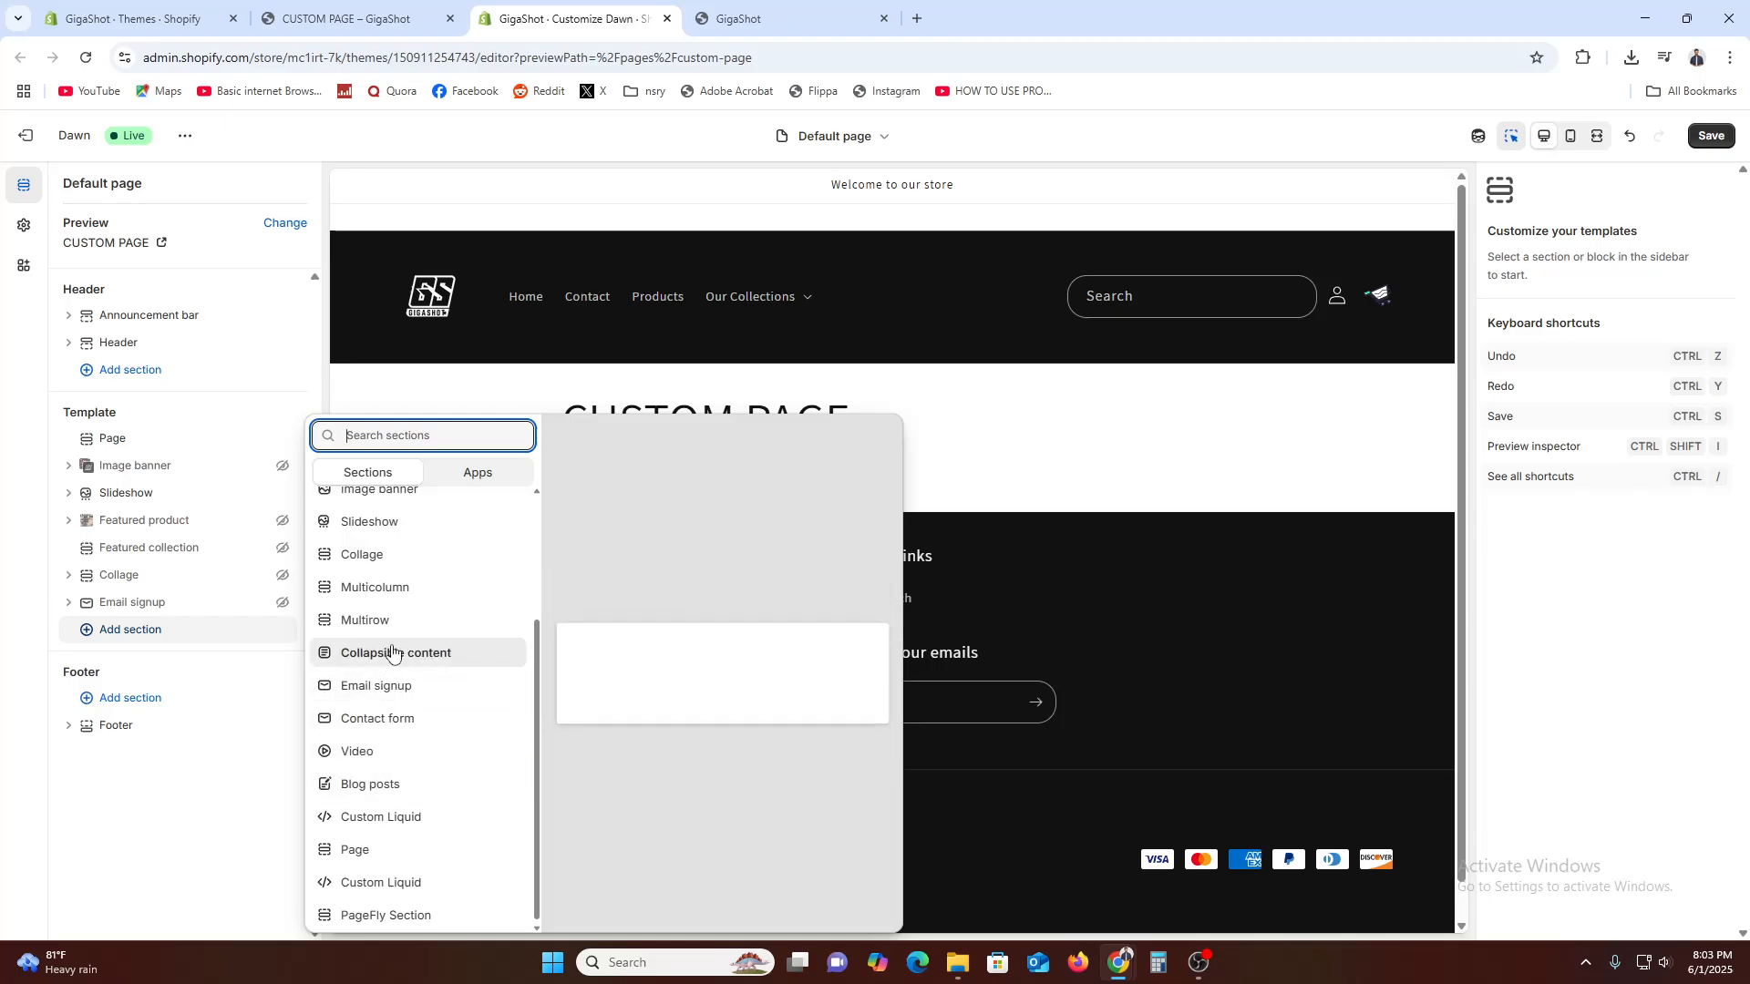
scroll(392, 652, up, 2)
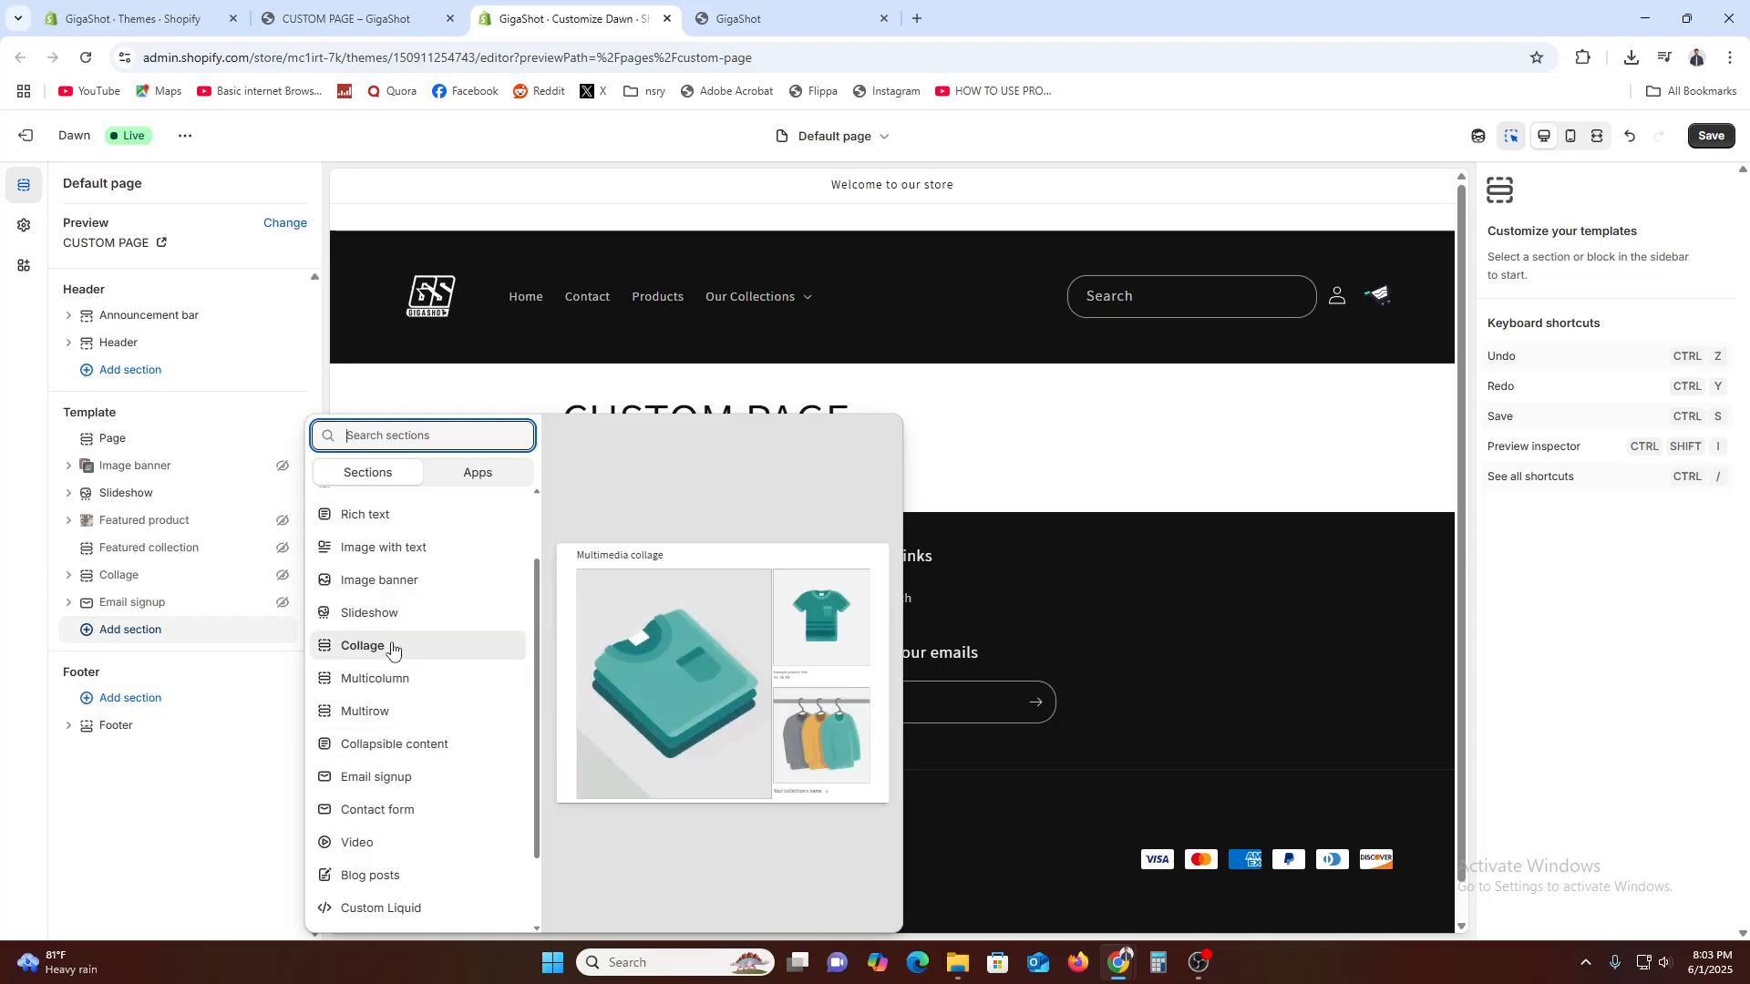
scroll(392, 649, up, 2)
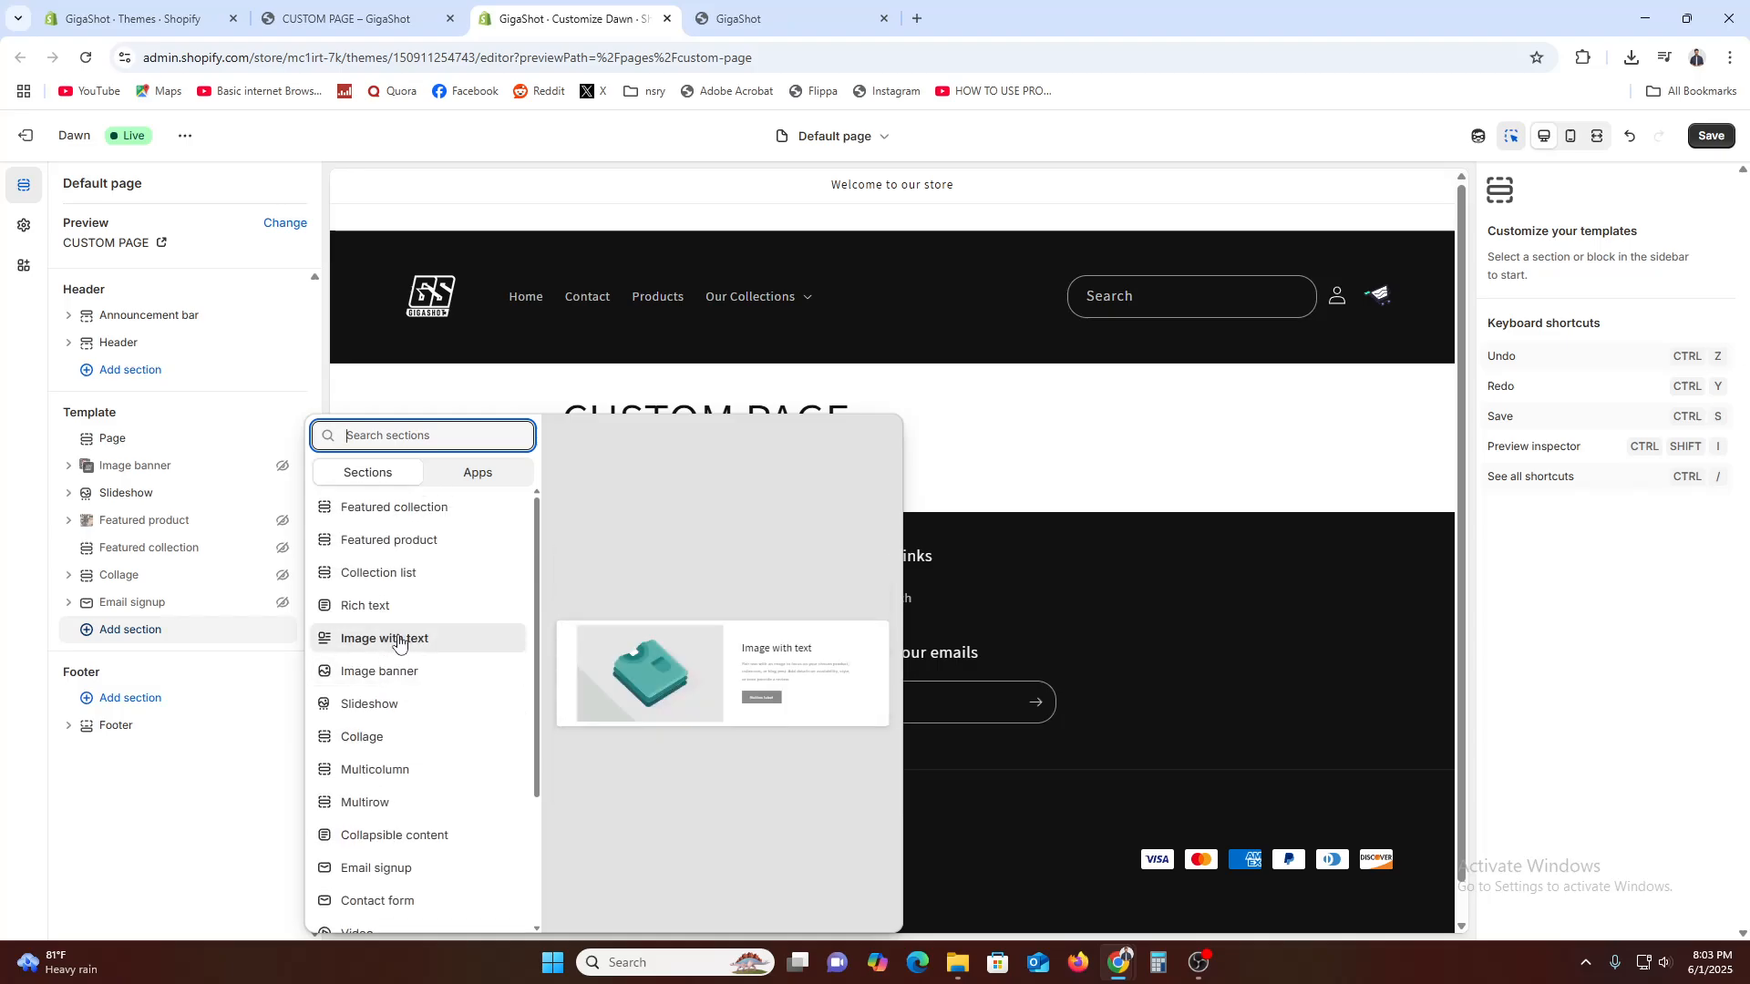
click(398, 641)
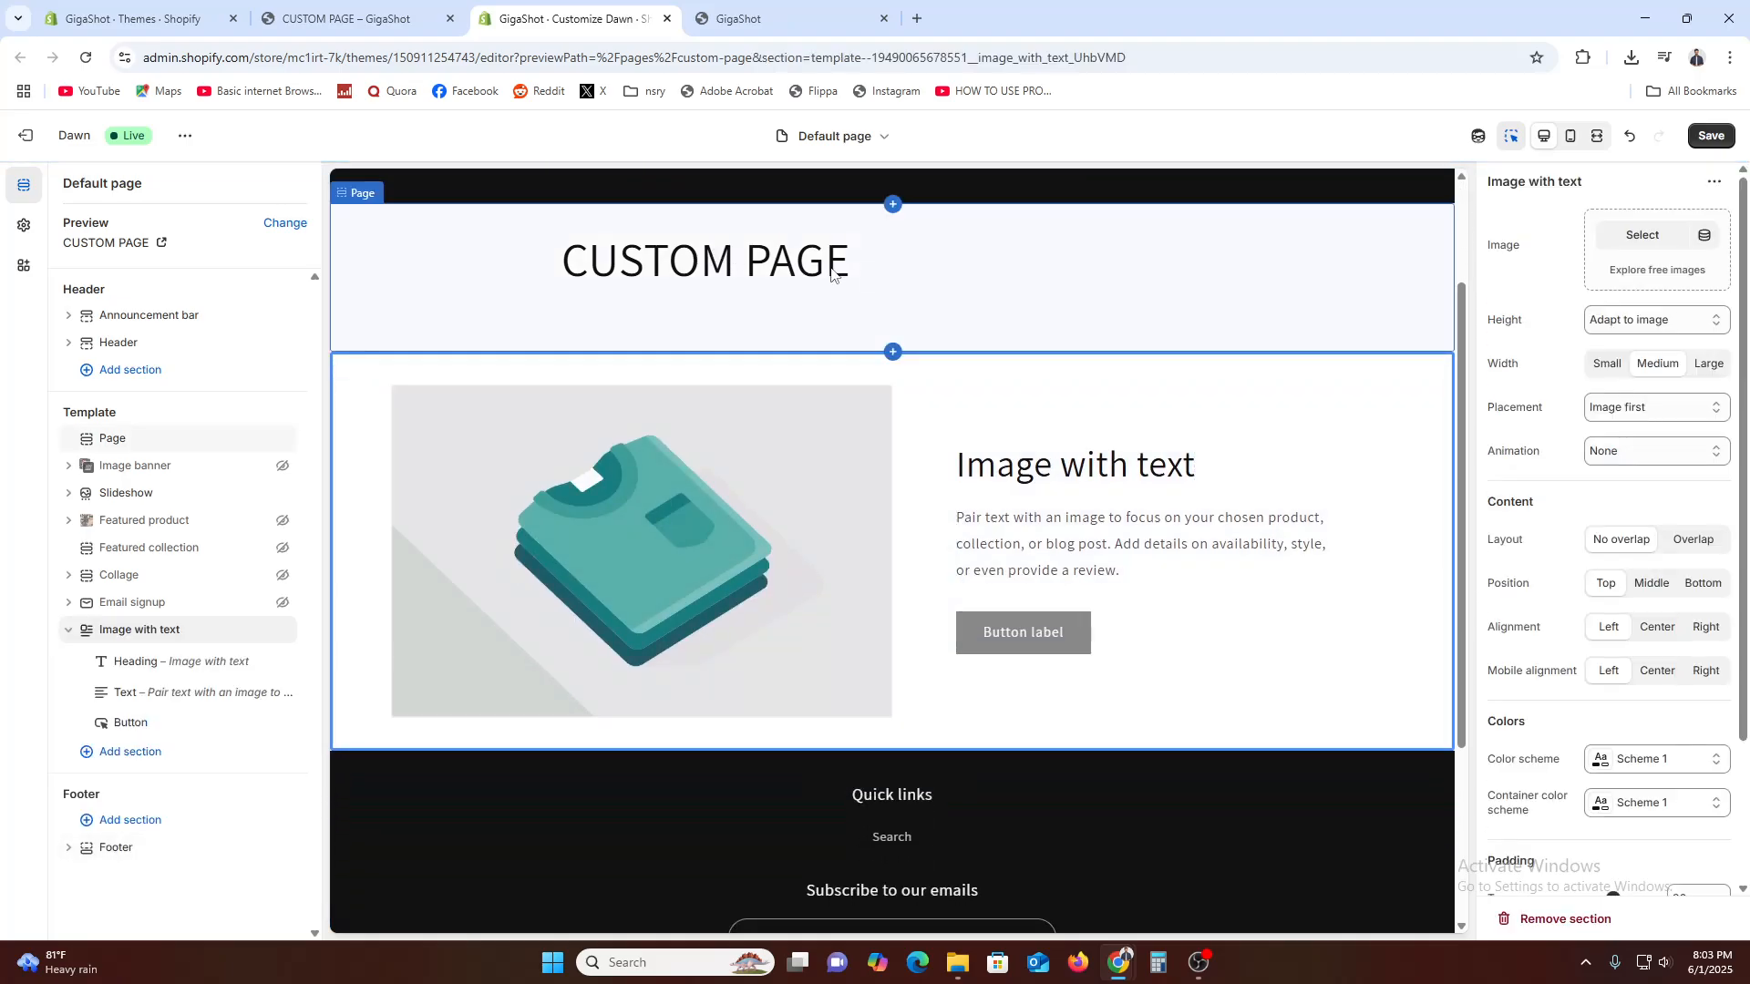
Hide the Page section that shows the CUSTOM PAGE heading
right_click(848, 273)
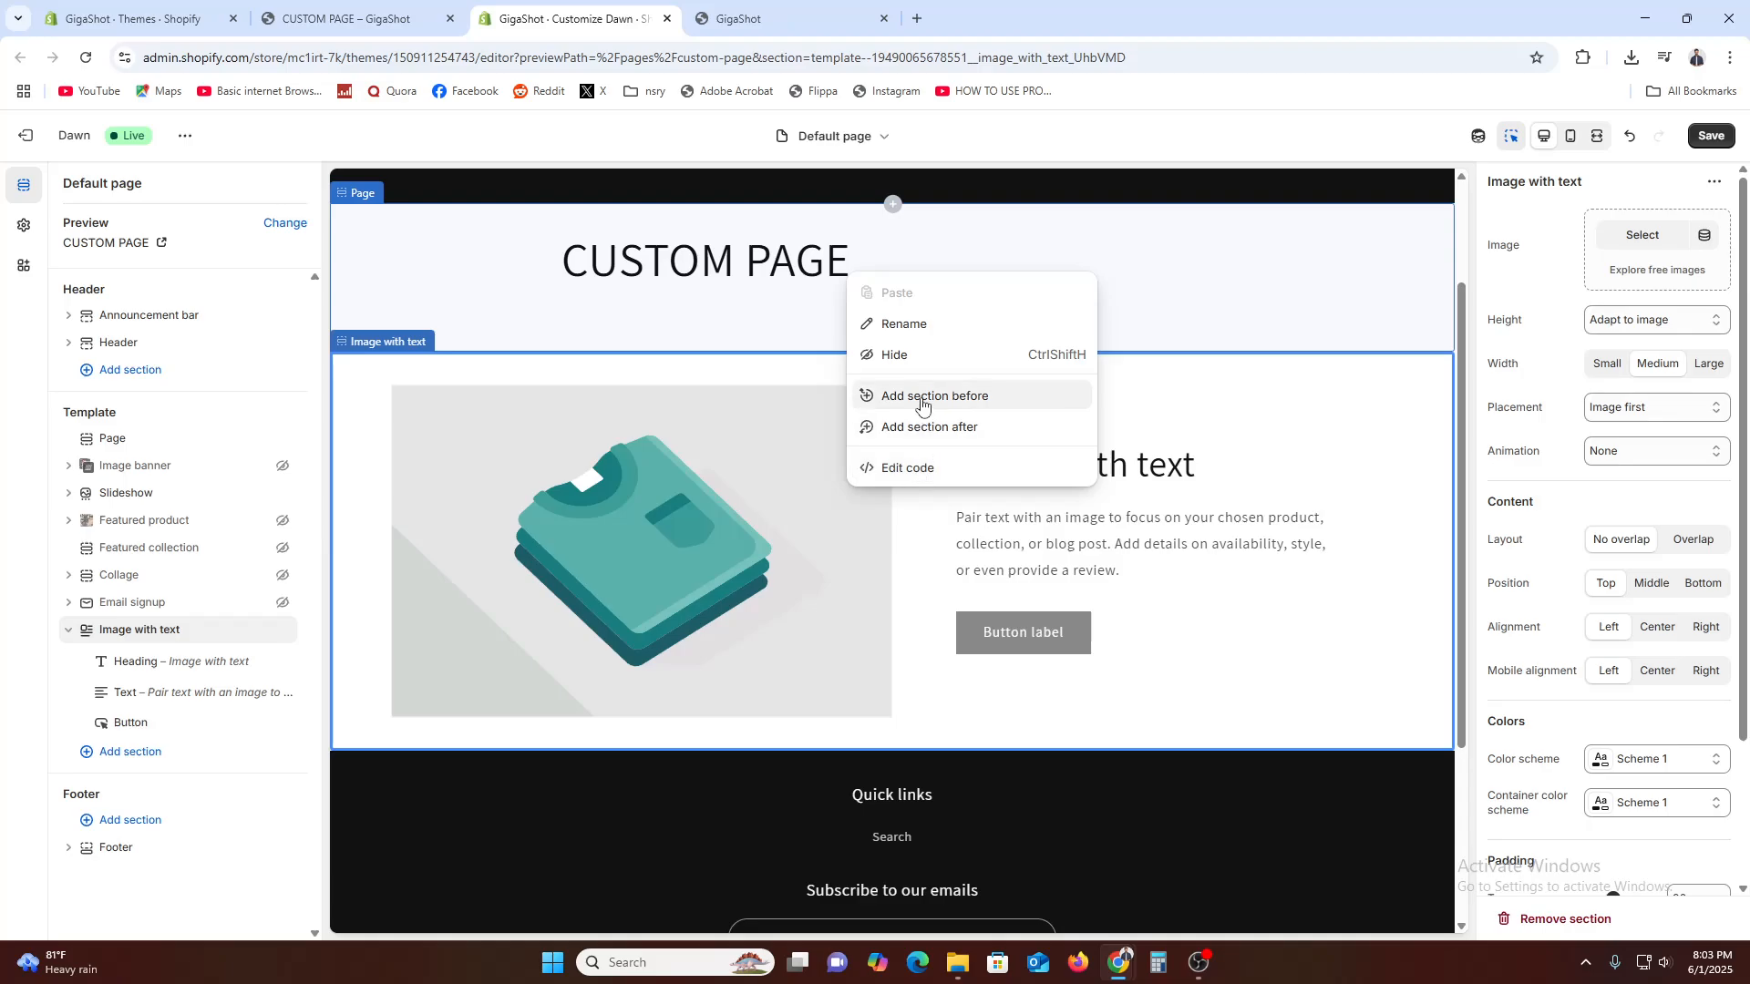
click(919, 353)
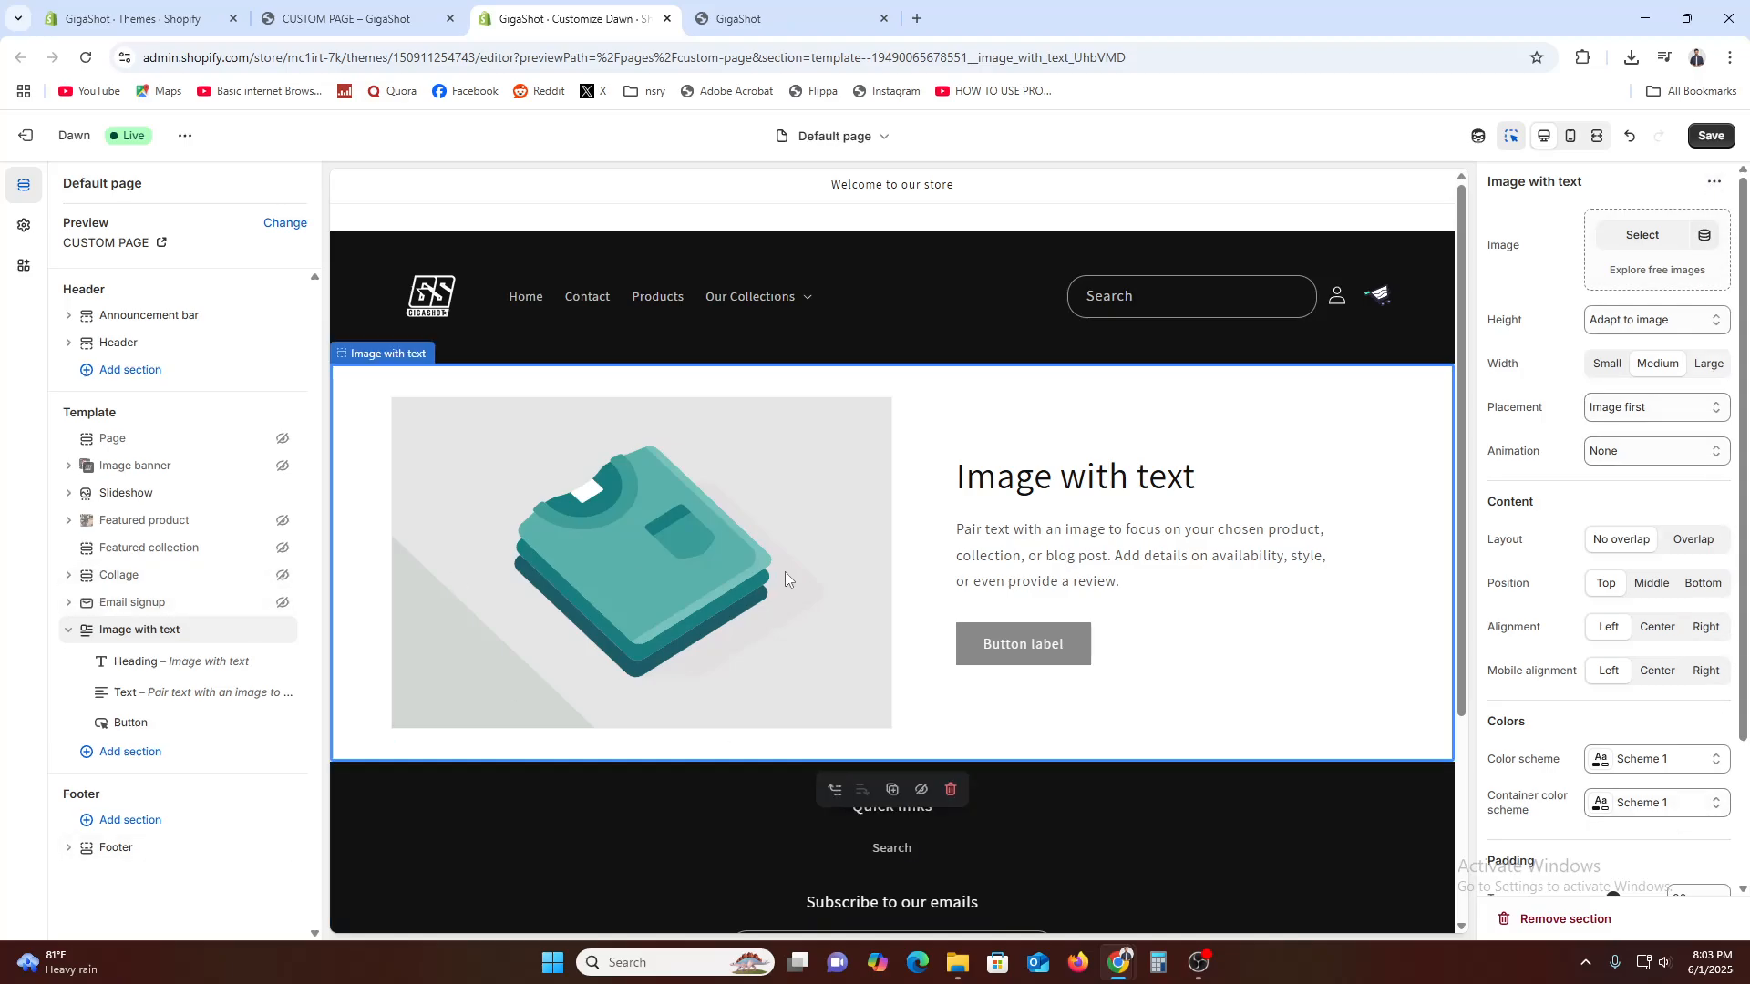
scroll(995, 535, down, 3)
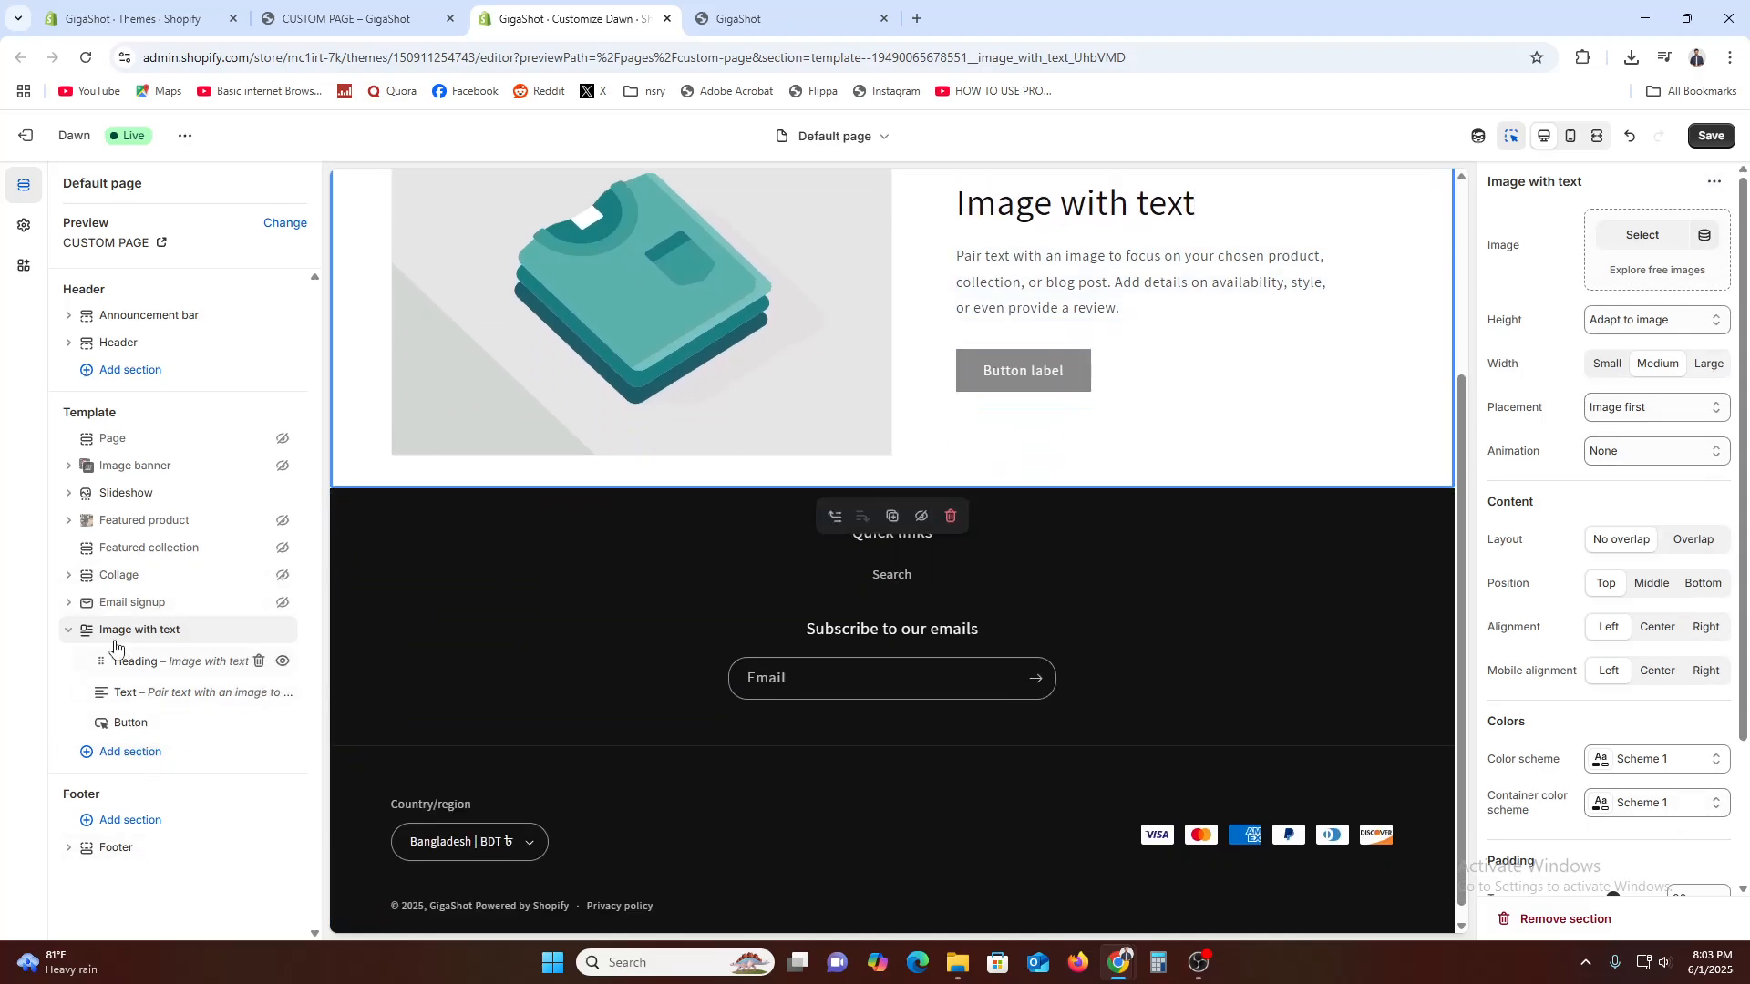
Collapse the Image with text section and add a new Featured product section below it
click(68, 630)
click(153, 670)
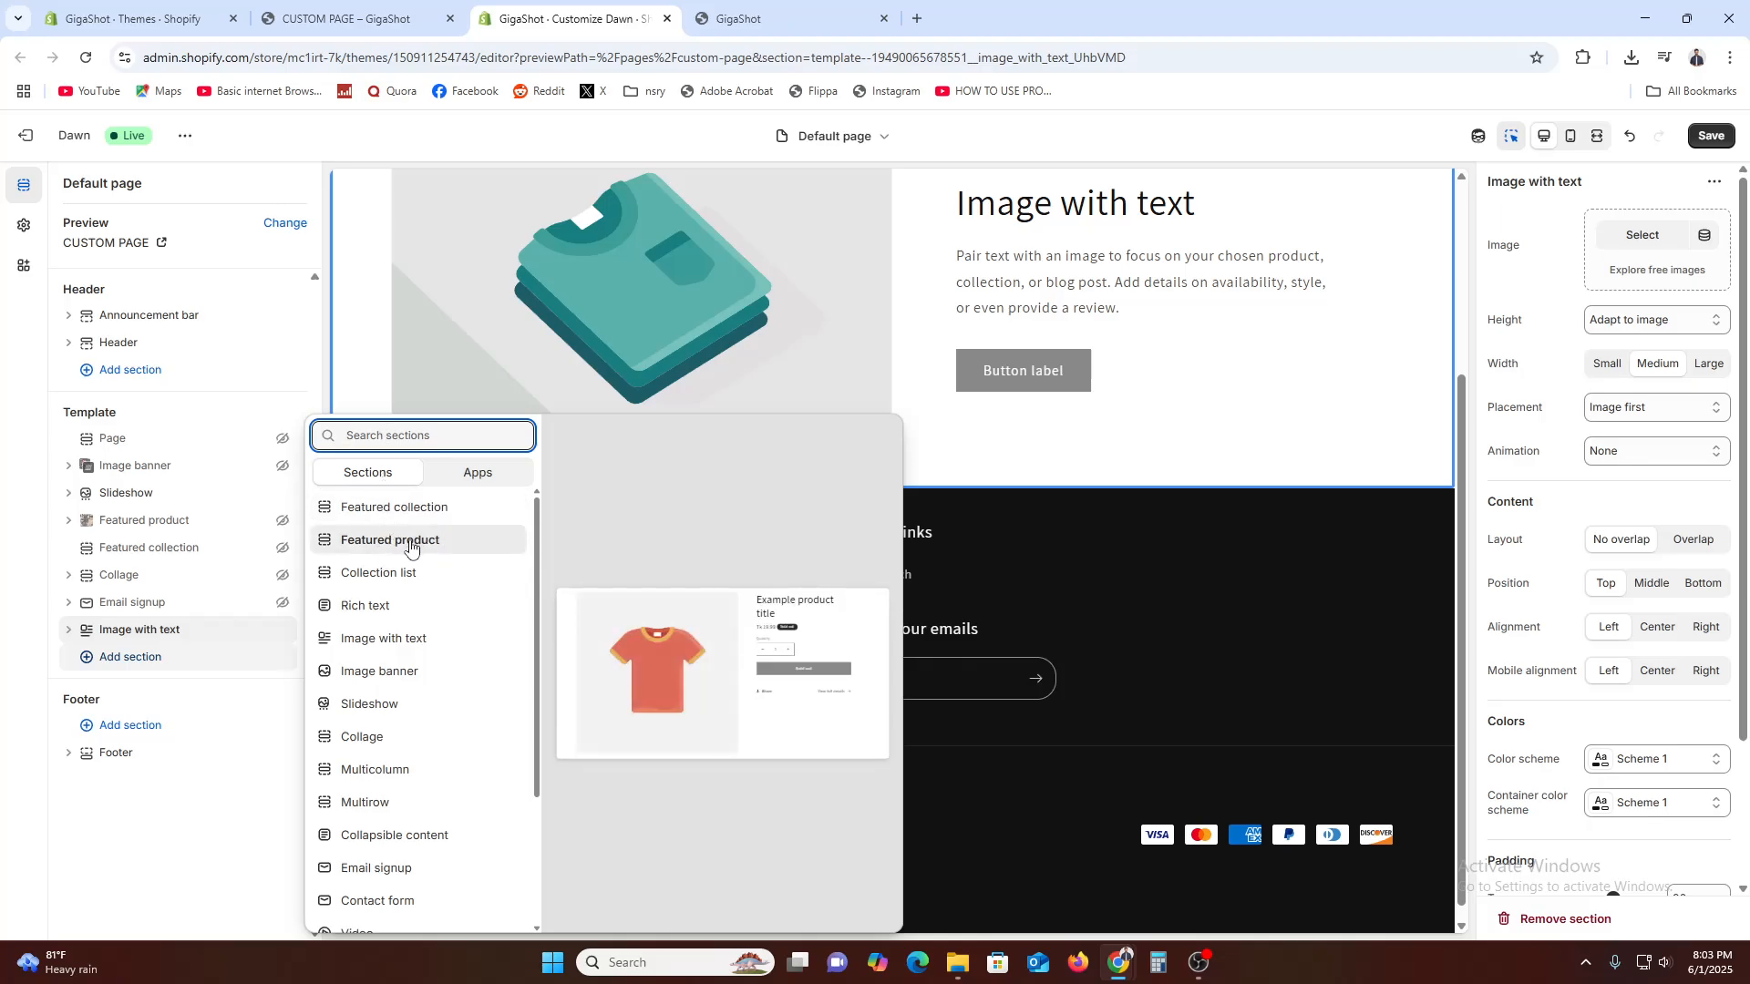
text(f)
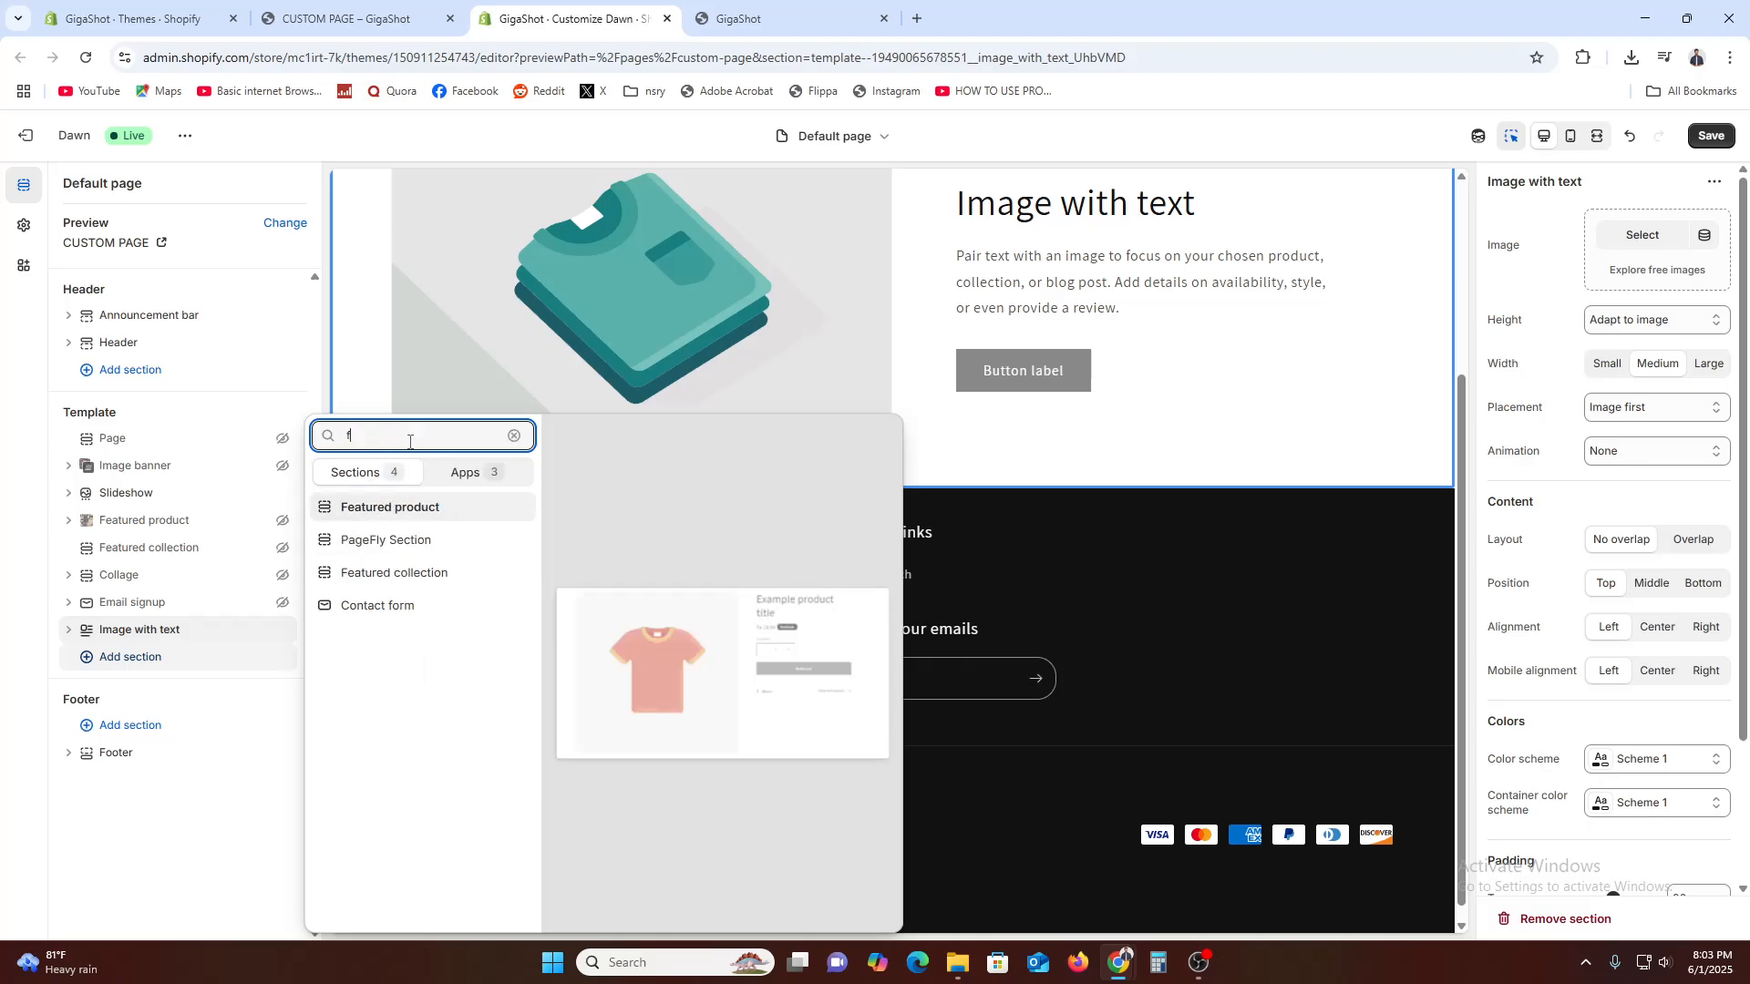
click(388, 510)
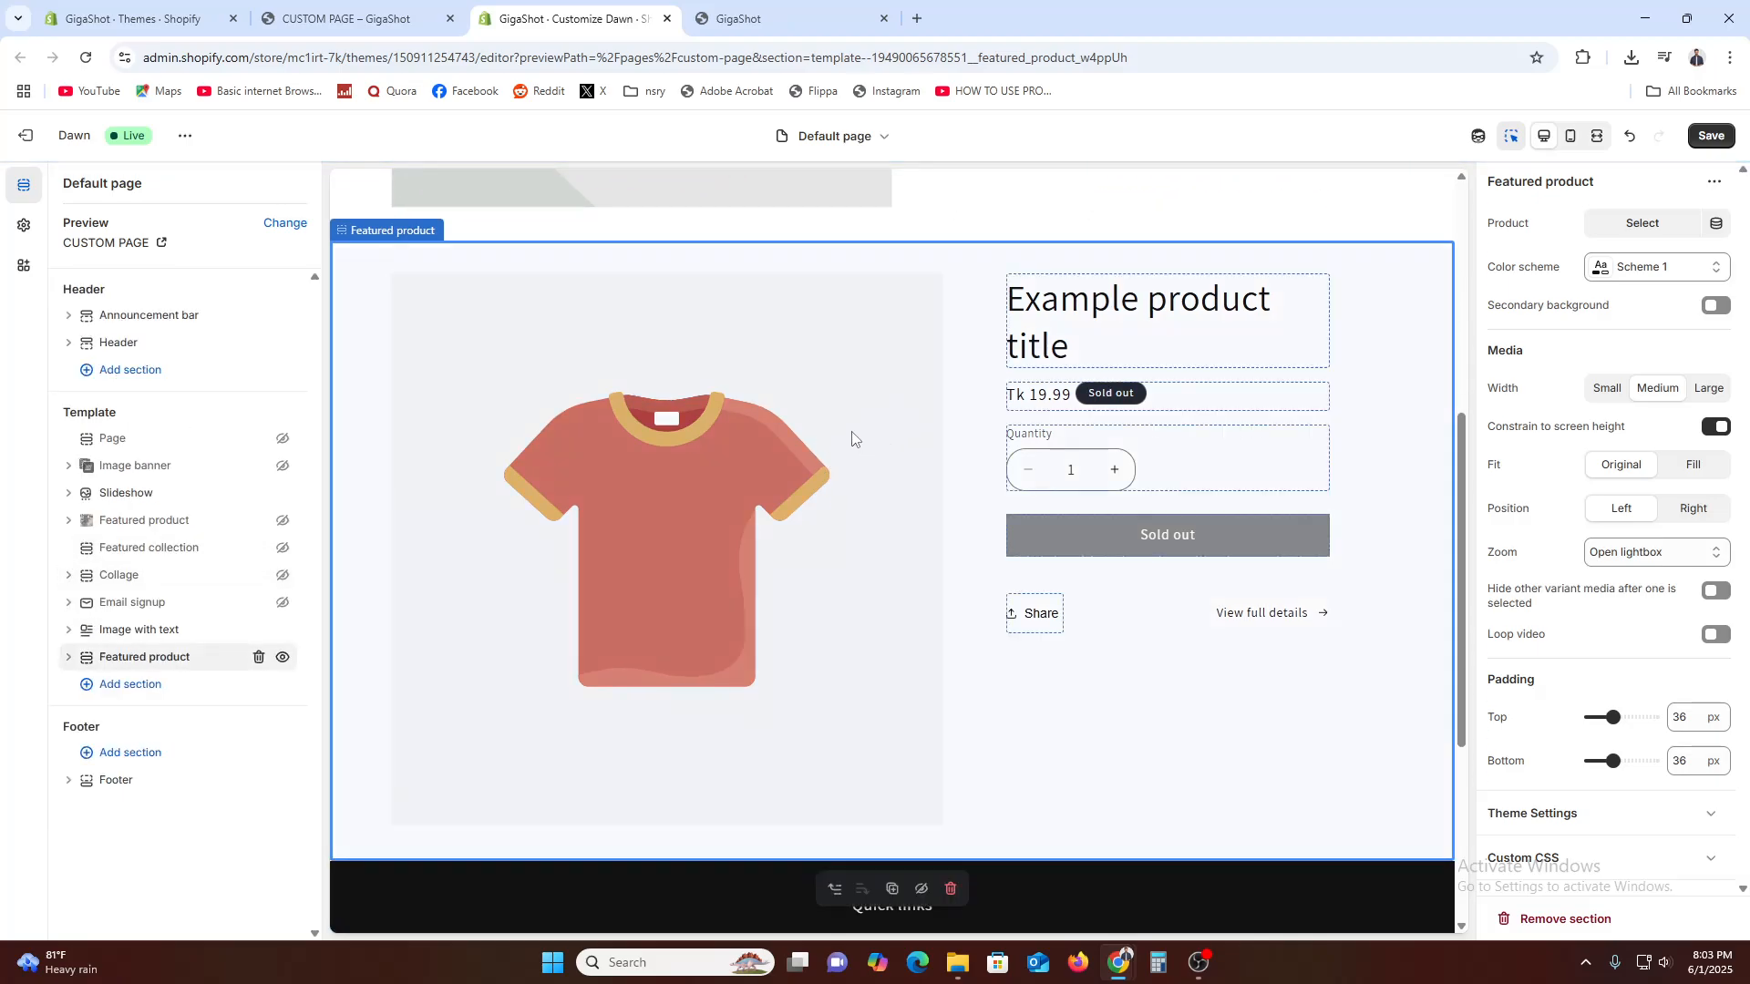
Expand the new Featured product section and add the product Title dynamic source to its Text block
click(69, 658)
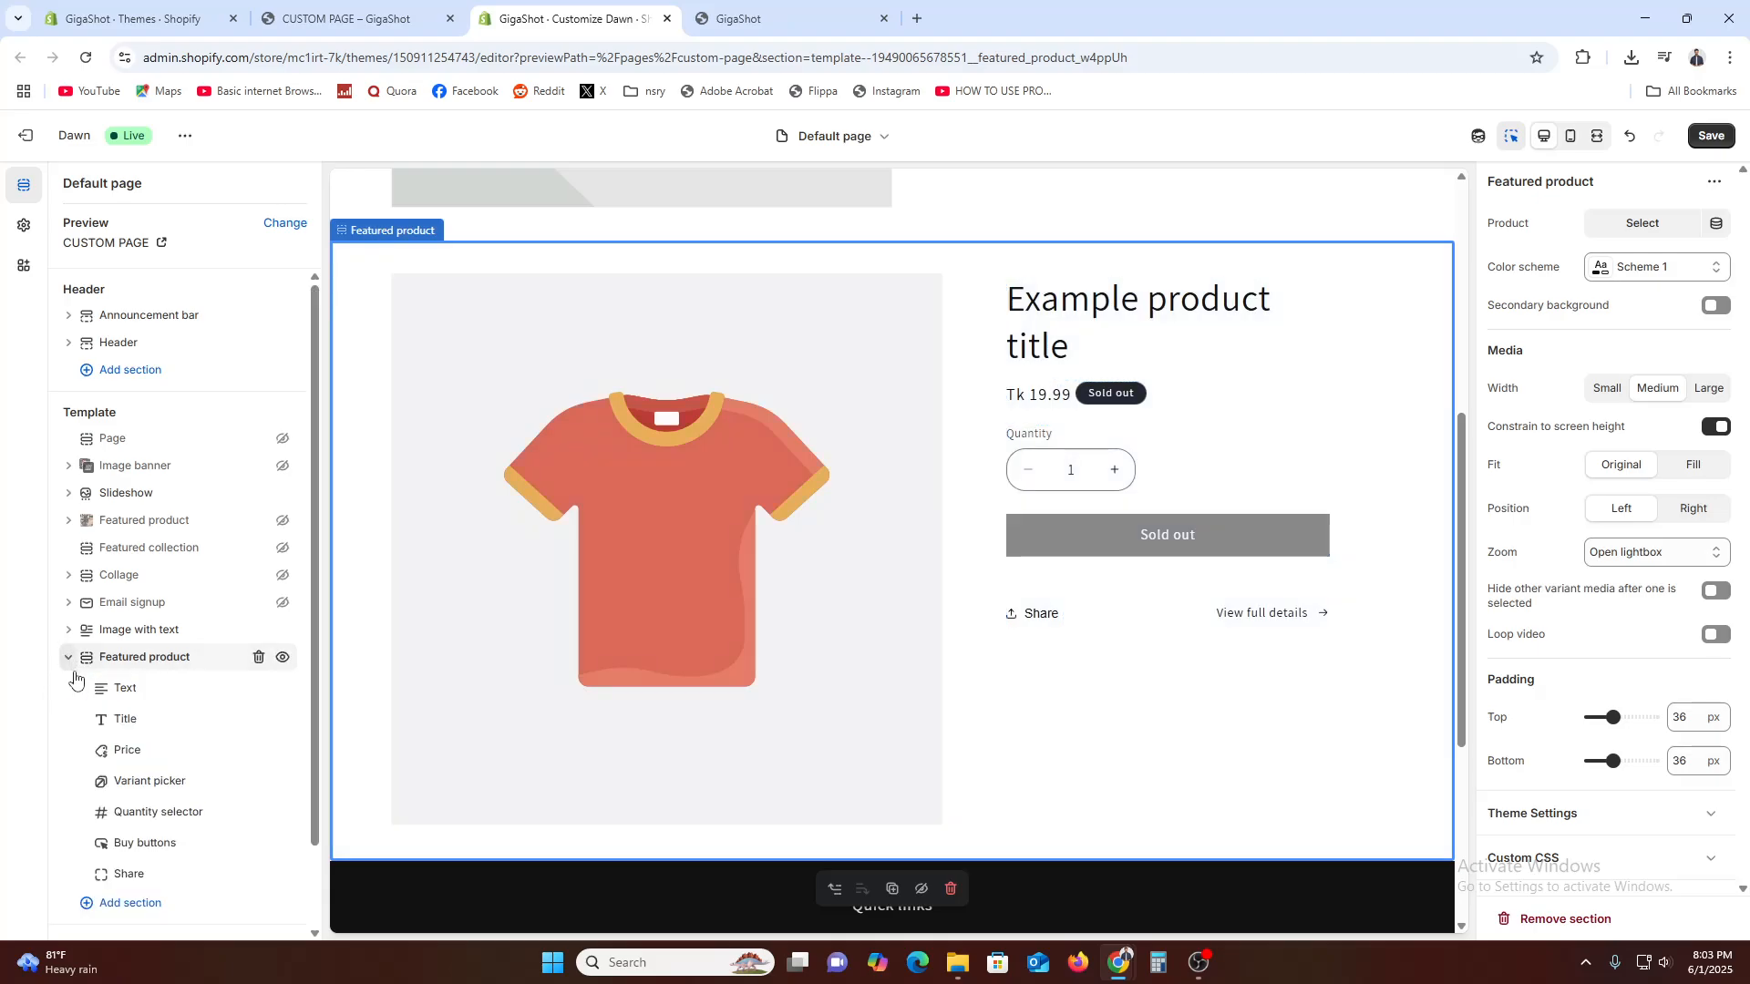
click(146, 695)
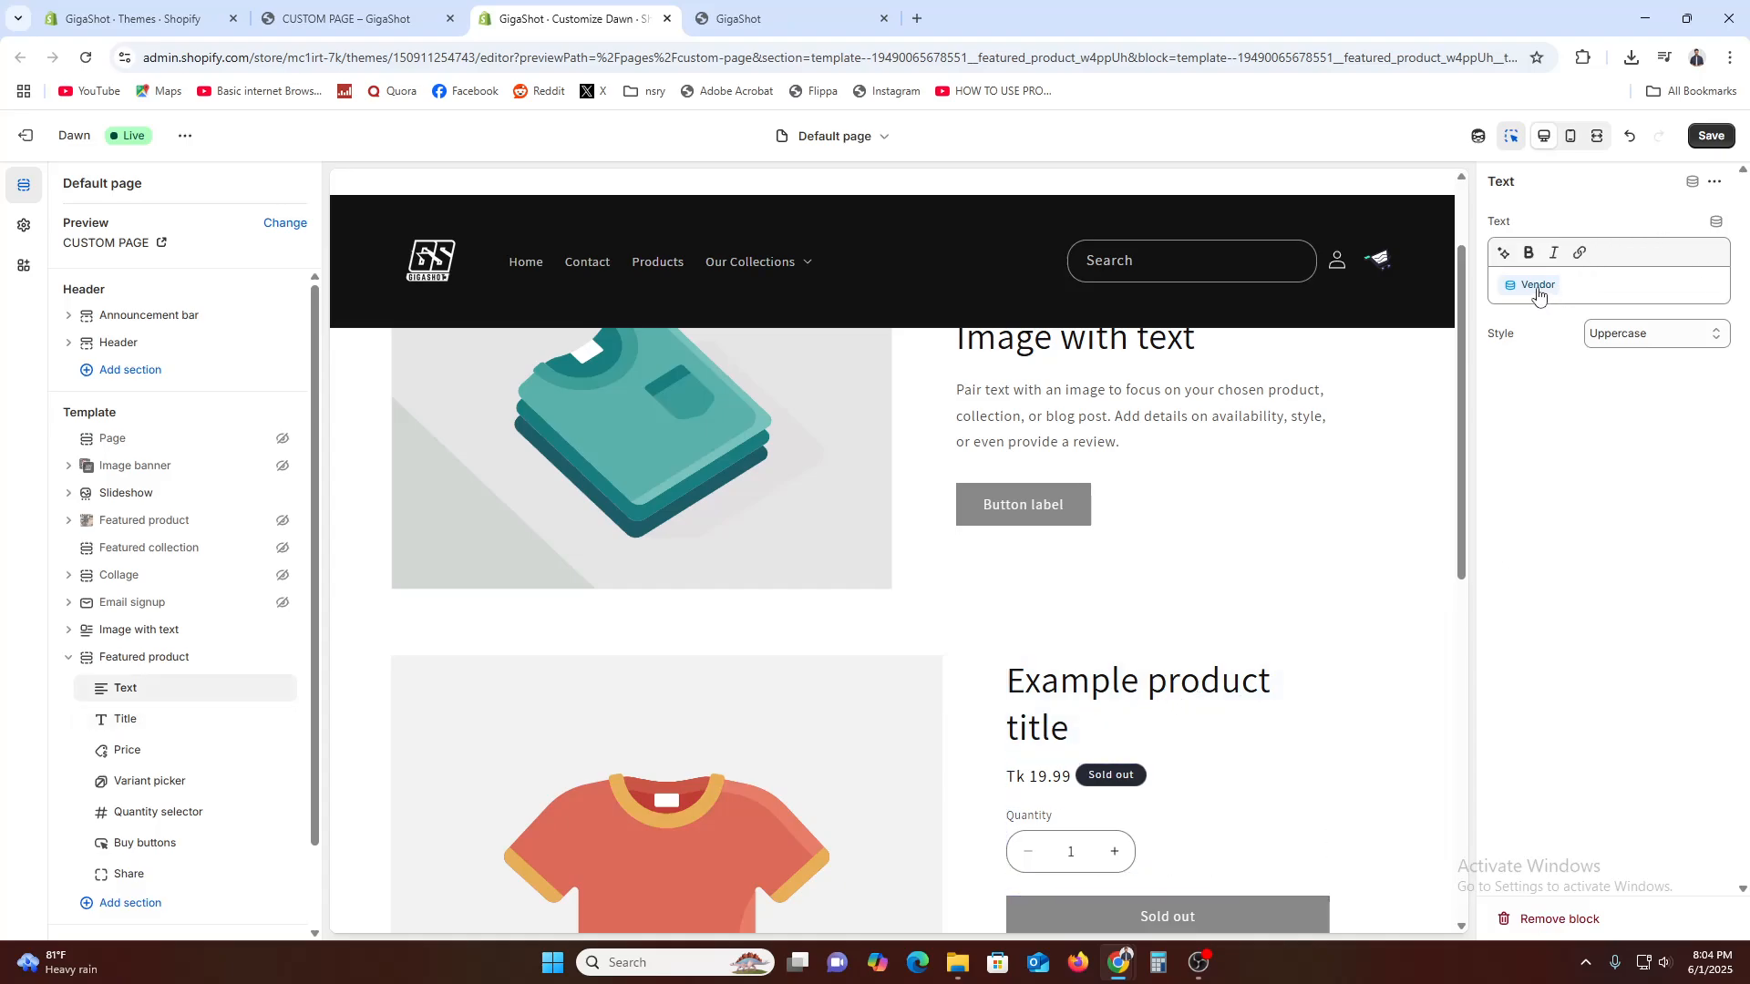
click(1716, 221)
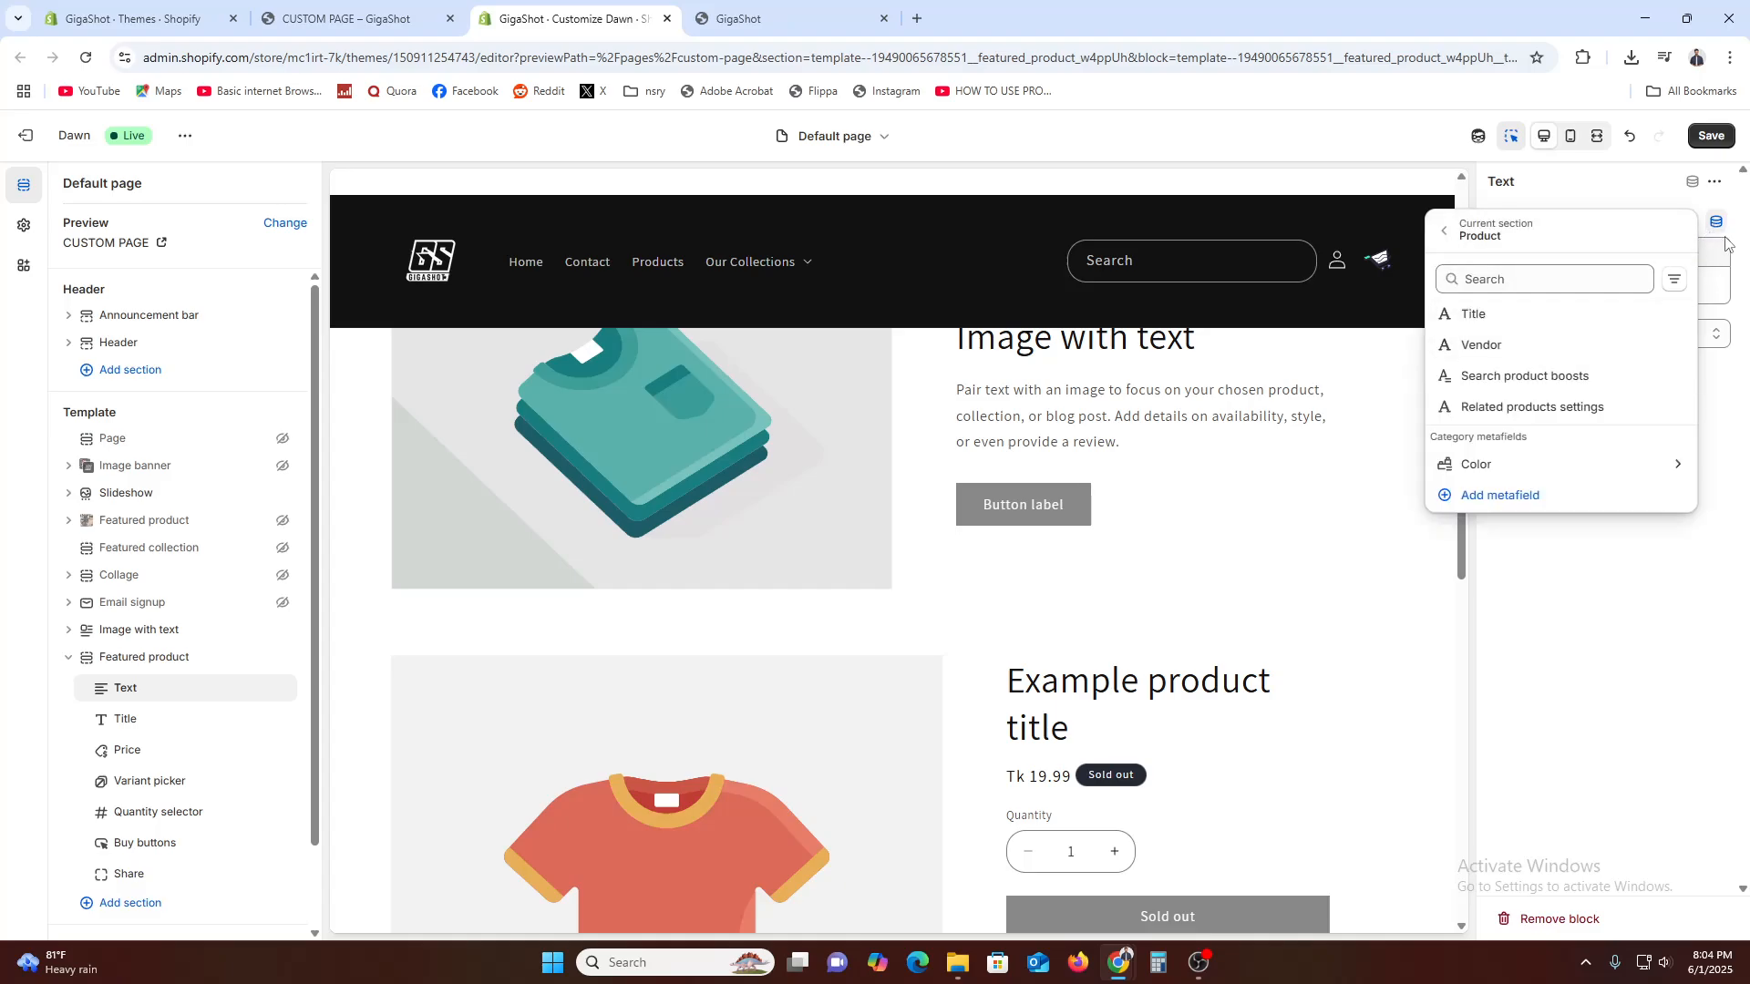
click(1495, 316)
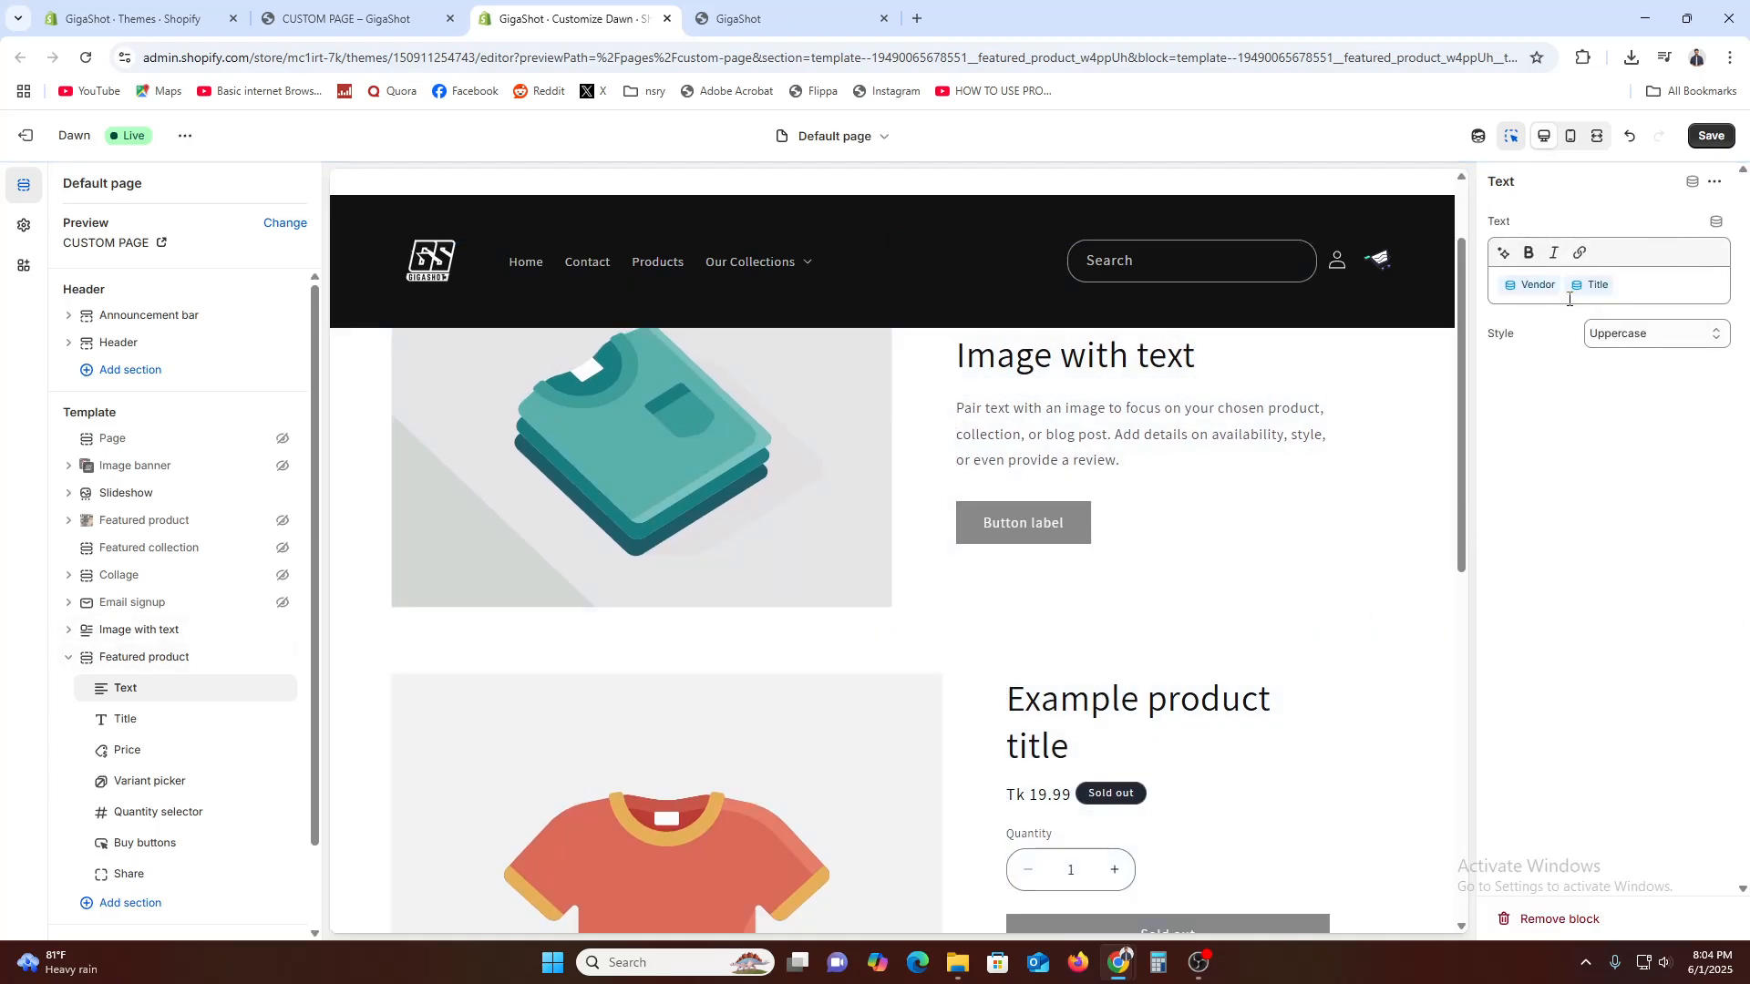
scroll(1139, 656, down, 3)
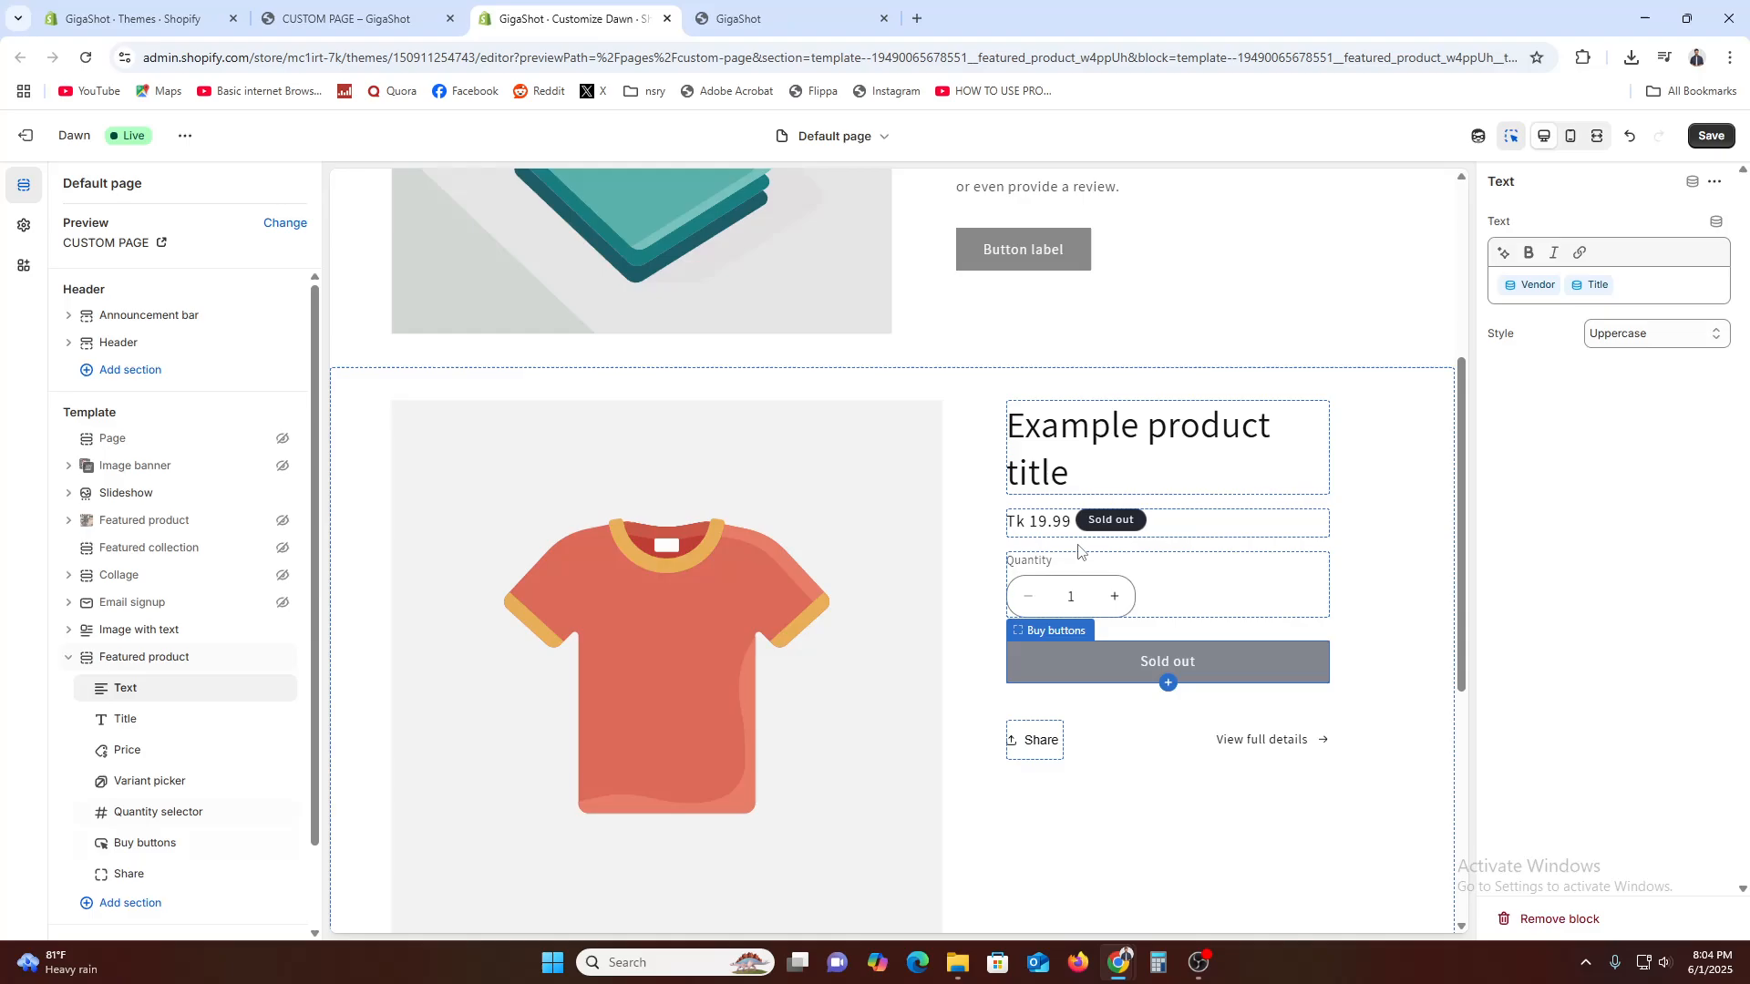
right_click(1194, 531)
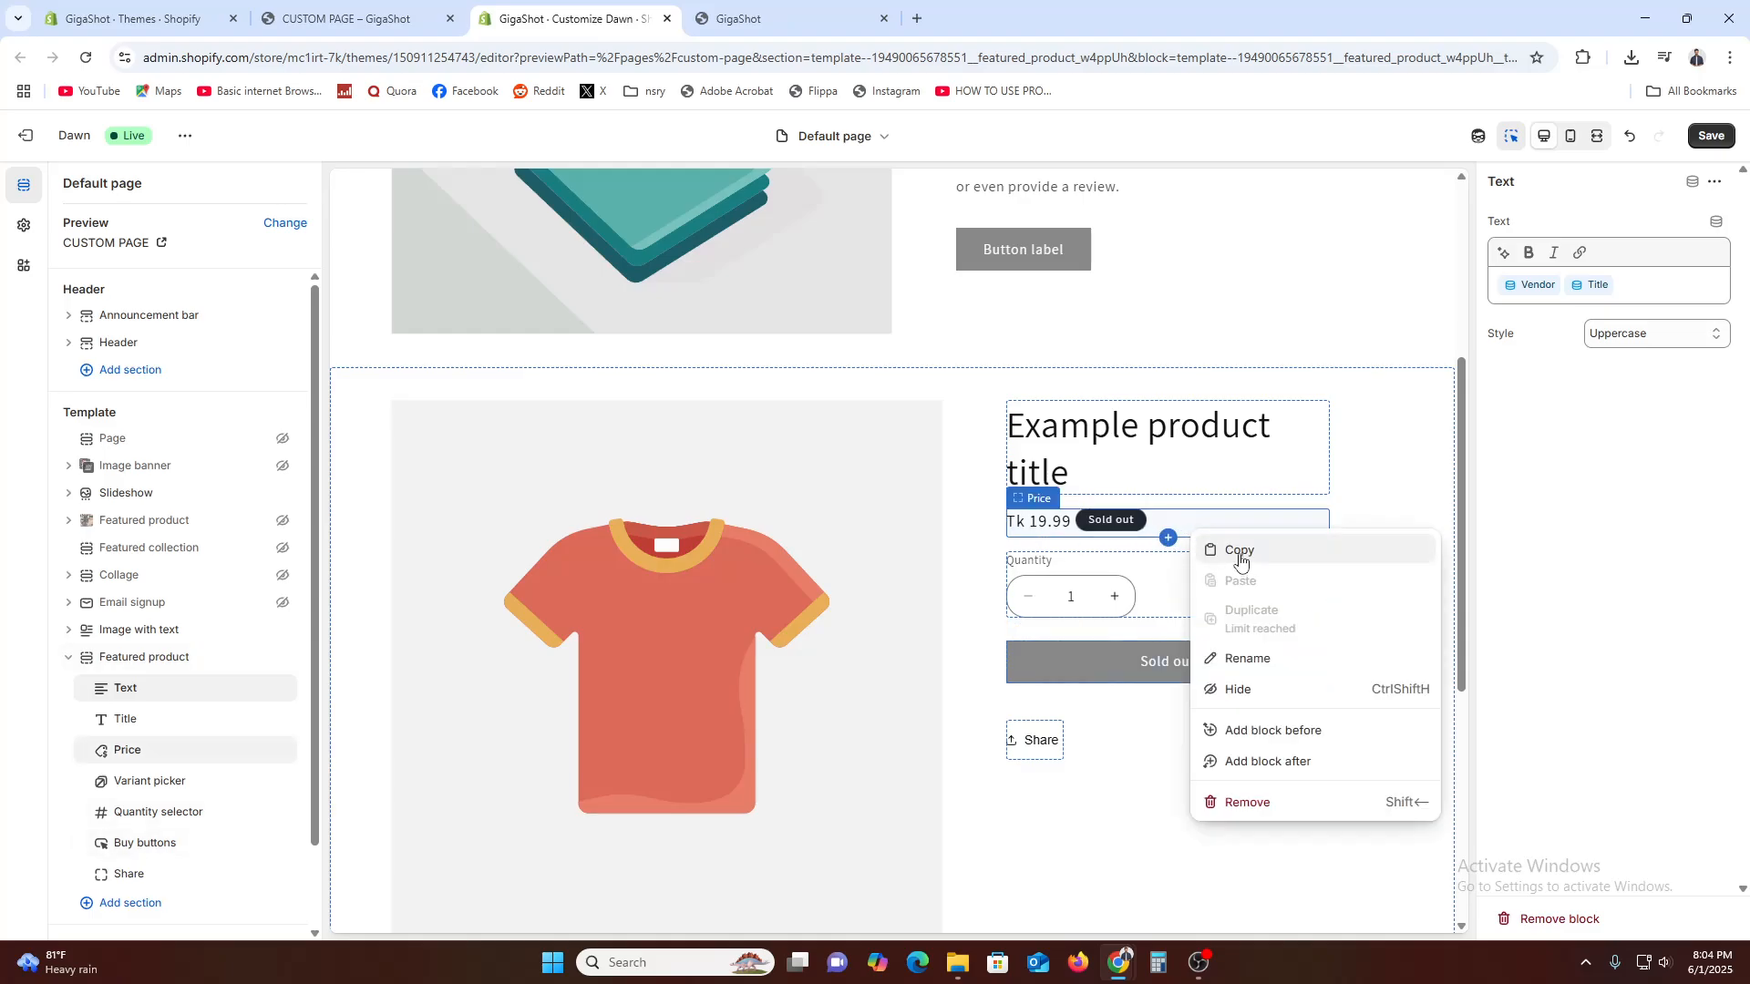
key(Escape)
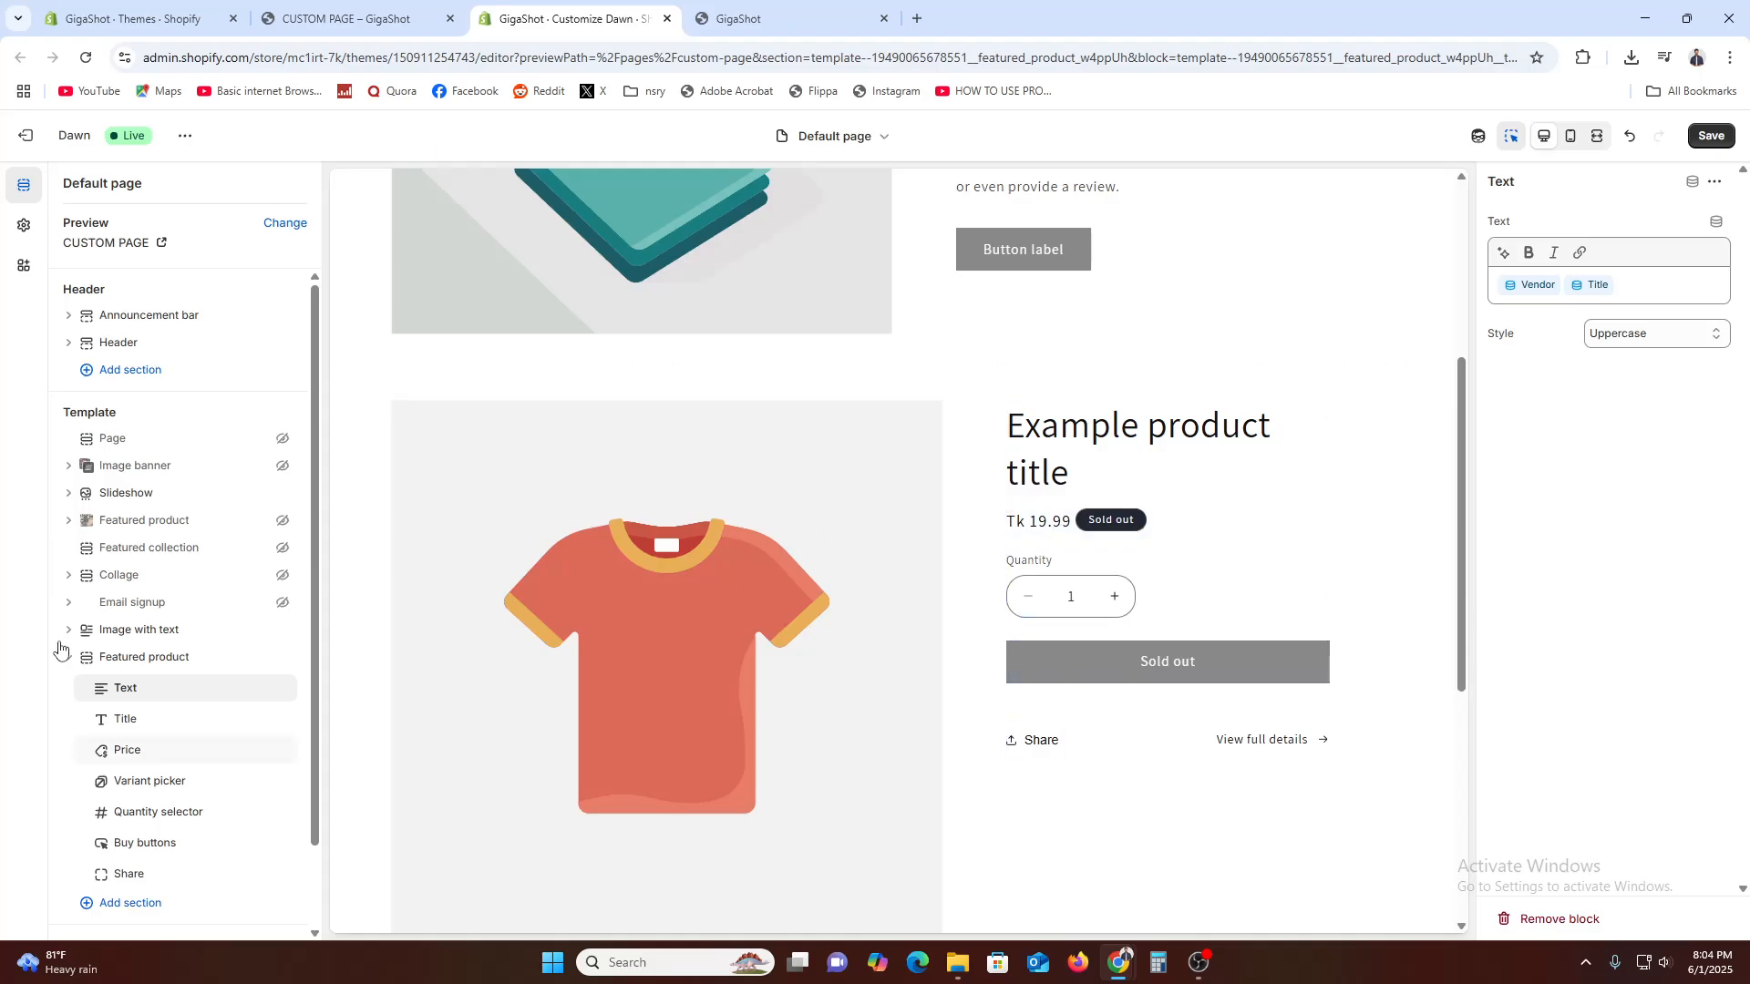
Remove the Title dynamic source from the Featured product's Text block, keeping only Vendor
click(170, 721)
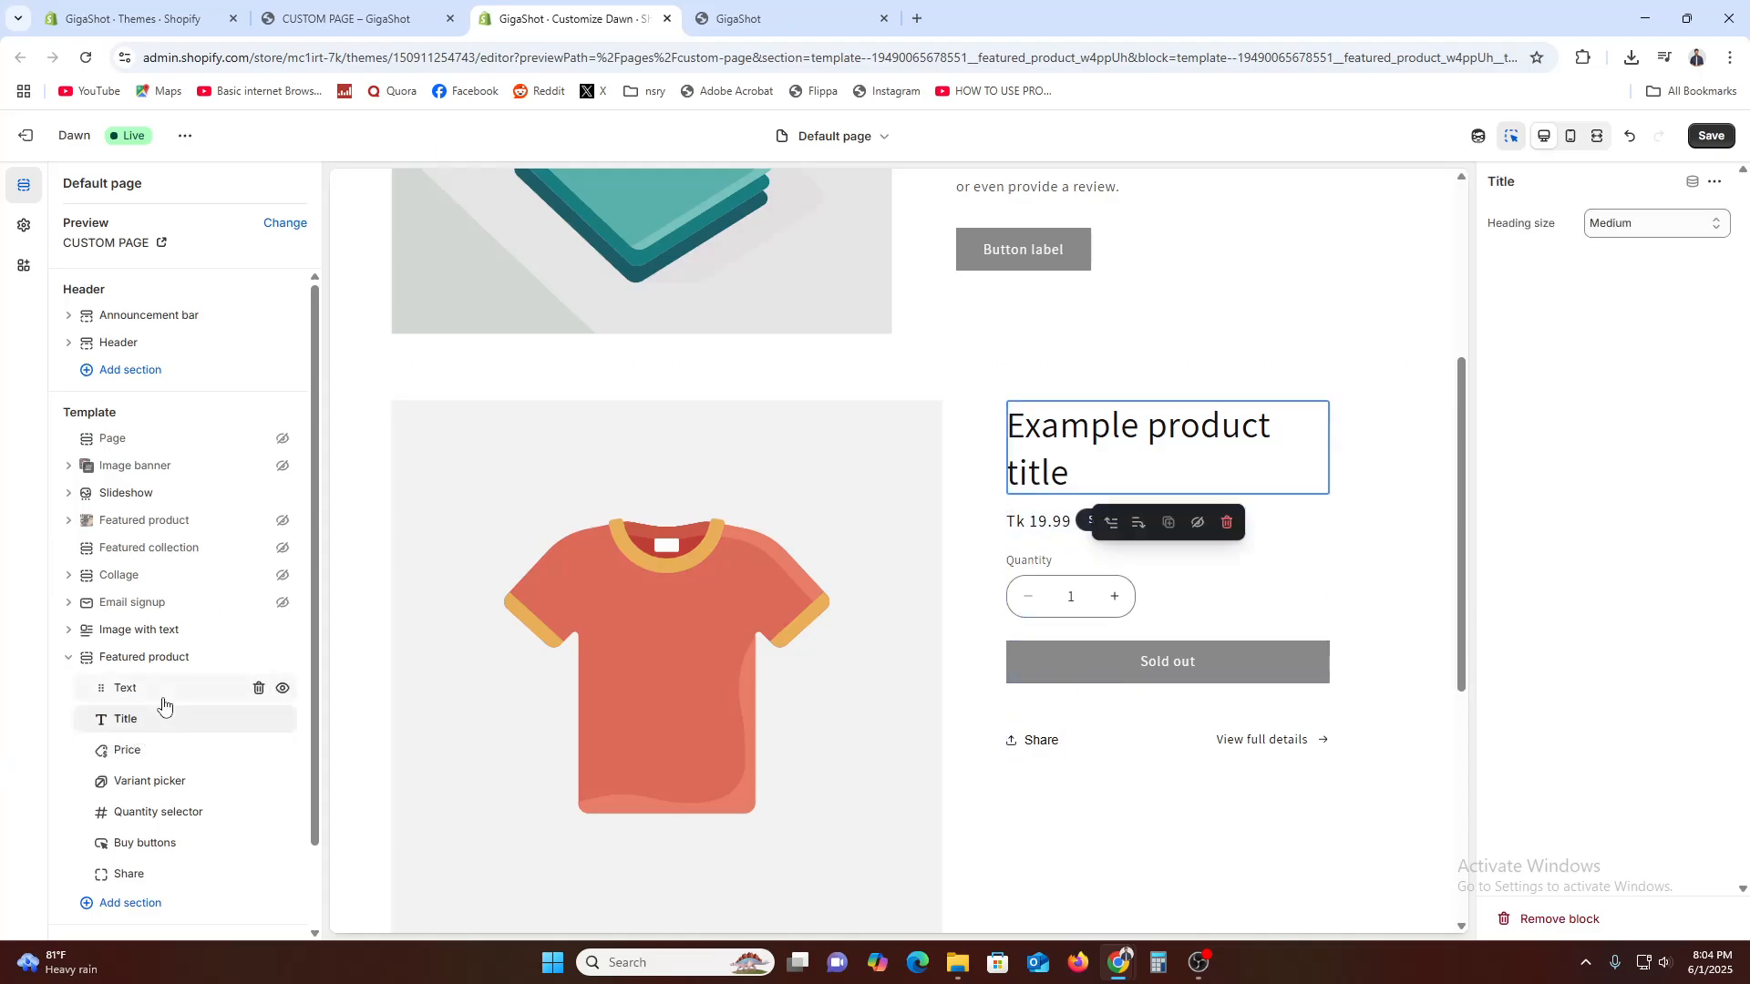
click(164, 690)
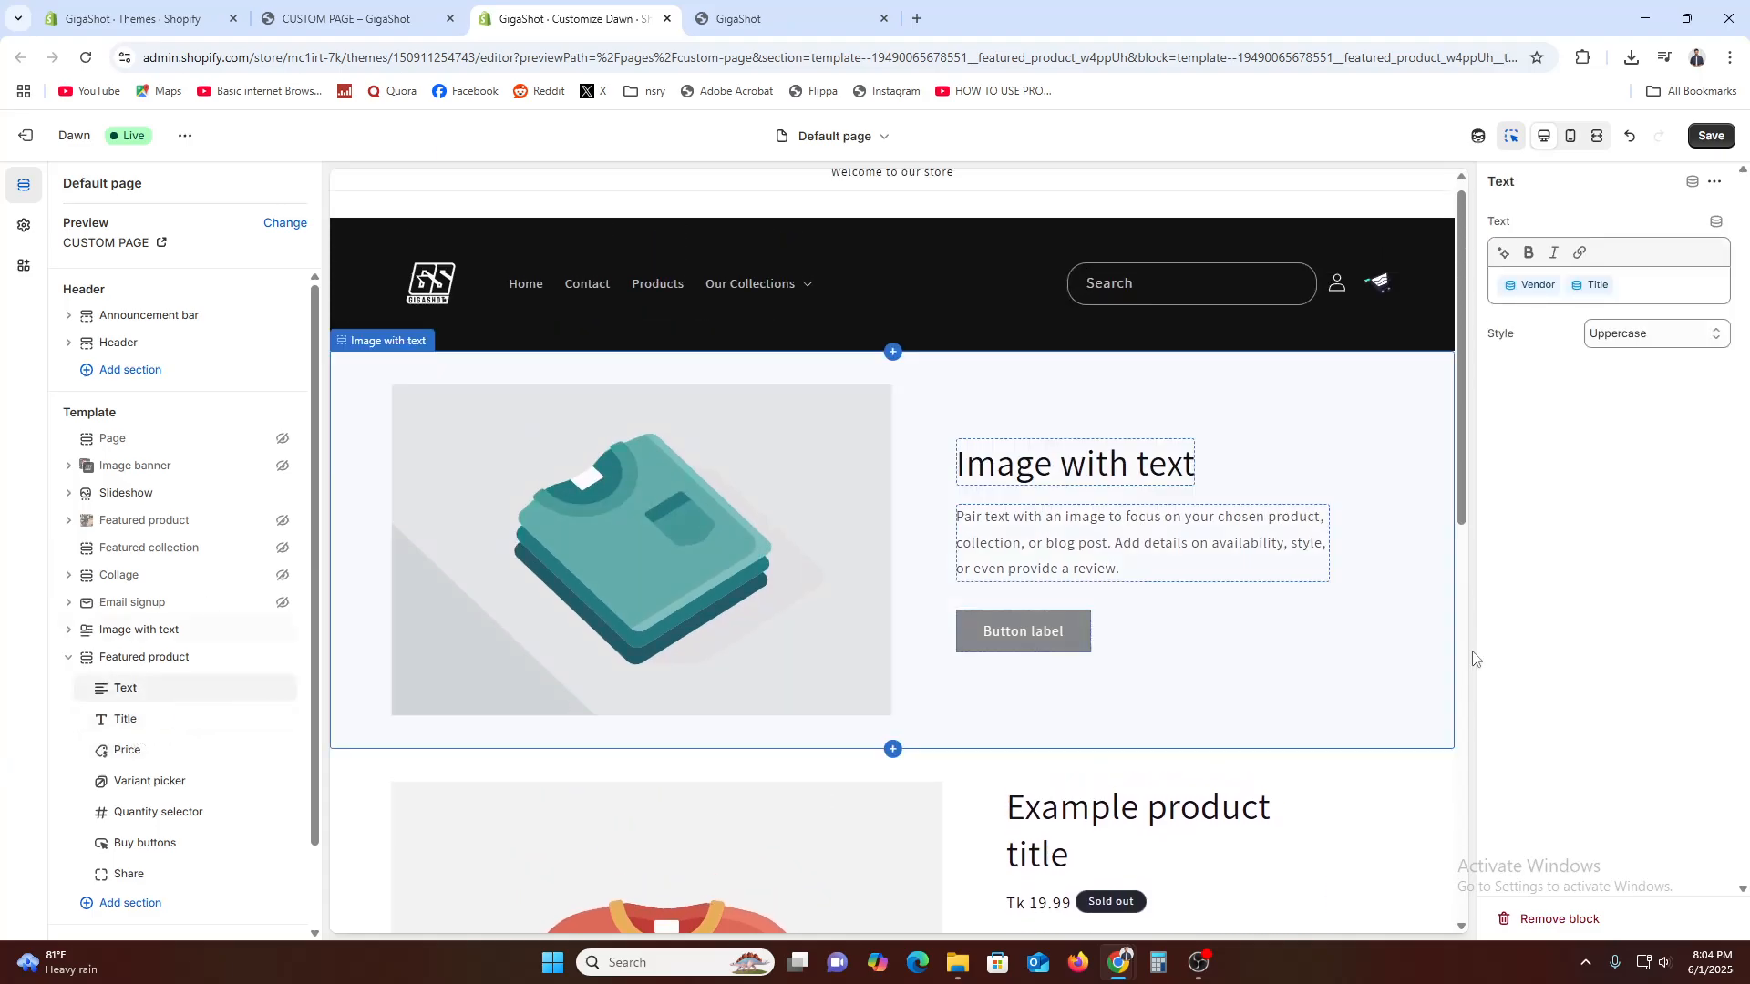
click(1605, 290)
key(BackSpace)
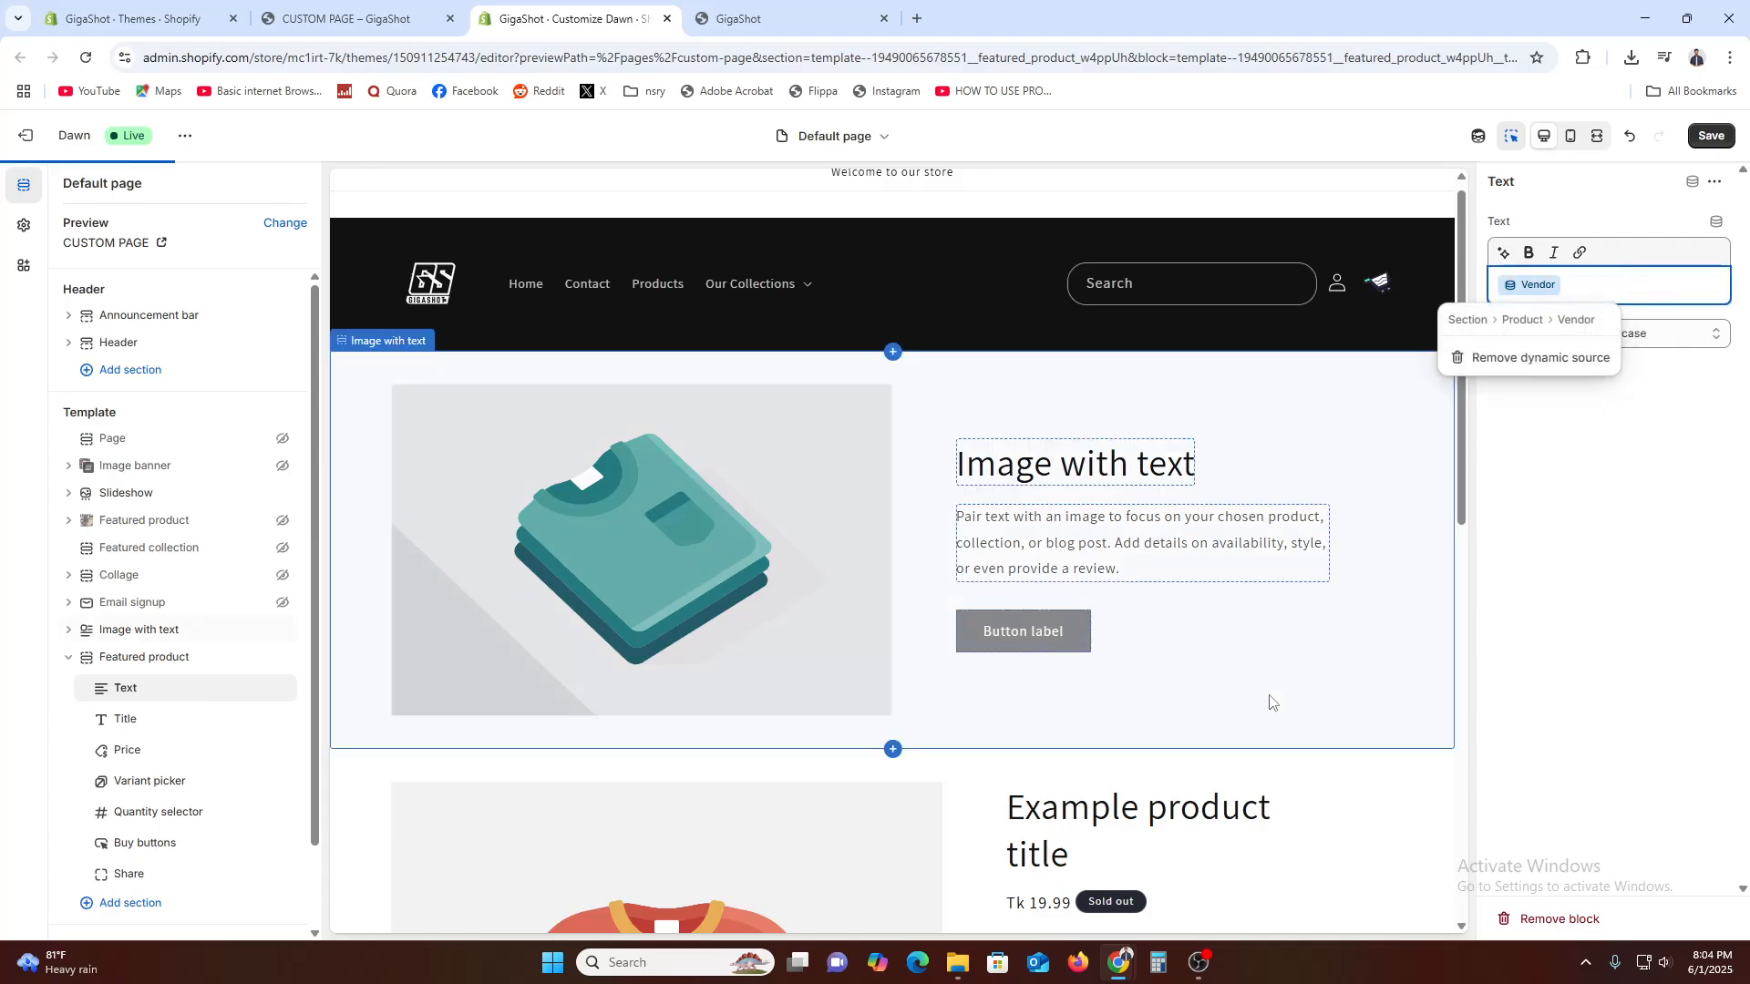
scroll(1270, 703, up, 1)
click(1582, 566)
scroll(1219, 709, down, 3)
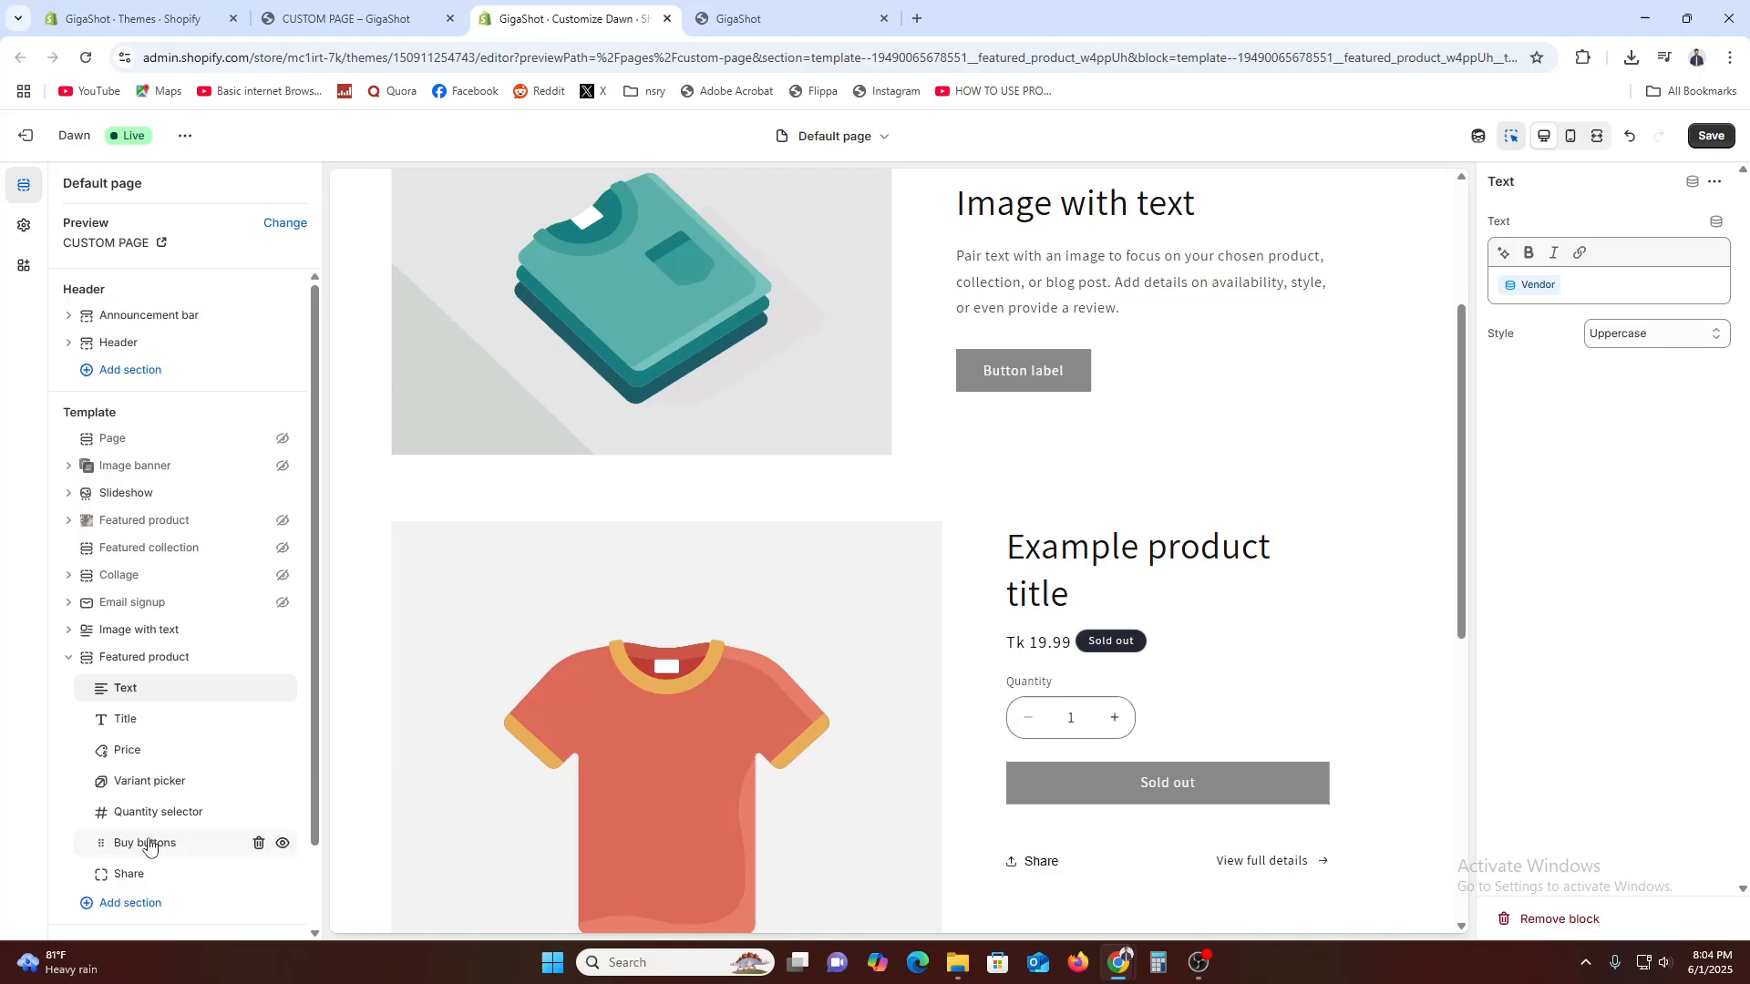
Examine the Title block's options in the new Featured product section and search its product dynamic sources for "title"
click(157, 725)
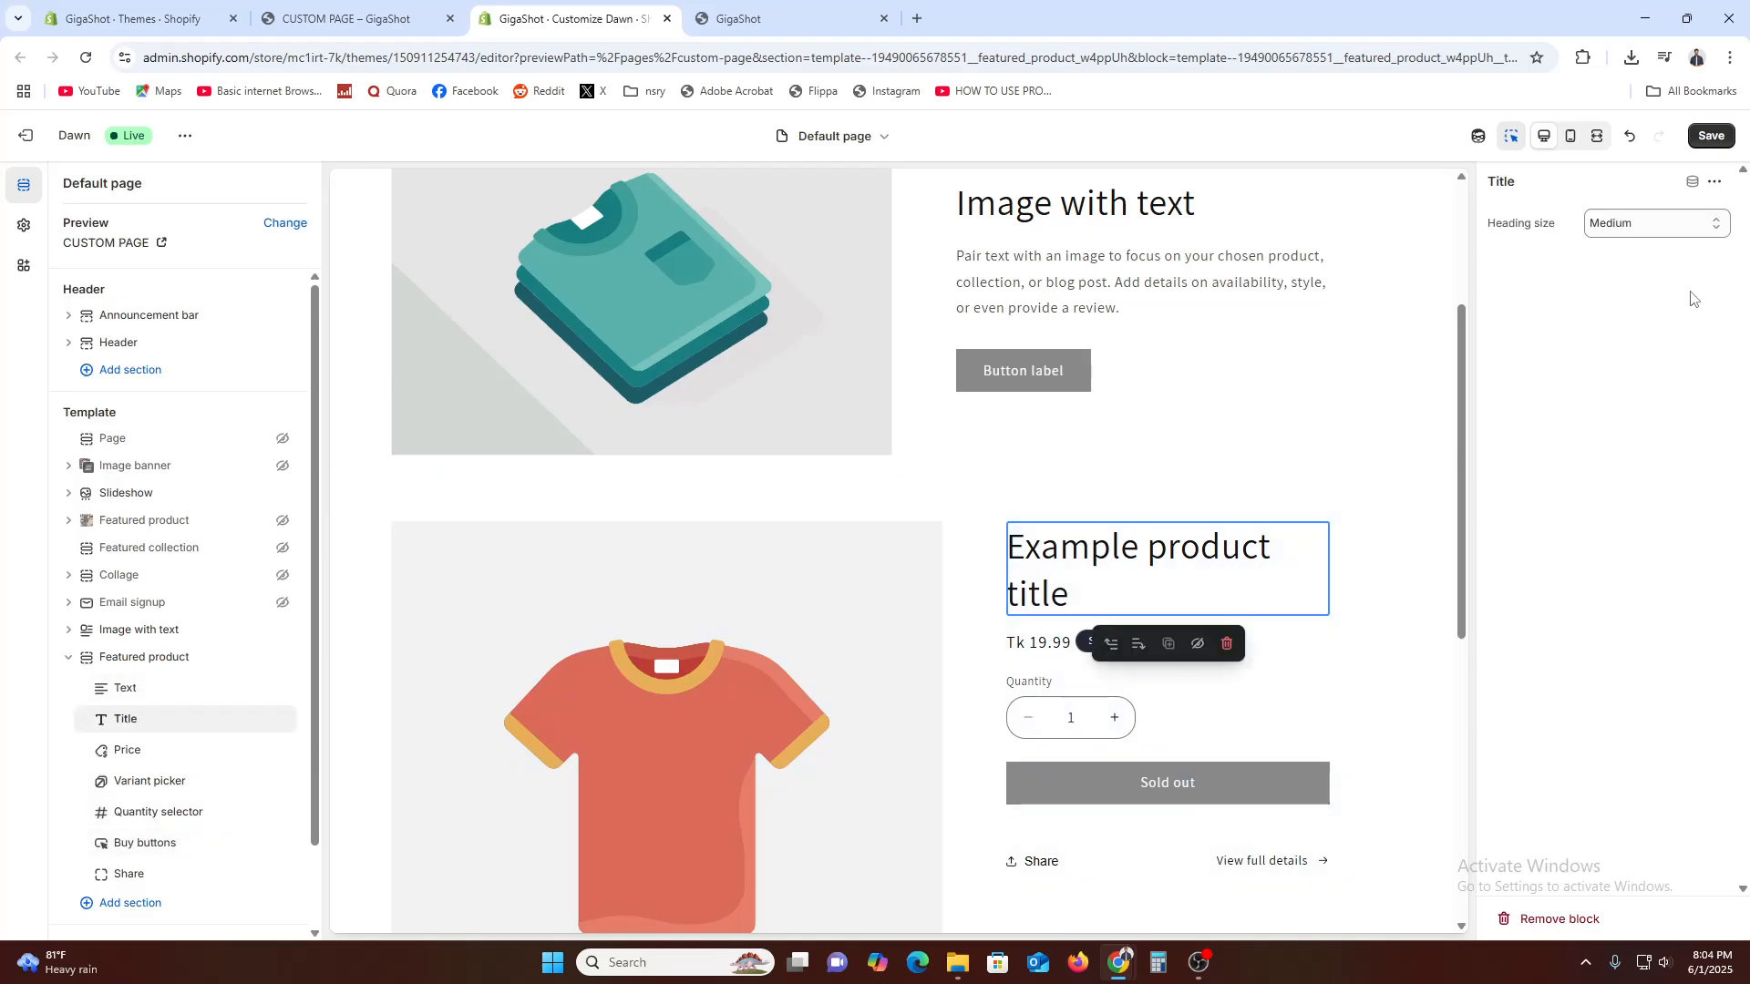
click(1692, 183)
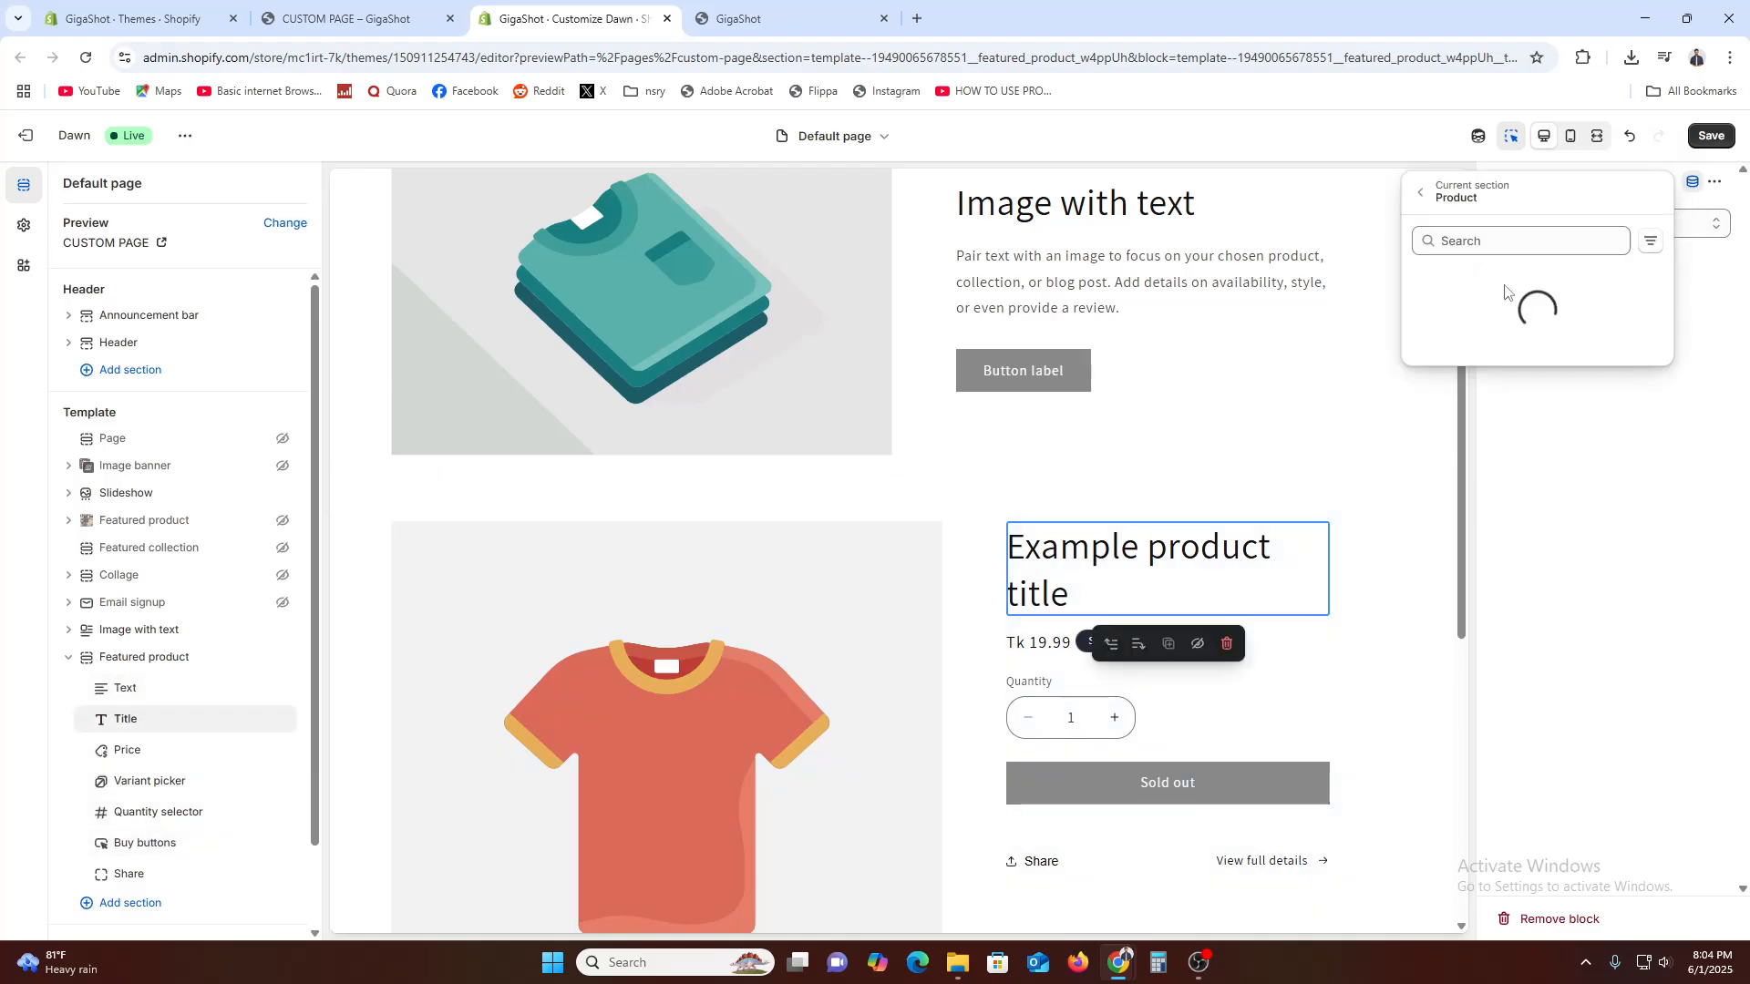
click(1640, 432)
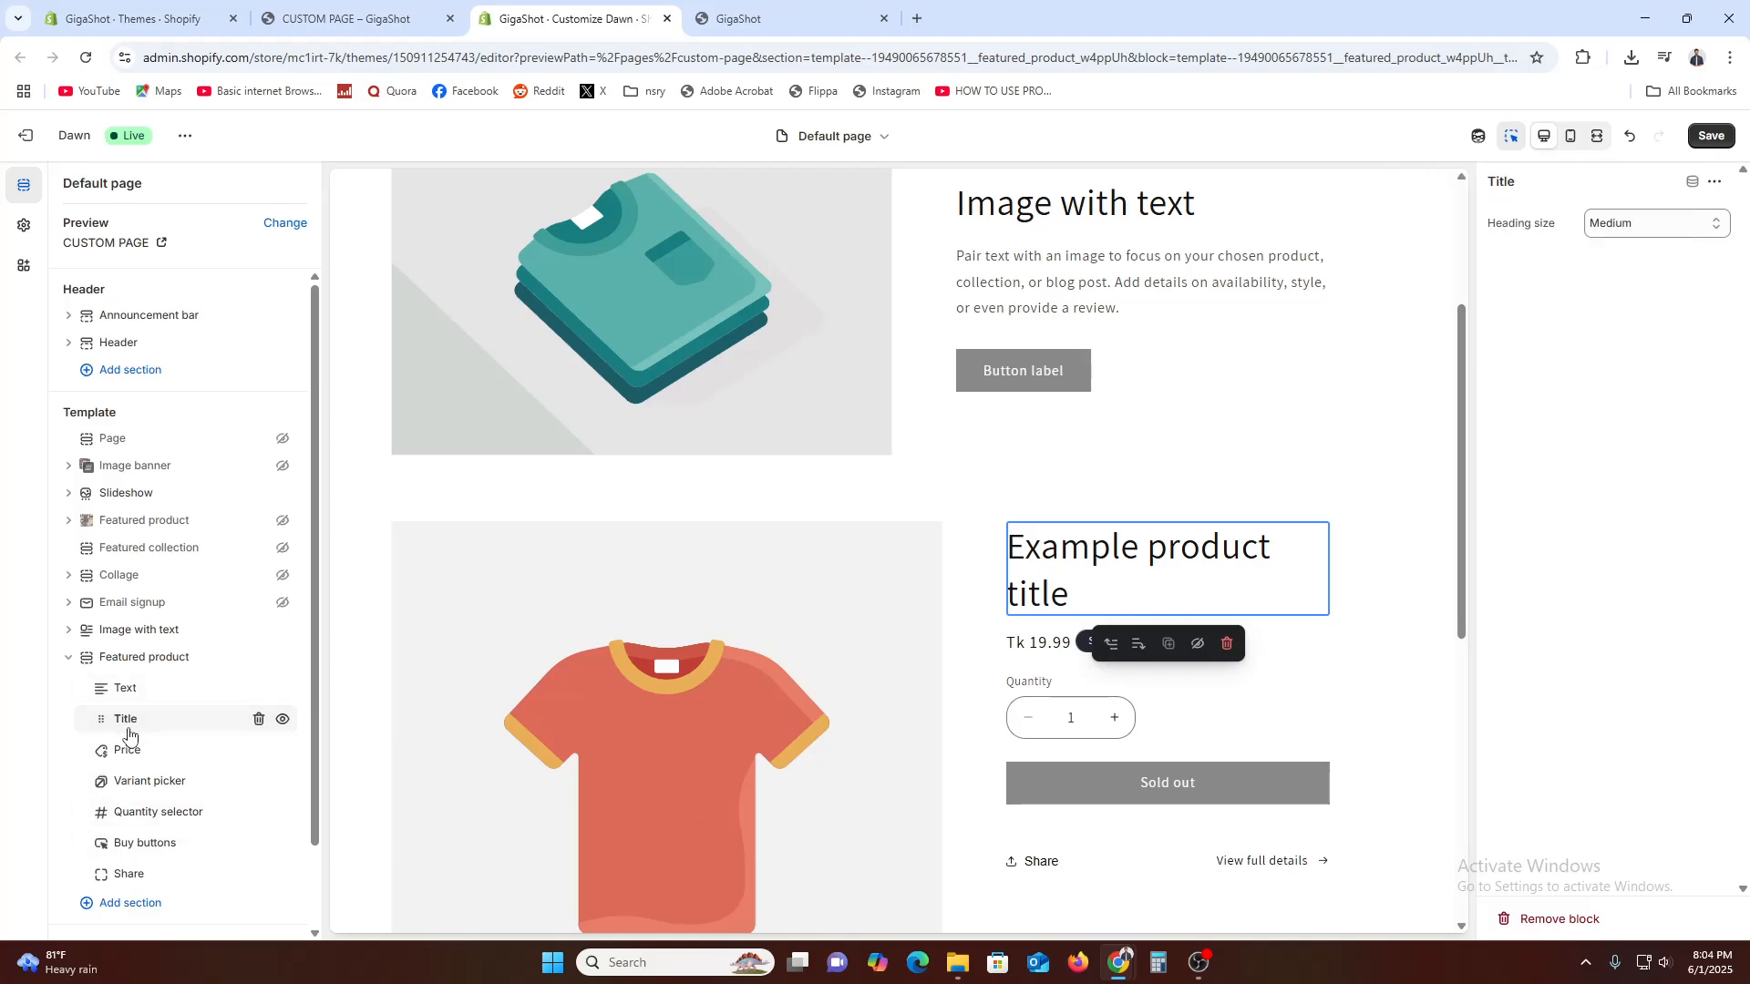
click(1714, 182)
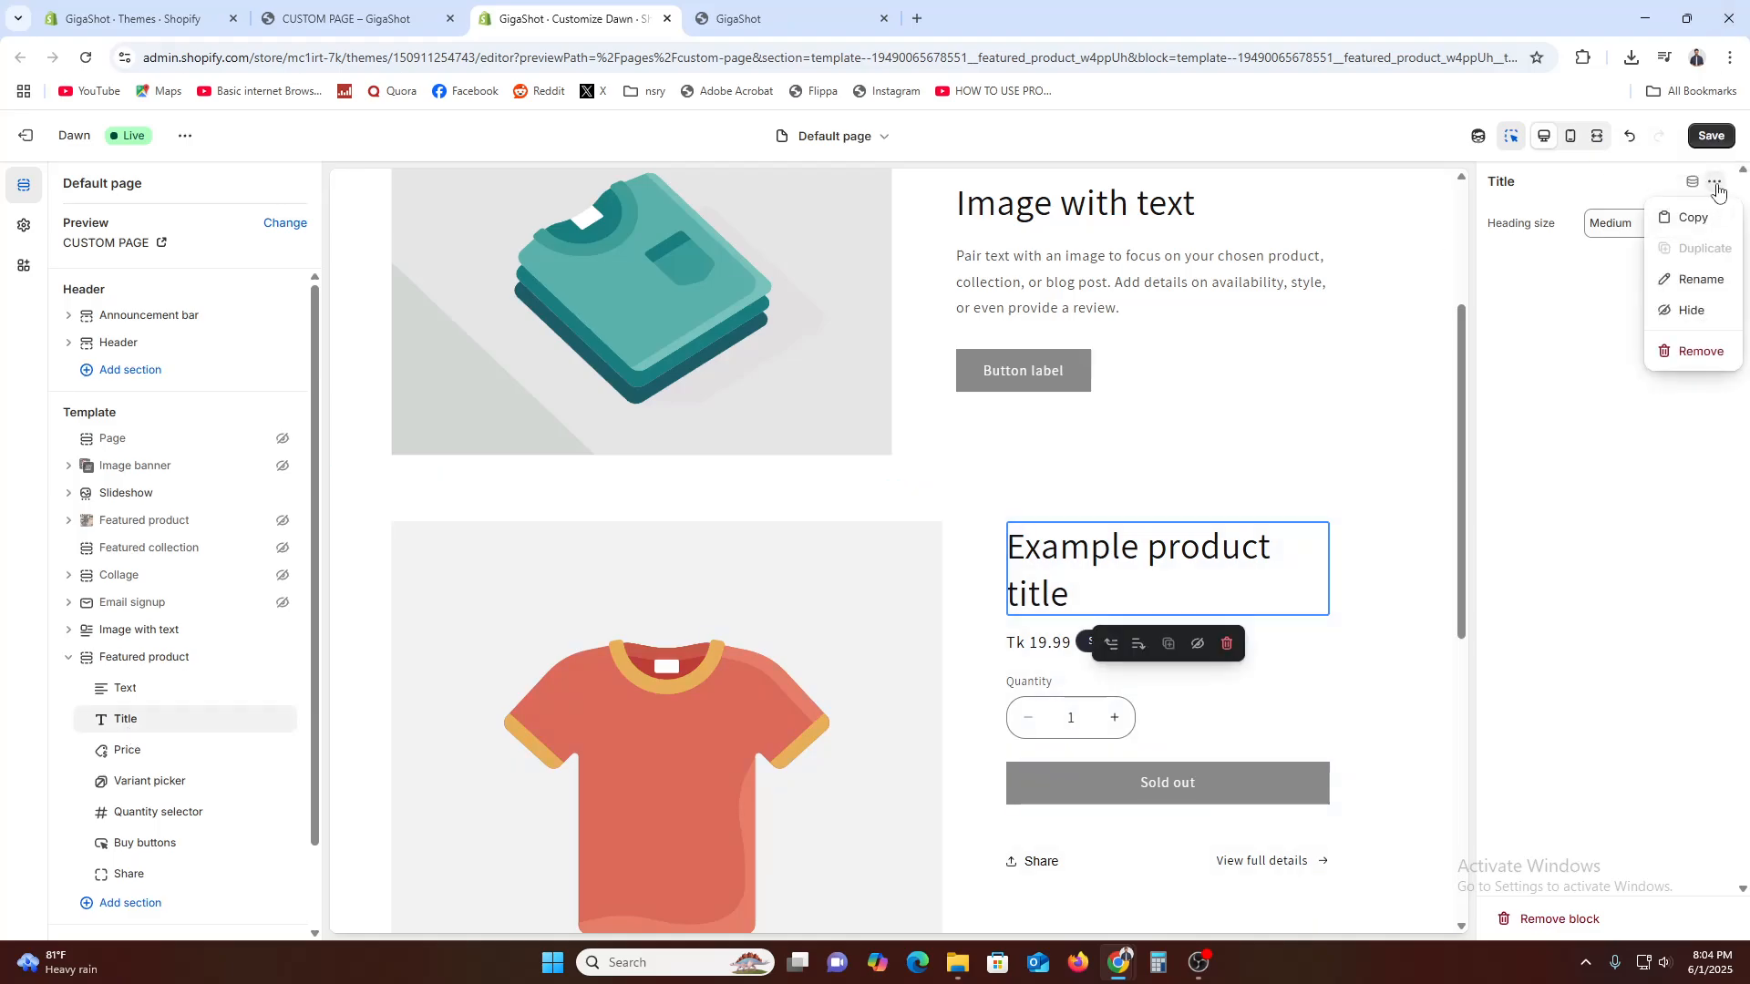
click(1692, 182)
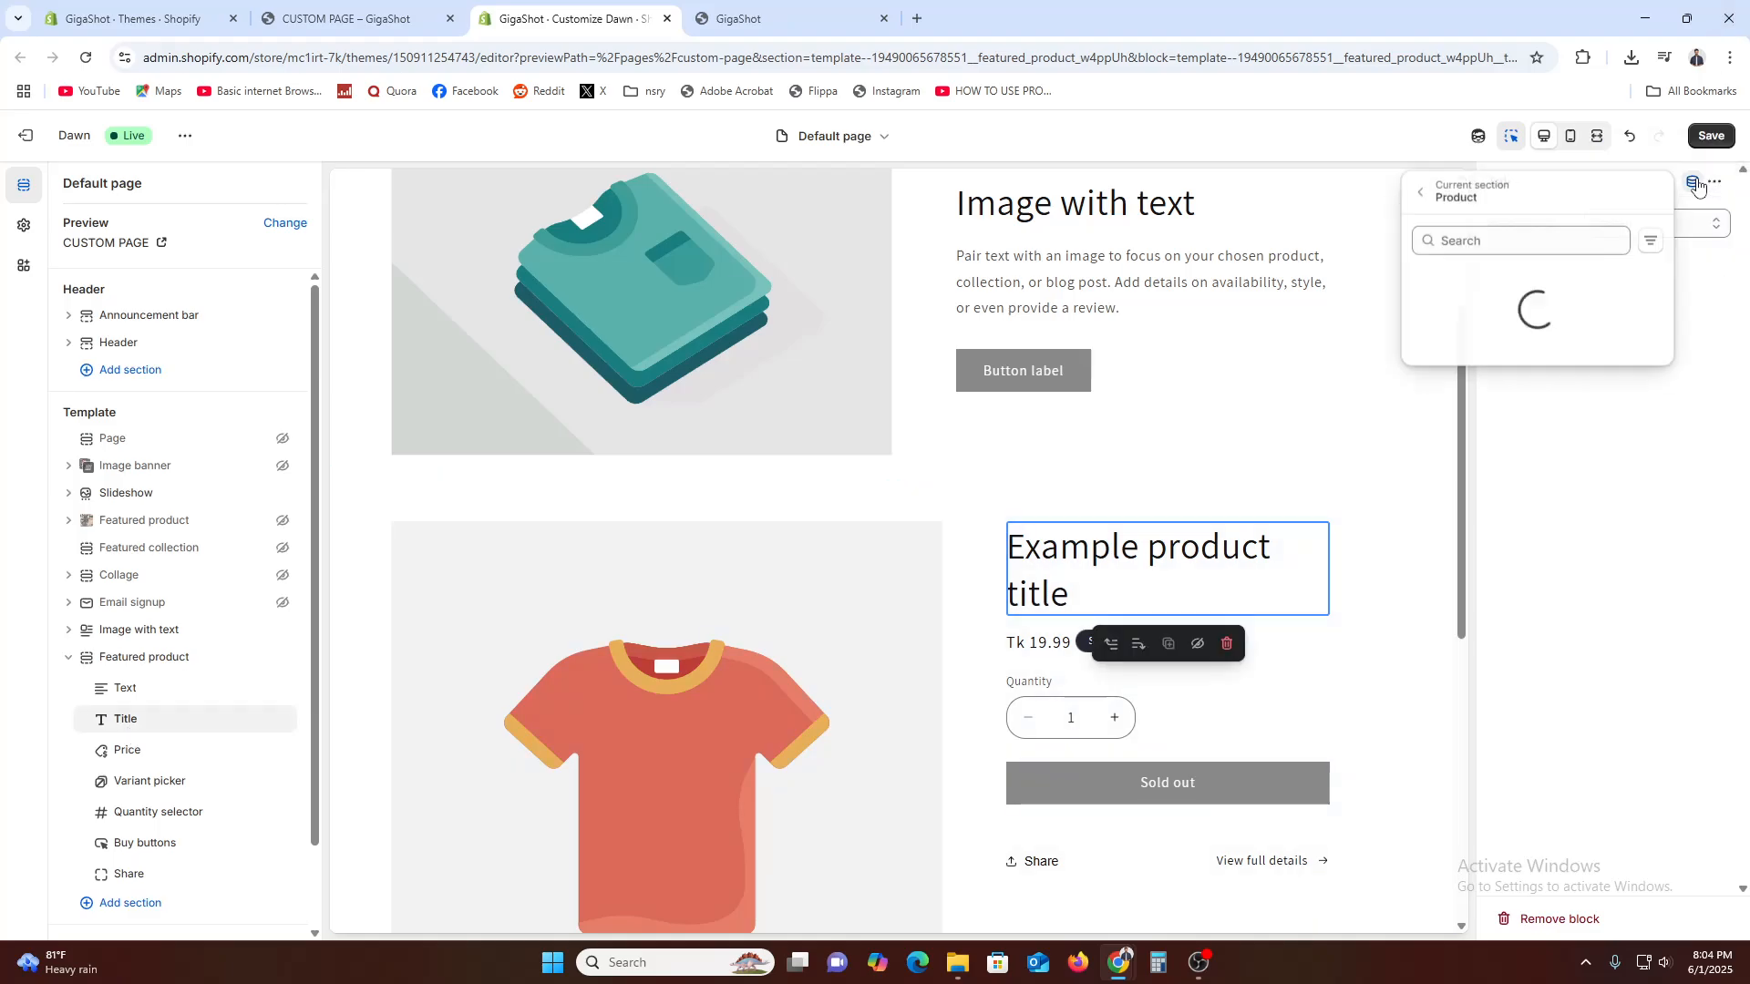
click(1528, 238)
text(title)
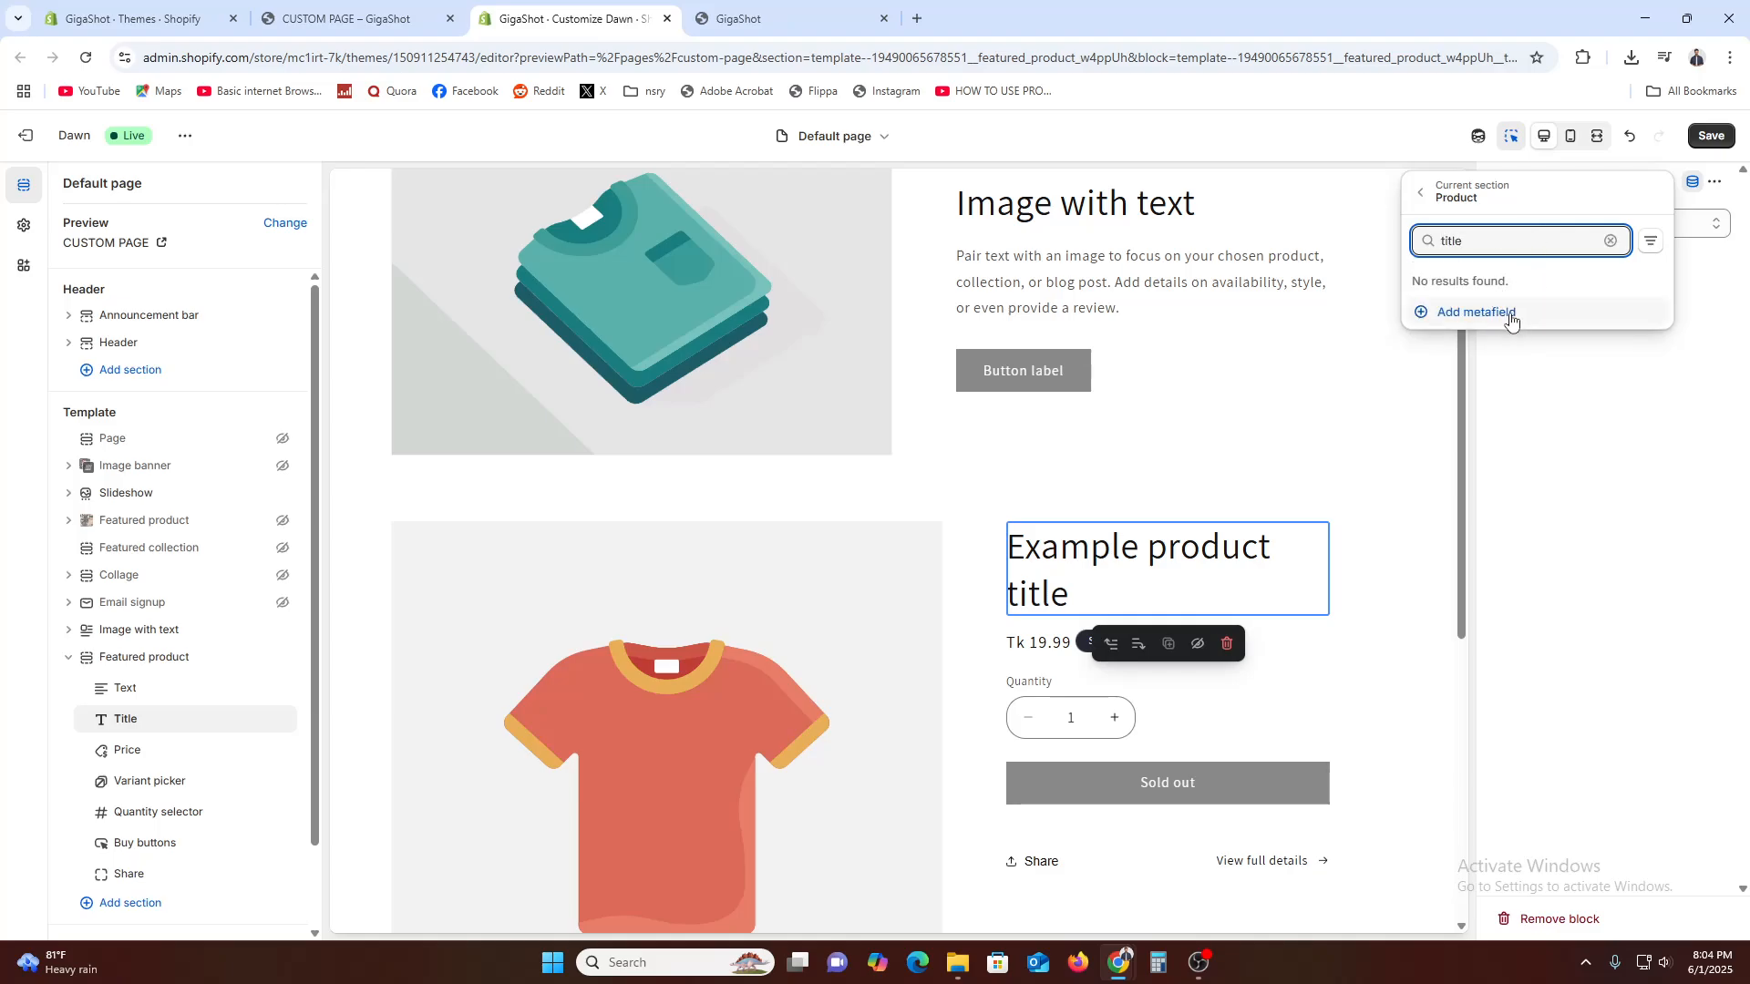
click(1650, 241)
click(1650, 241)
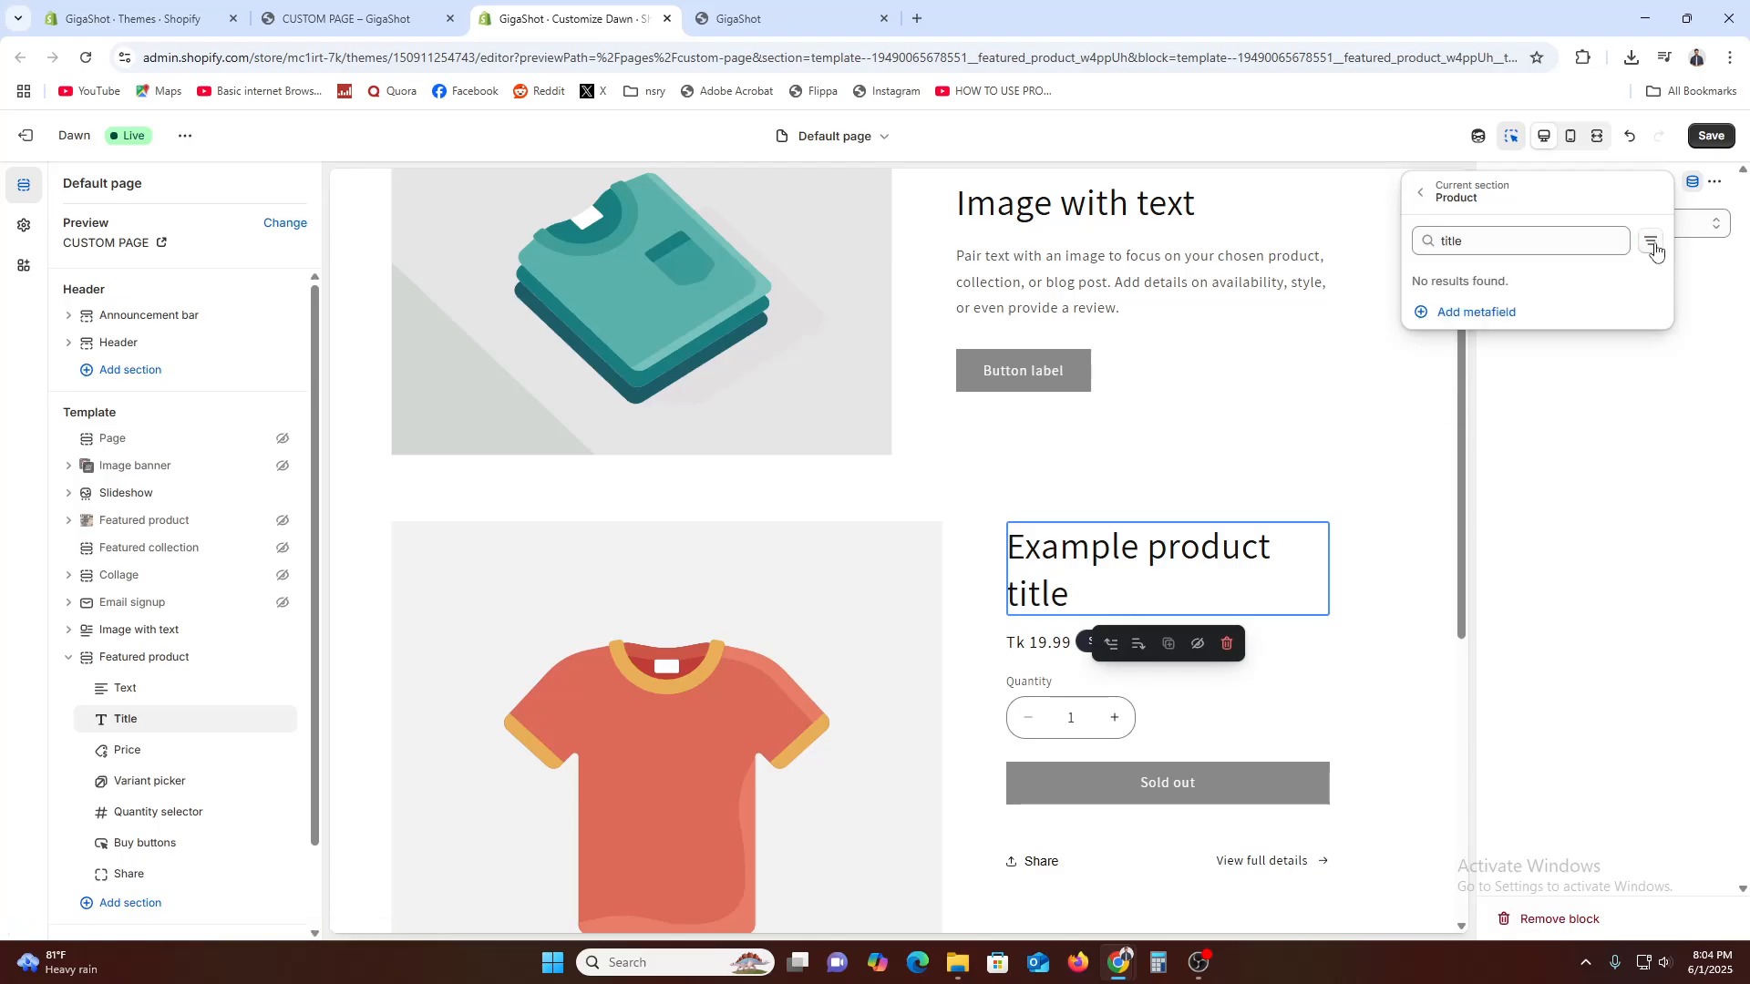
click(1627, 547)
right_click(1139, 591)
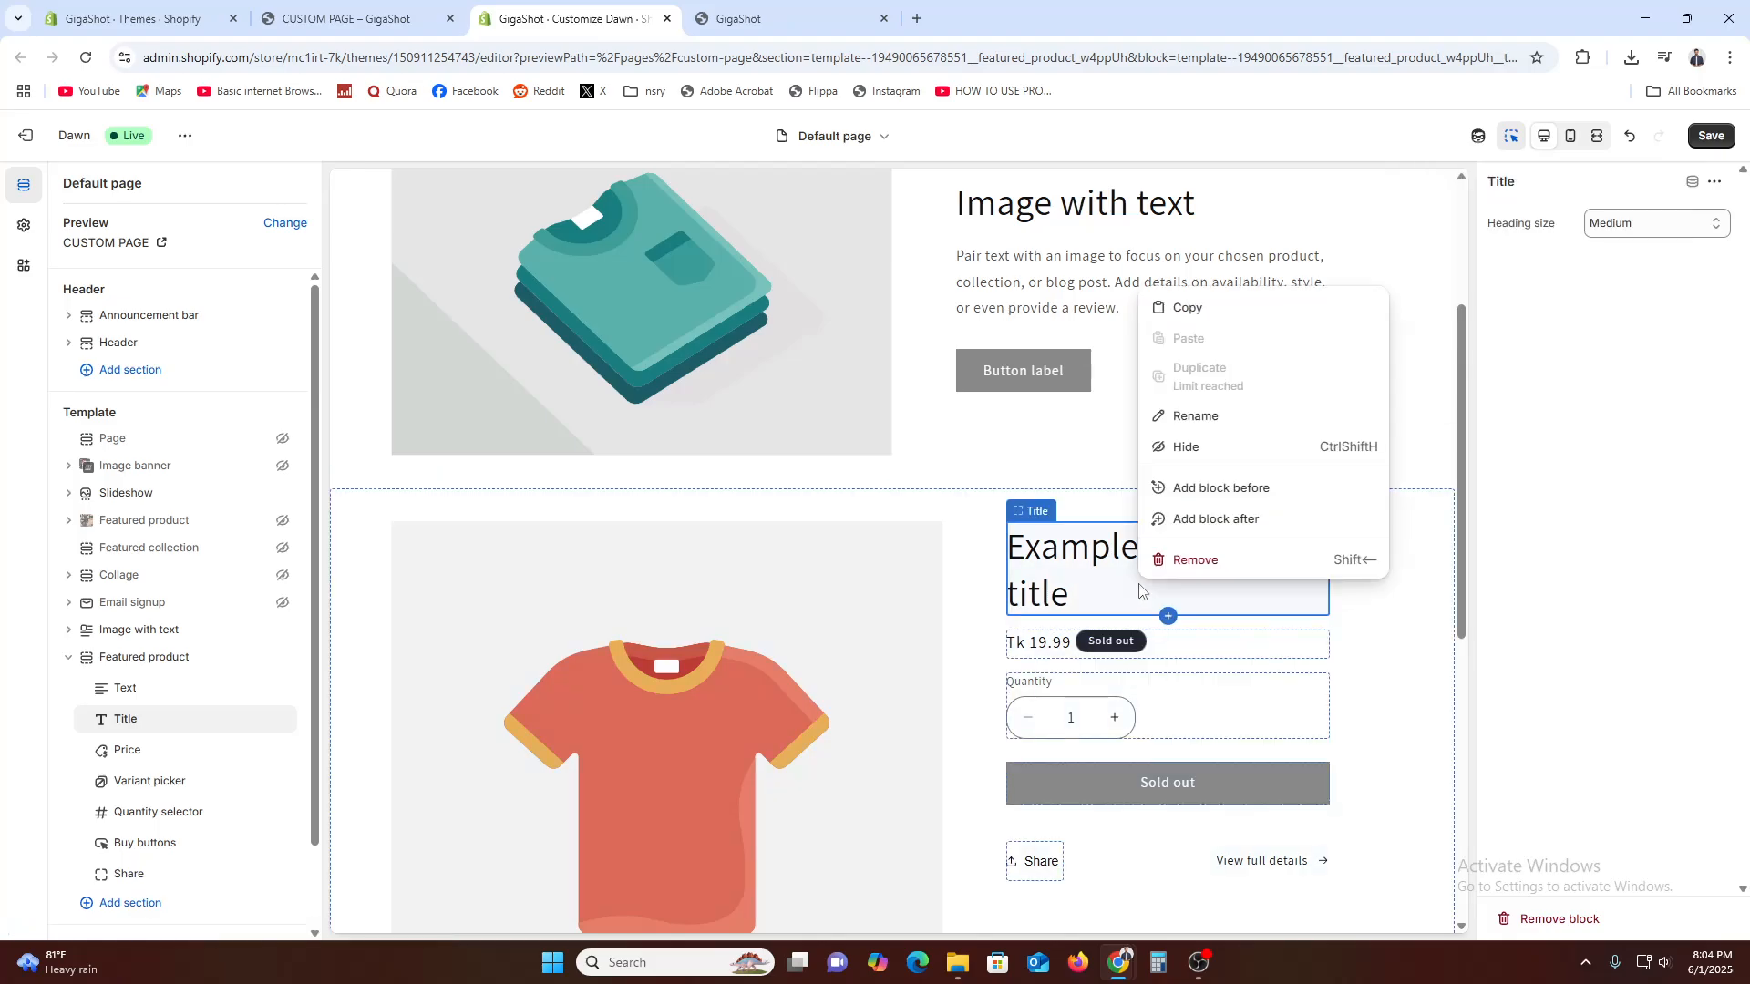
double_click(1084, 570)
click(1187, 569)
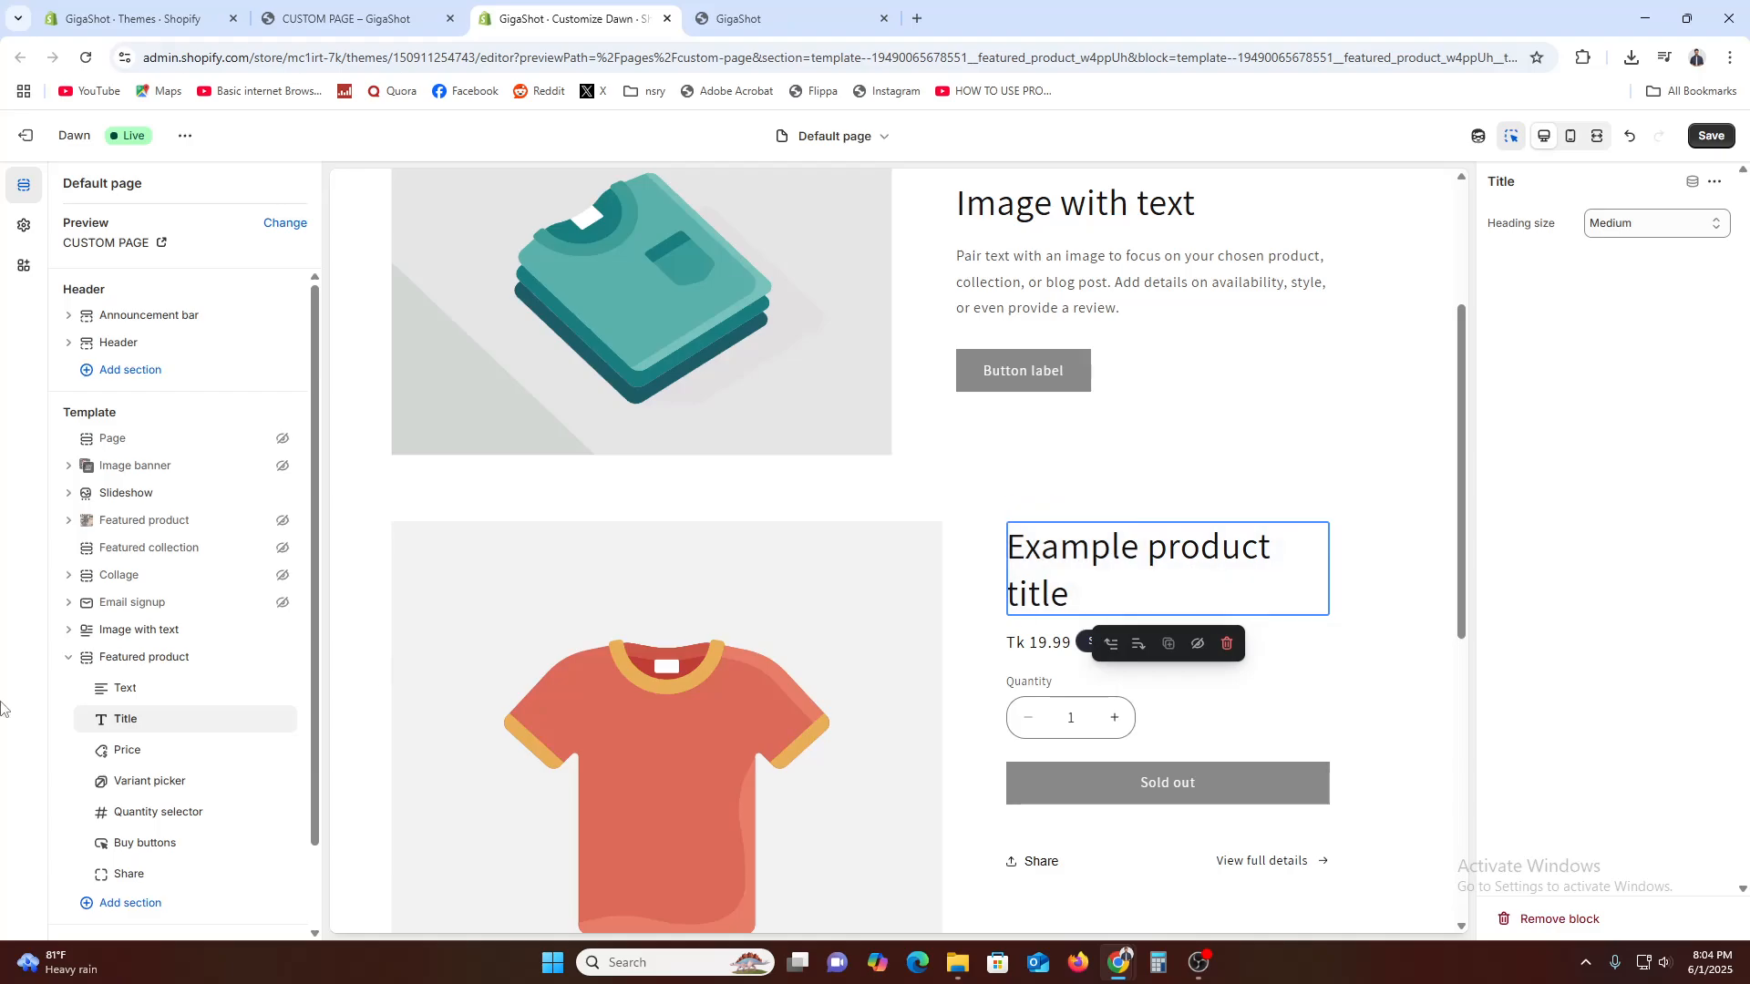
Check the Price block's settings, open its linked page in the Shopify admin, and return to the theme editor
click(128, 753)
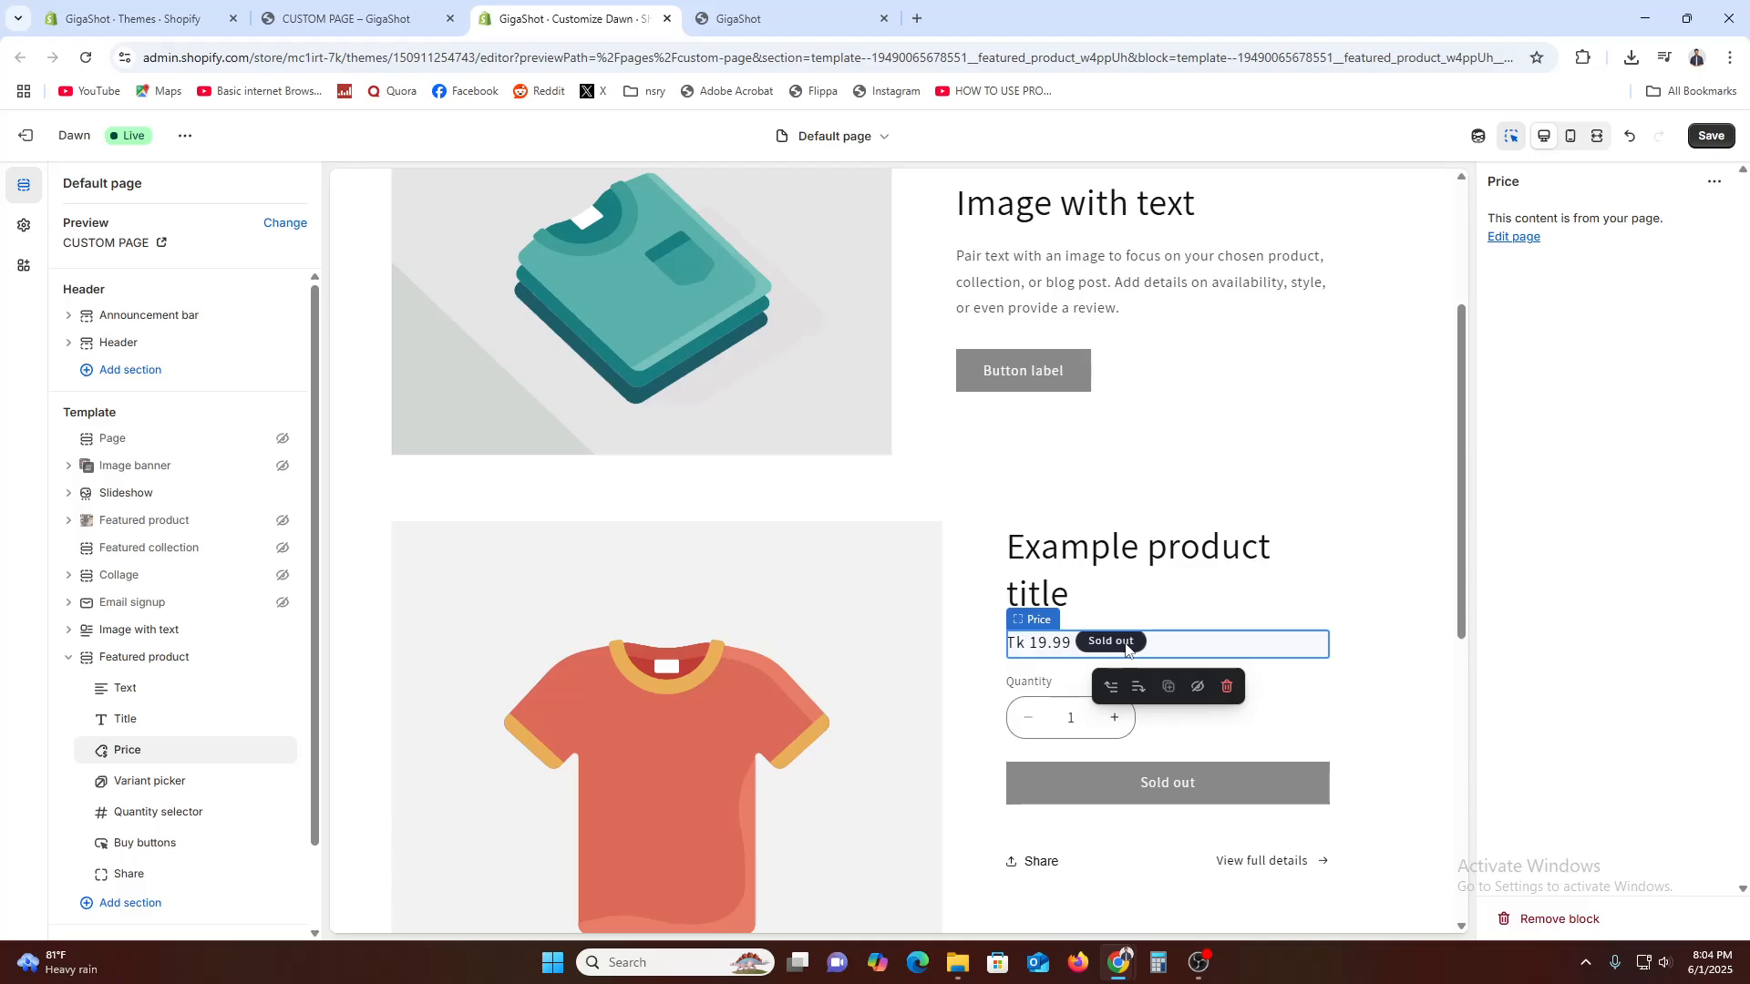
click(1520, 239)
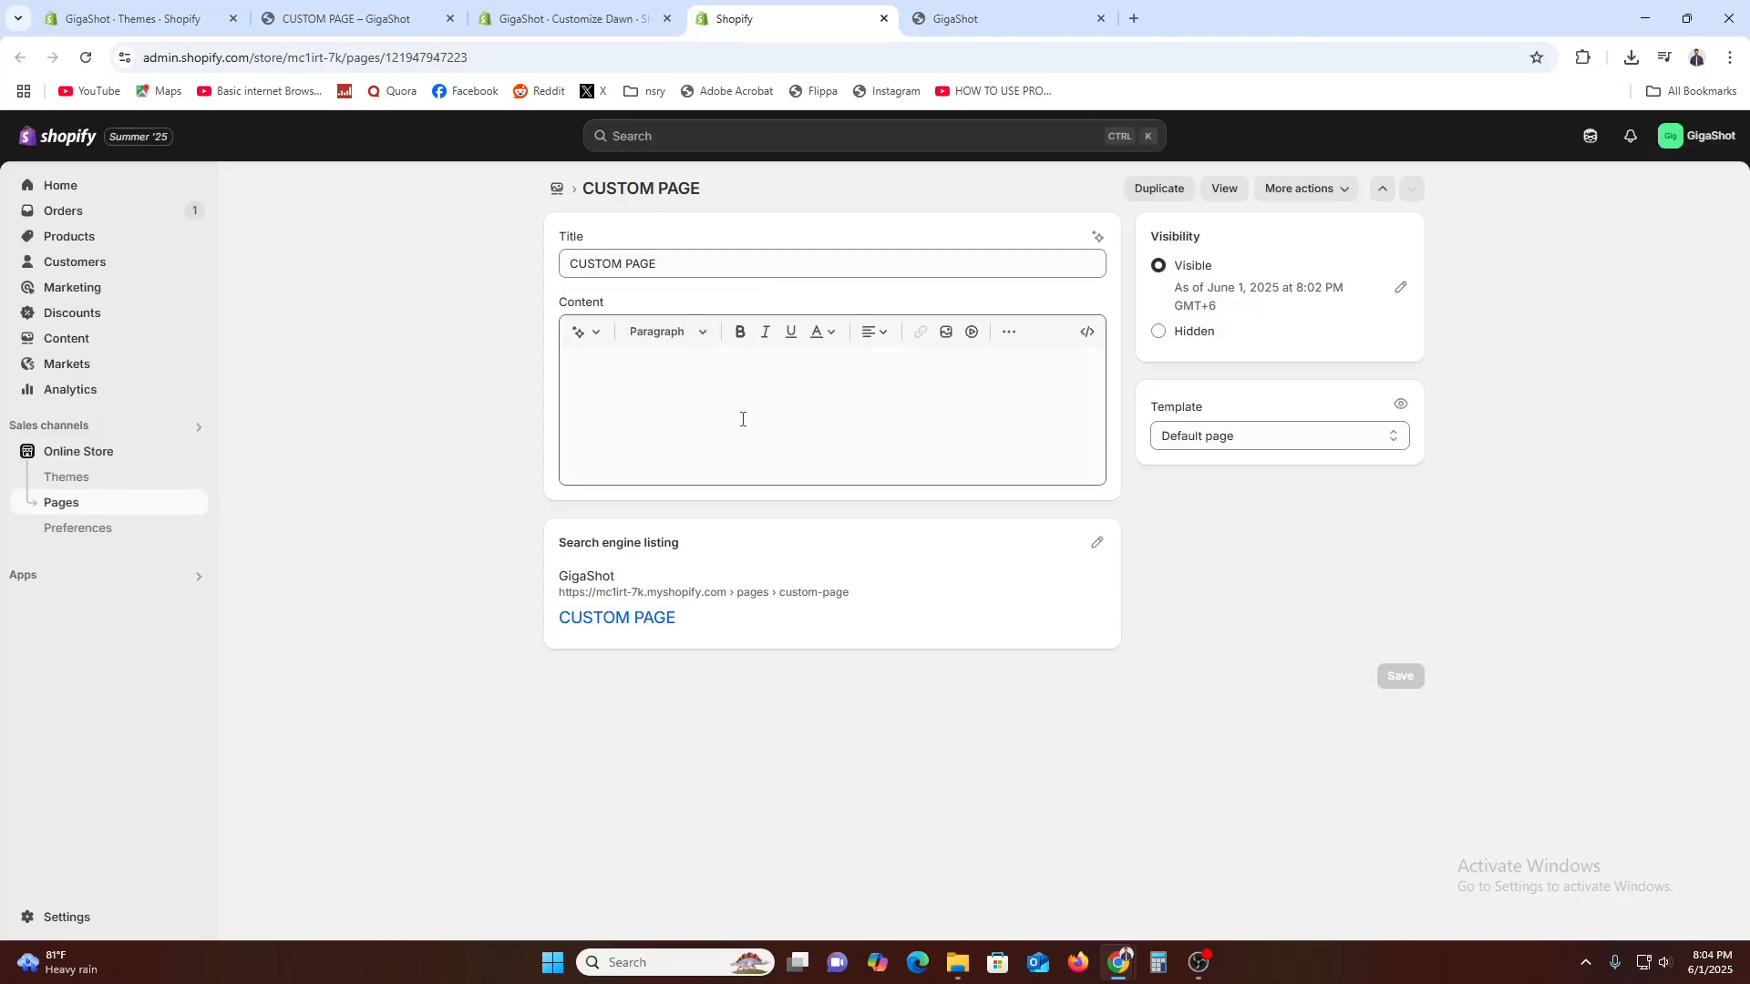
click(580, 7)
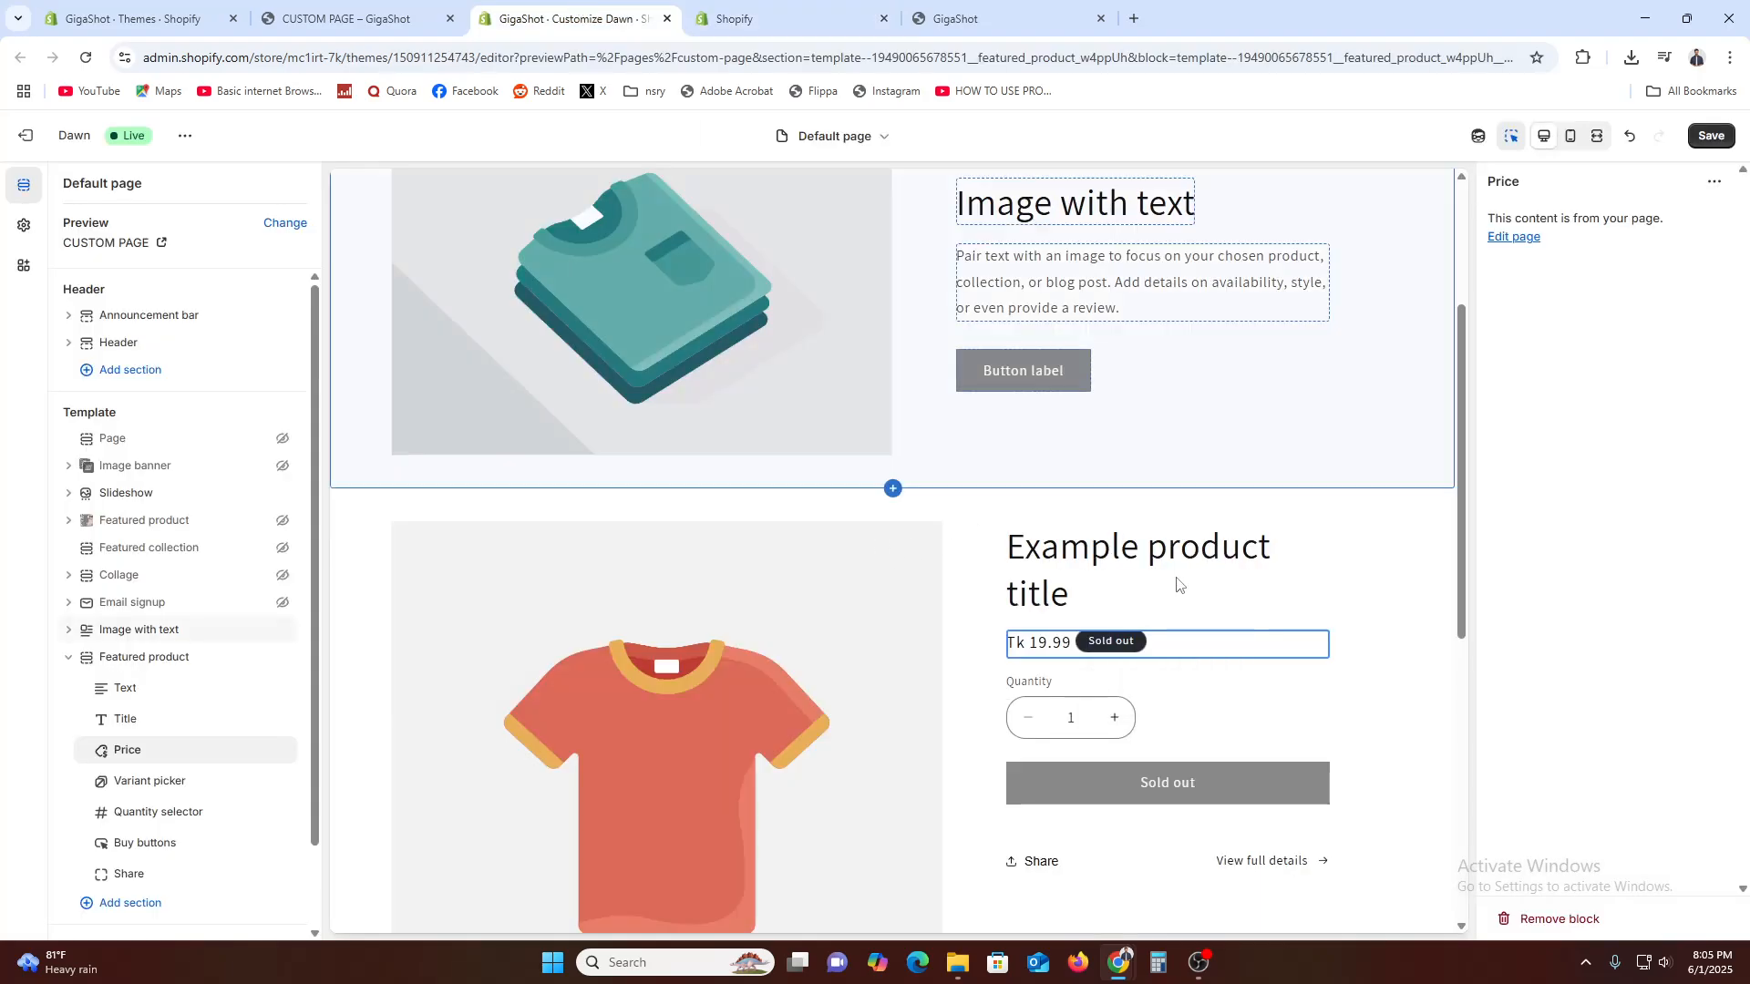
Check the Variant picker block's settings in the new Featured product section, then hide the block and show it again
scroll(1030, 552, down, 4)
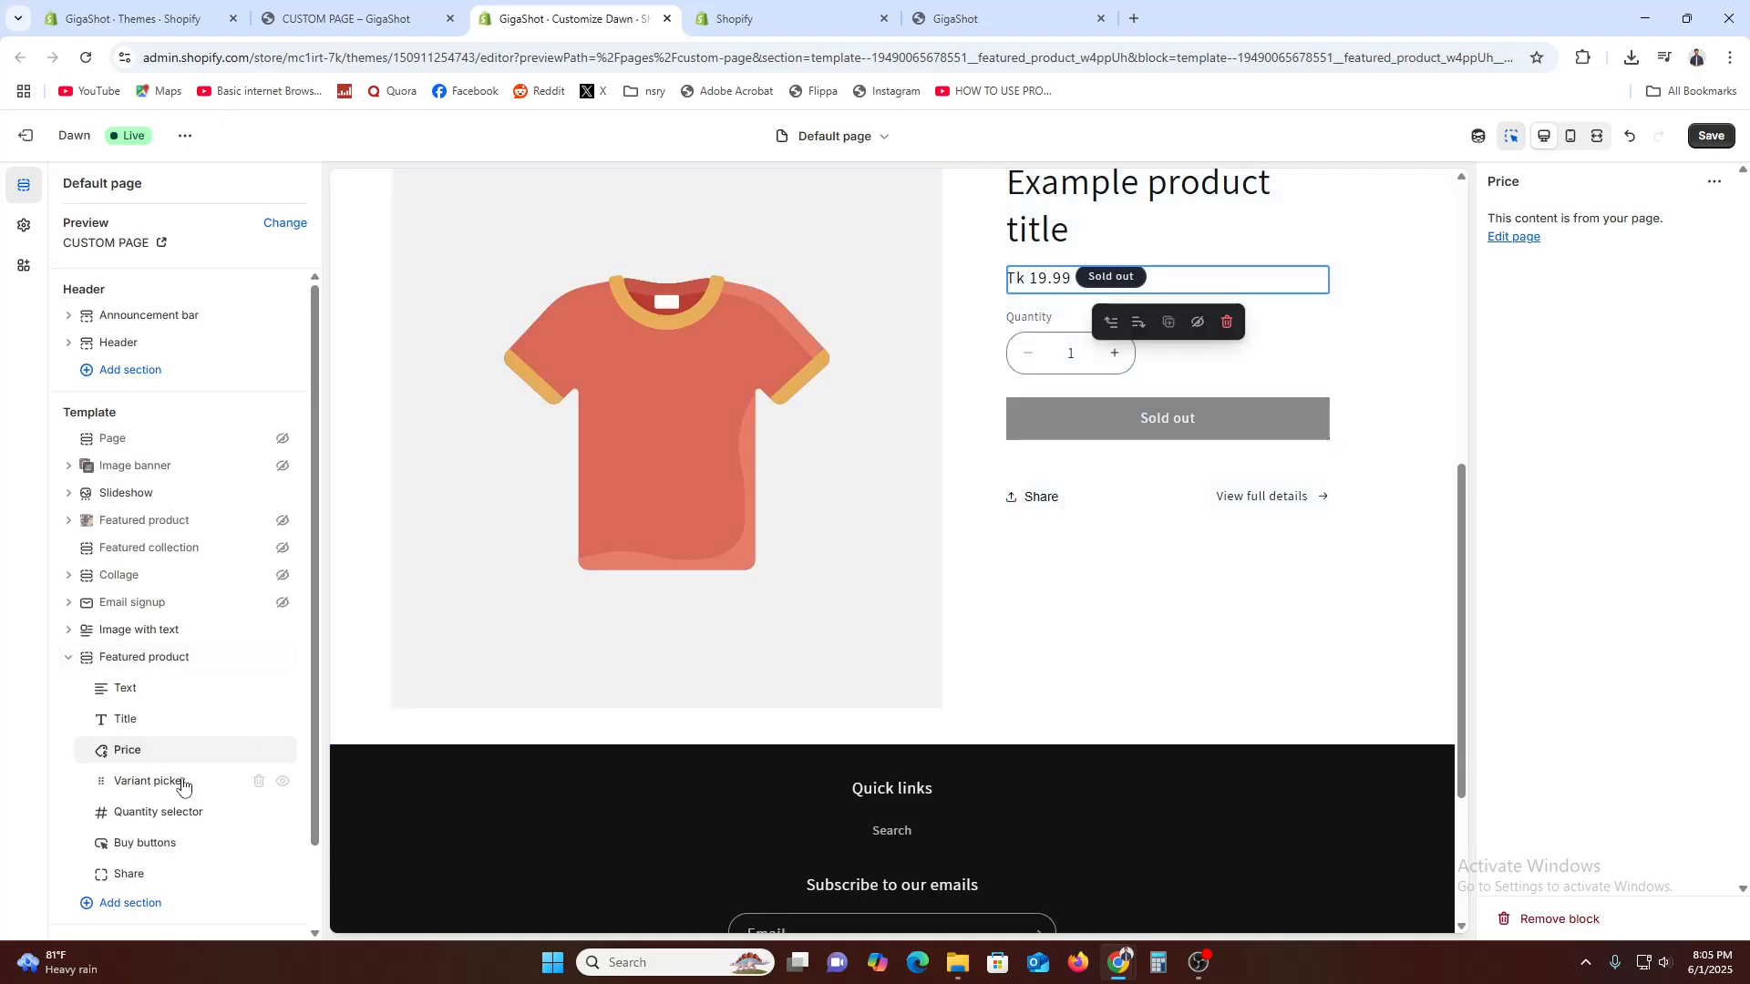
click(150, 781)
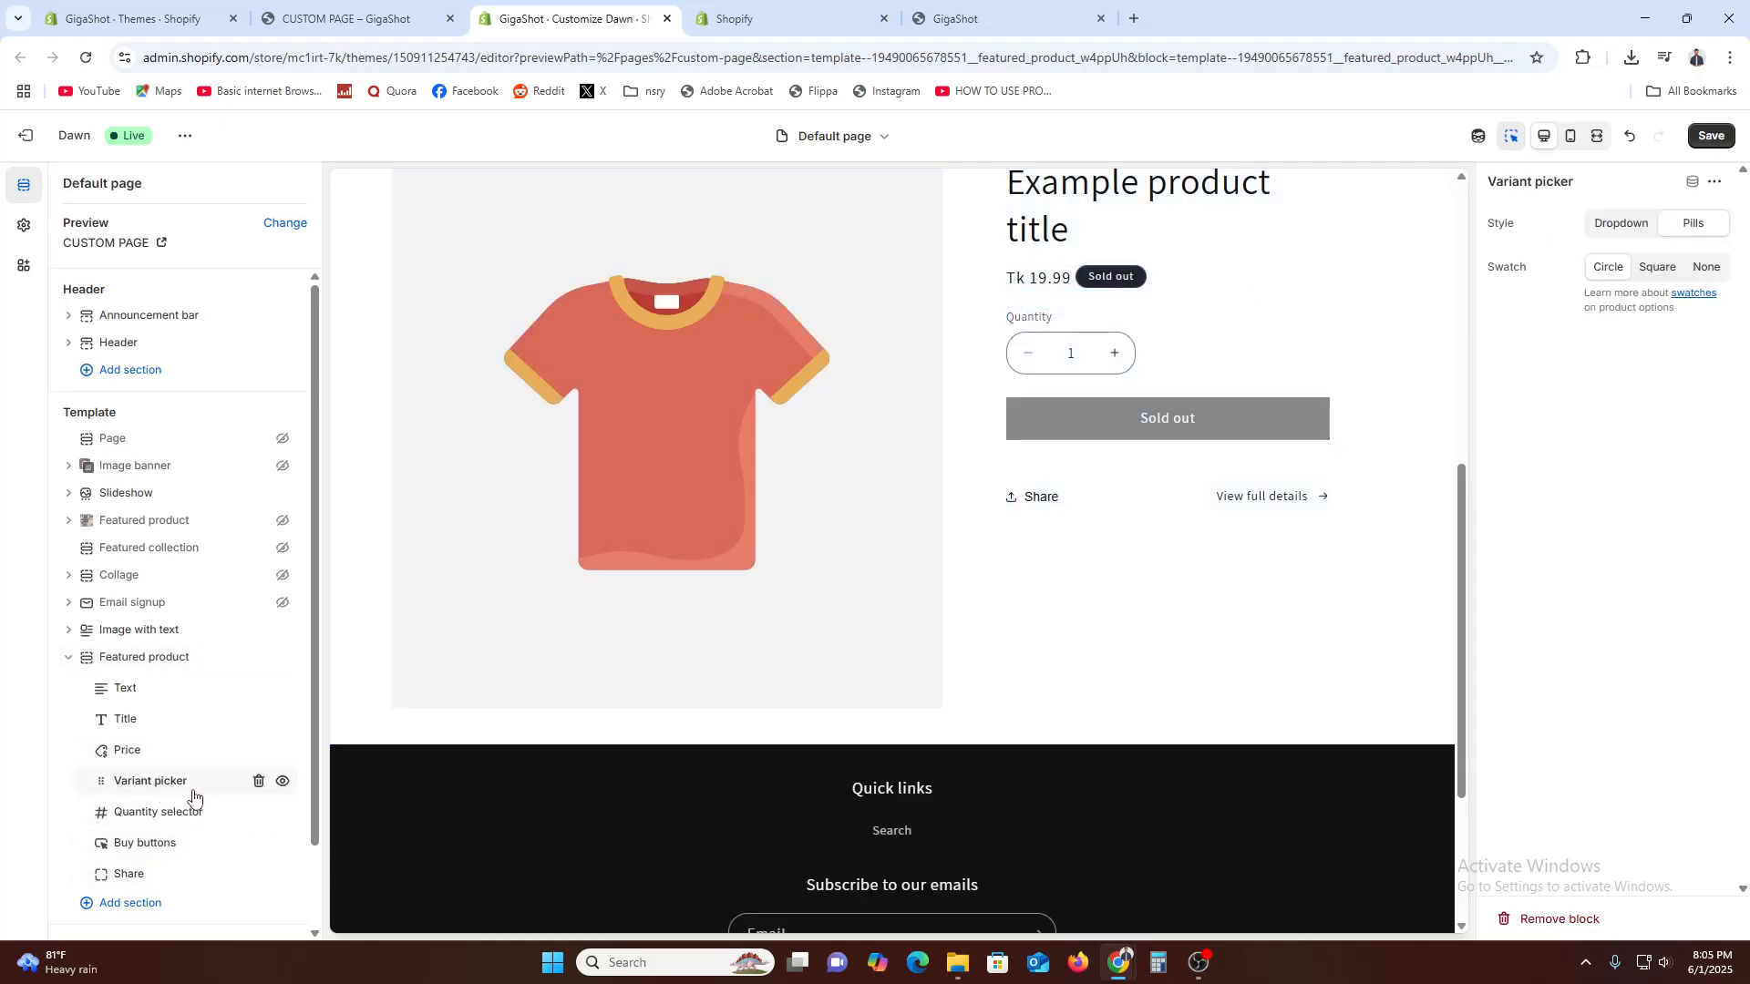
right_click(627, 544)
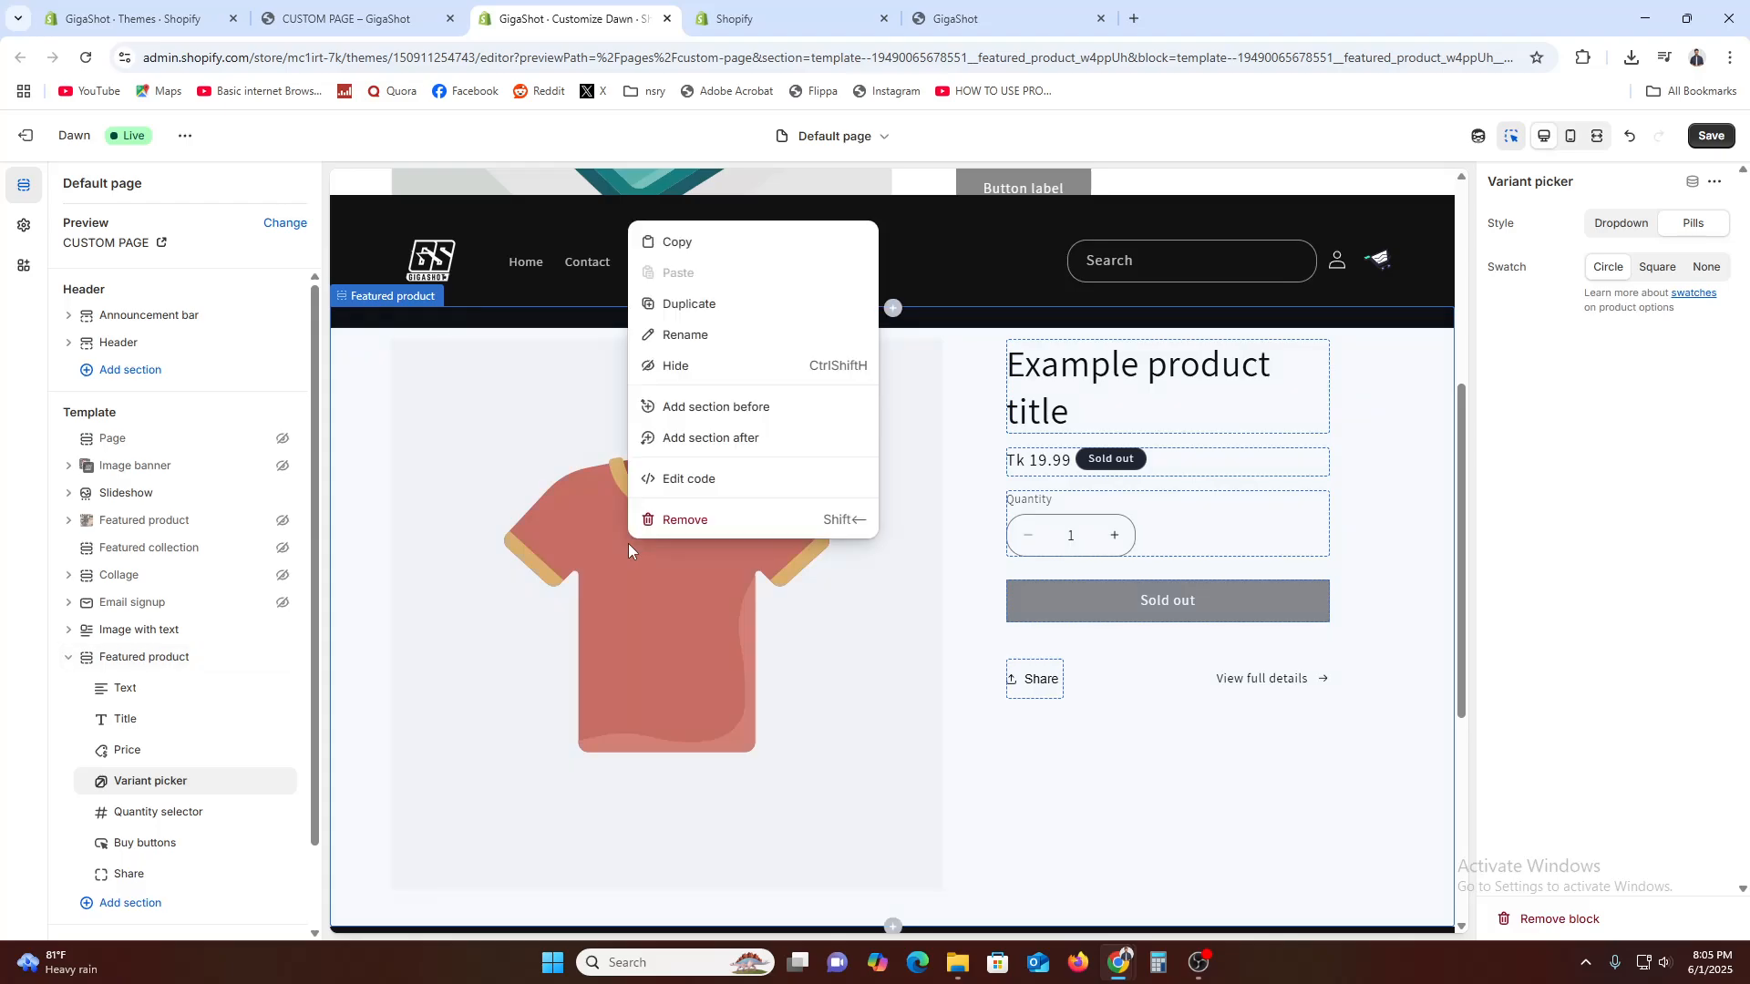
click(551, 635)
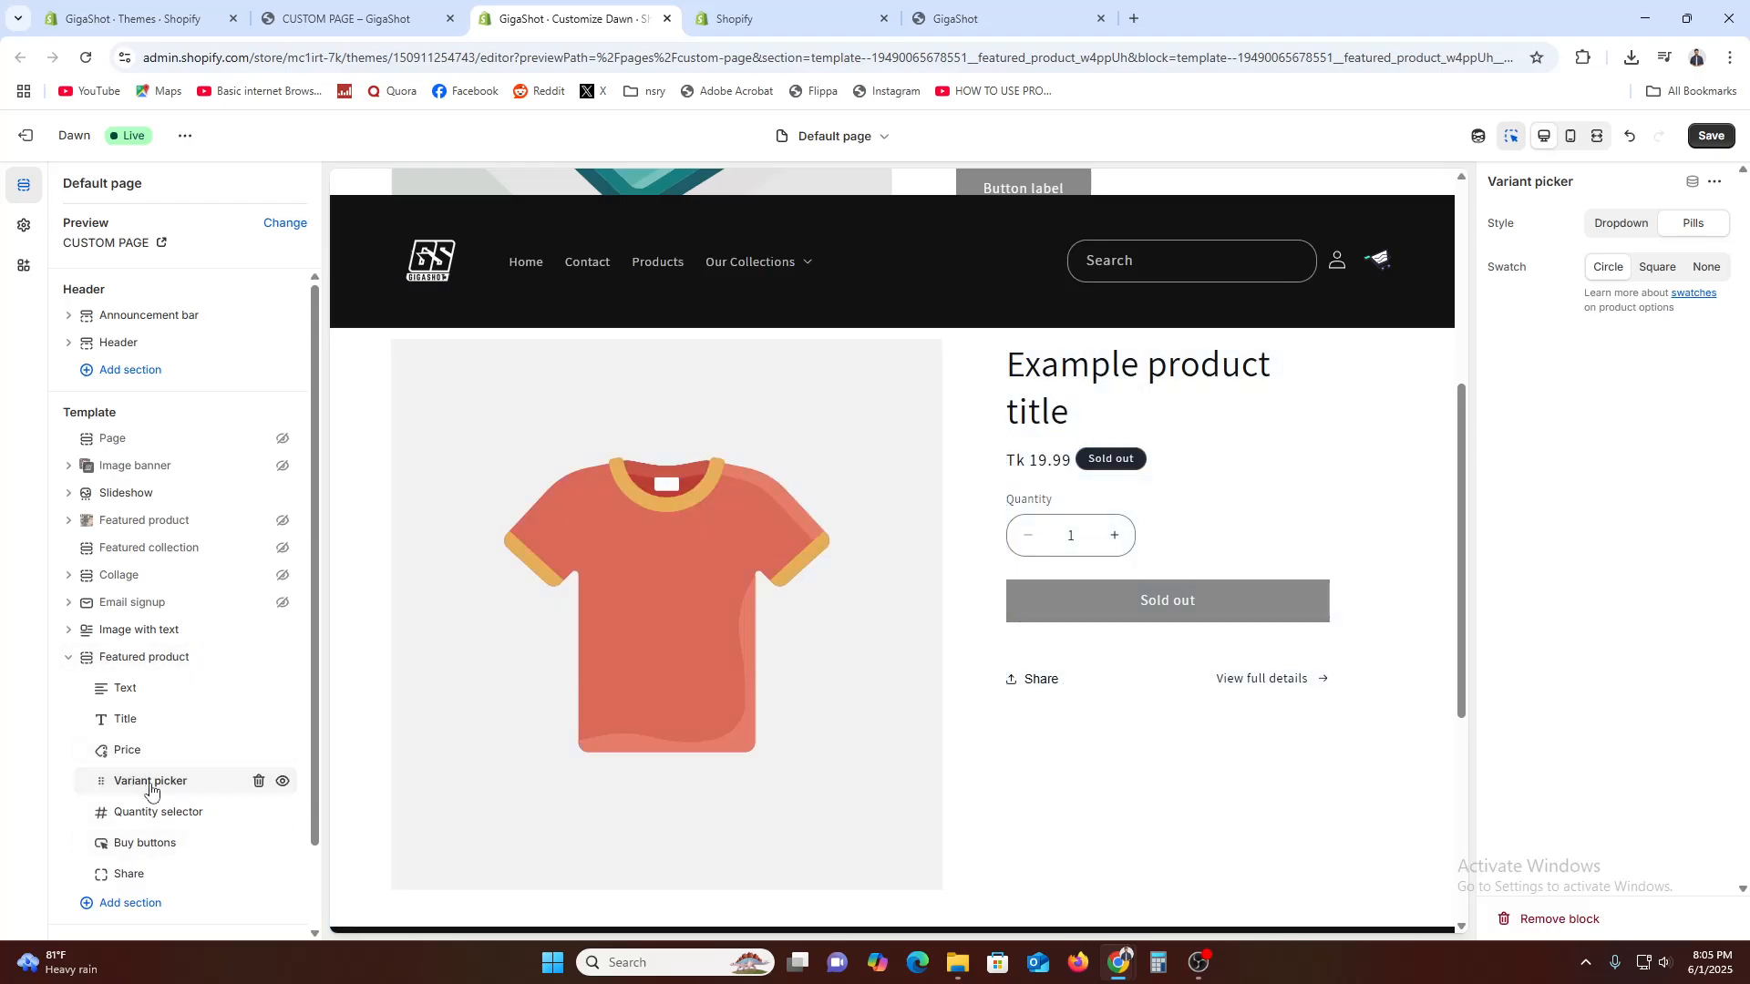
click(283, 782)
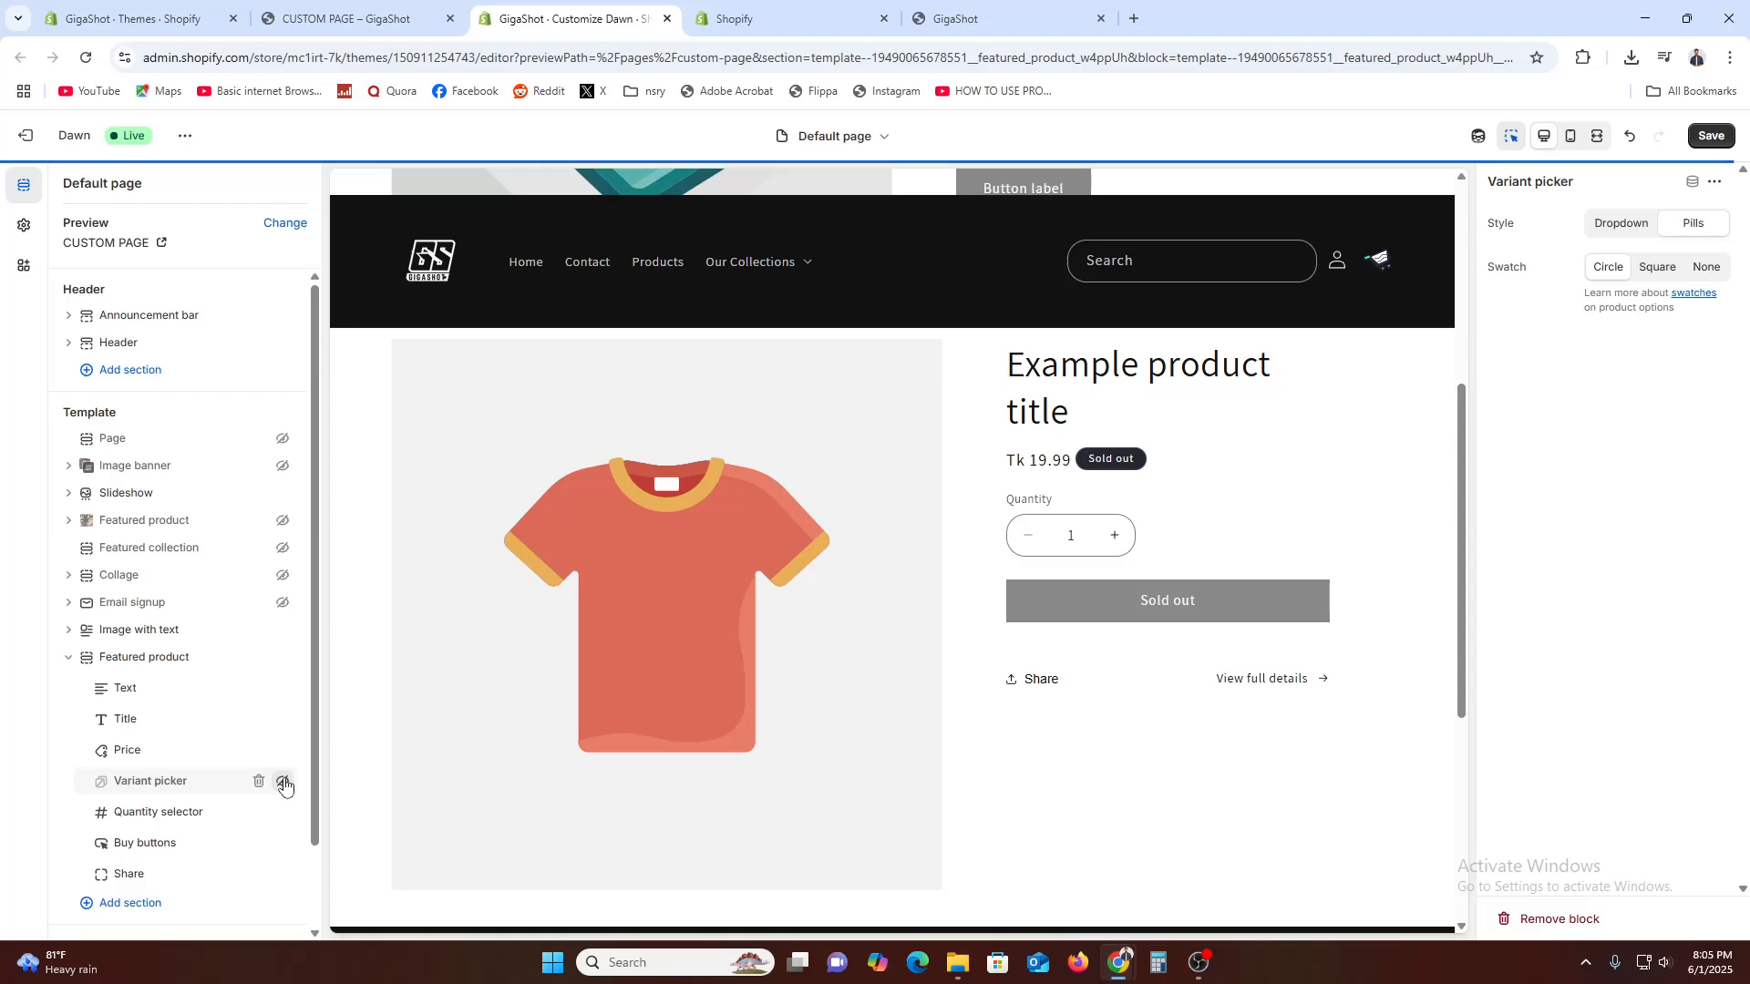
click(284, 782)
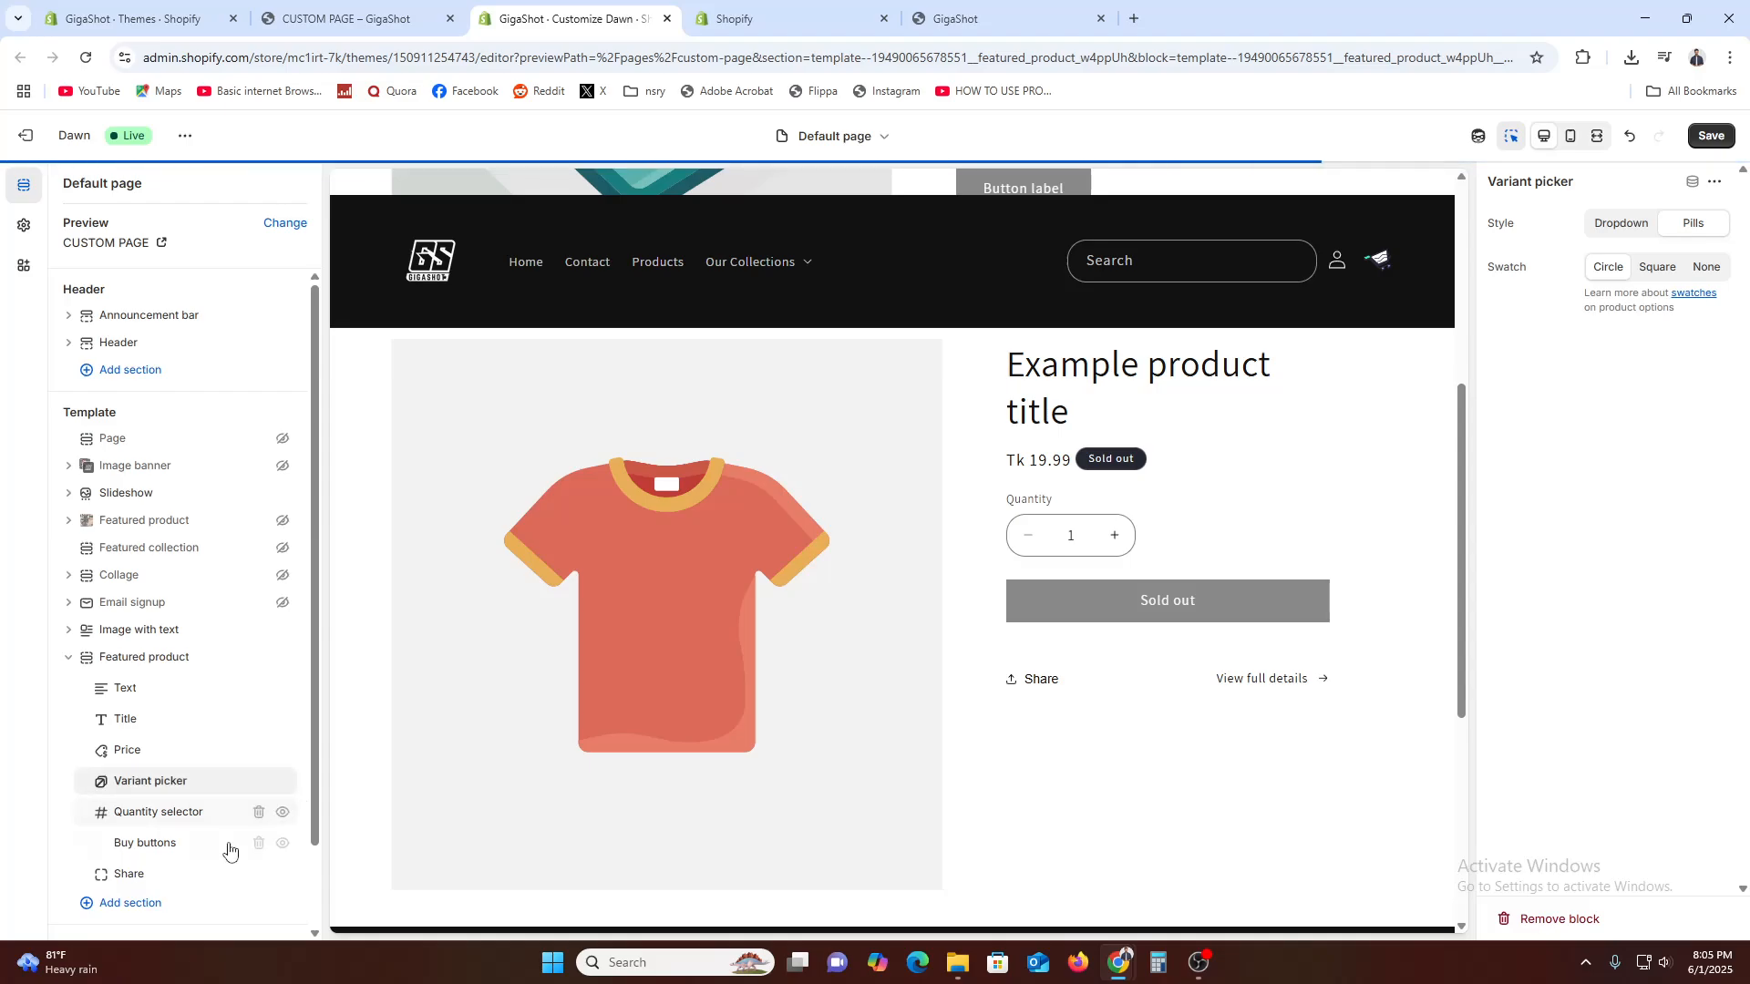
Examine the settings of the Quantity selector, Buy buttons and Share blocks in the Featured product section
click(173, 813)
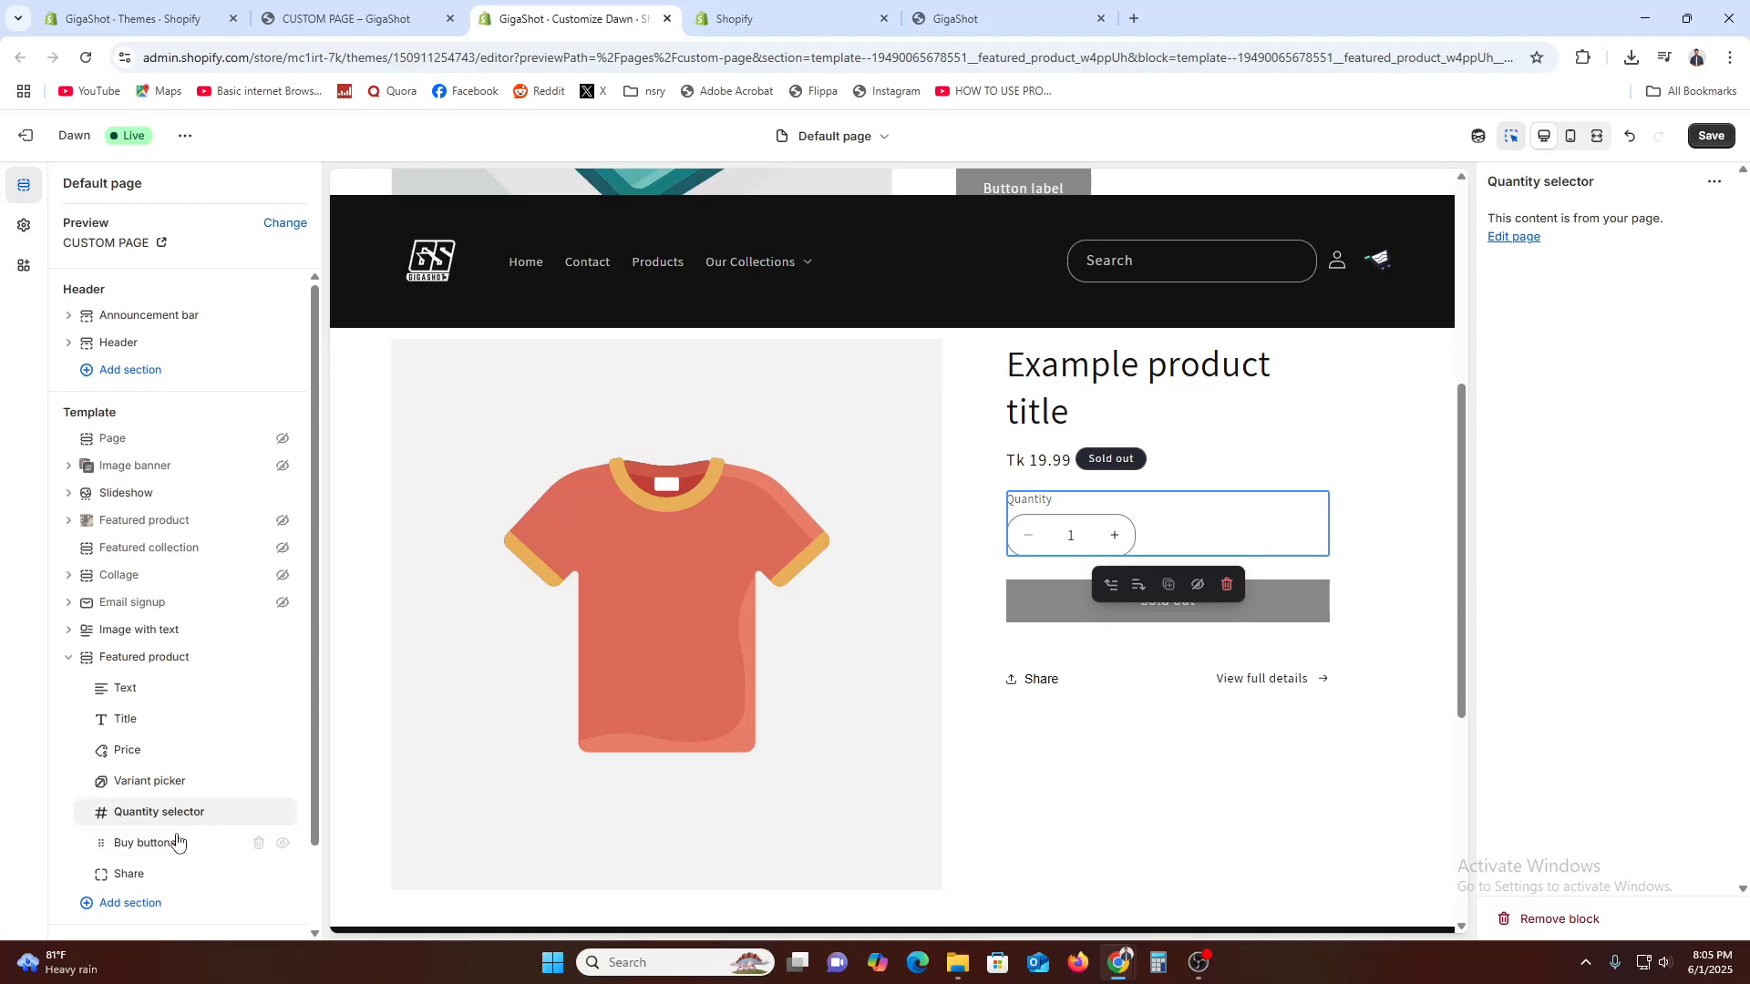
click(168, 848)
click(169, 877)
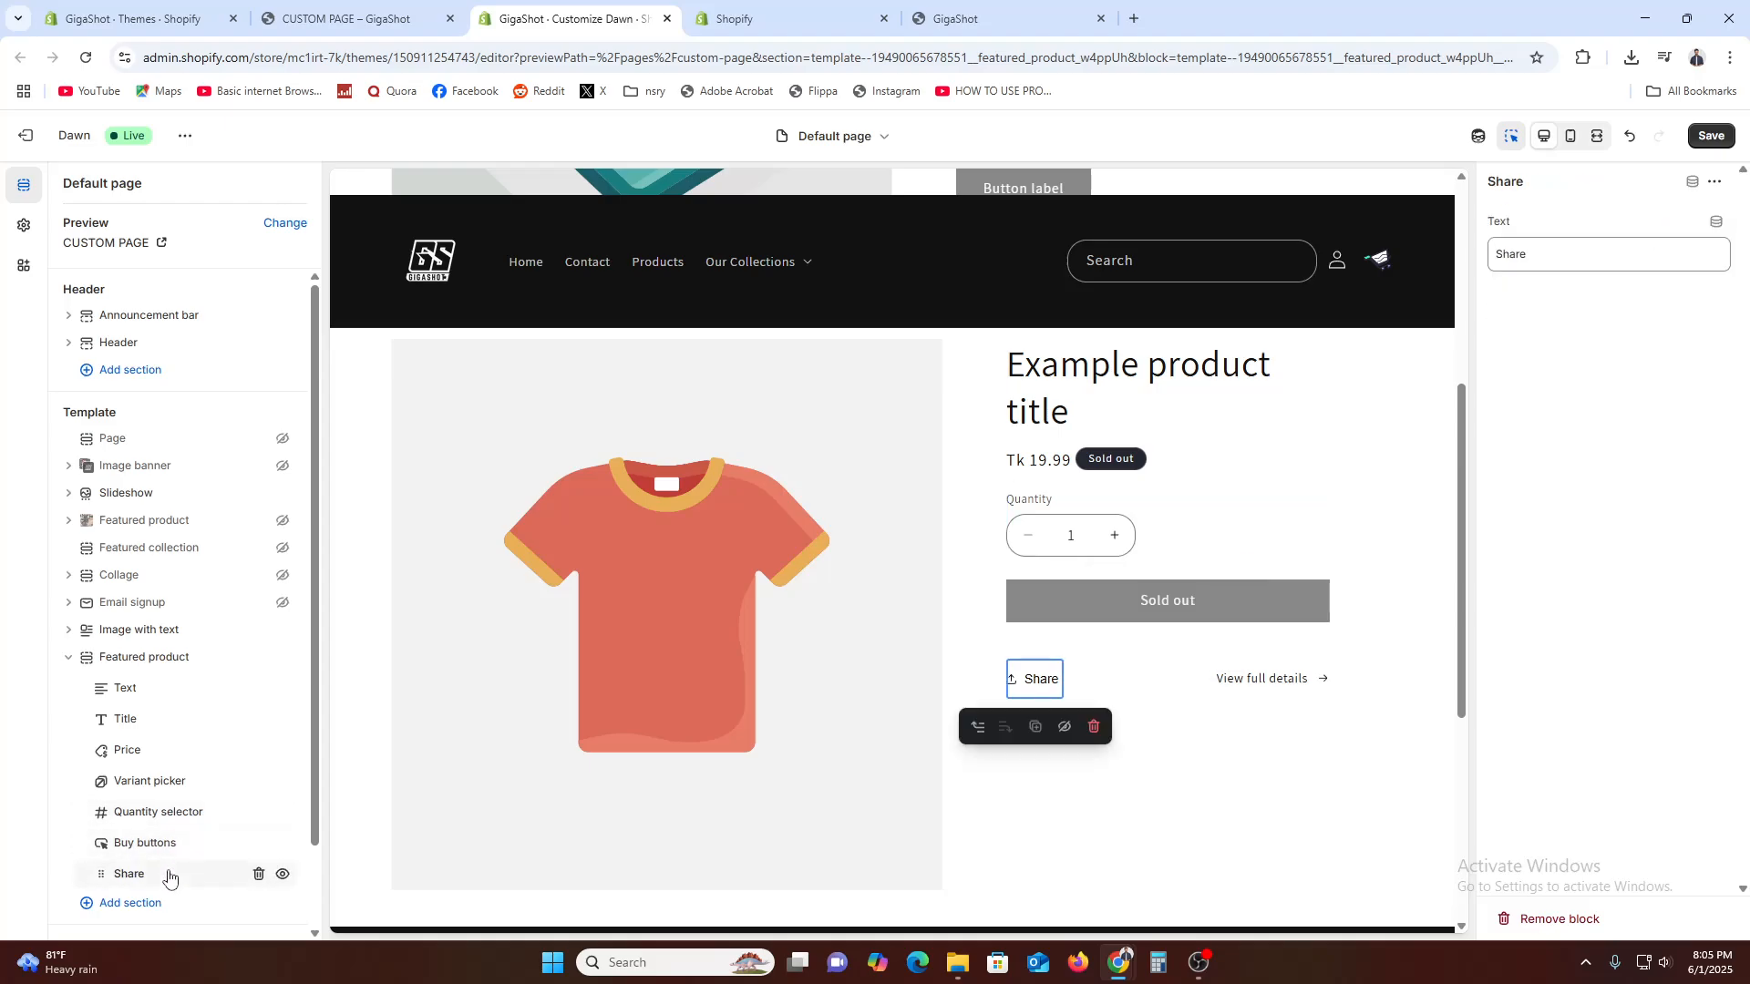
click(282, 877)
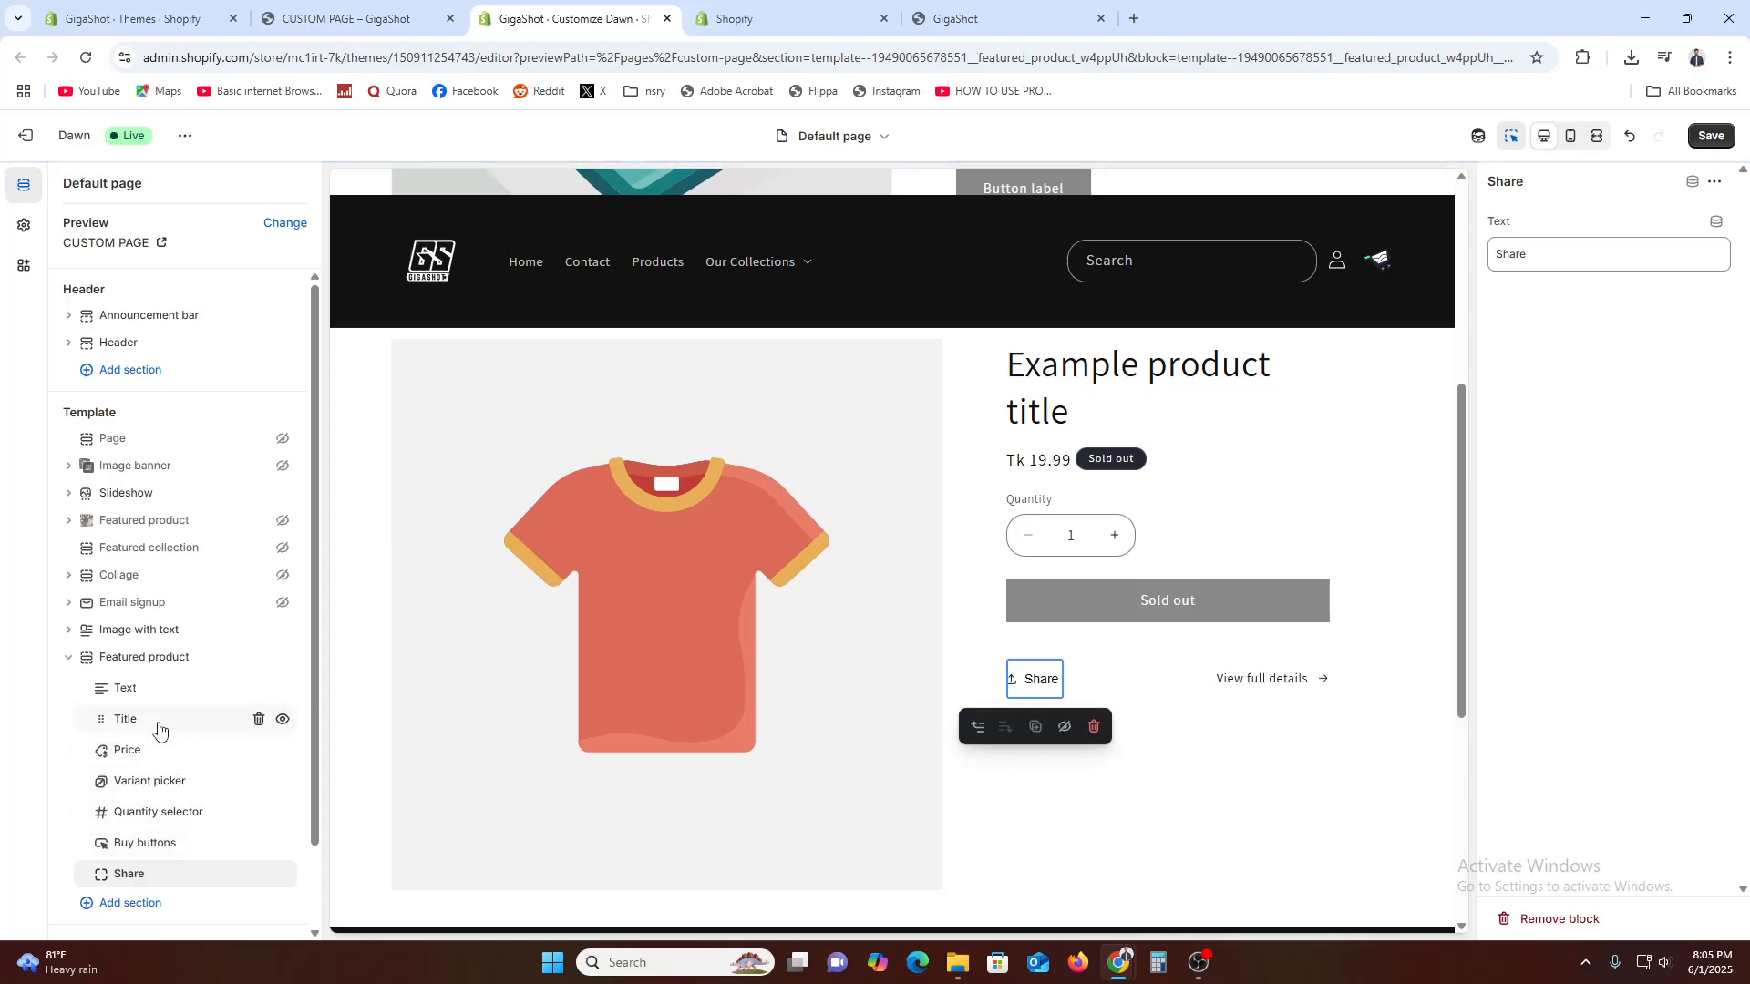
Open the Featured product section's settings and check which dynamic sources are available for its Product setting
click(747, 583)
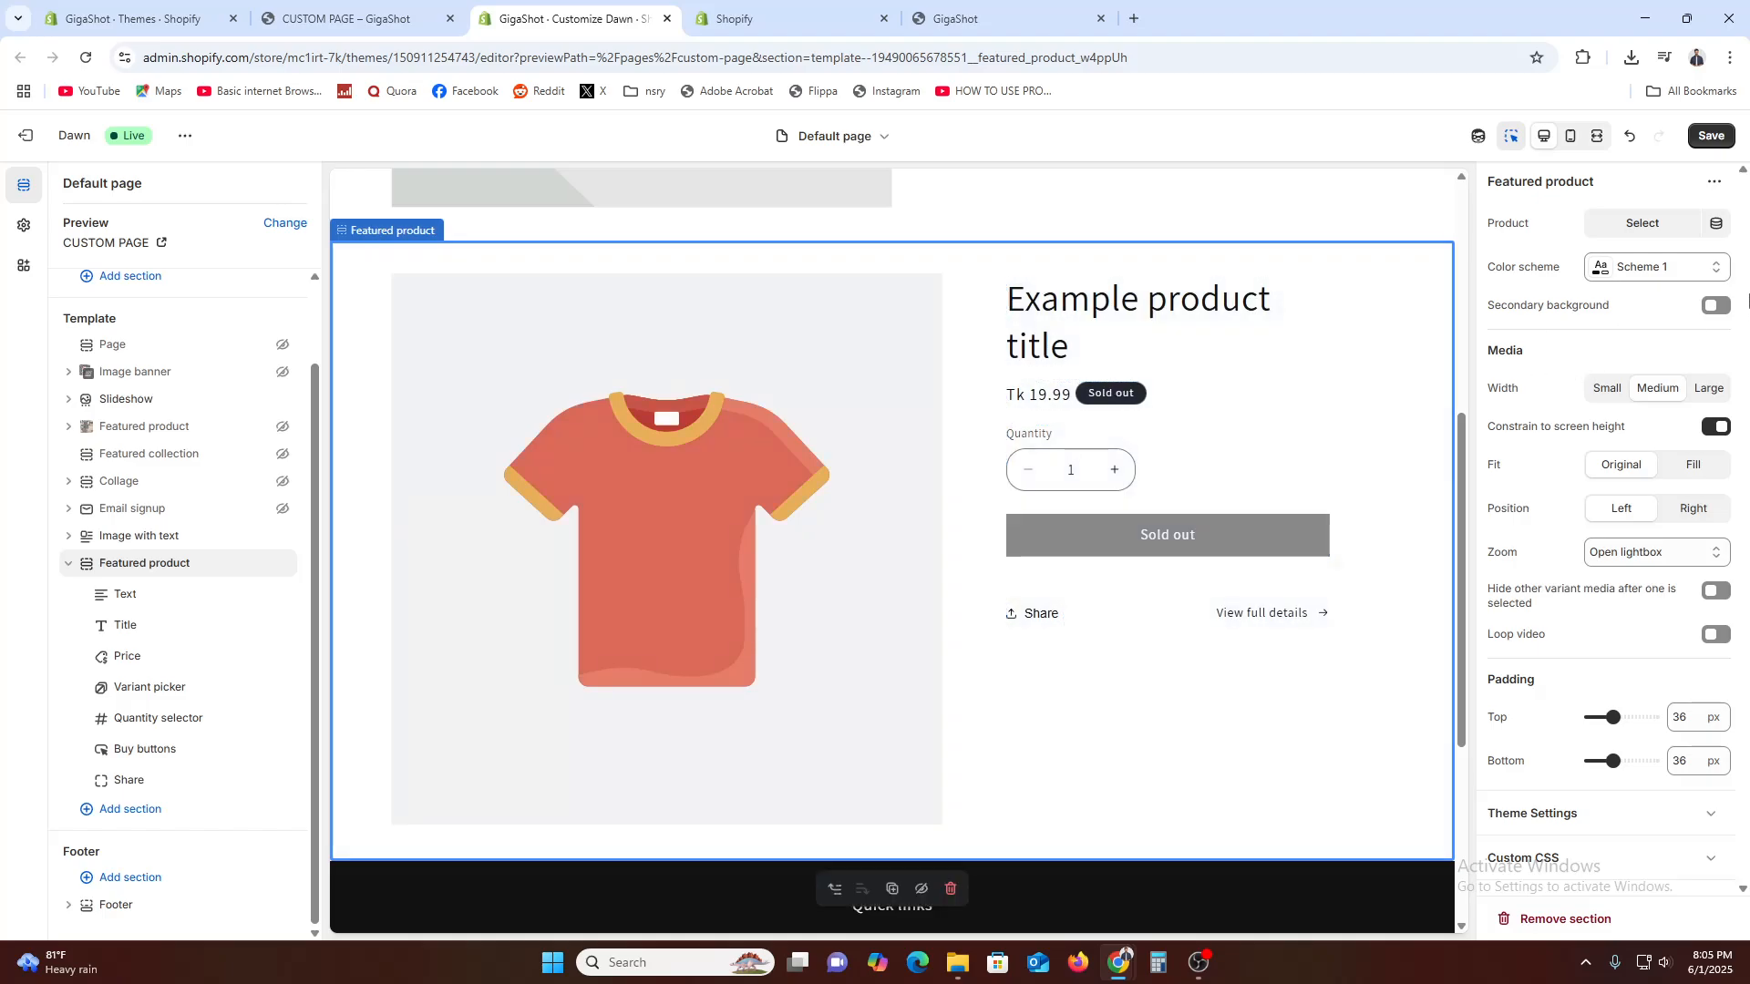
click(1724, 233)
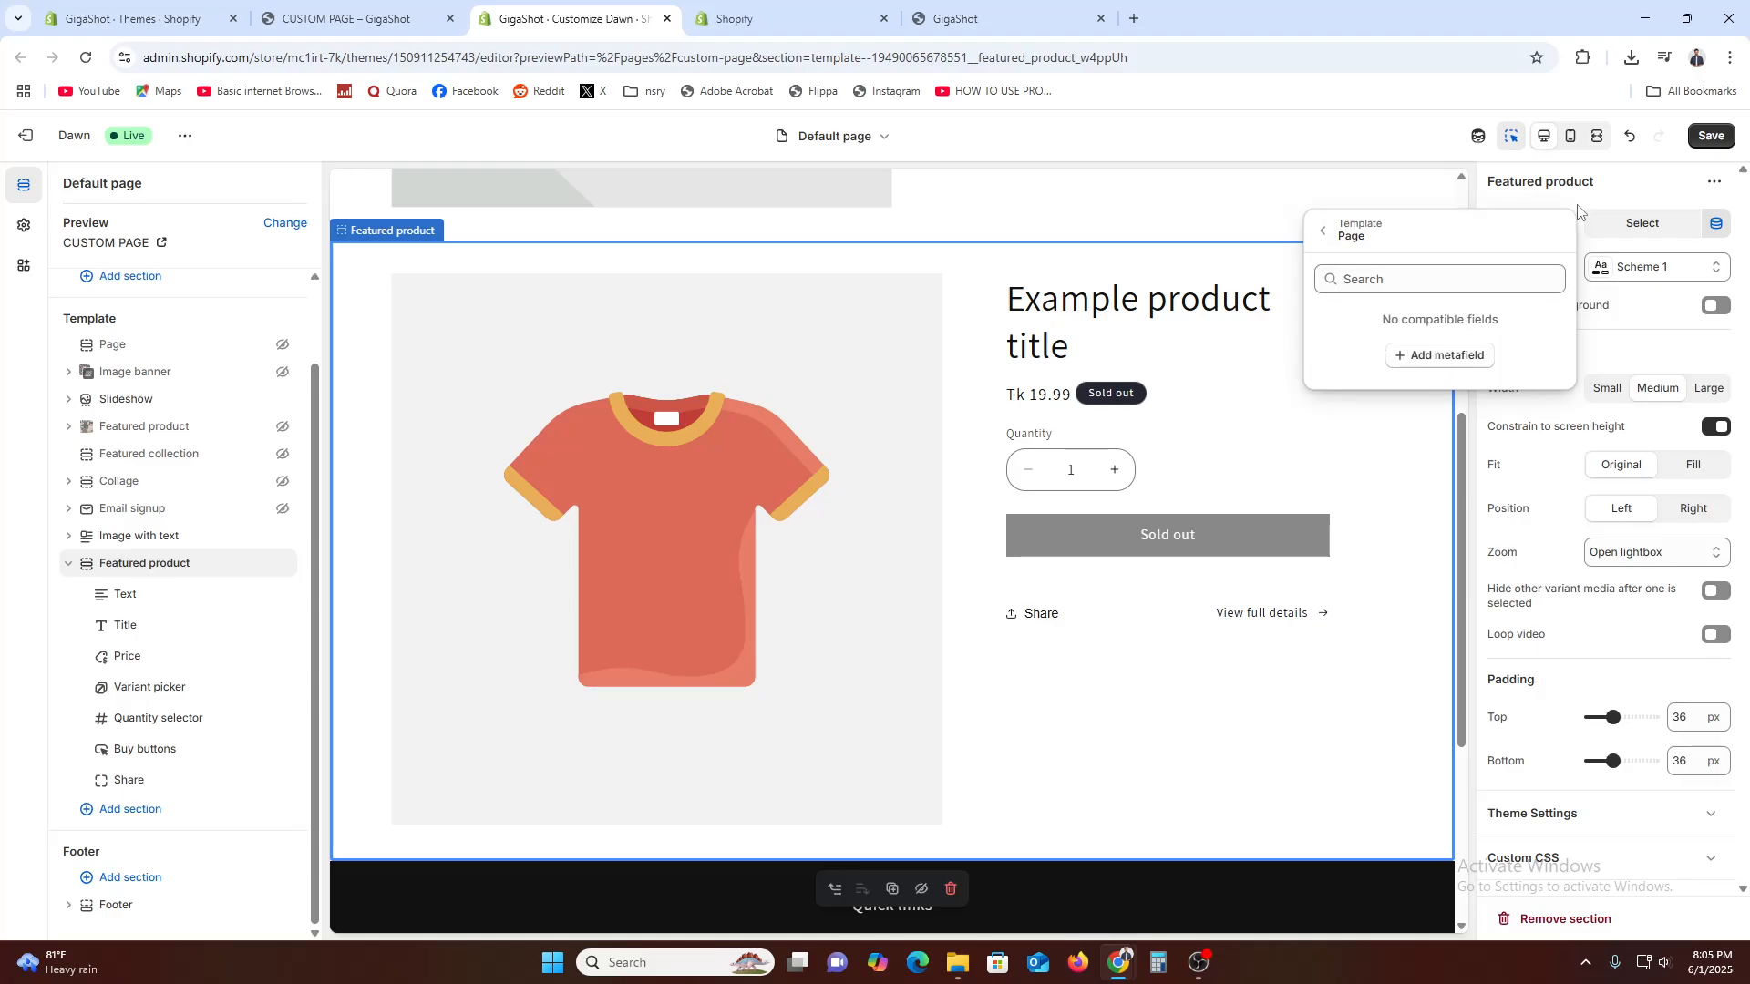
click(1639, 187)
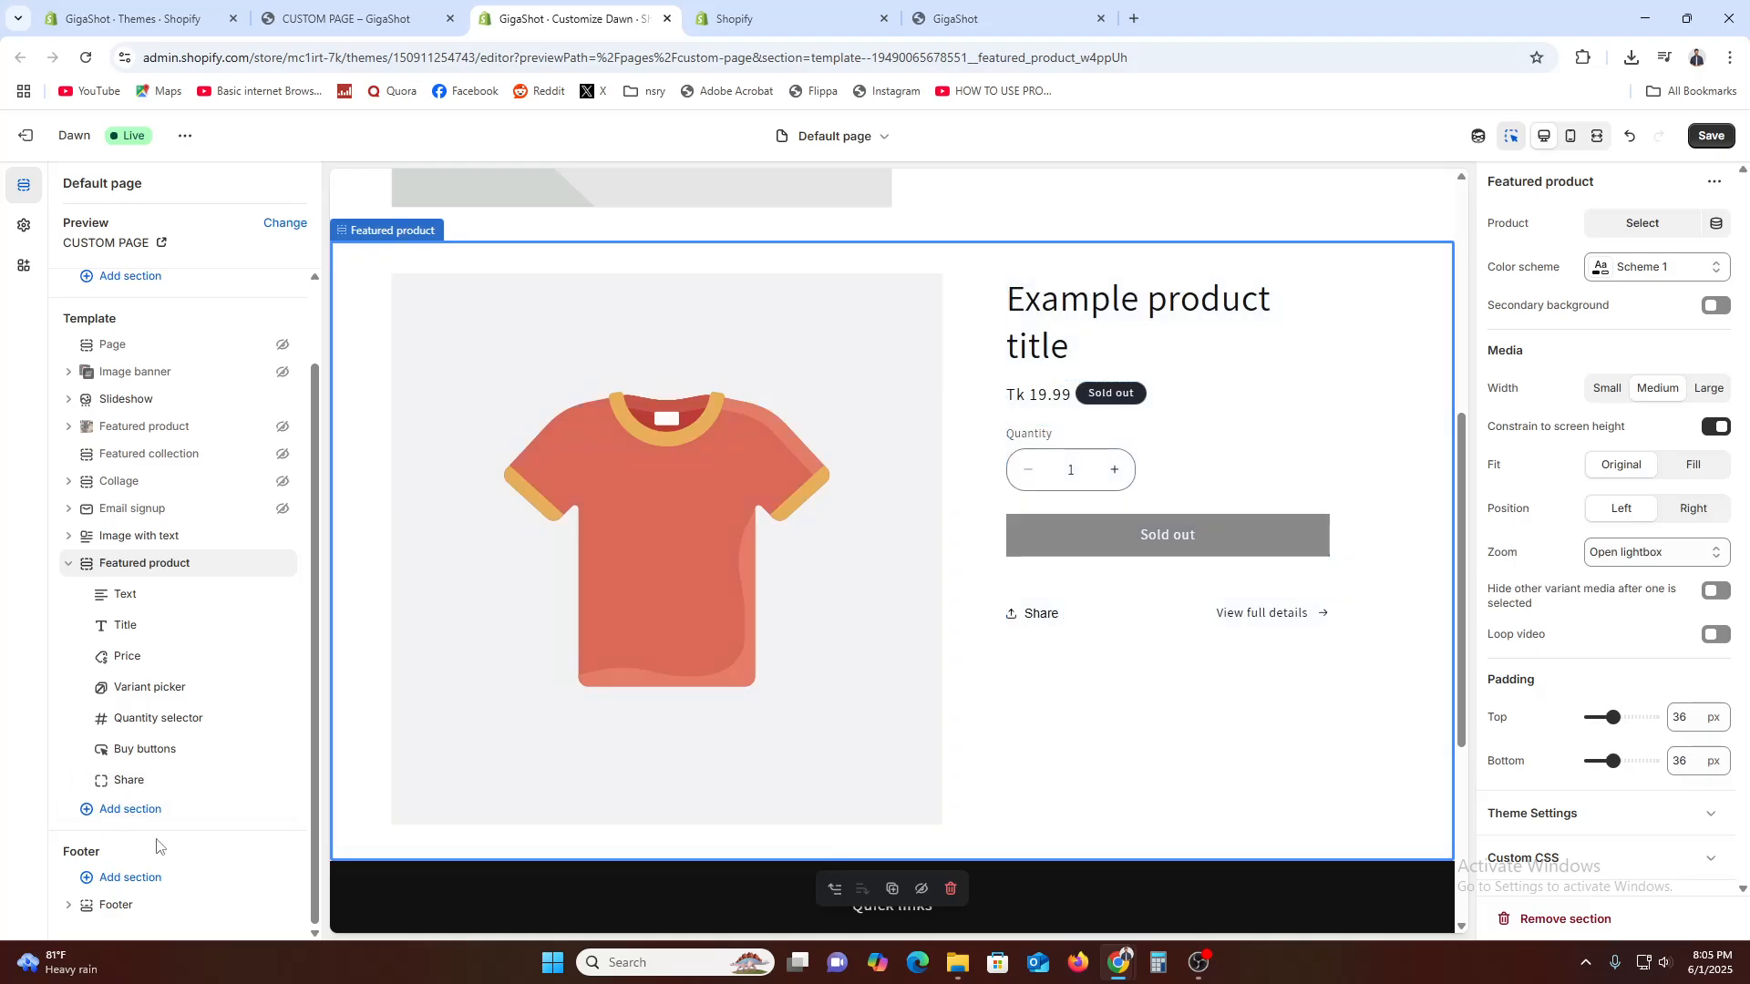
Collapse the Featured product section and add a Featured collection section below it
click(69, 563)
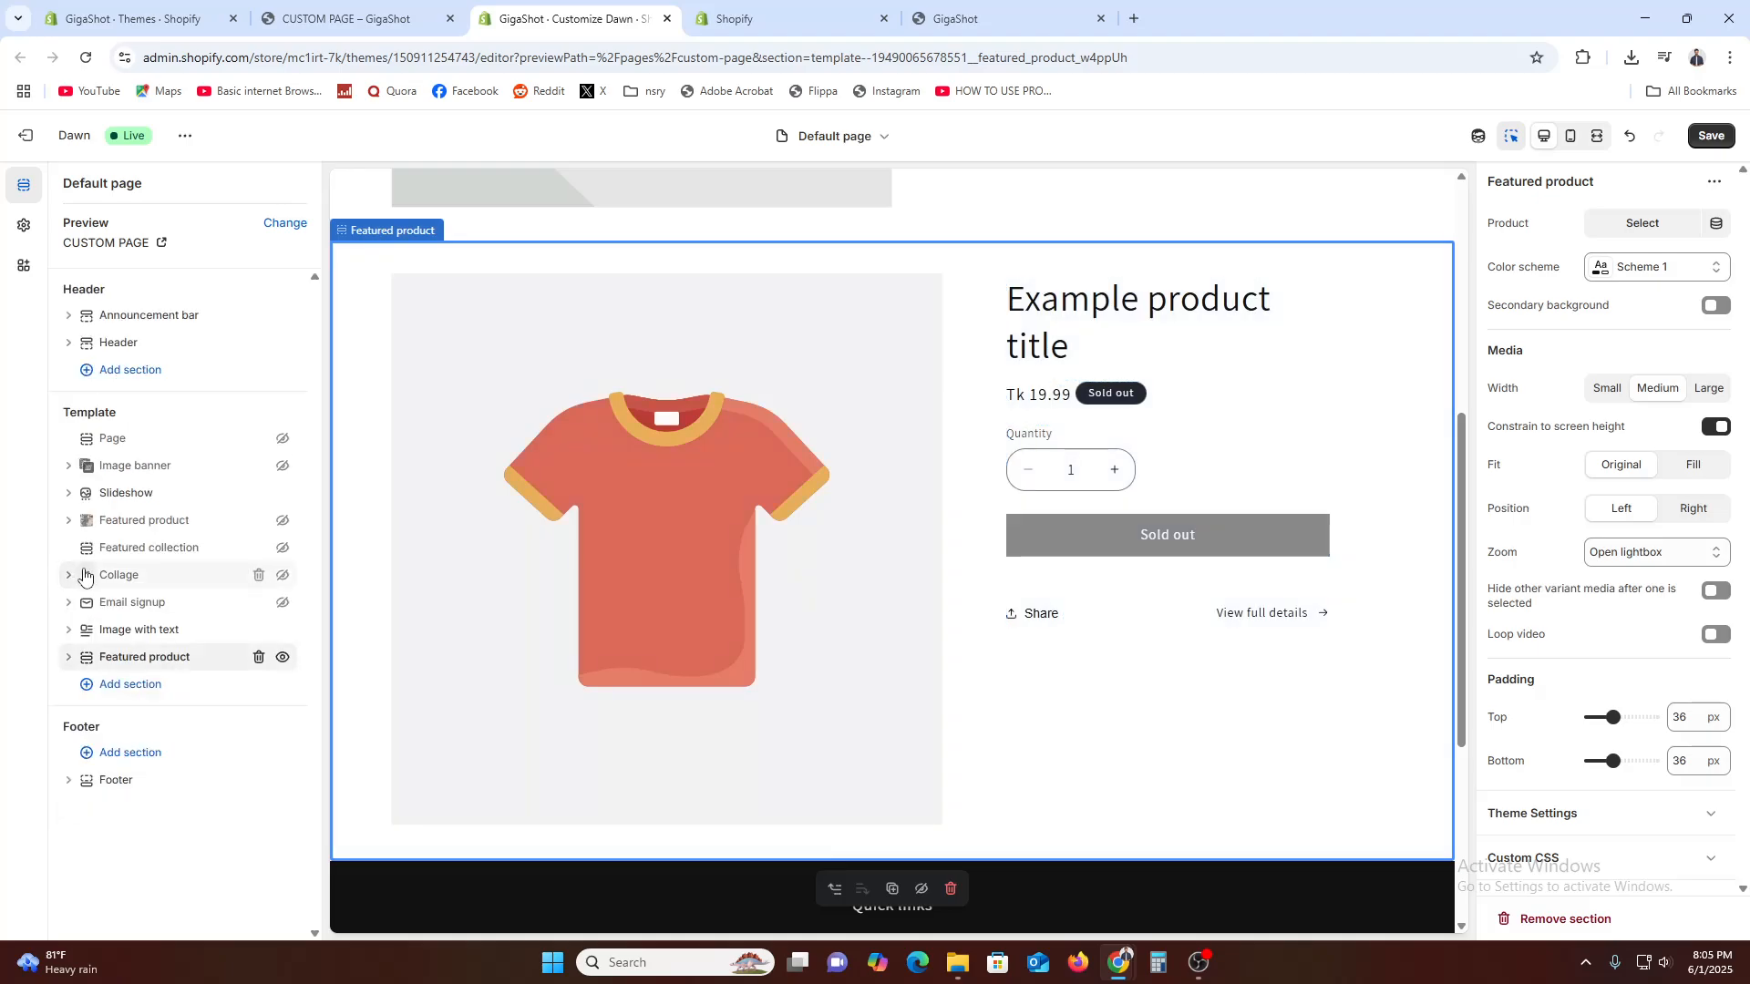
click(140, 685)
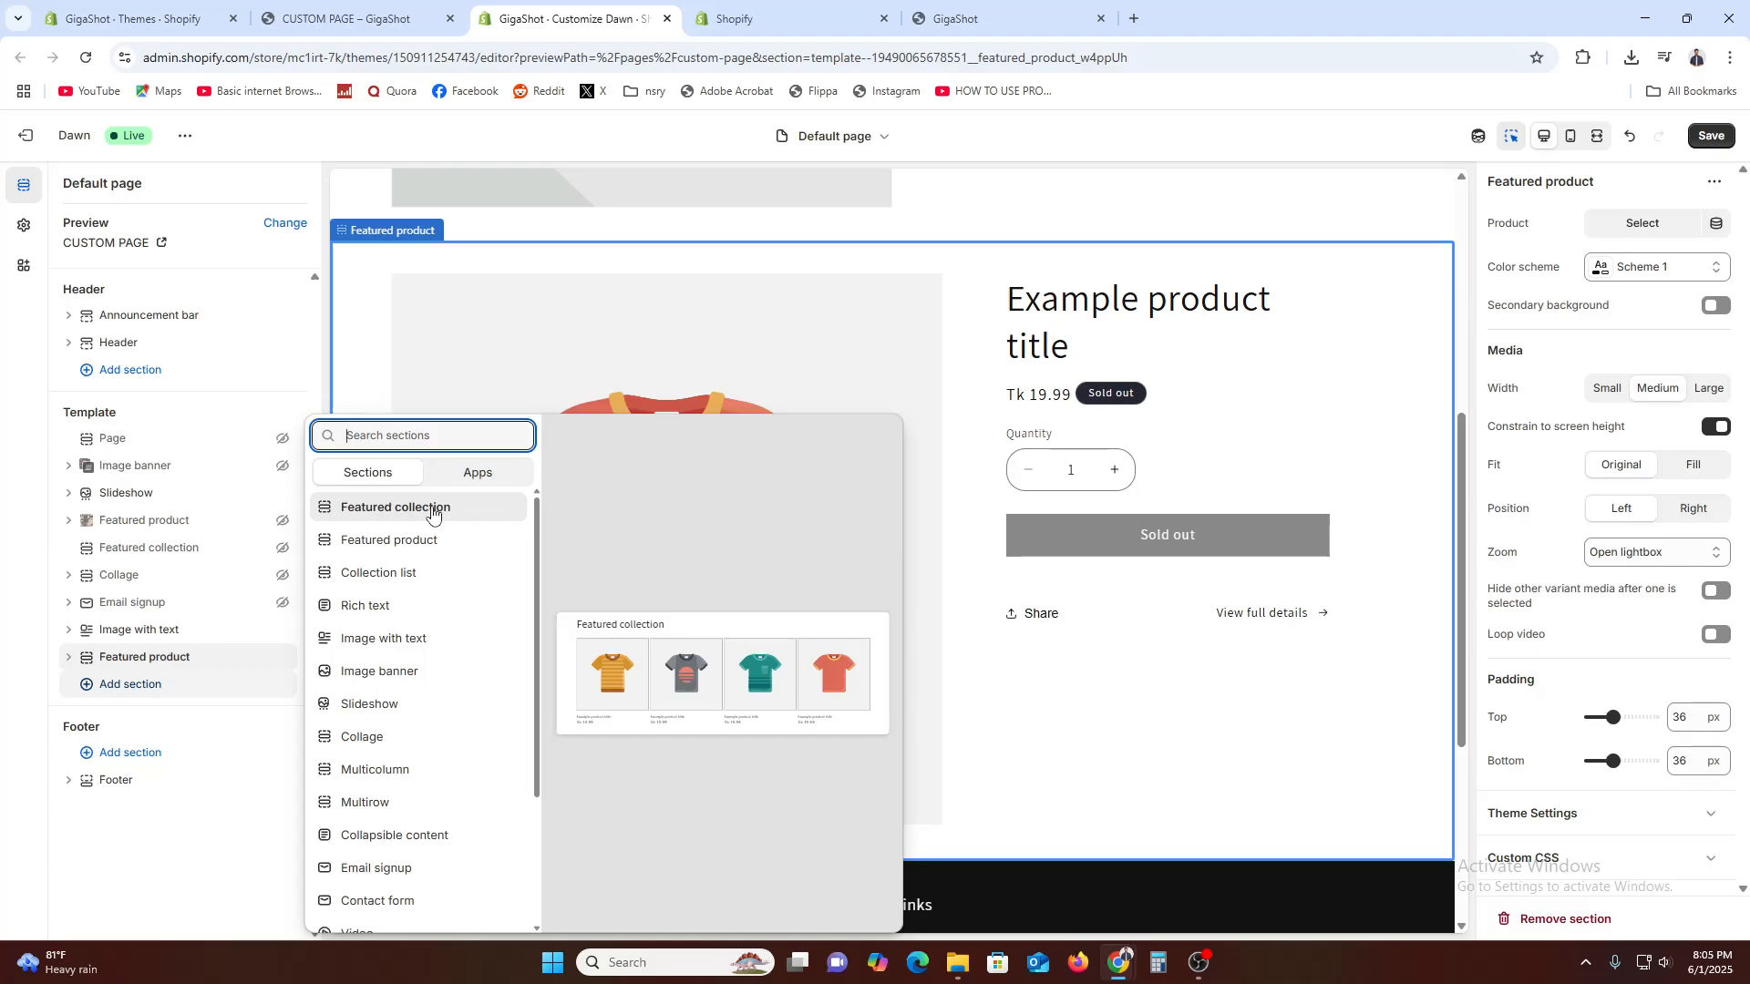
click(432, 513)
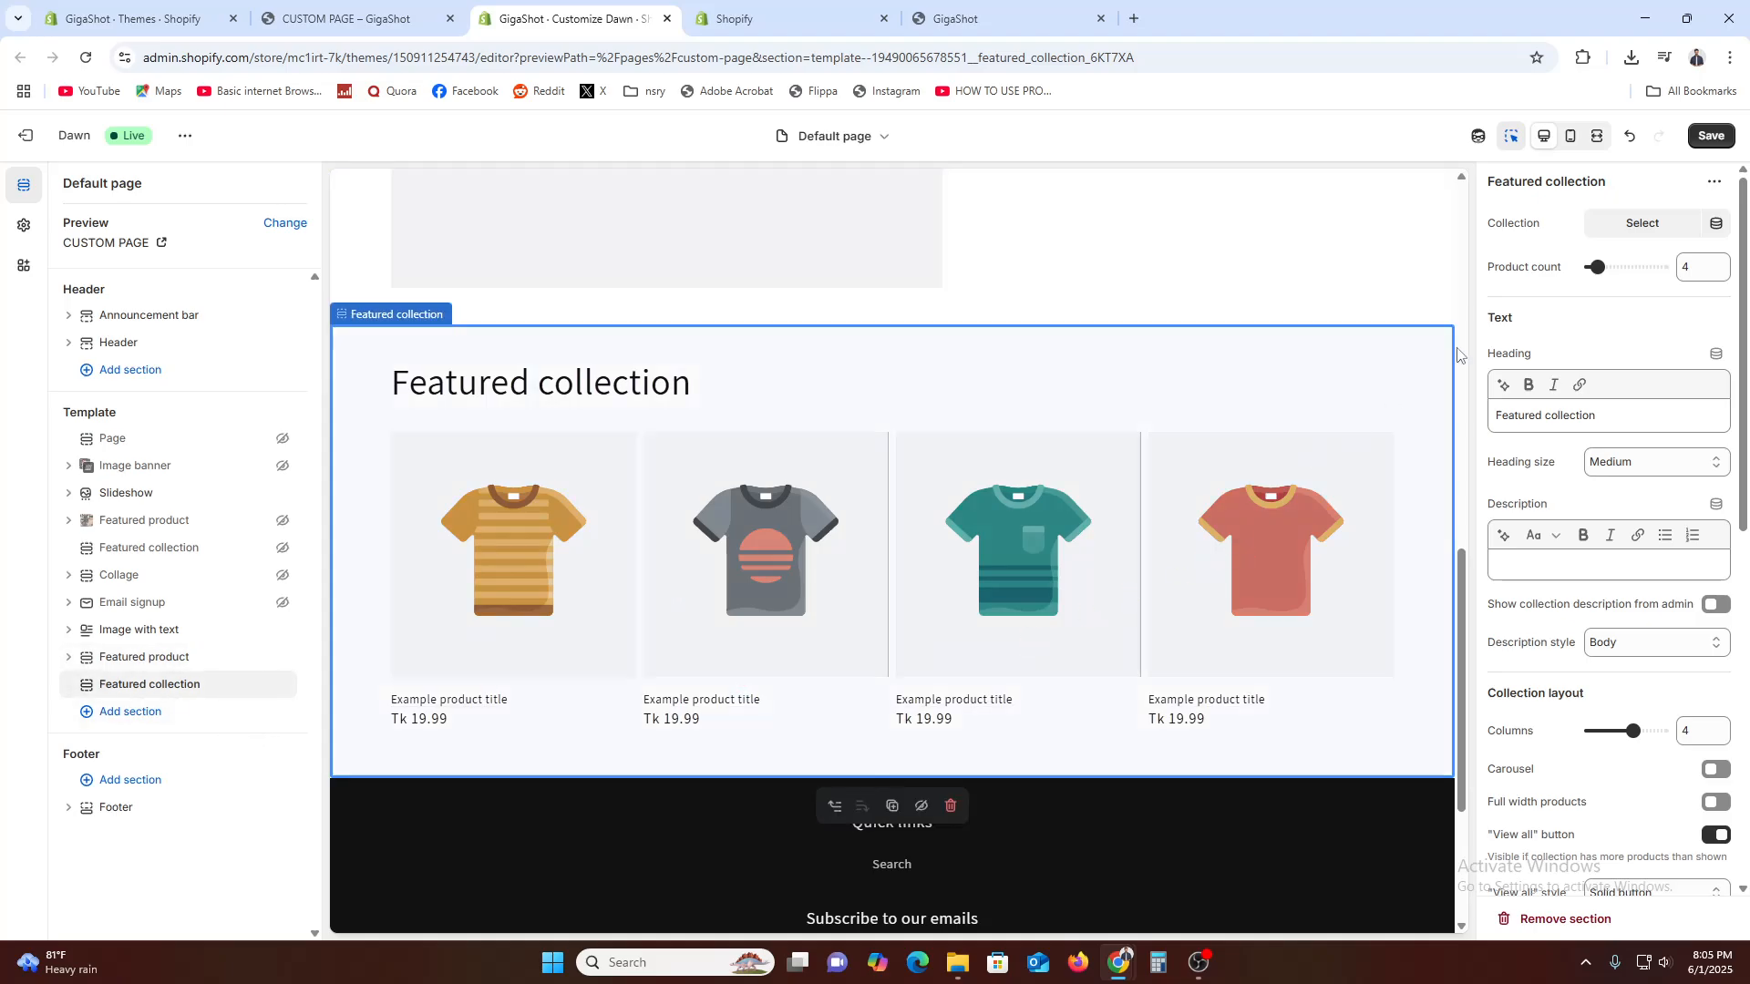
Start adding a page metafield from the Collection setting's dynamic sources and leave the theme editor, discarding the unsaved changes
click(1718, 223)
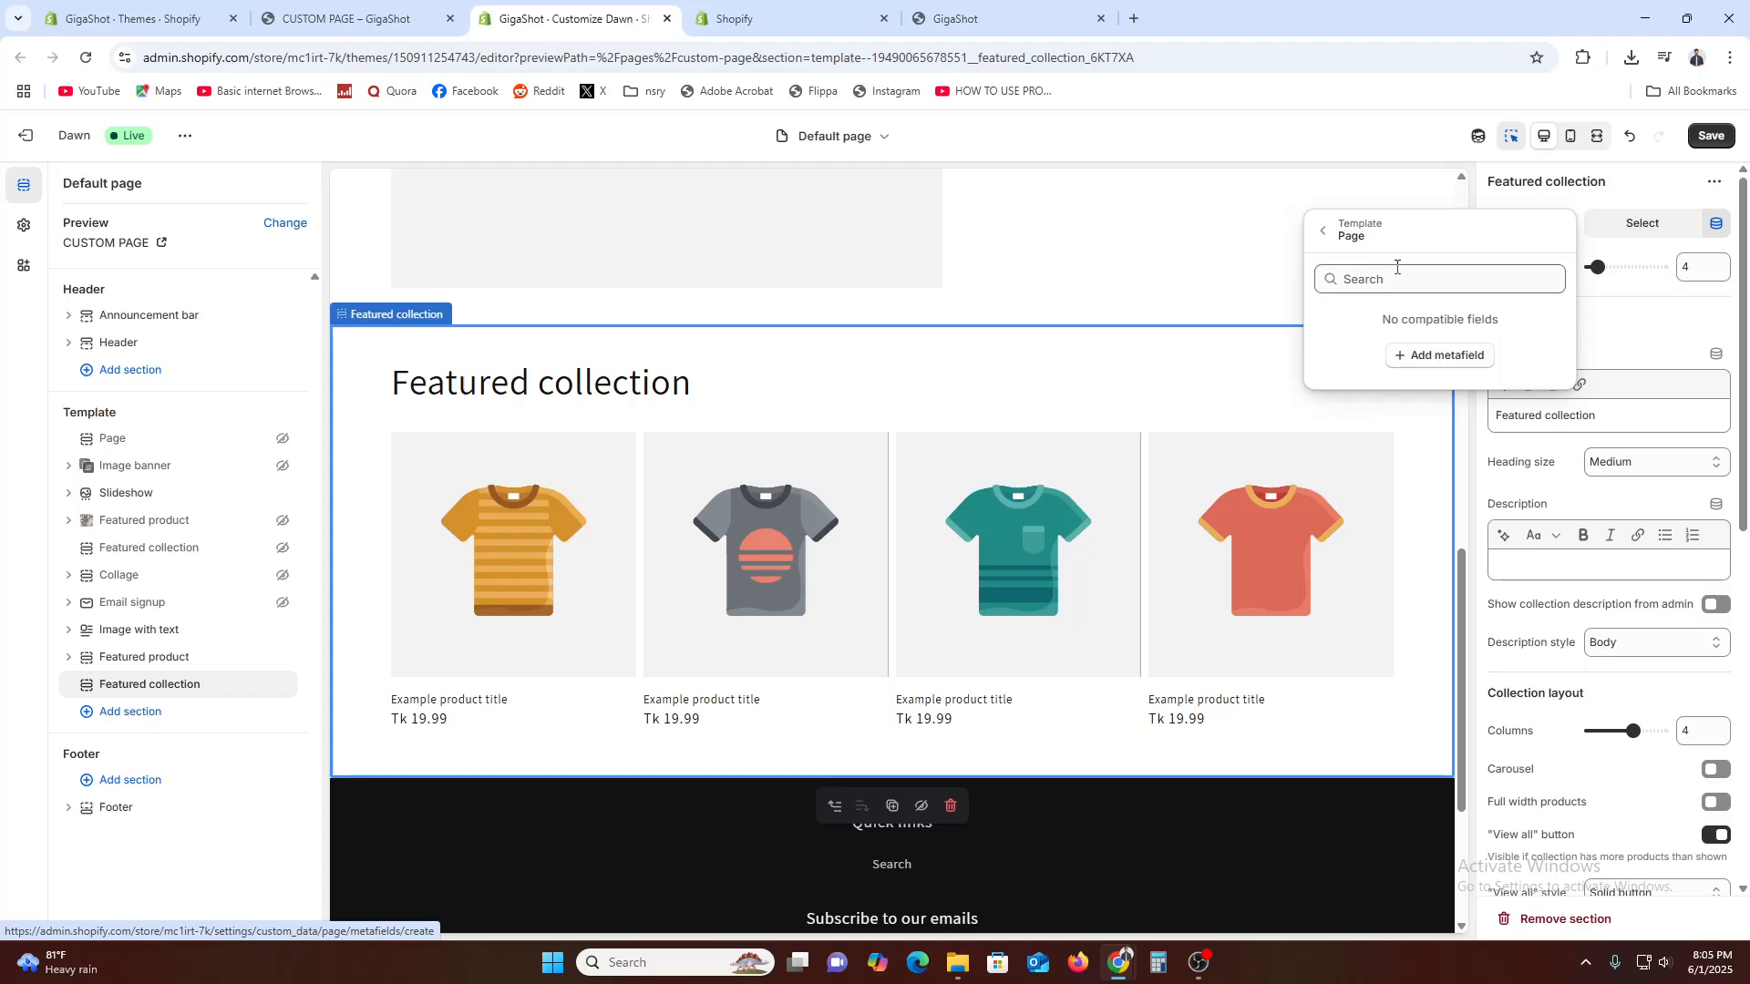
click(1430, 357)
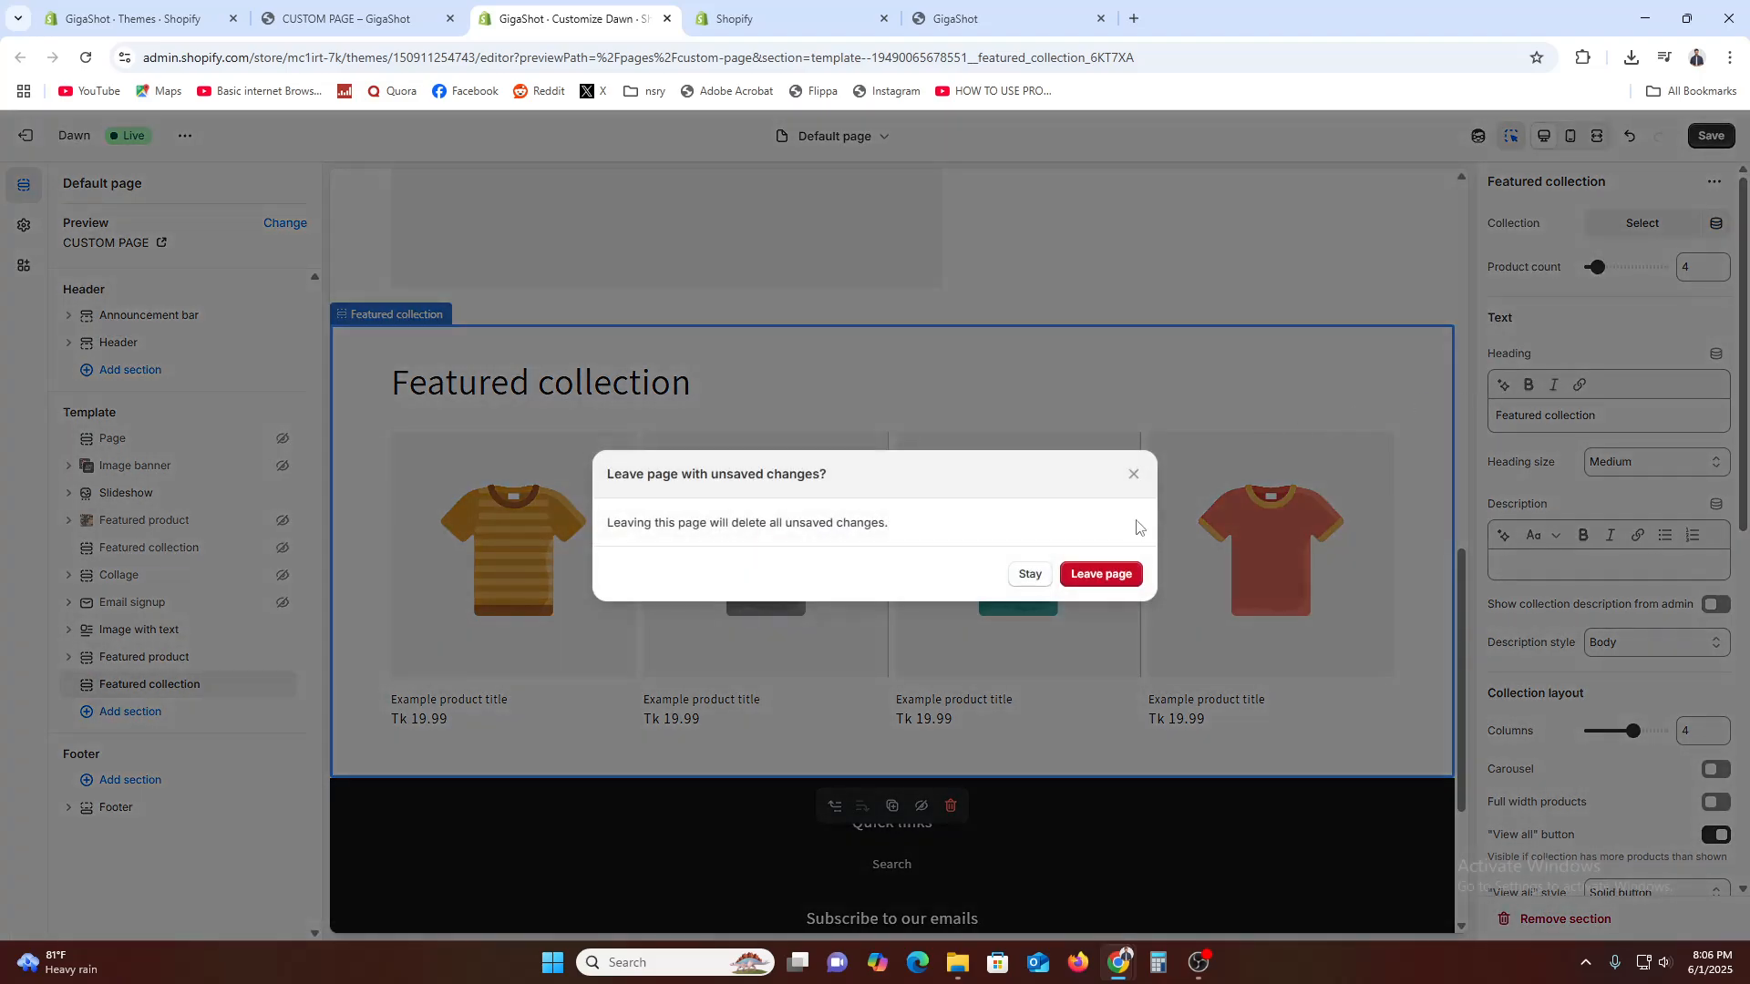
click(1105, 574)
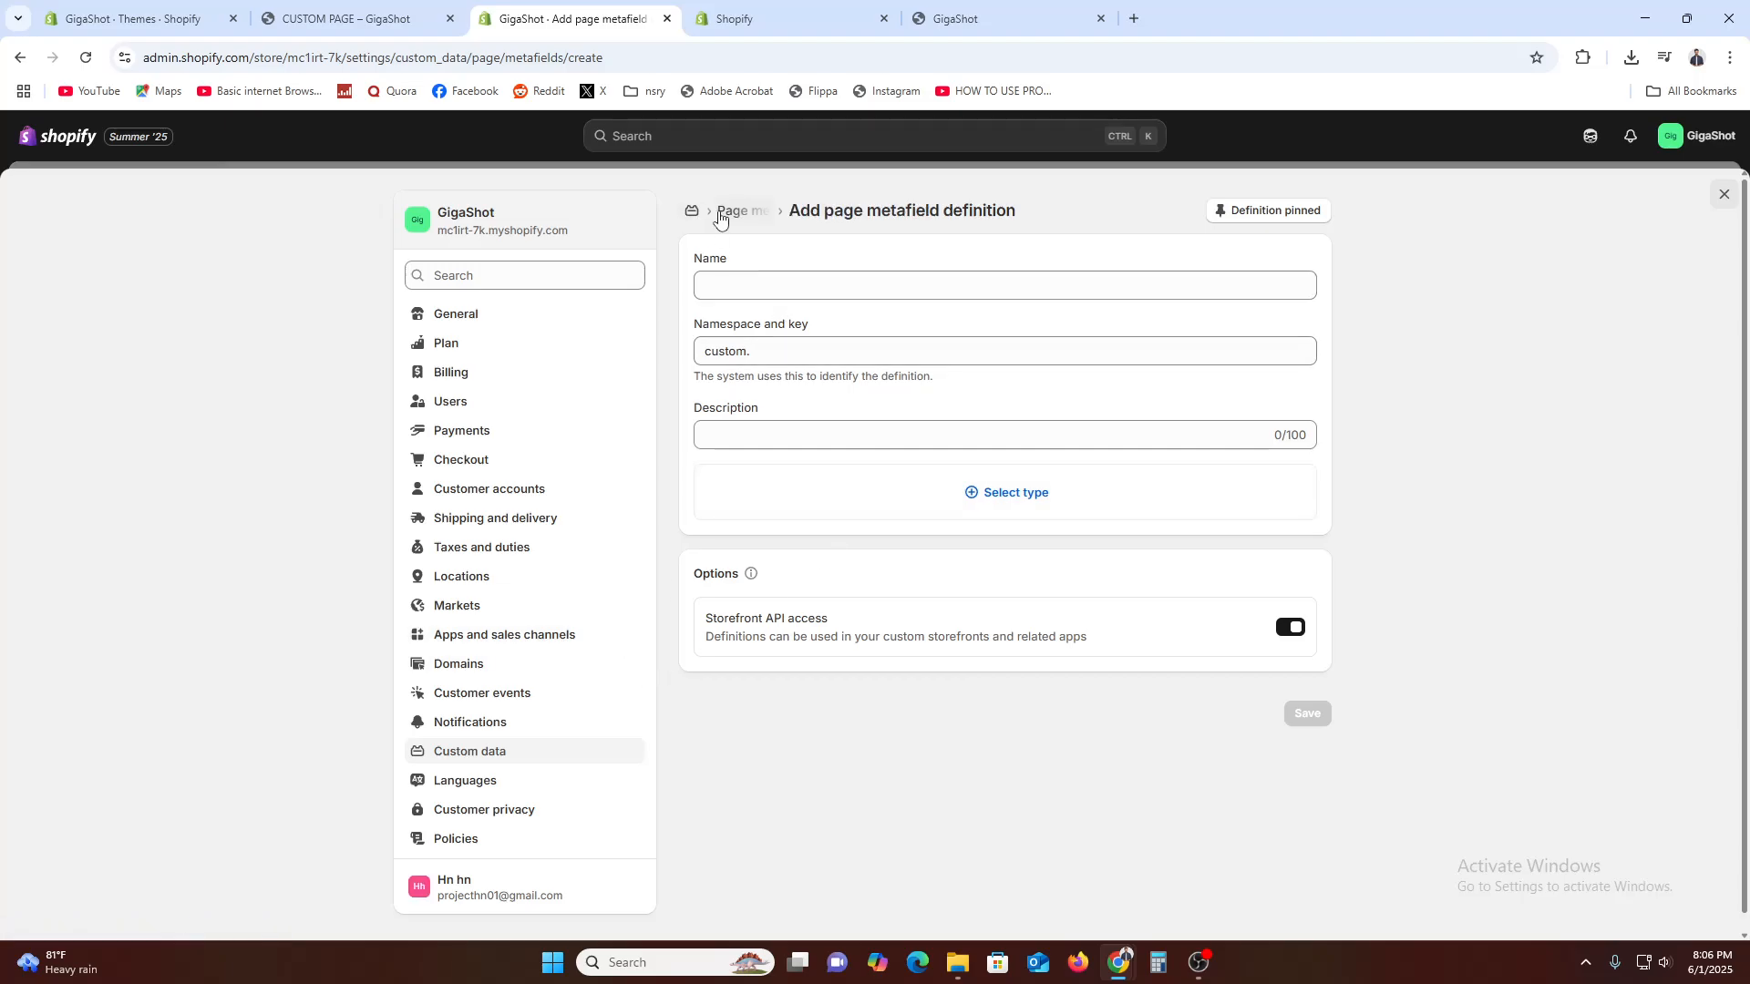
Set the type of the new page metafield definition to Product
click(705, 284)
click(1015, 525)
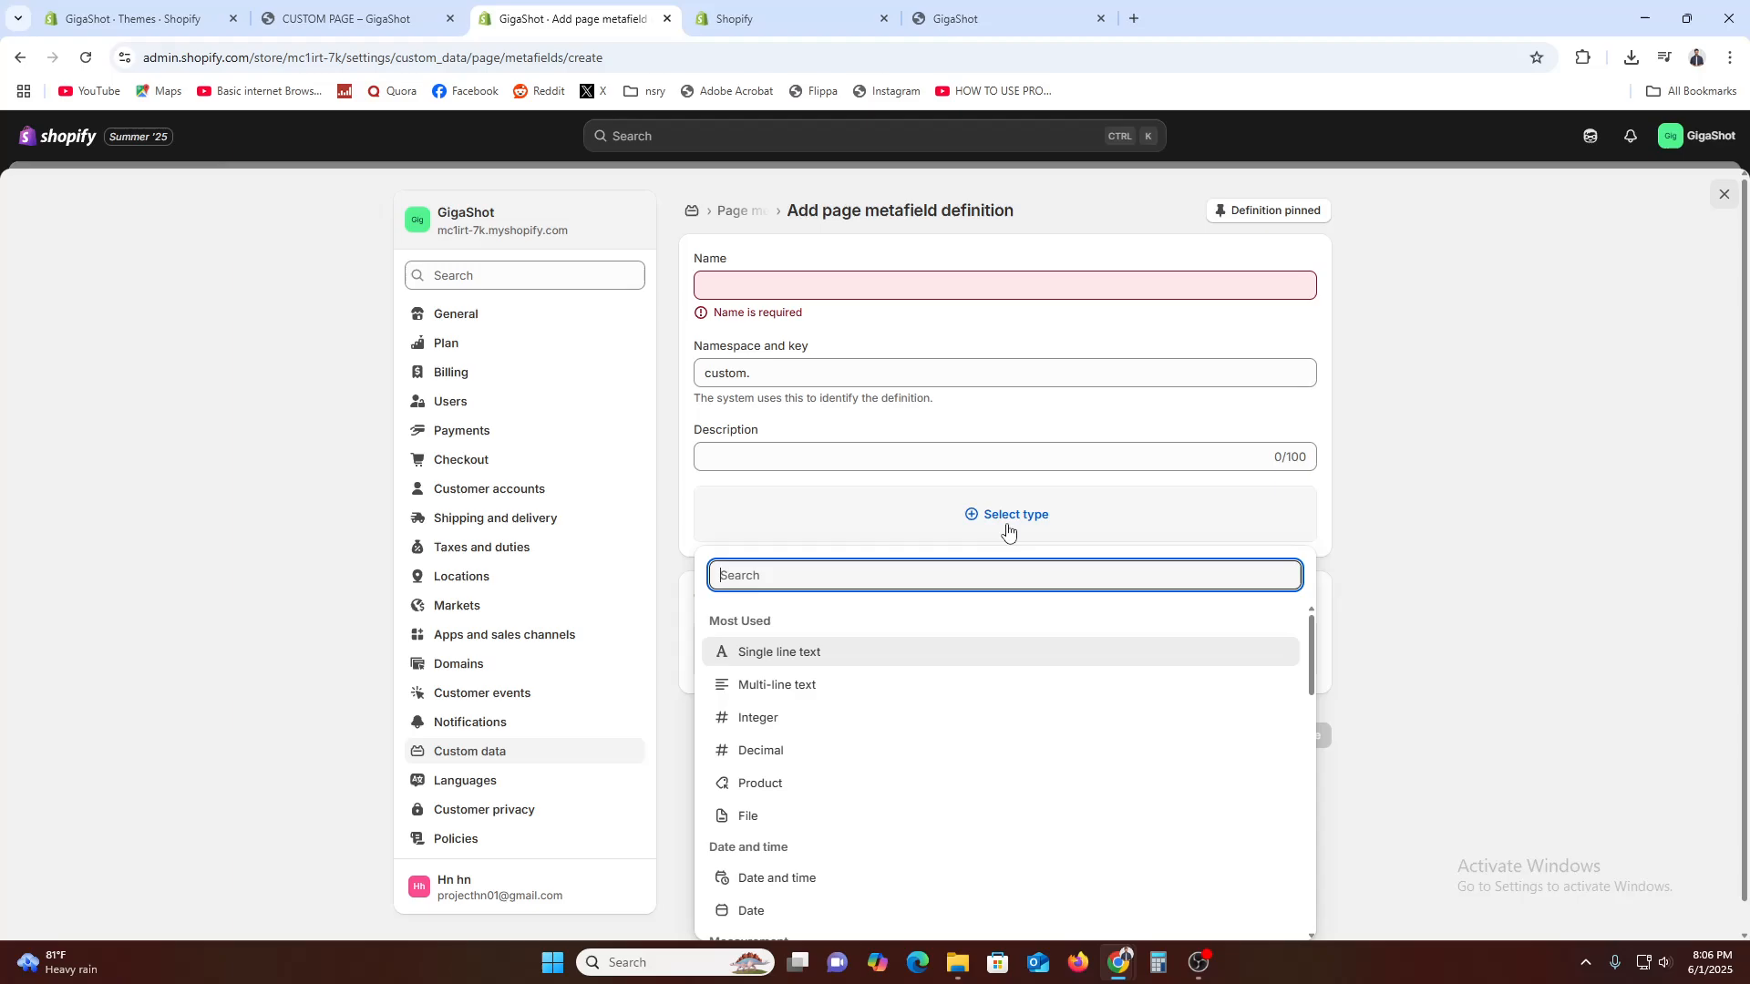
scroll(856, 802, down, 2)
scroll(861, 824, down, 8)
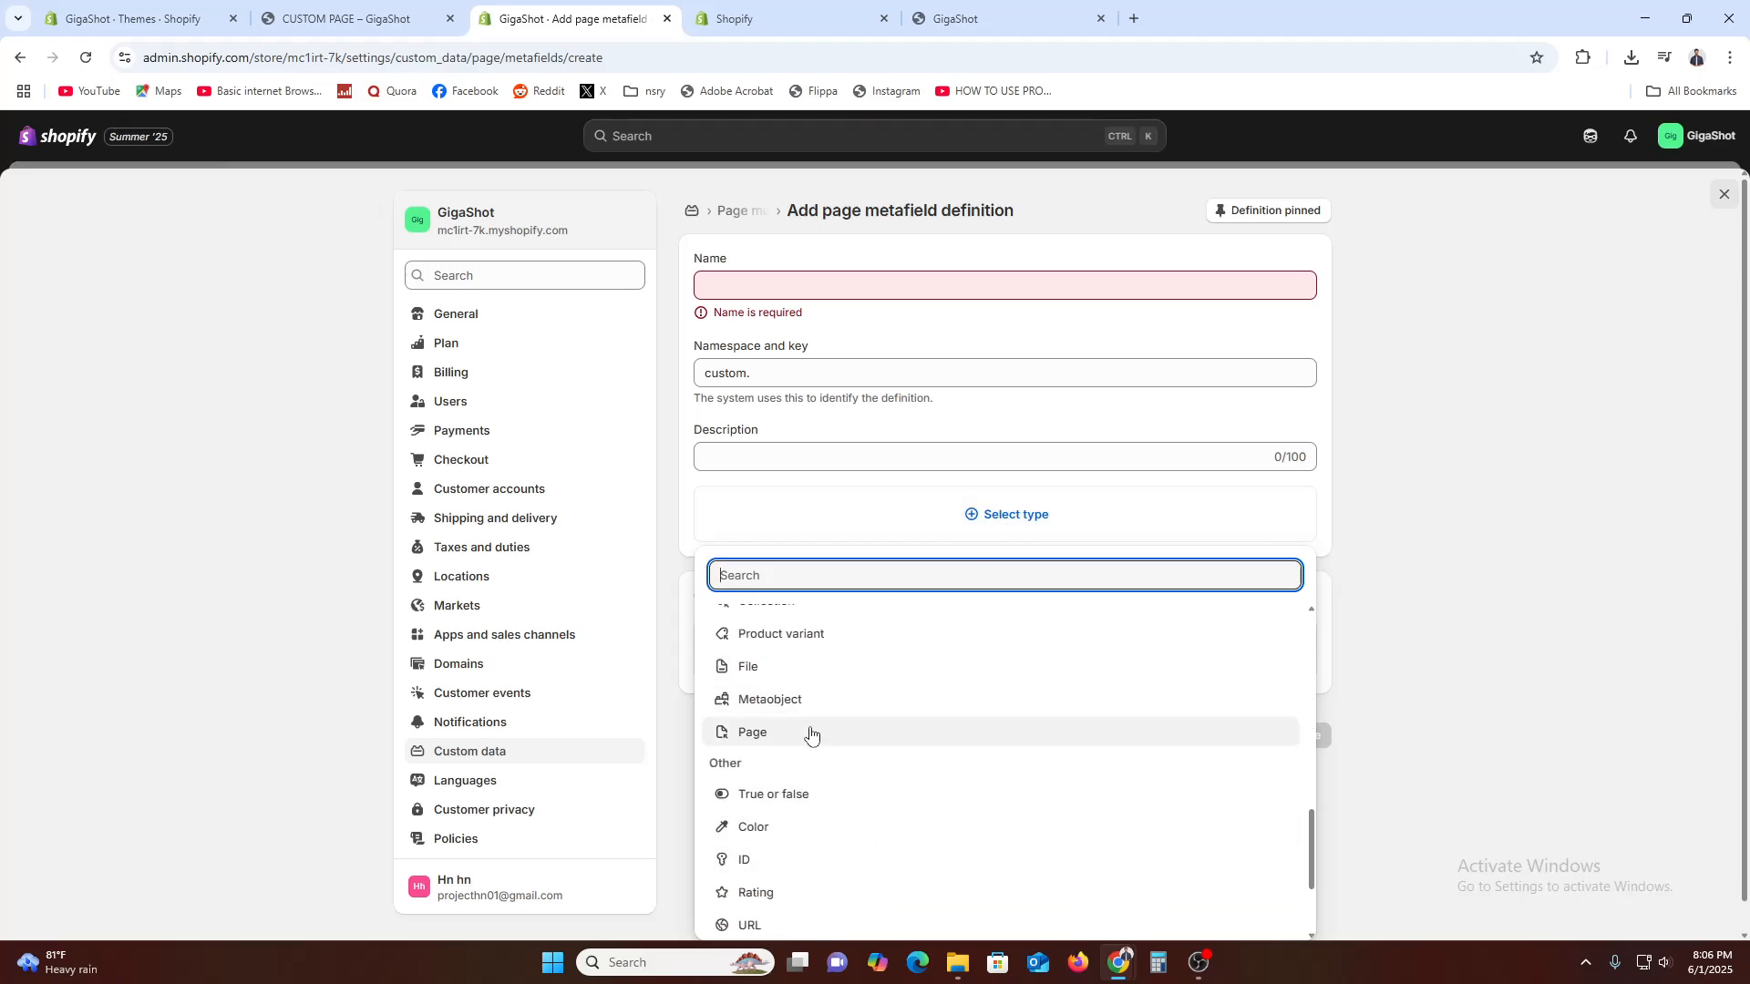
scroll(852, 793, up, 2)
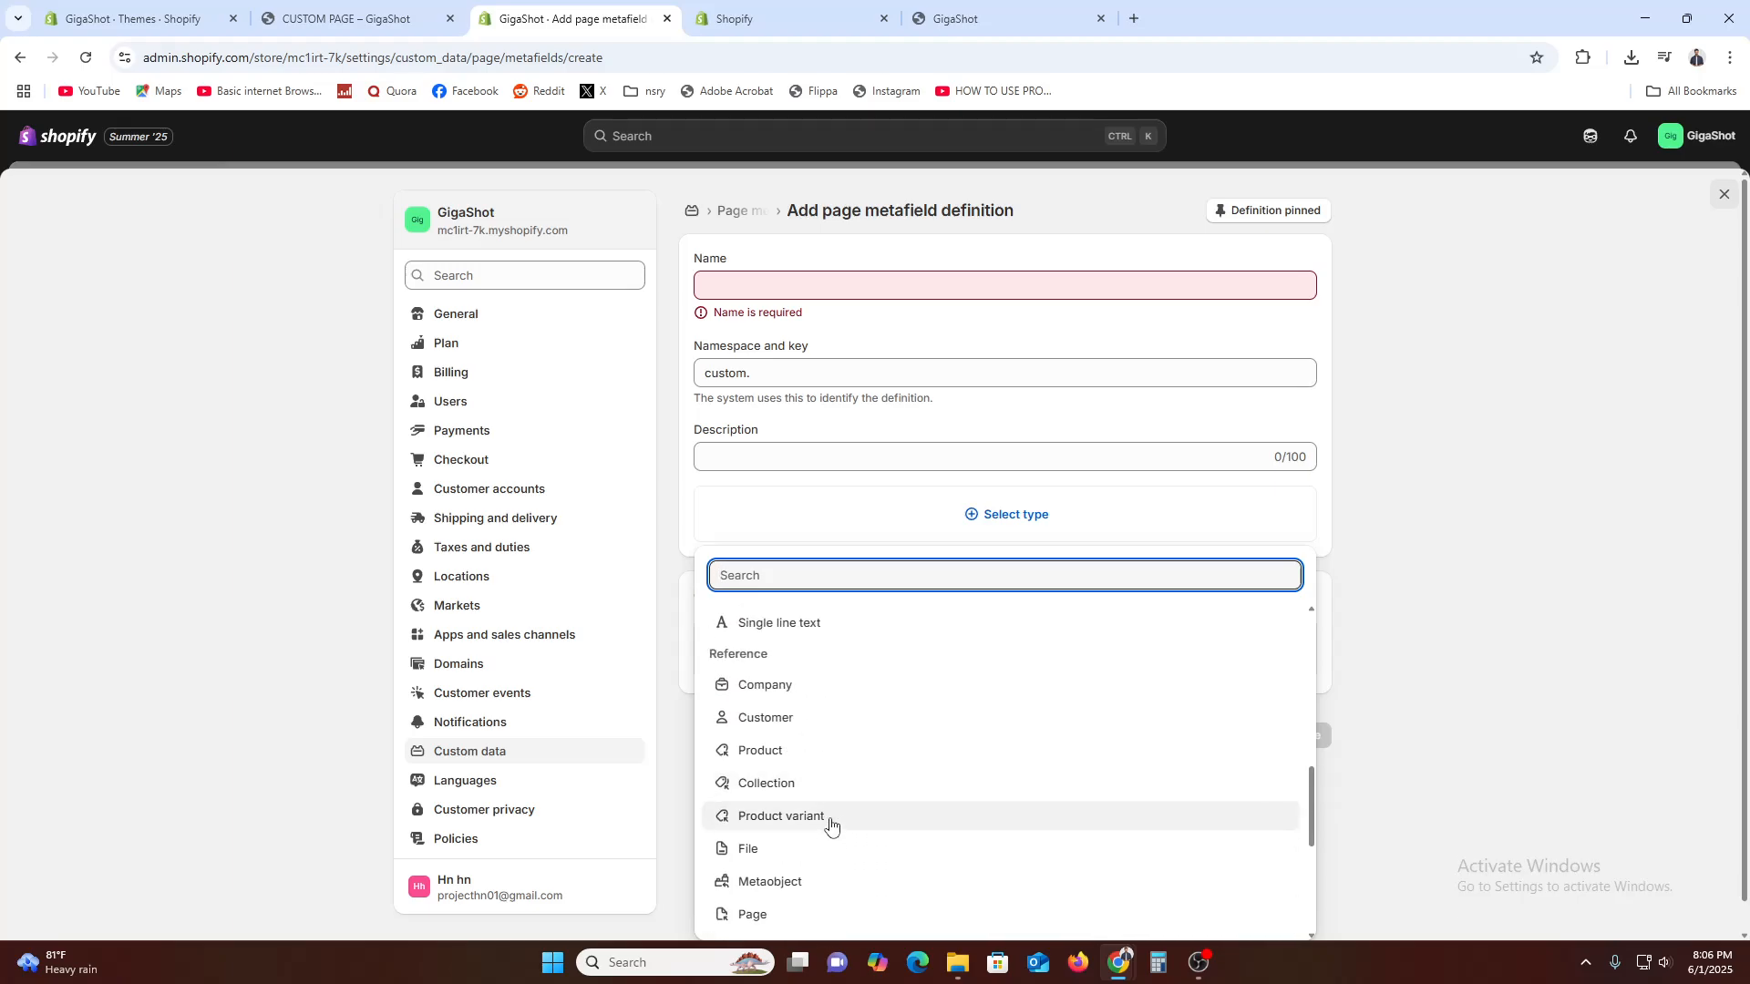
click(784, 750)
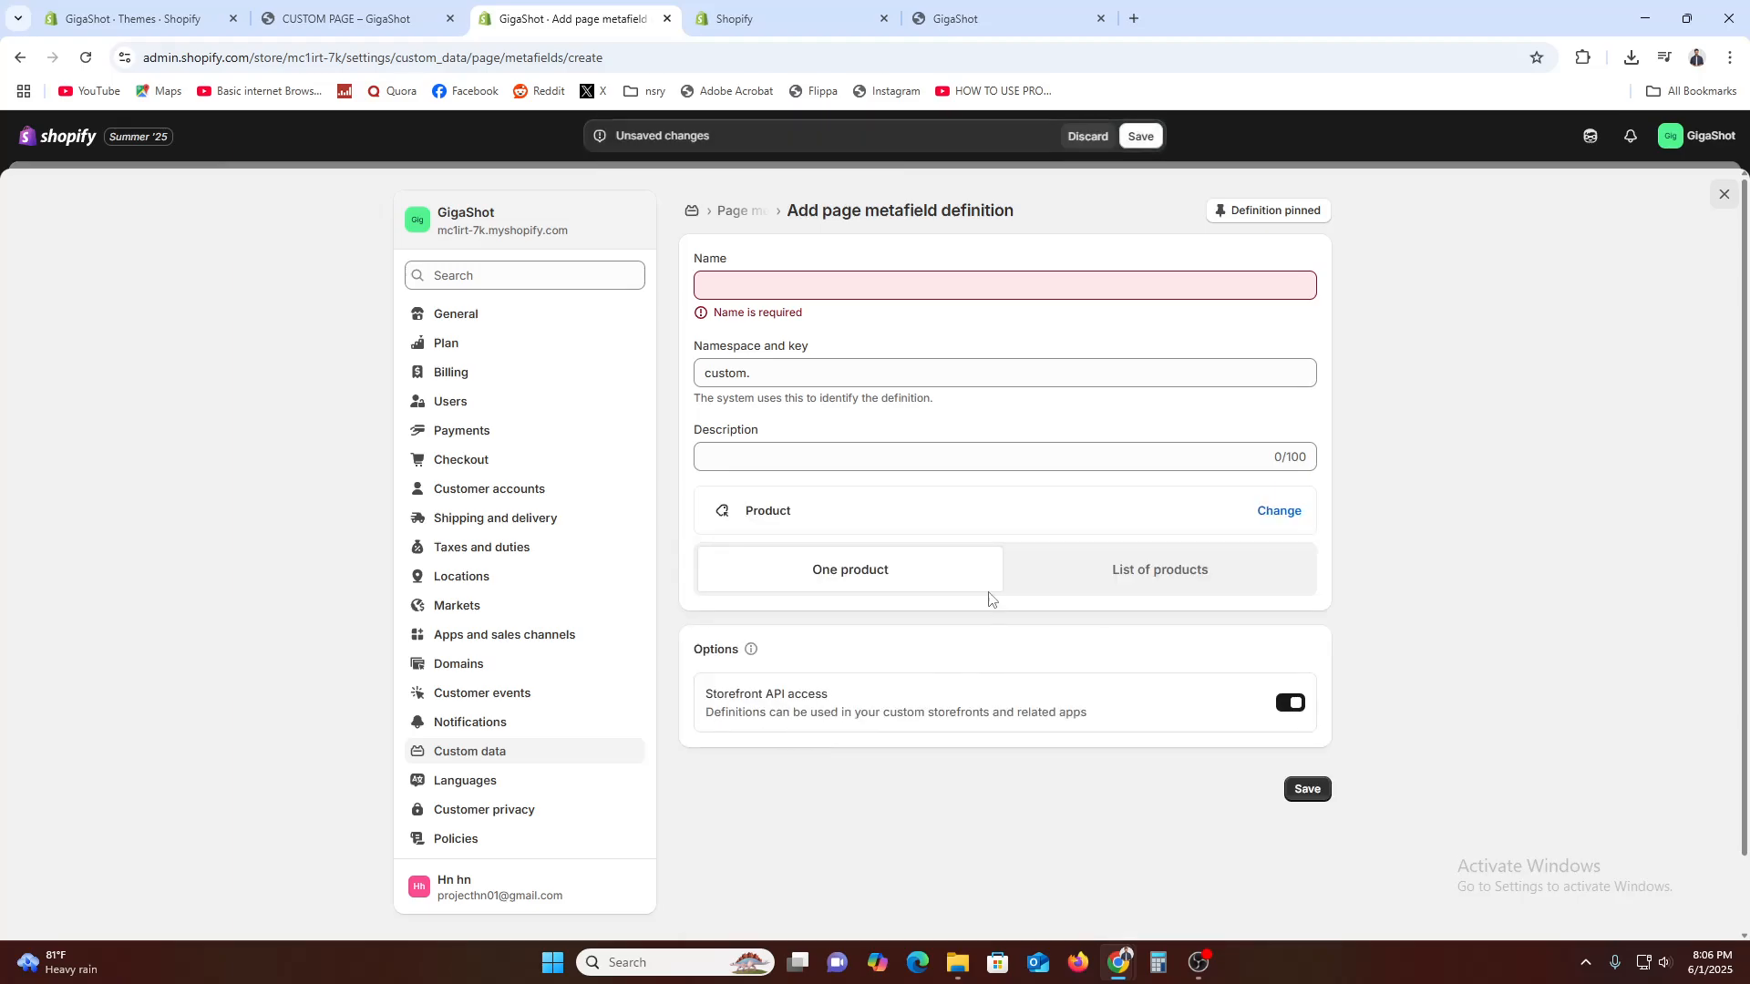
Name the metafield definition "PRODUCT_" followed by a first name, save it, and return to the theme editor
click(746, 288)
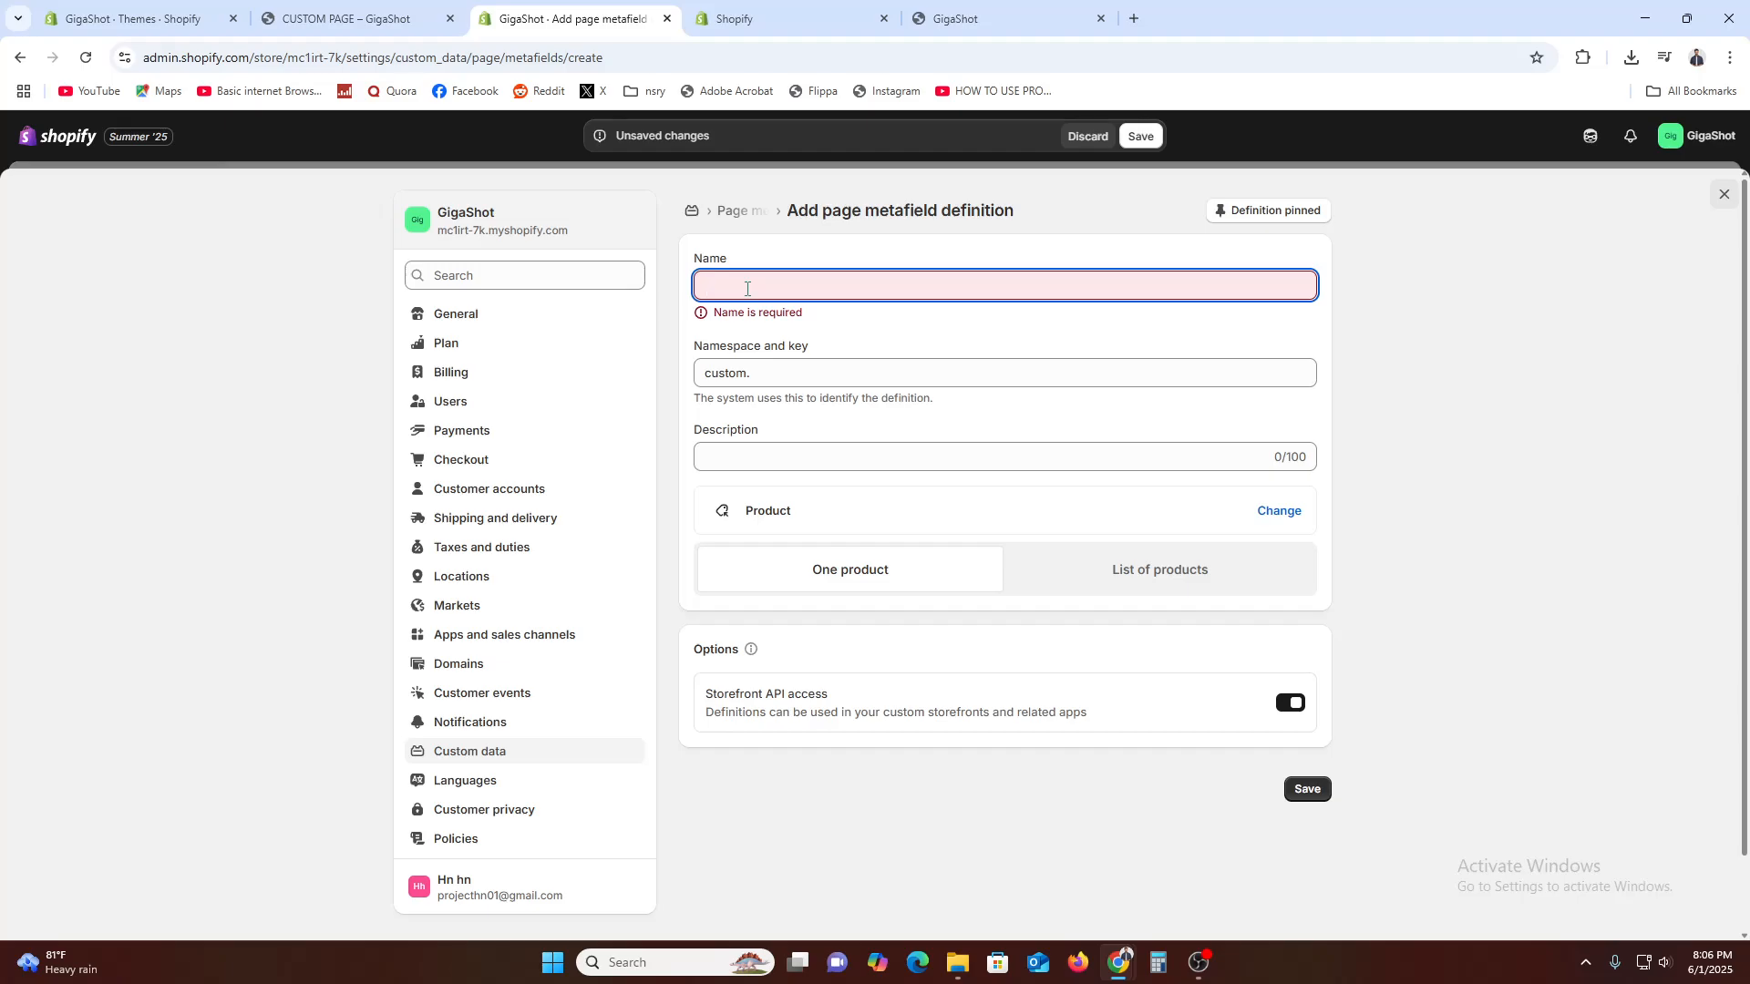
text(M)
text(PROD)
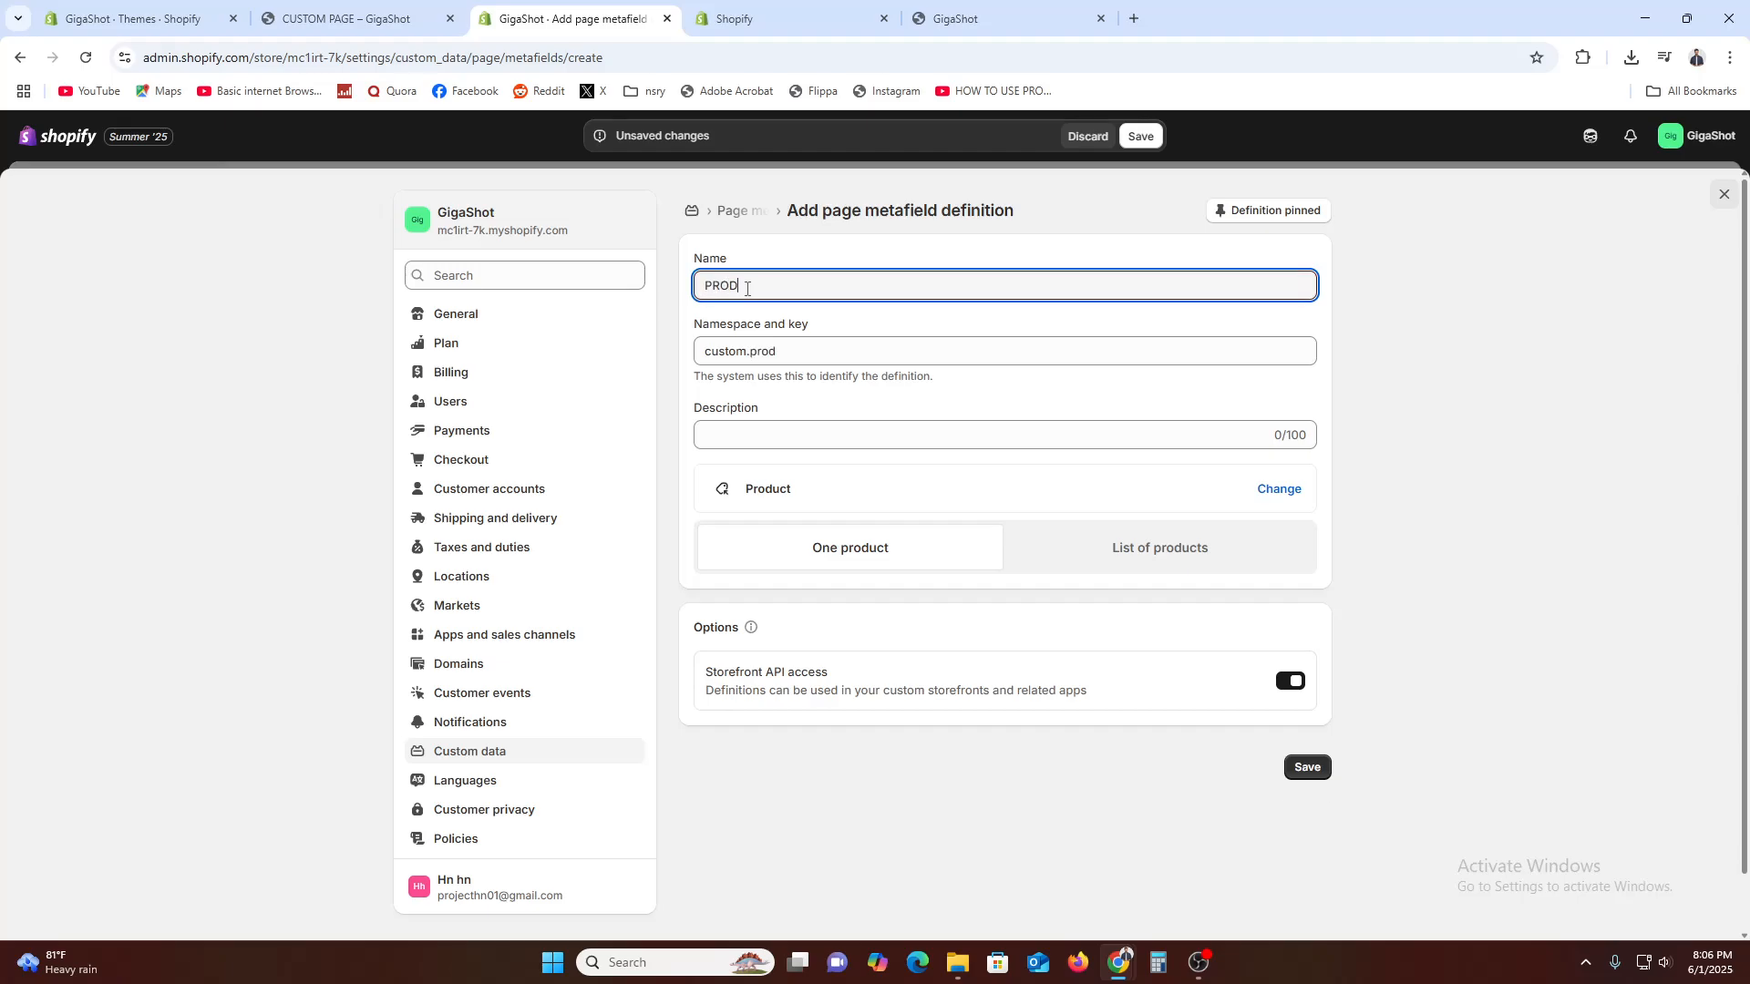
text(UCT_MAHIN)
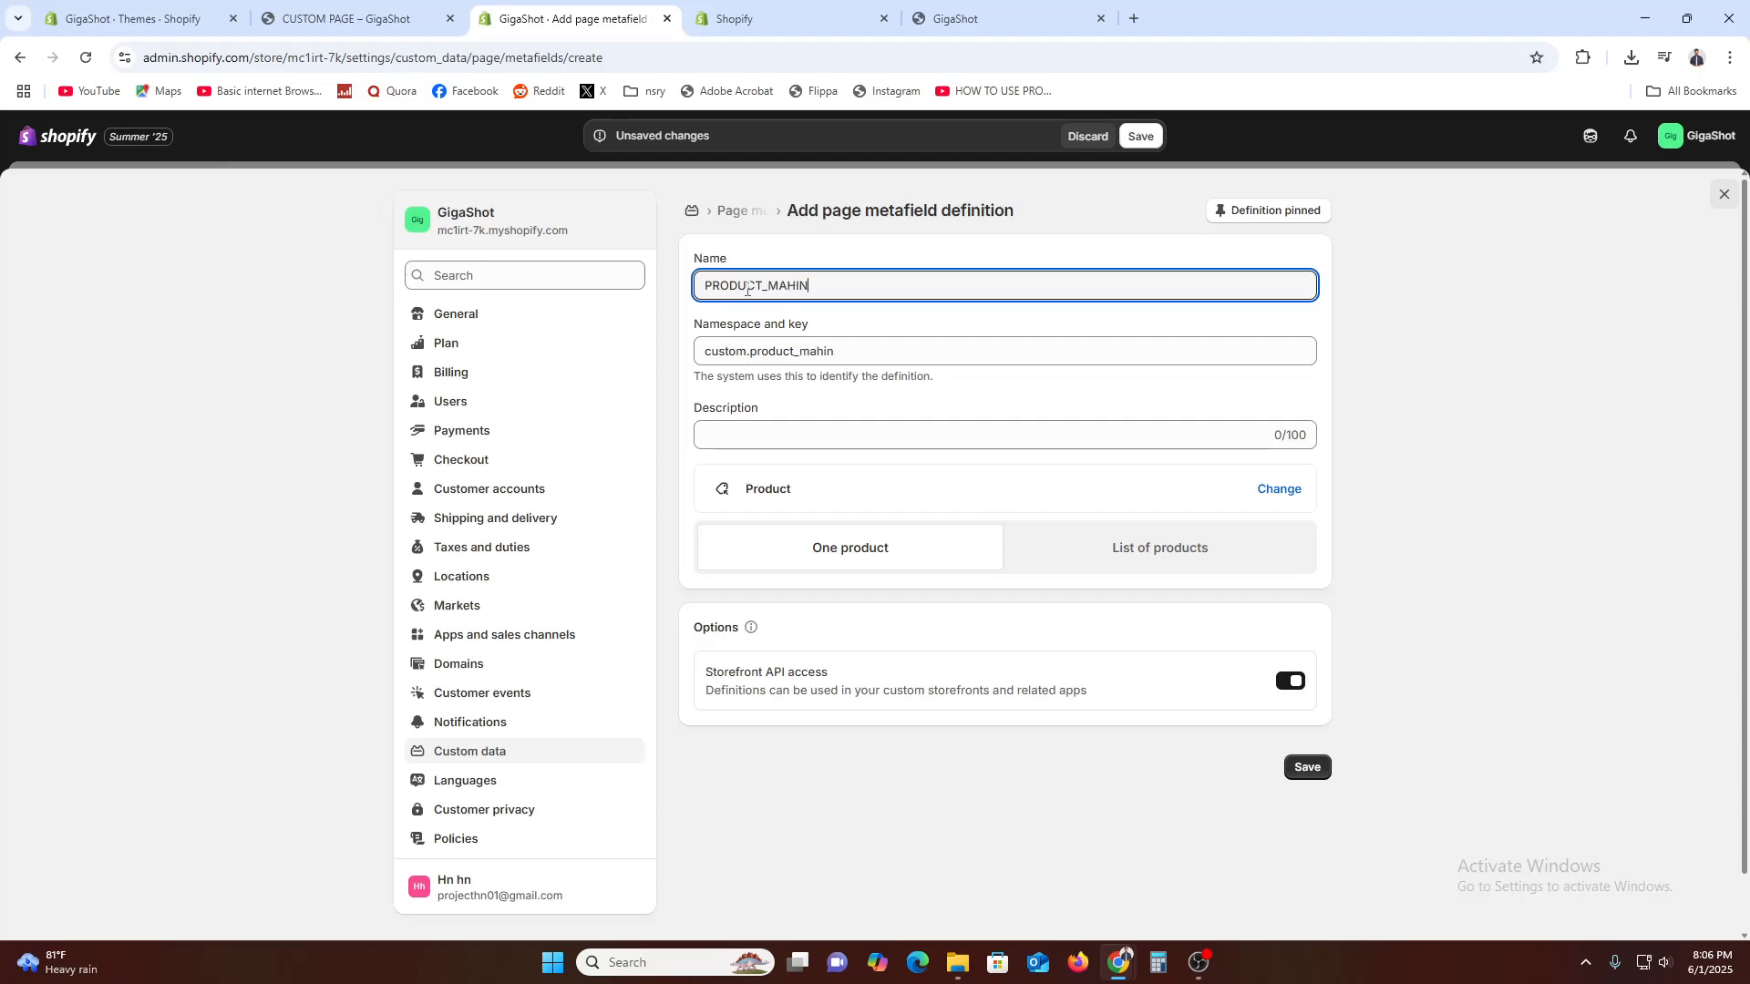
click(1323, 767)
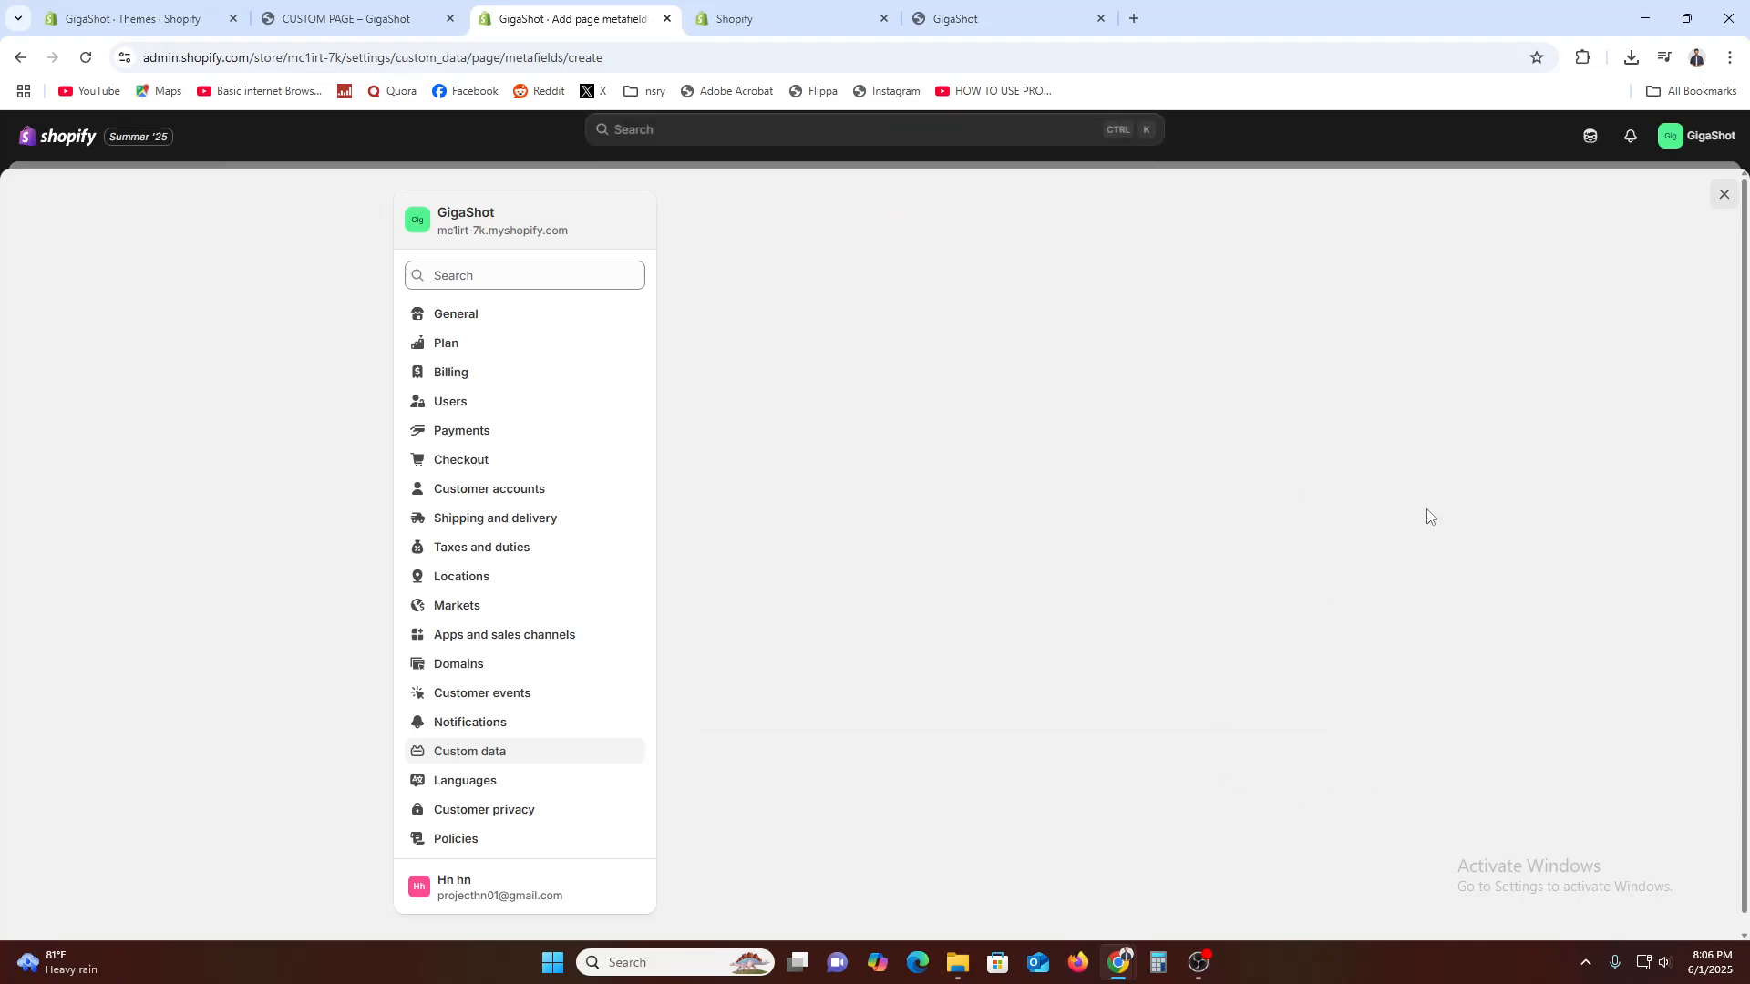
click(1721, 202)
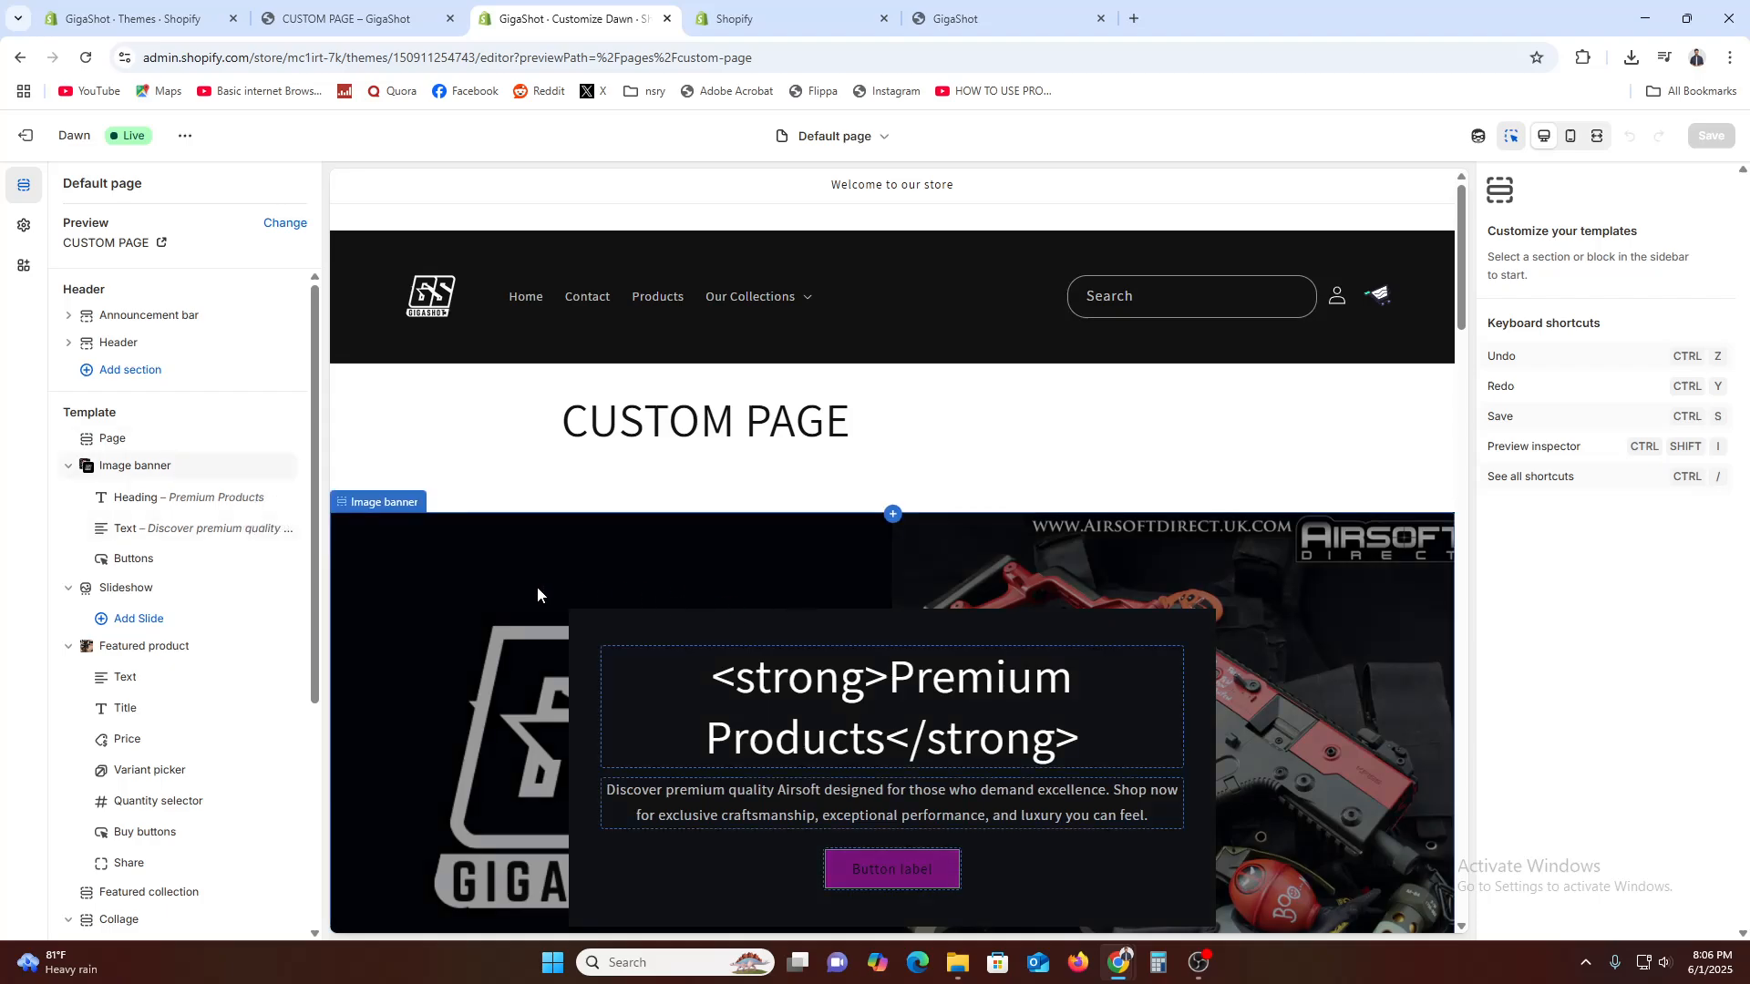
Remove the Image banner section from the Default page template
right_click(506, 583)
click(146, 472)
right_click(147, 471)
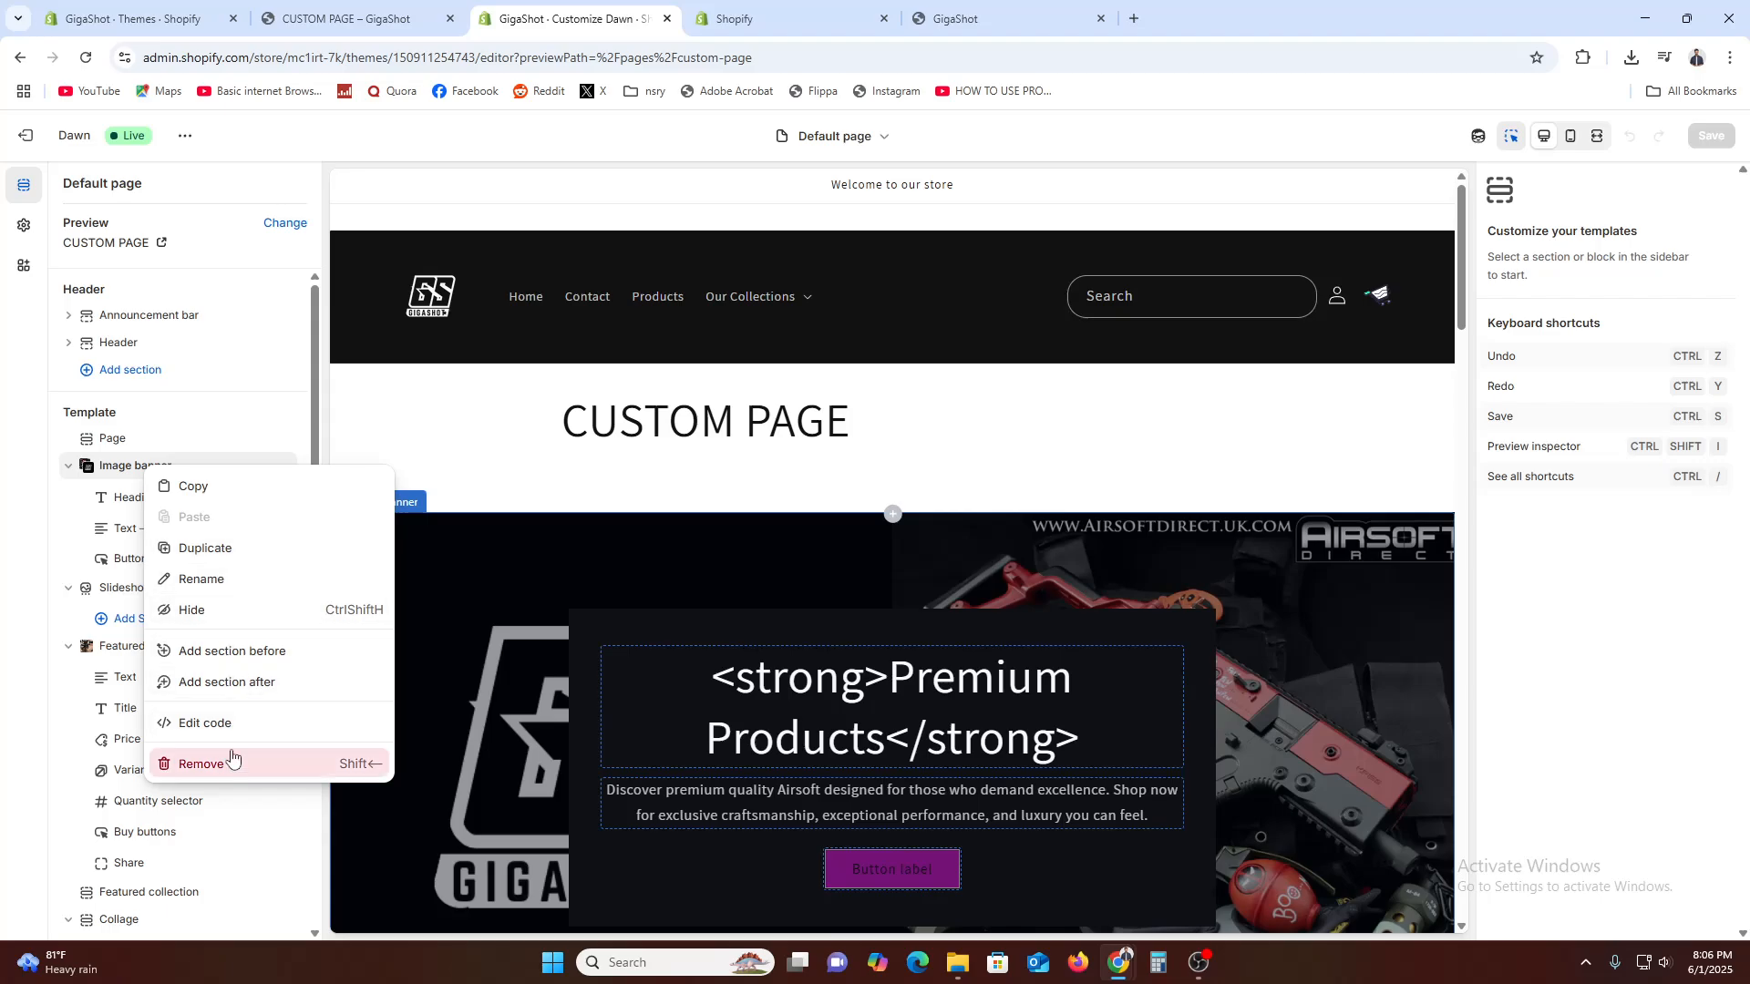
click(203, 765)
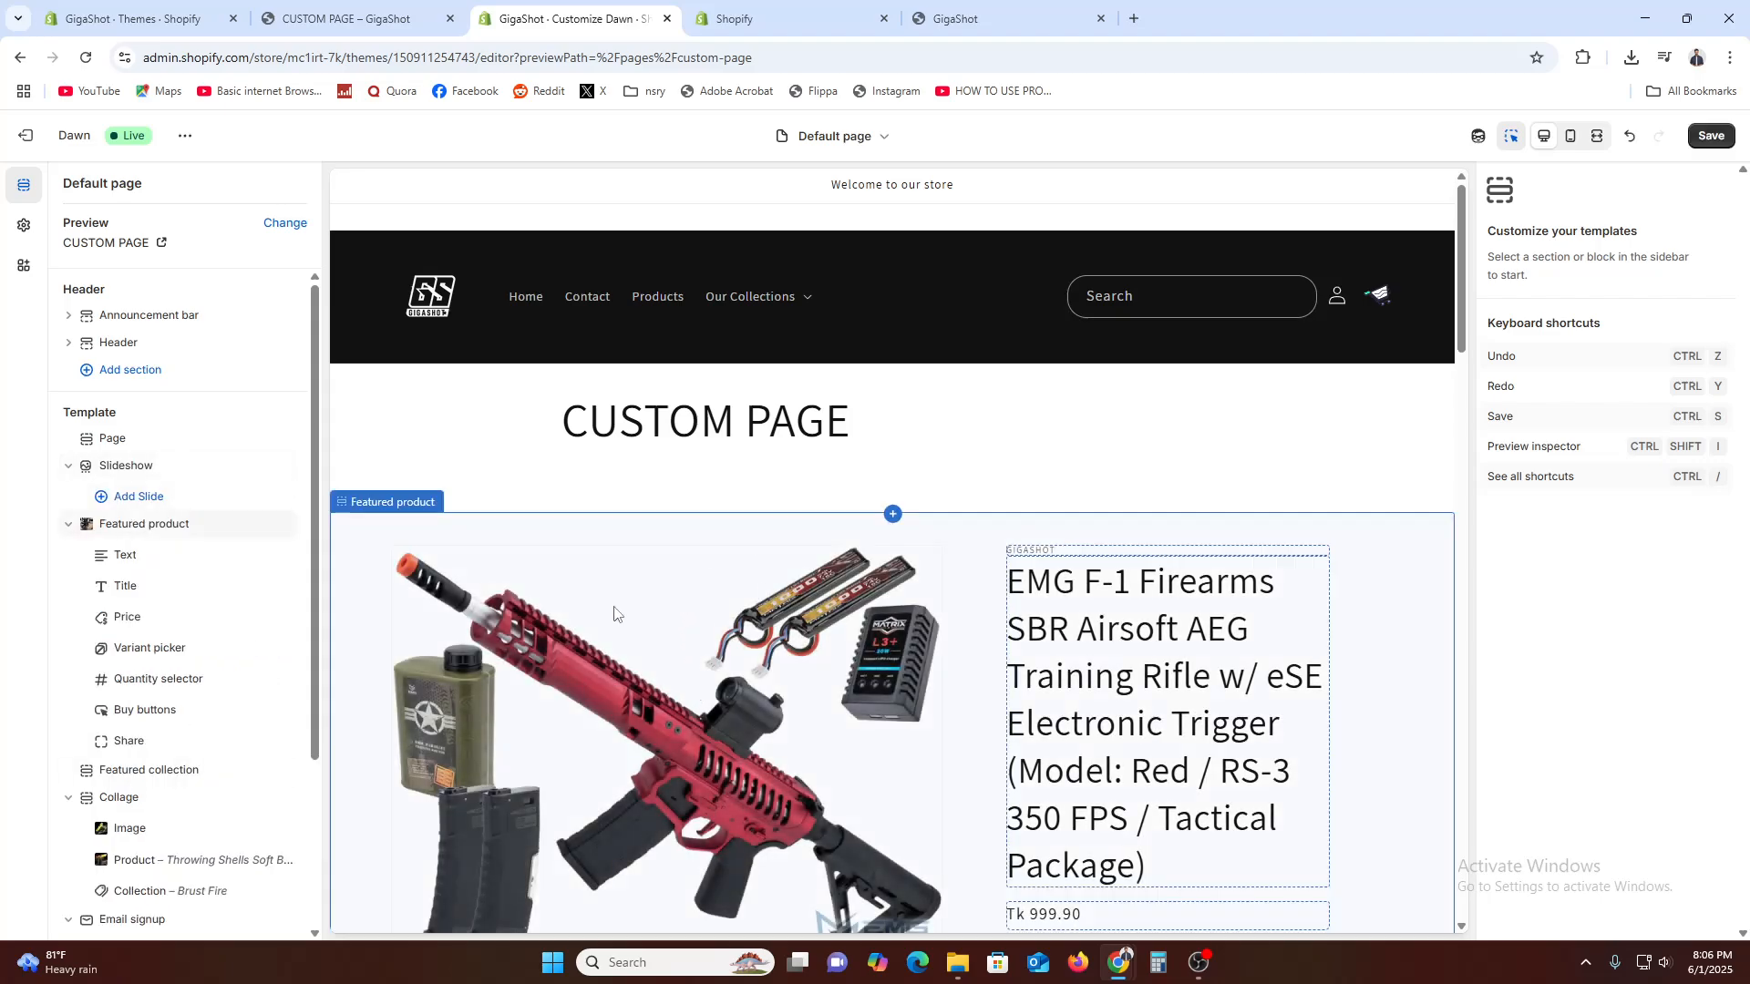
Collapse and hide the Collage and Email signup sections in the page template
scroll(858, 607, down, 2)
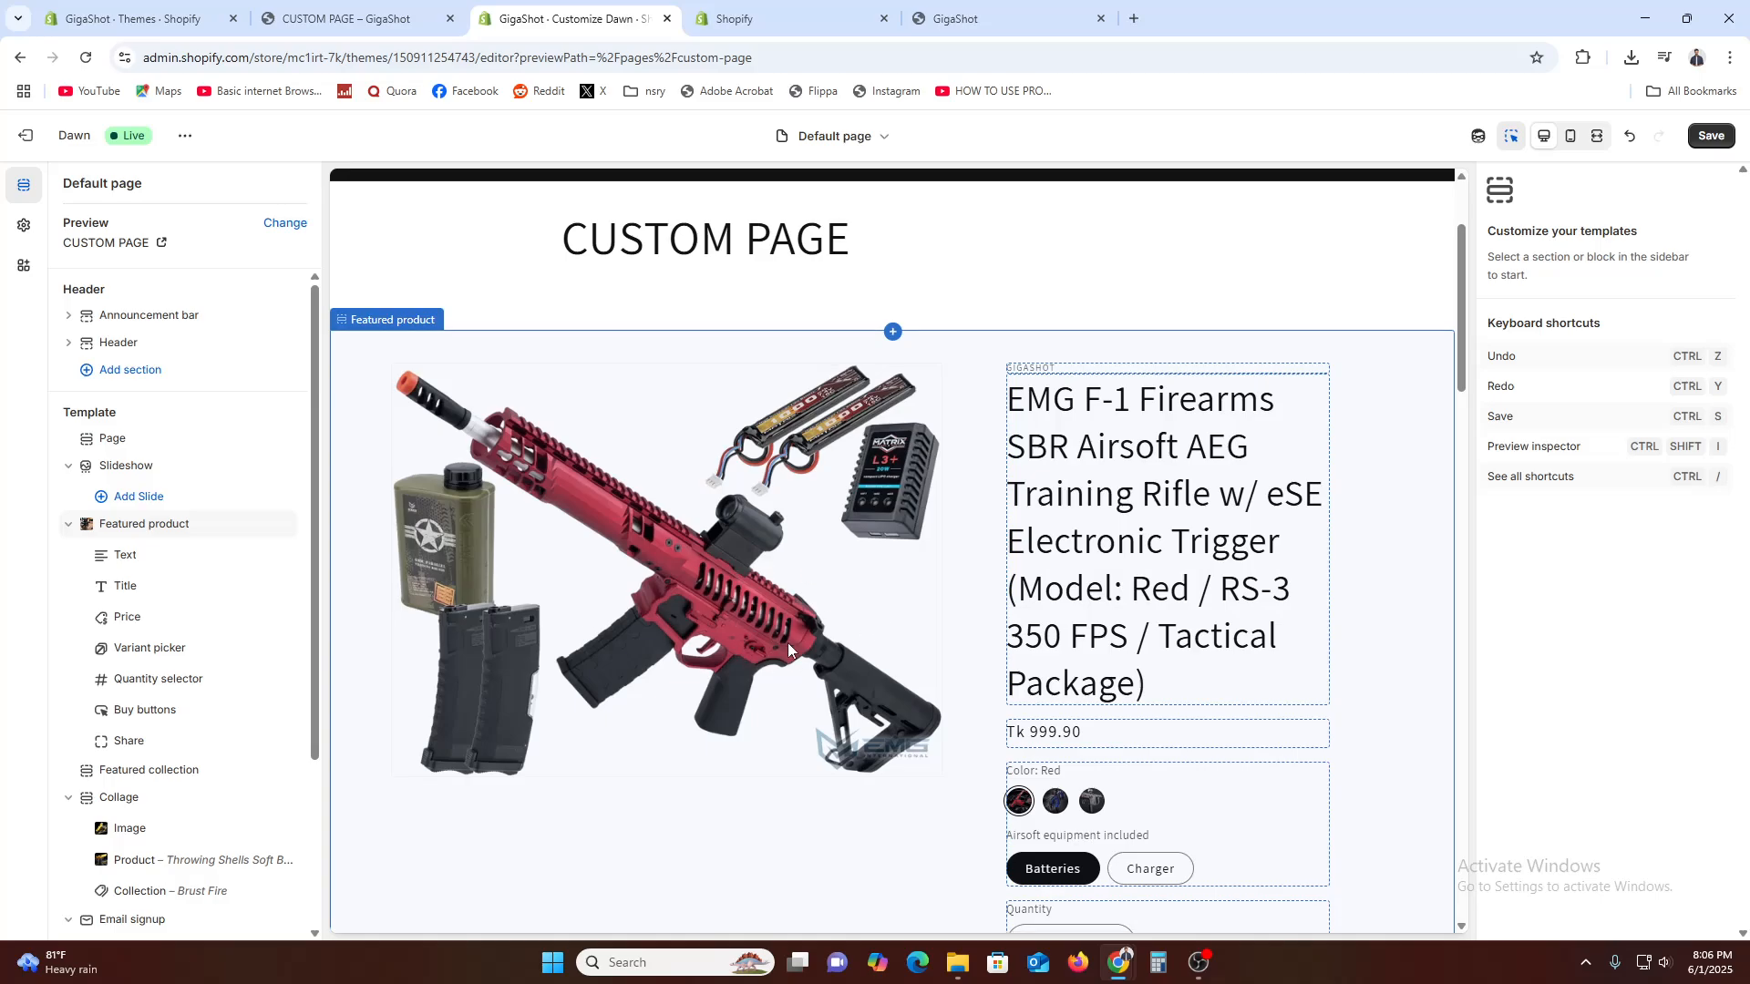
scroll(1176, 511, down, 3)
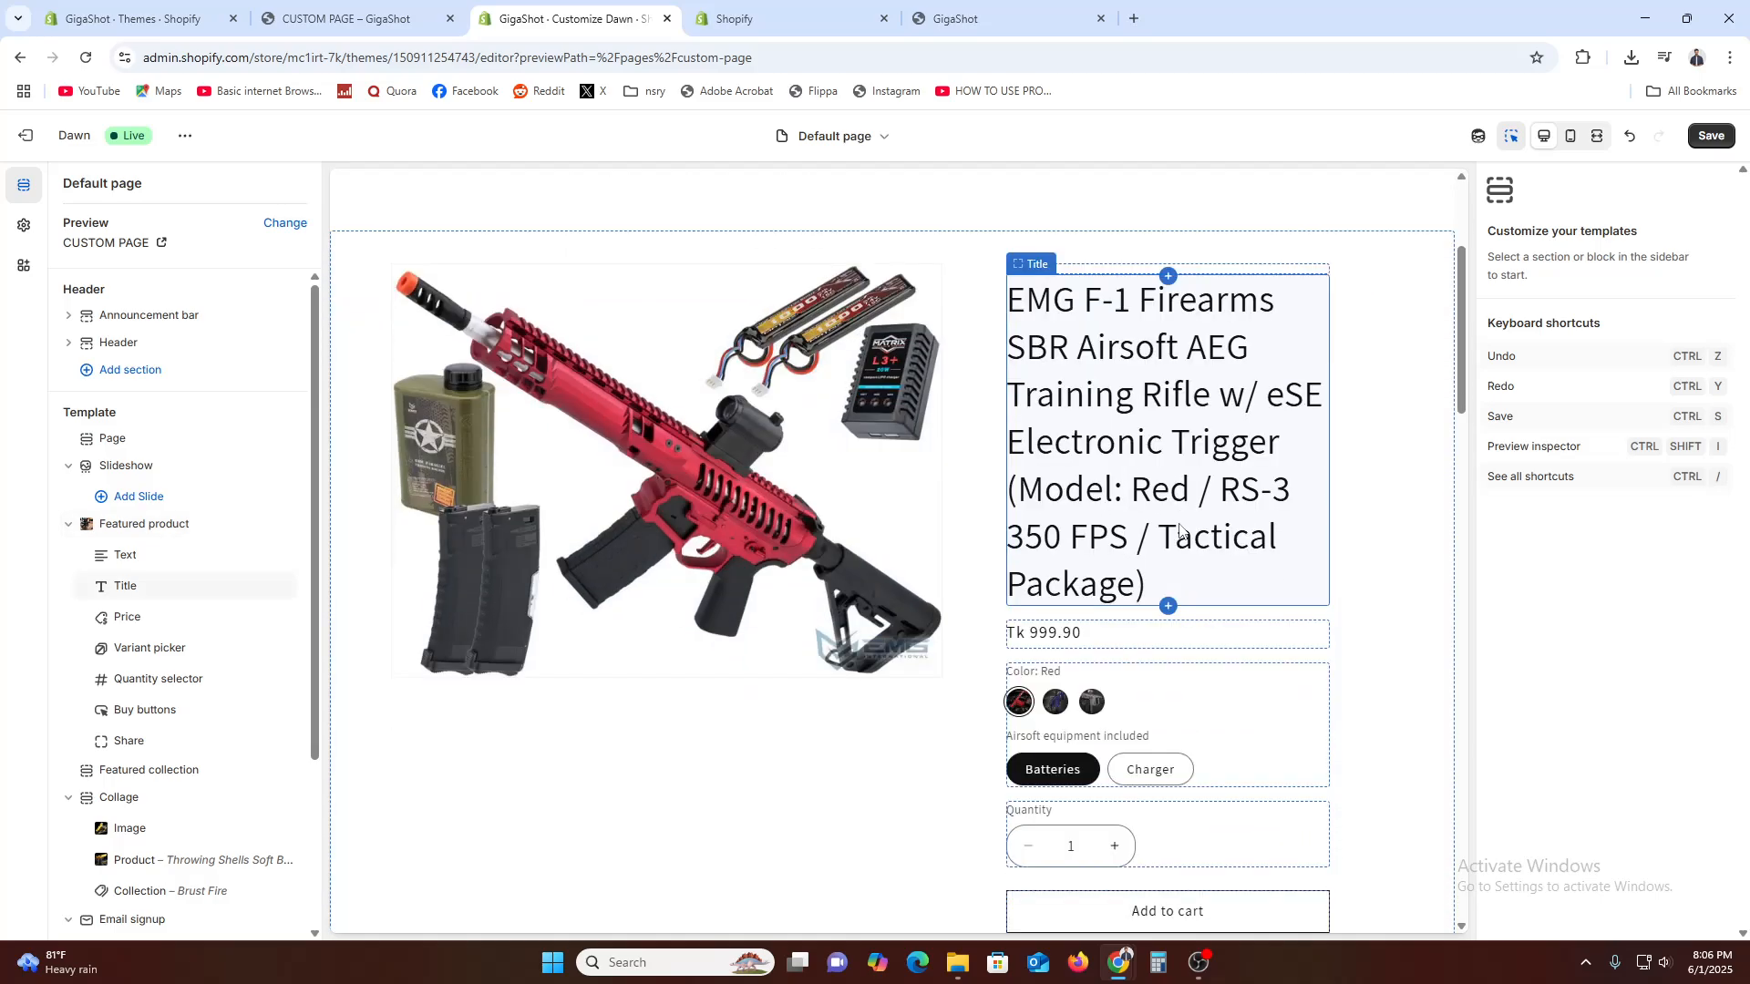
scroll(1184, 582, down, 3)
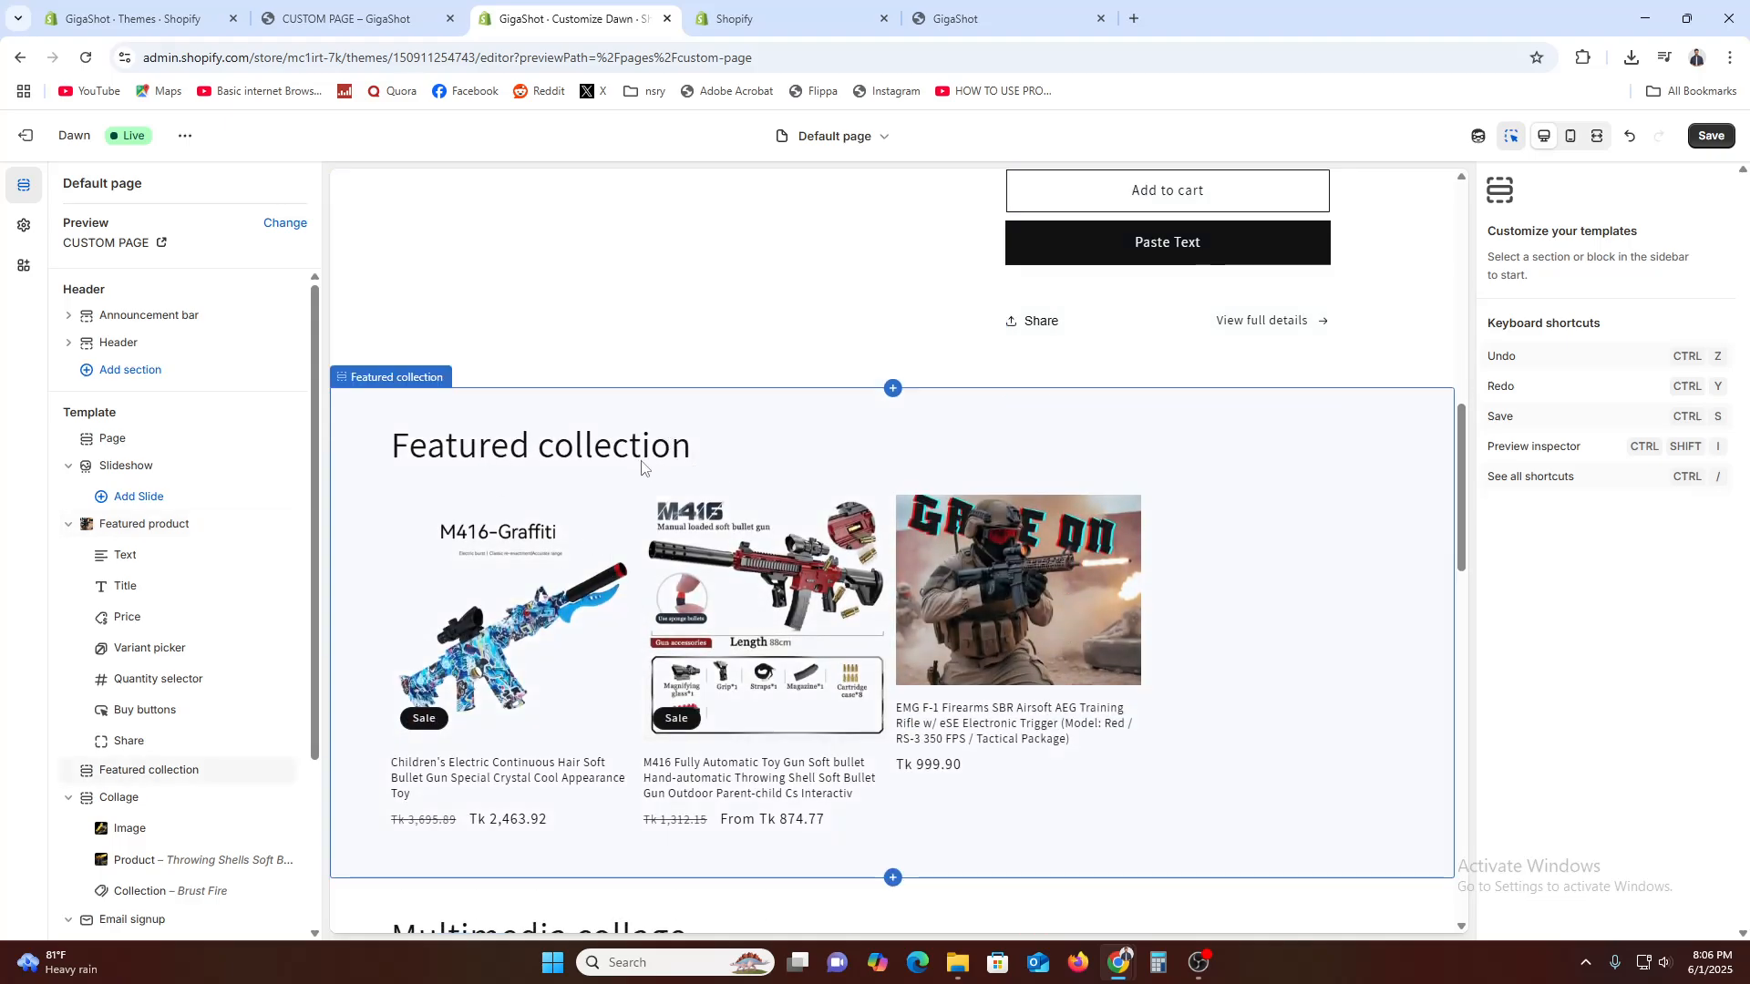
click(68, 800)
click(283, 797)
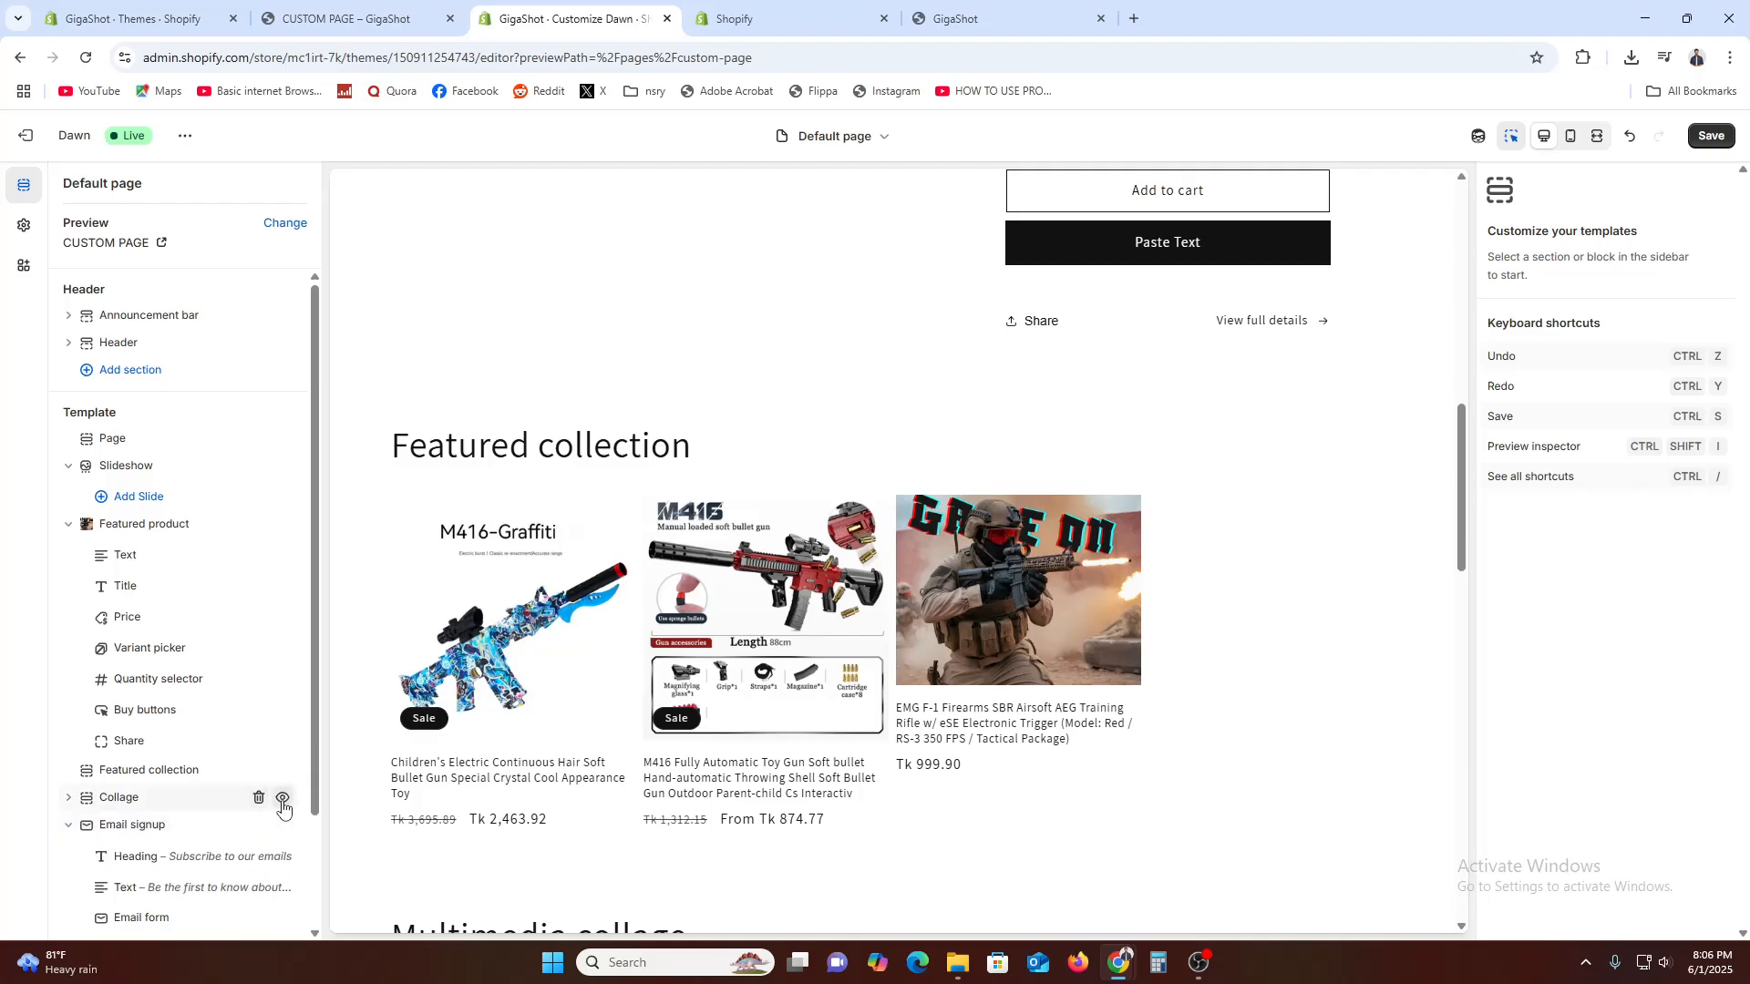
click(68, 825)
click(283, 826)
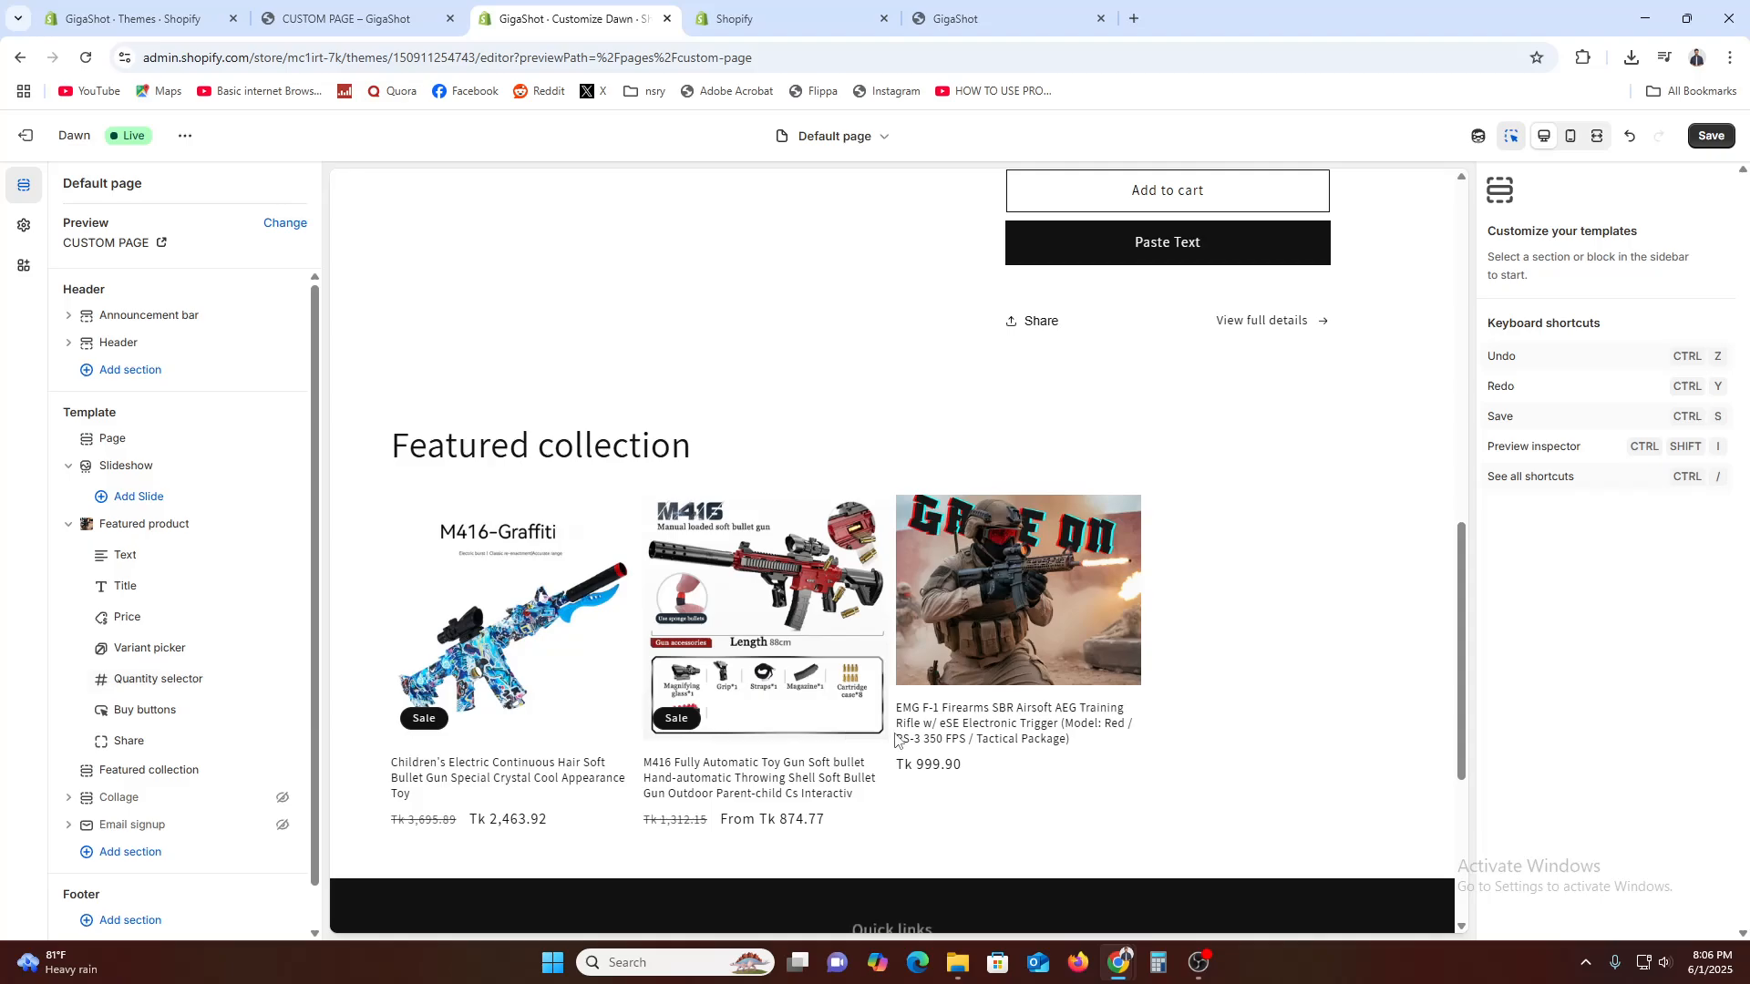
Replace the collection of the Featured collection section with Burst Gun
right_click(782, 629)
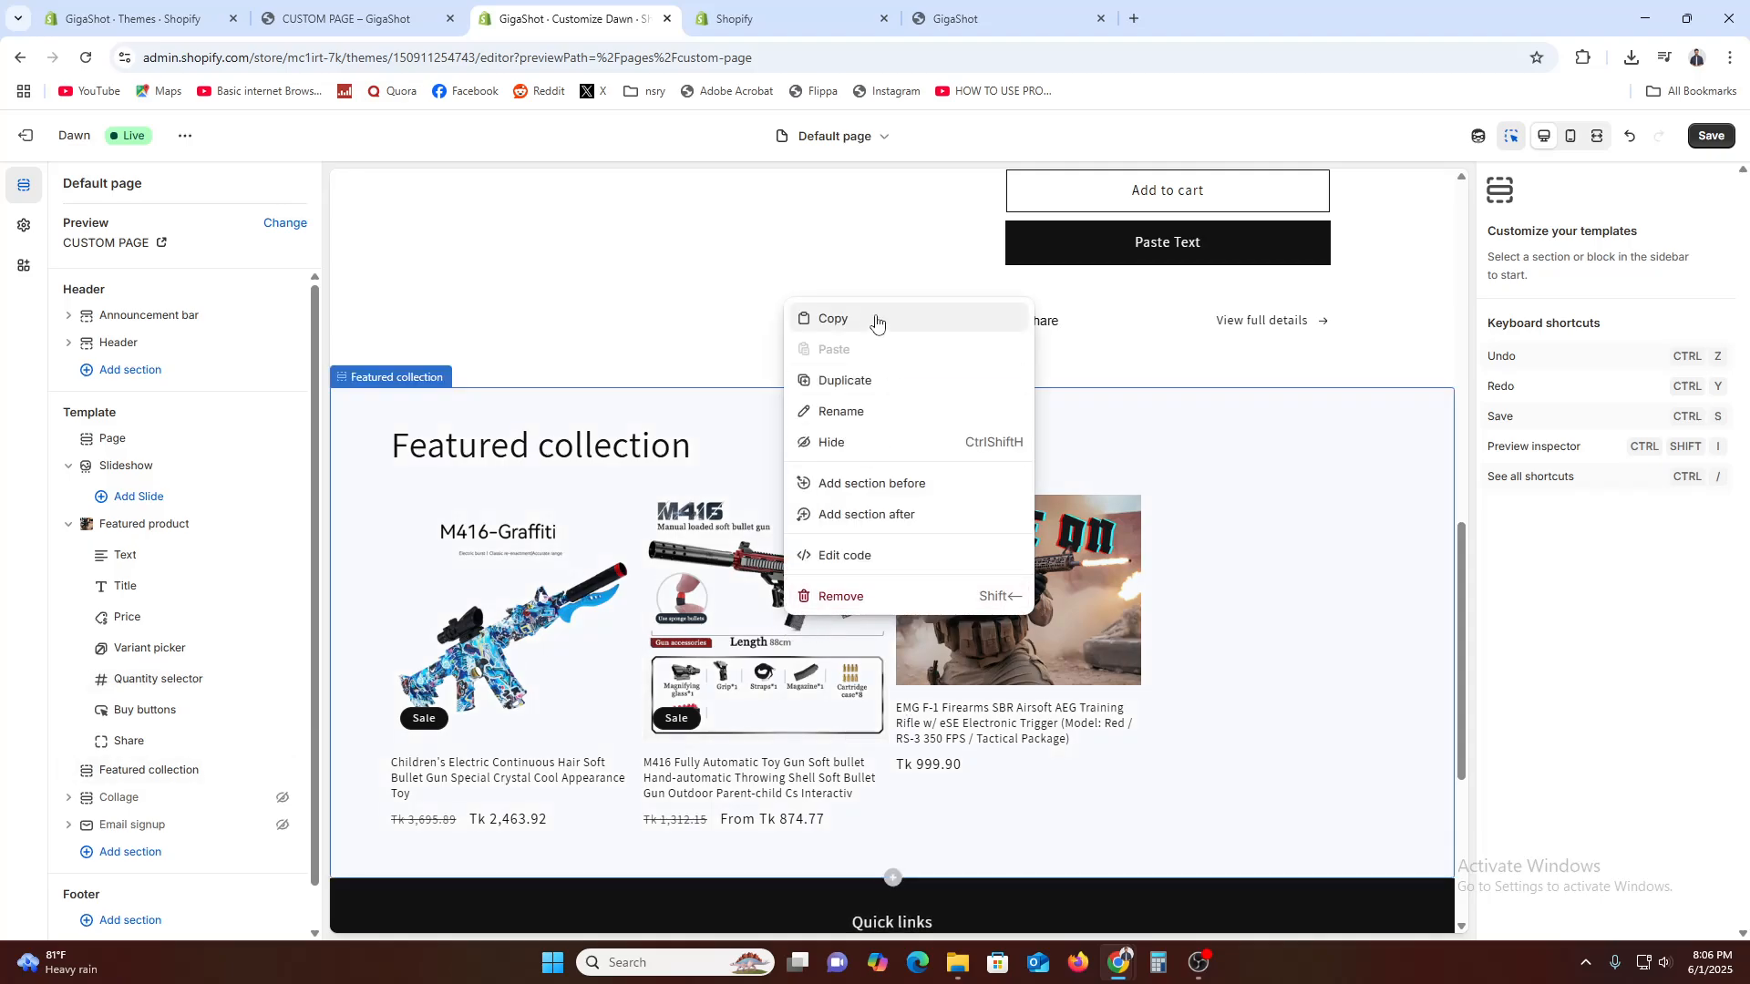
click(173, 772)
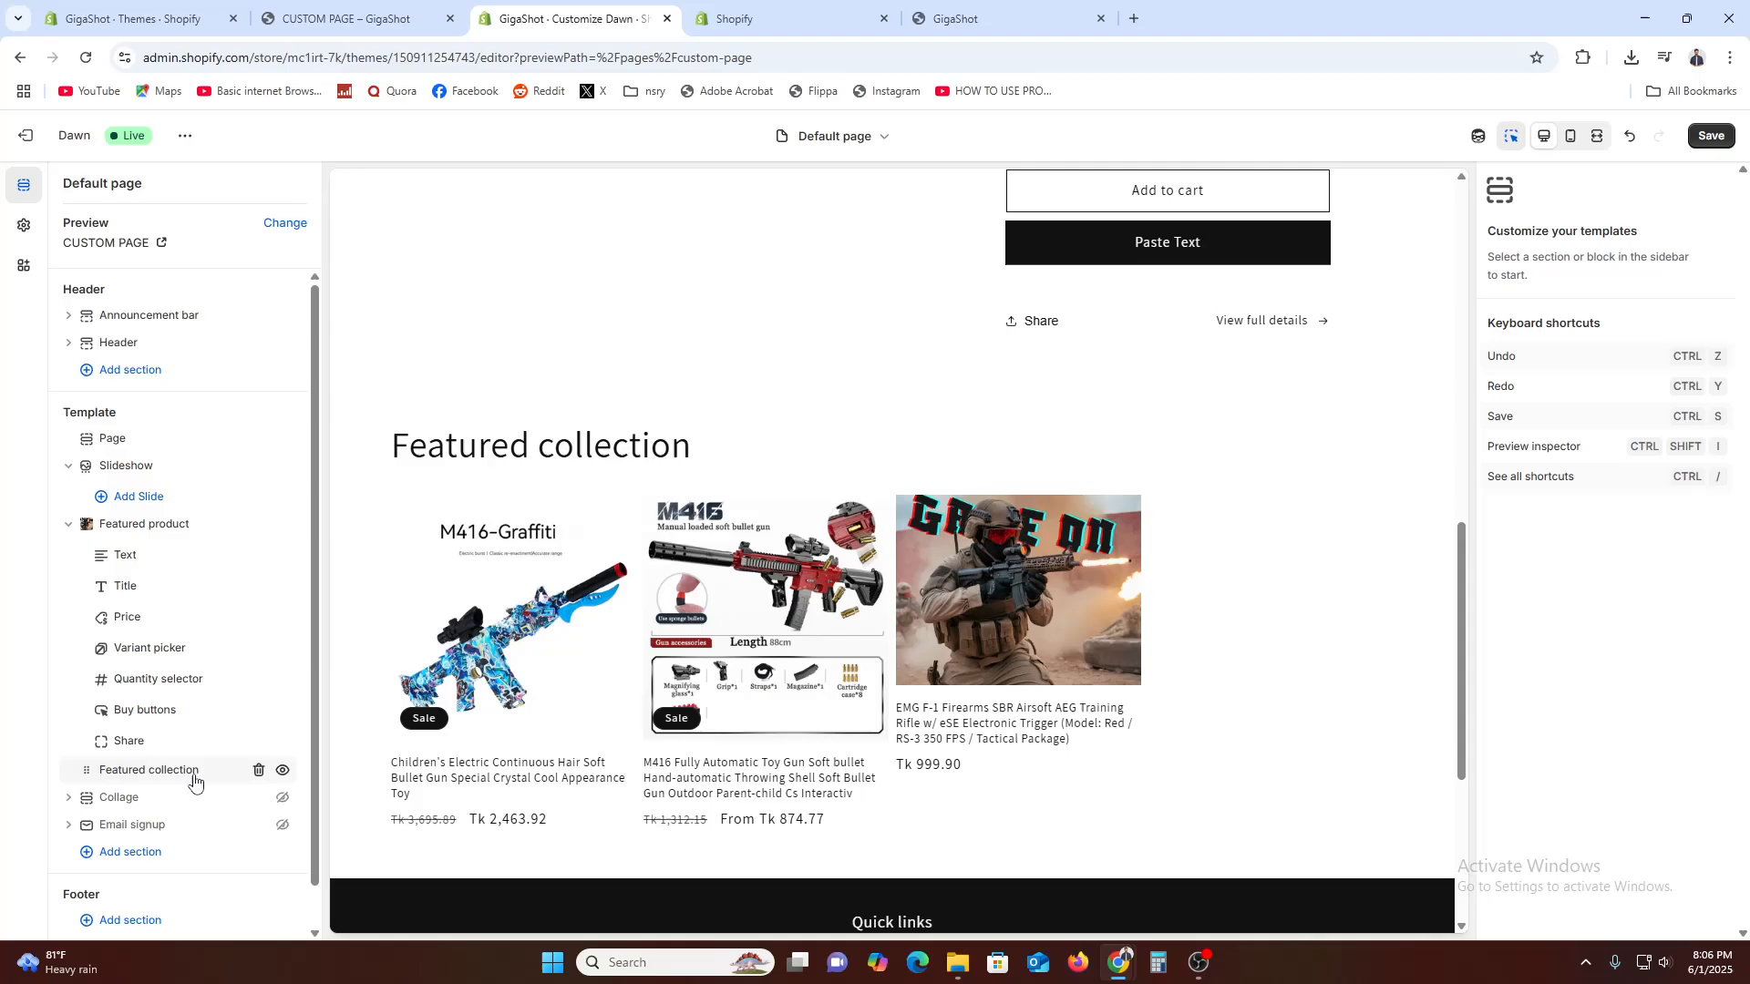
click(193, 777)
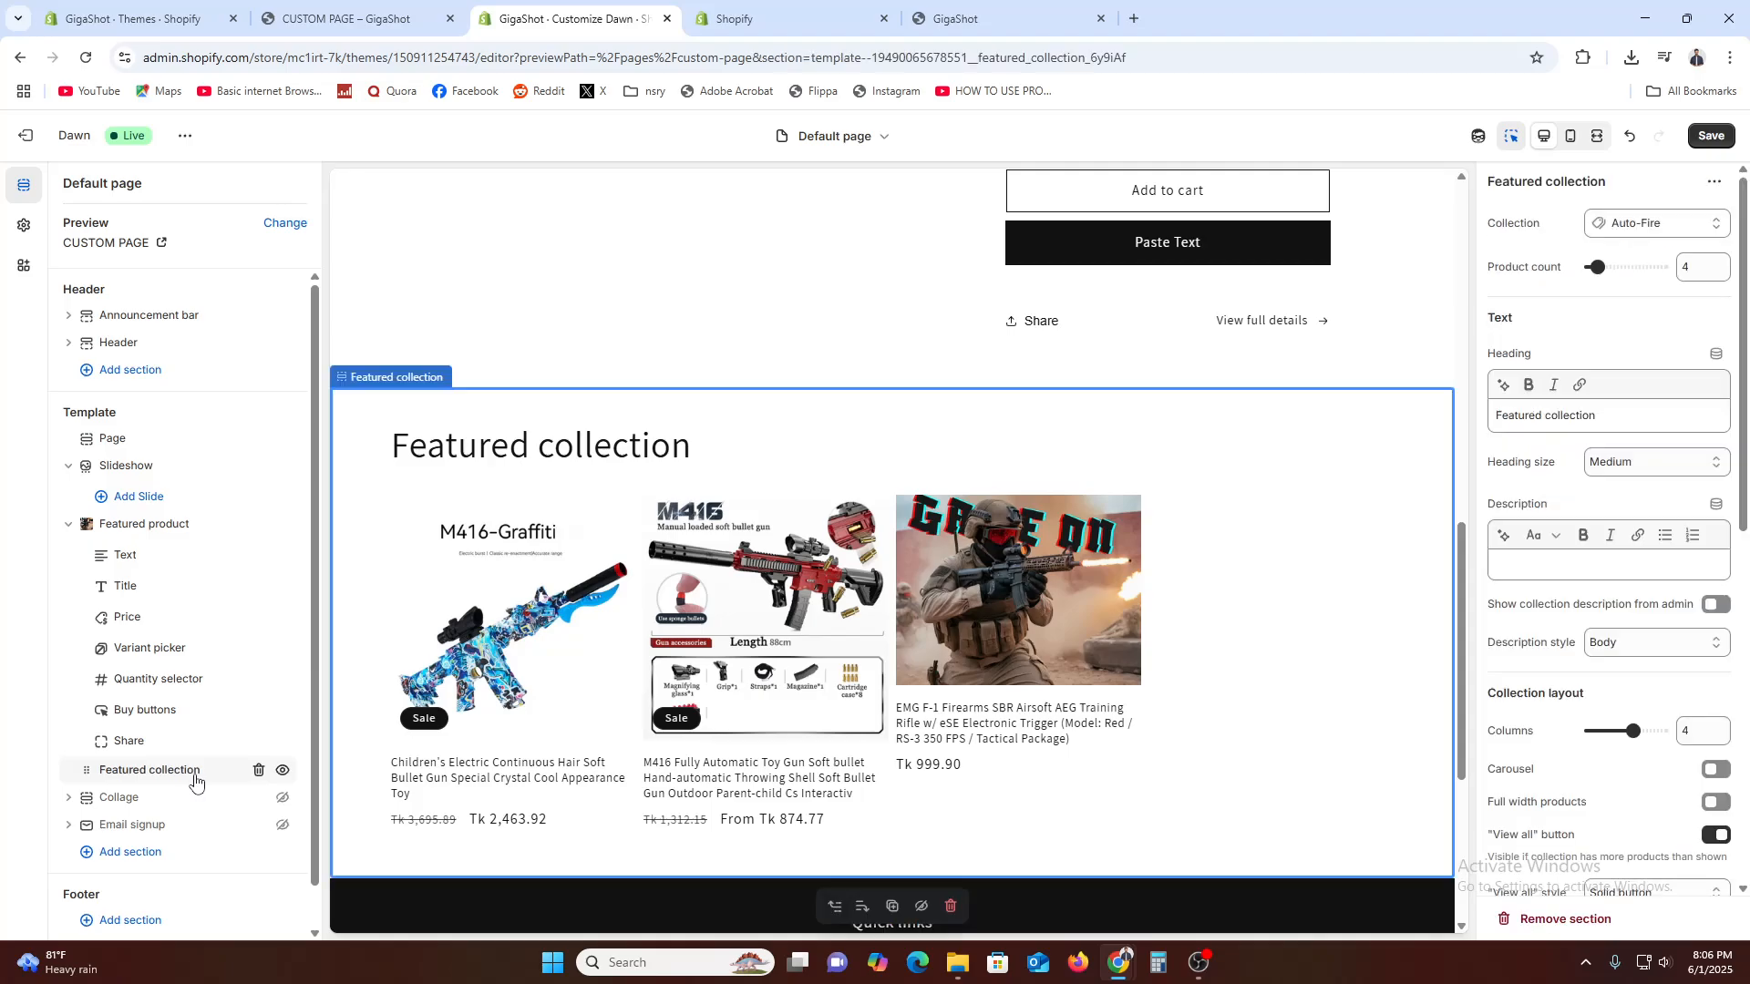
click(1657, 225)
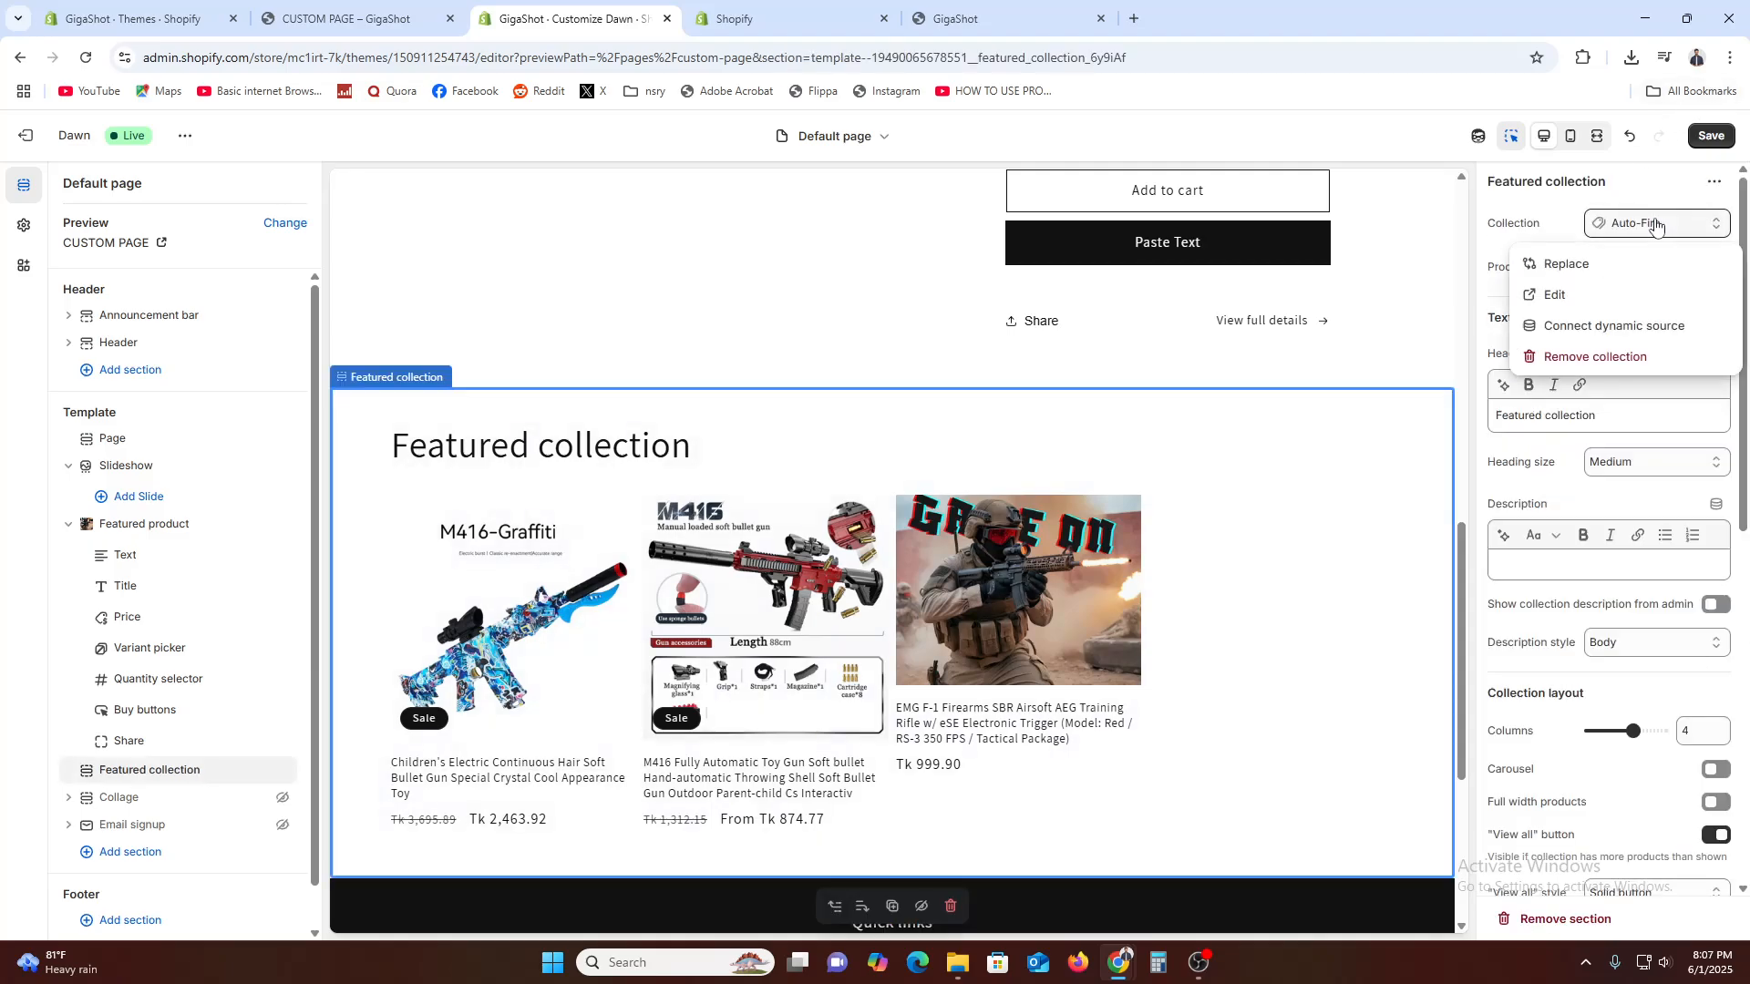
click(1632, 265)
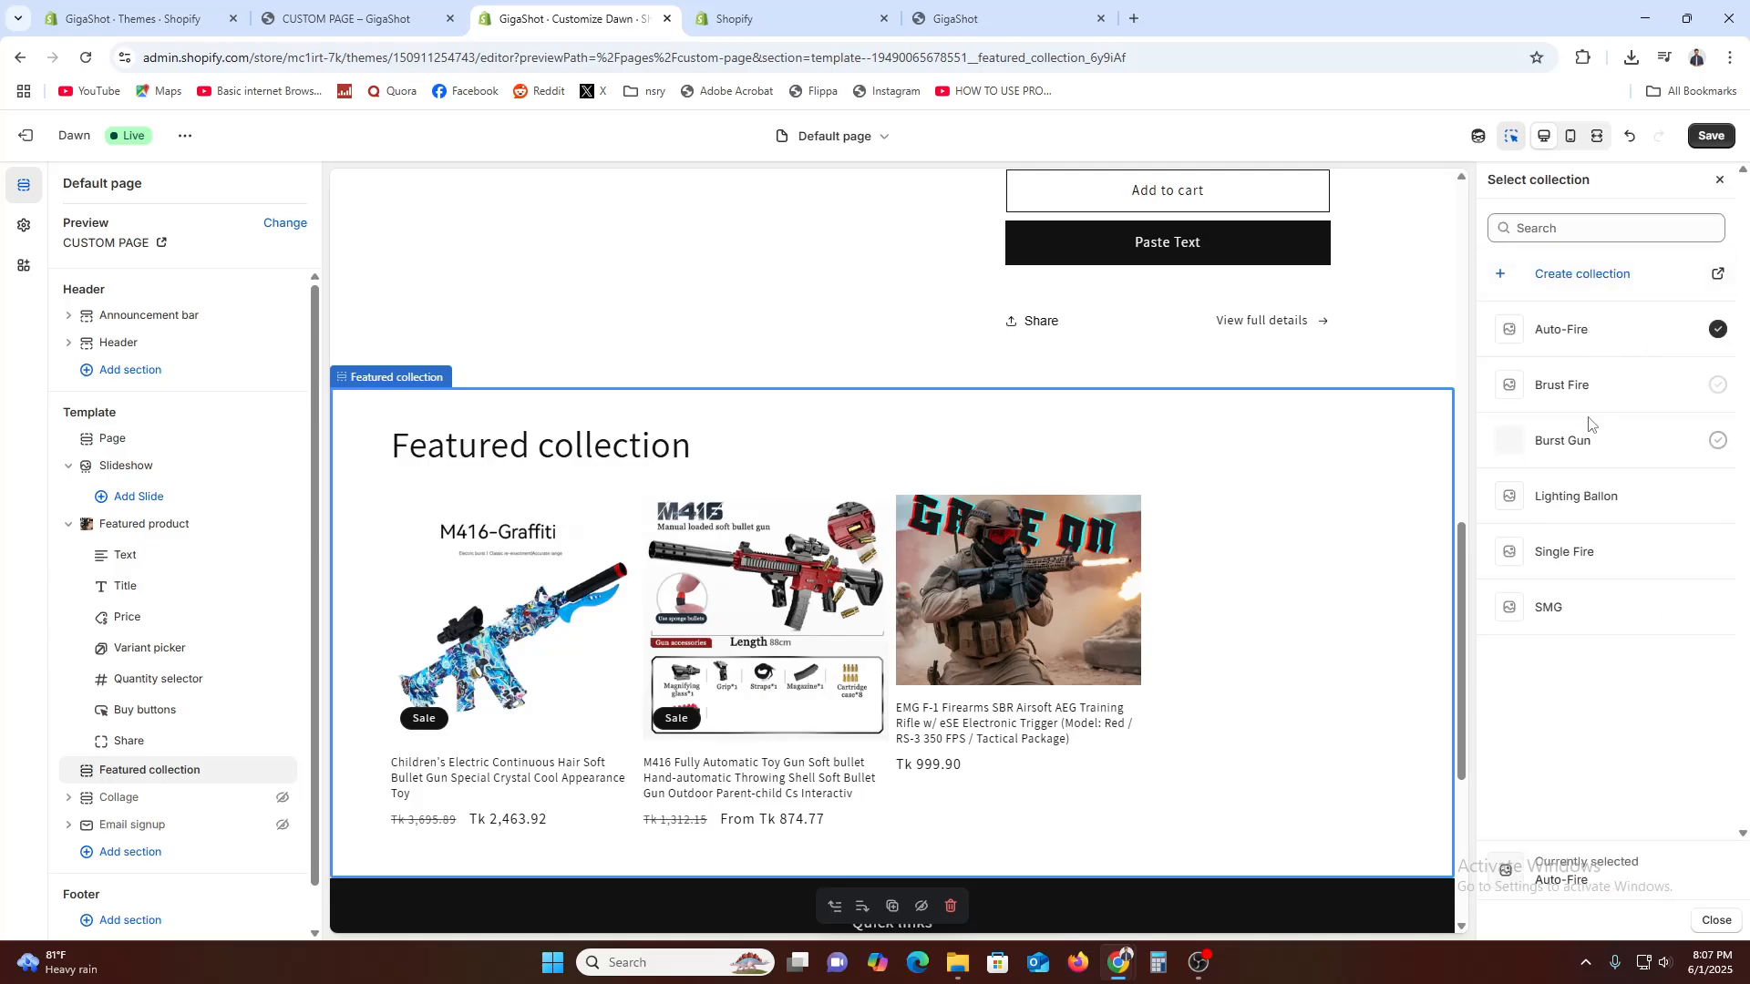
click(1587, 440)
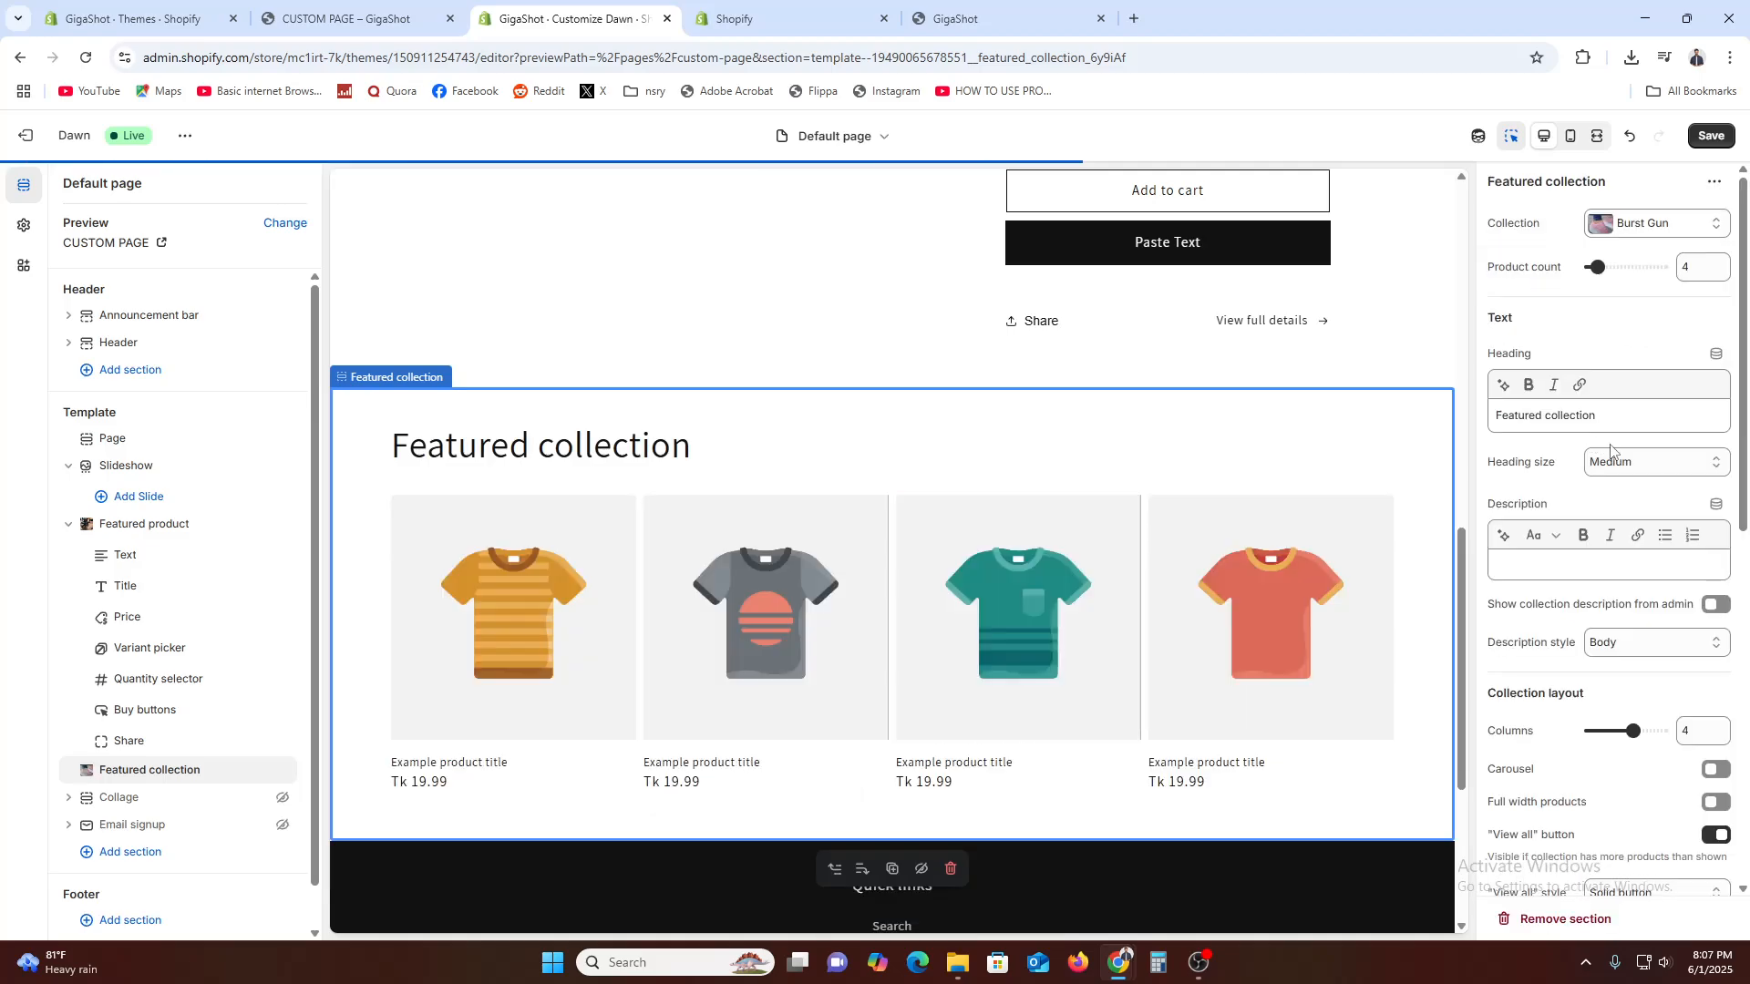
Replace the collection of the Featured collection section with Brust Fire
click(1651, 225)
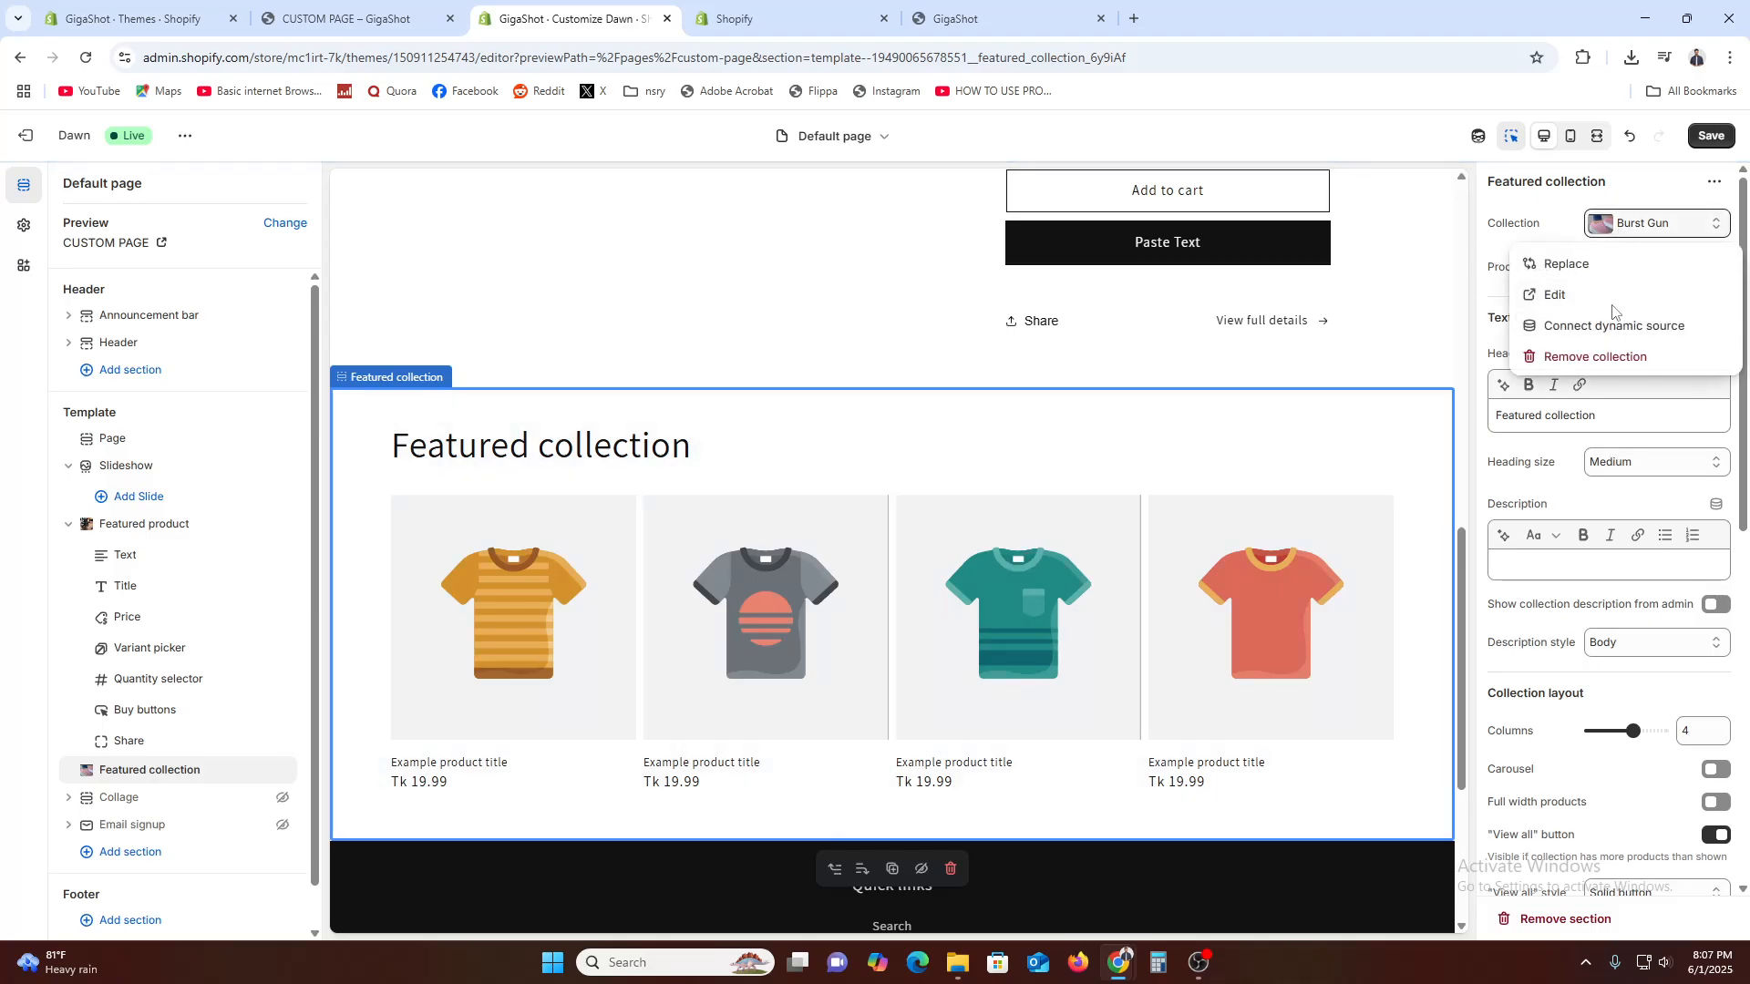
click(1610, 266)
click(1600, 392)
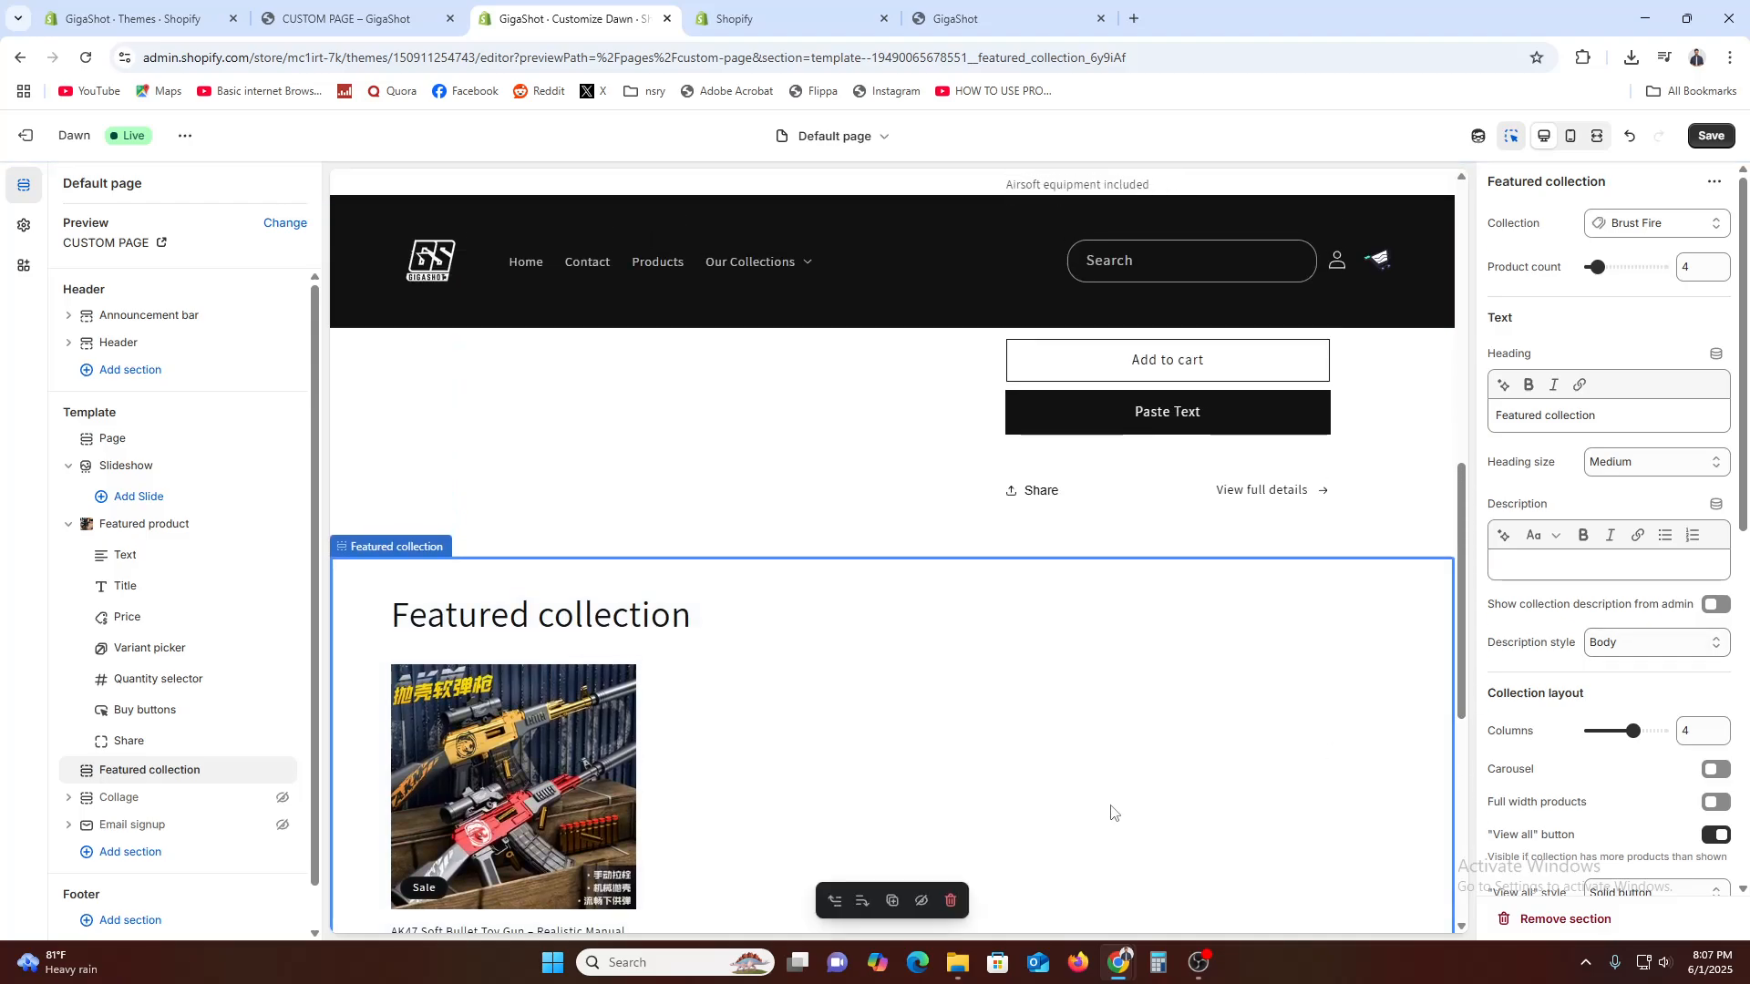
Check which product metafields can be connected to the Title block of the Featured product section
scroll(1234, 863, up, 5)
right_click(808, 566)
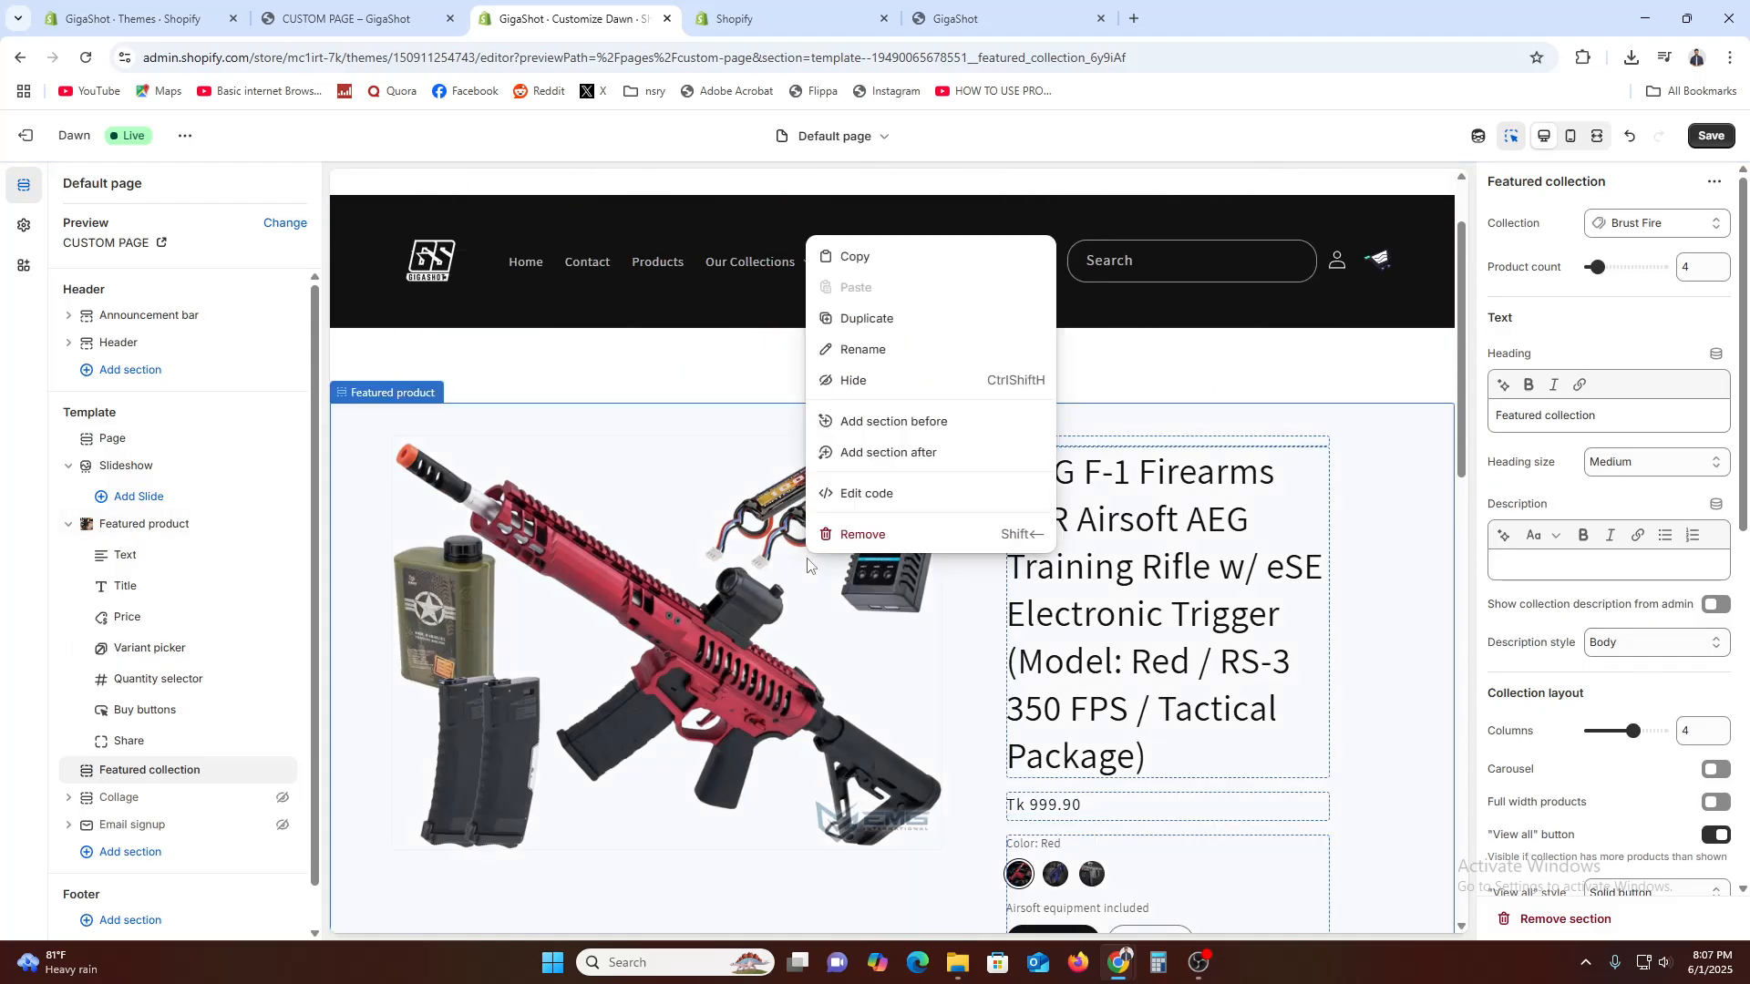
click(862, 259)
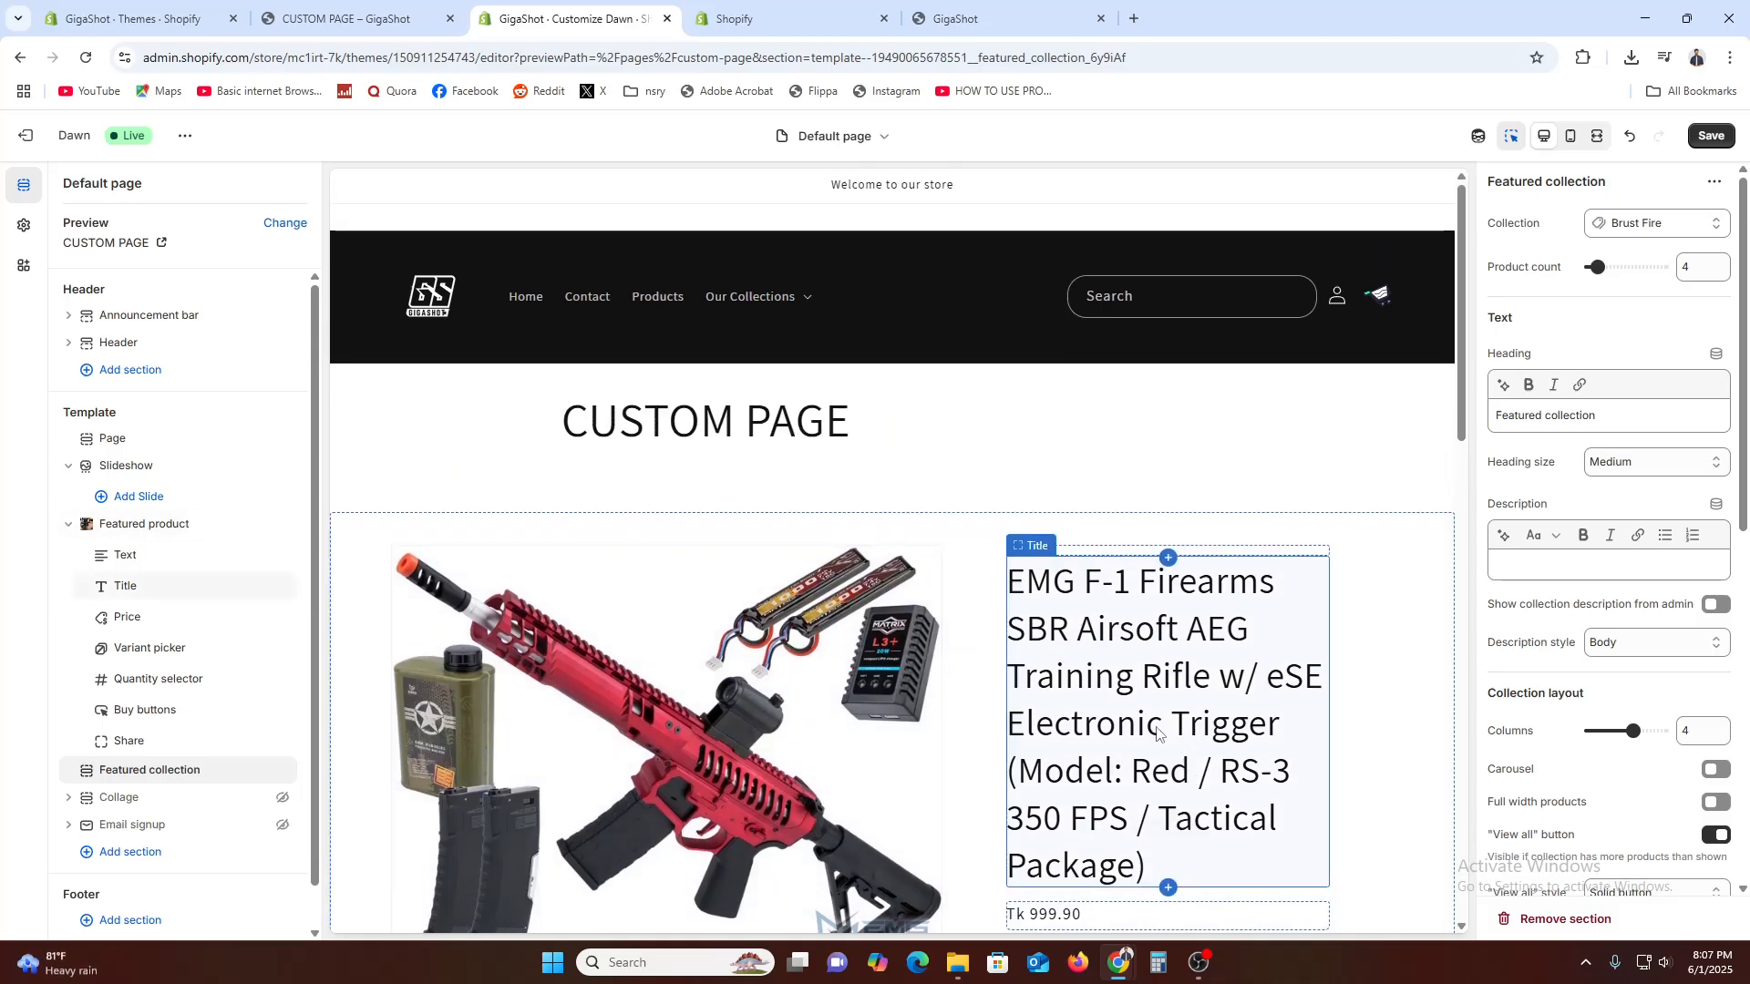
click(1181, 746)
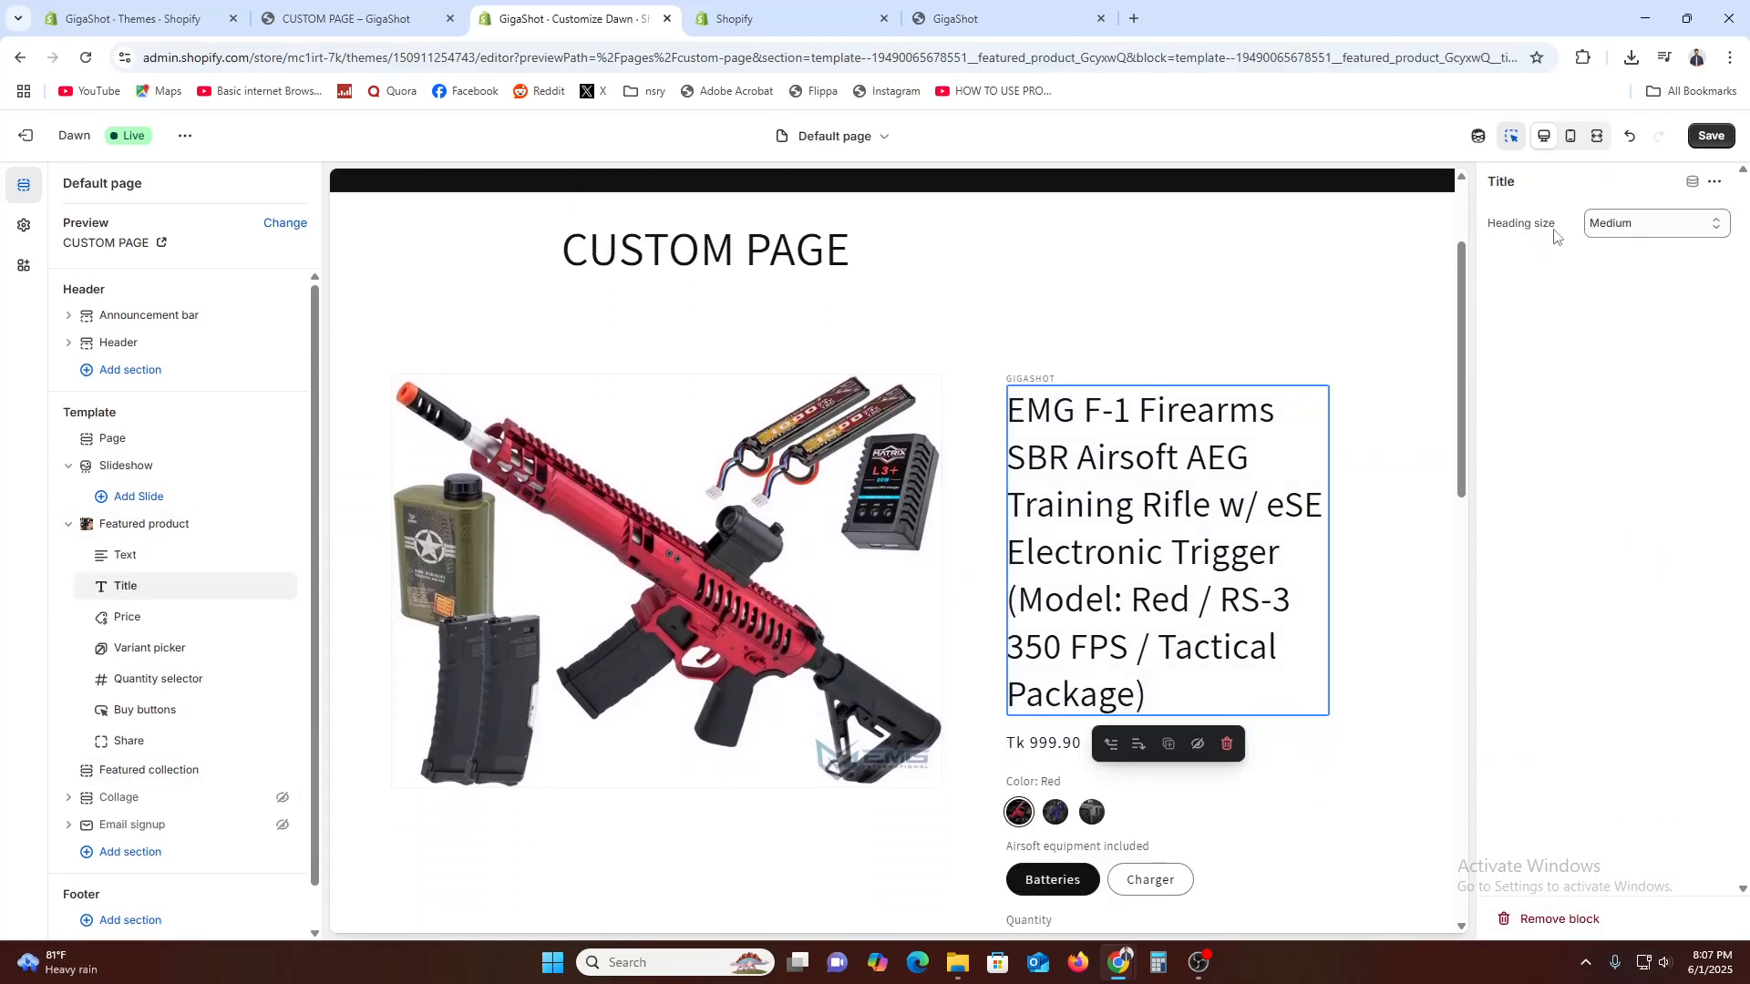
click(1692, 184)
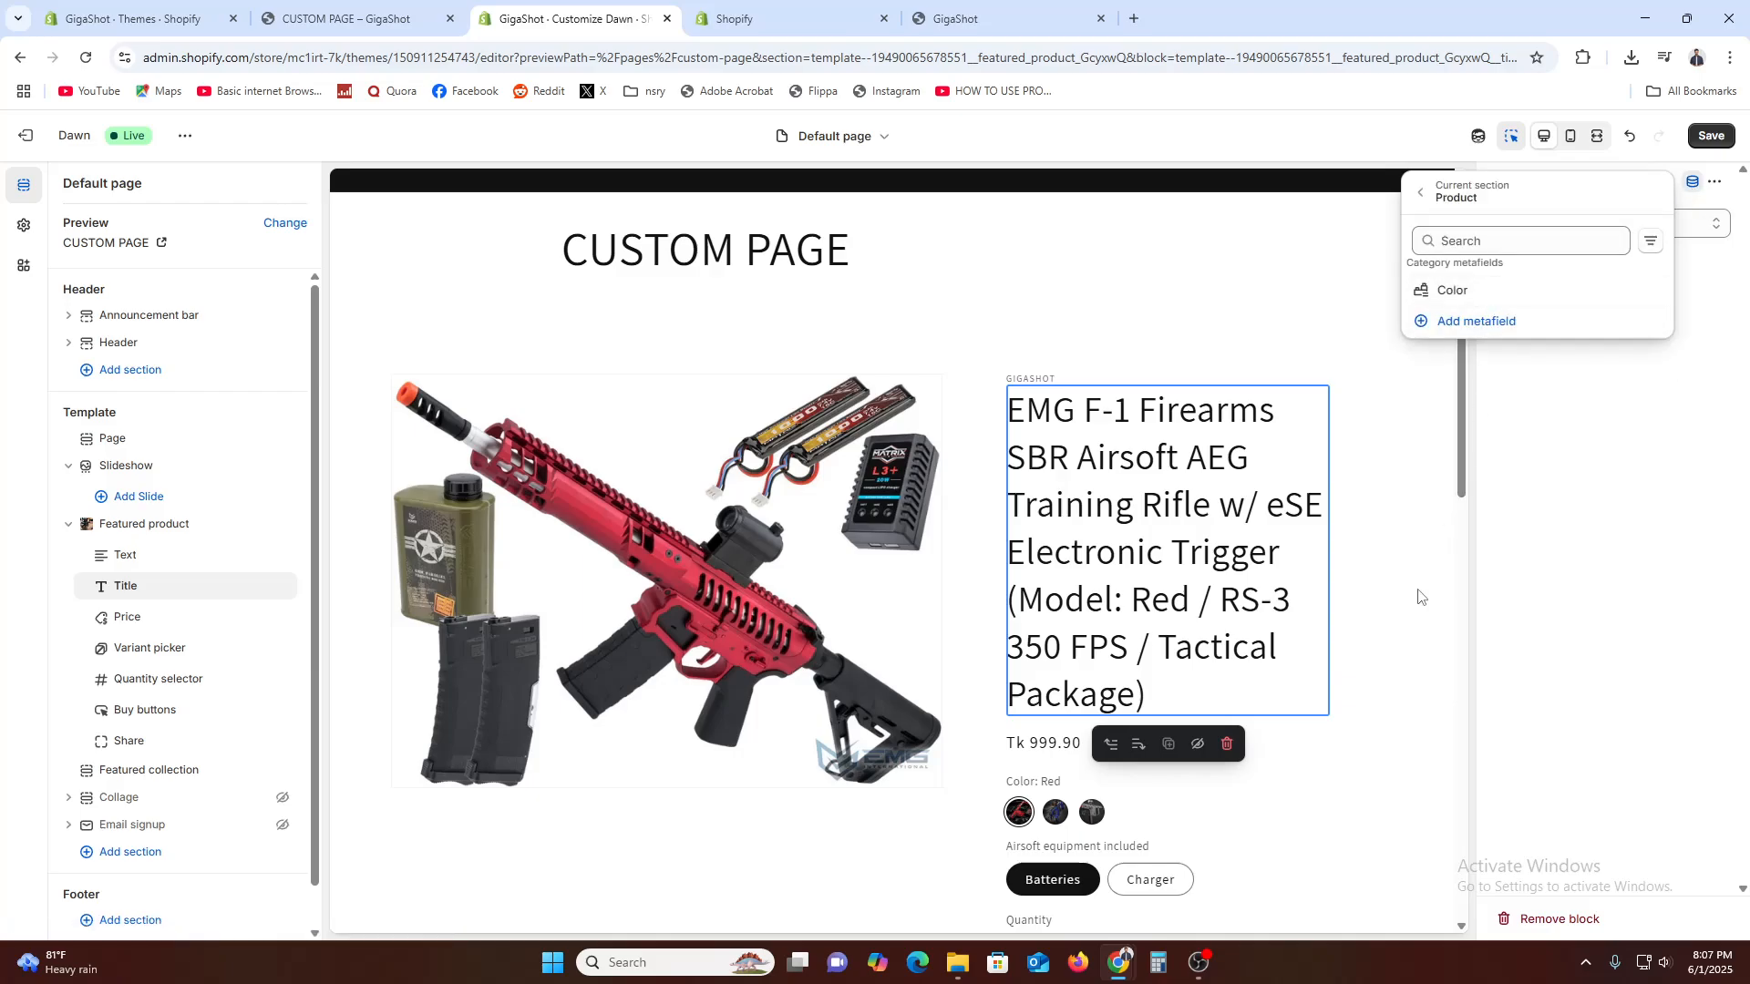
click(1333, 665)
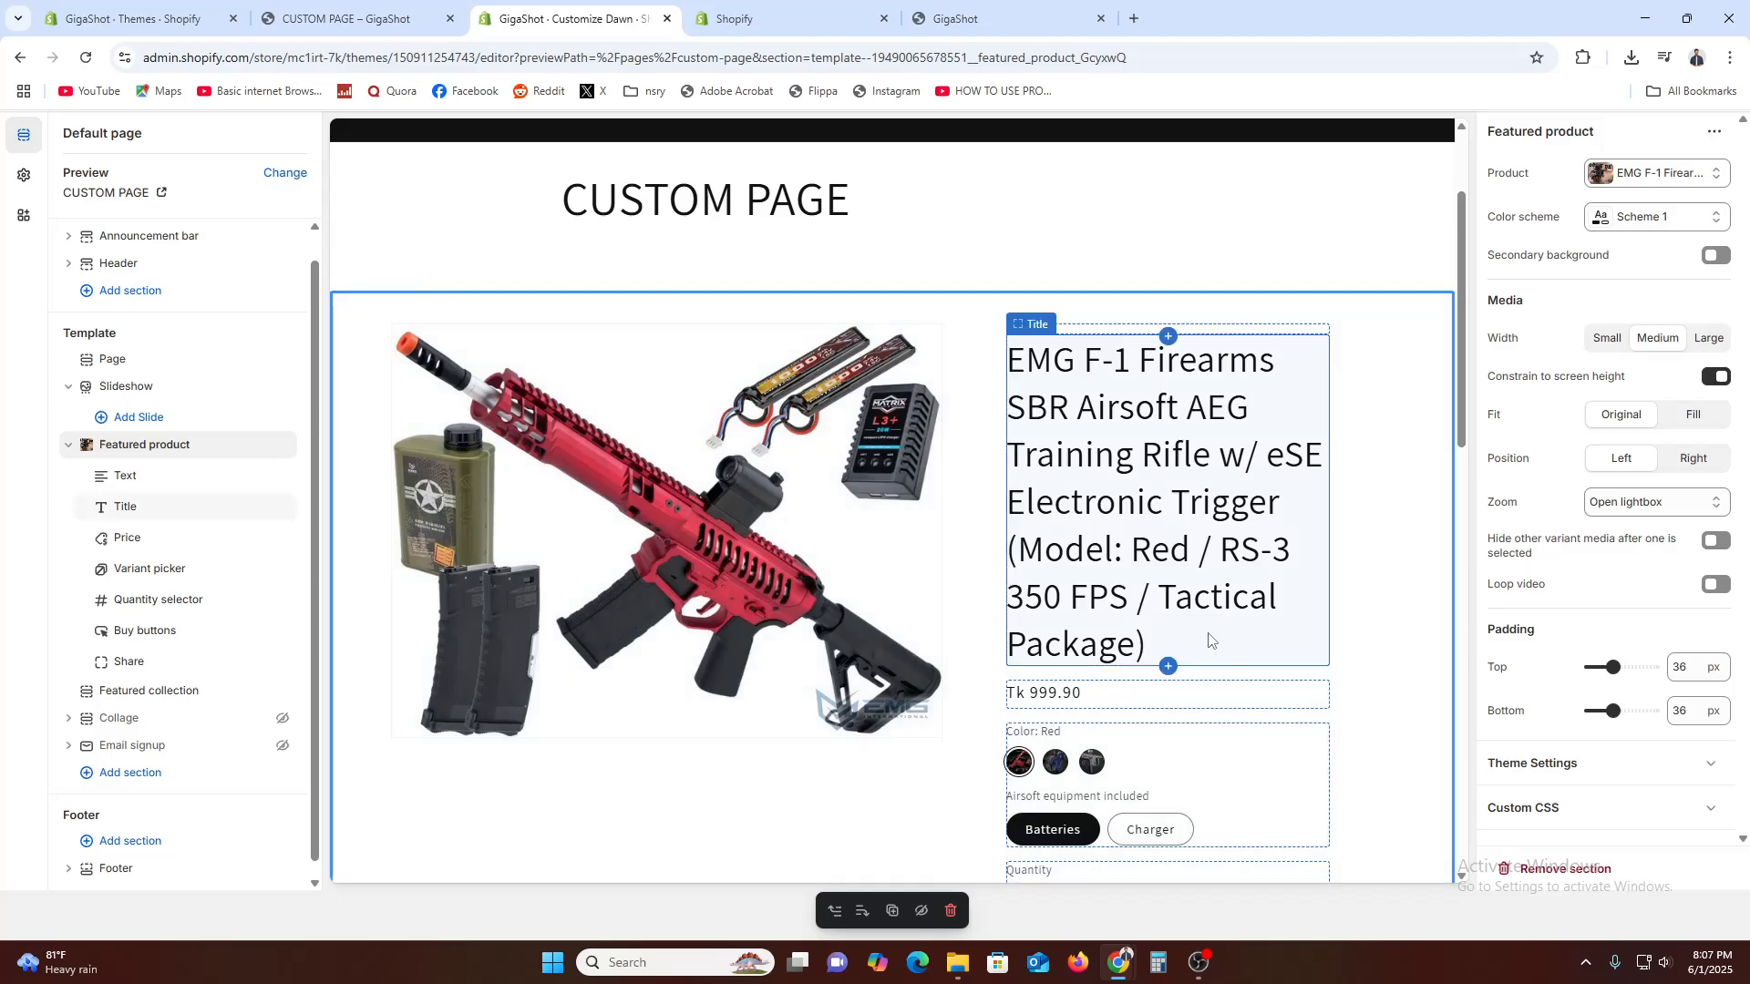
Hide the Page section that shows the CUSTOM PAGE heading above the featured product
scroll(795, 471, up, 3)
right_click(898, 424)
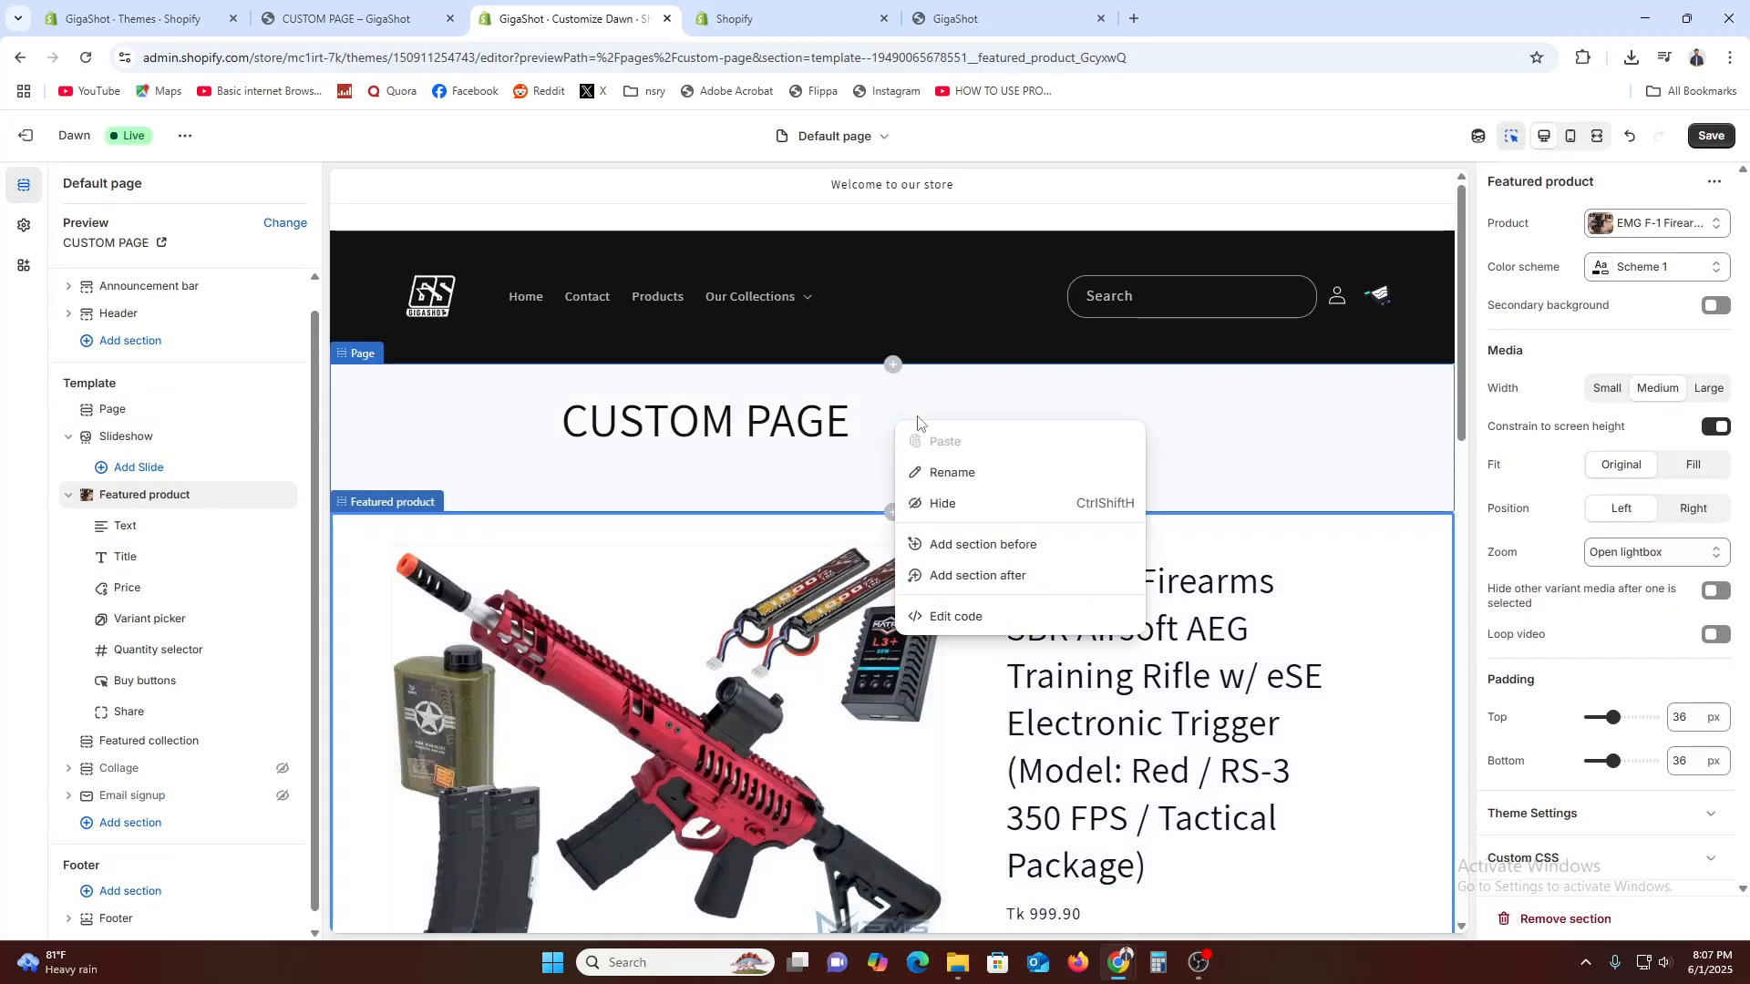
click(942, 504)
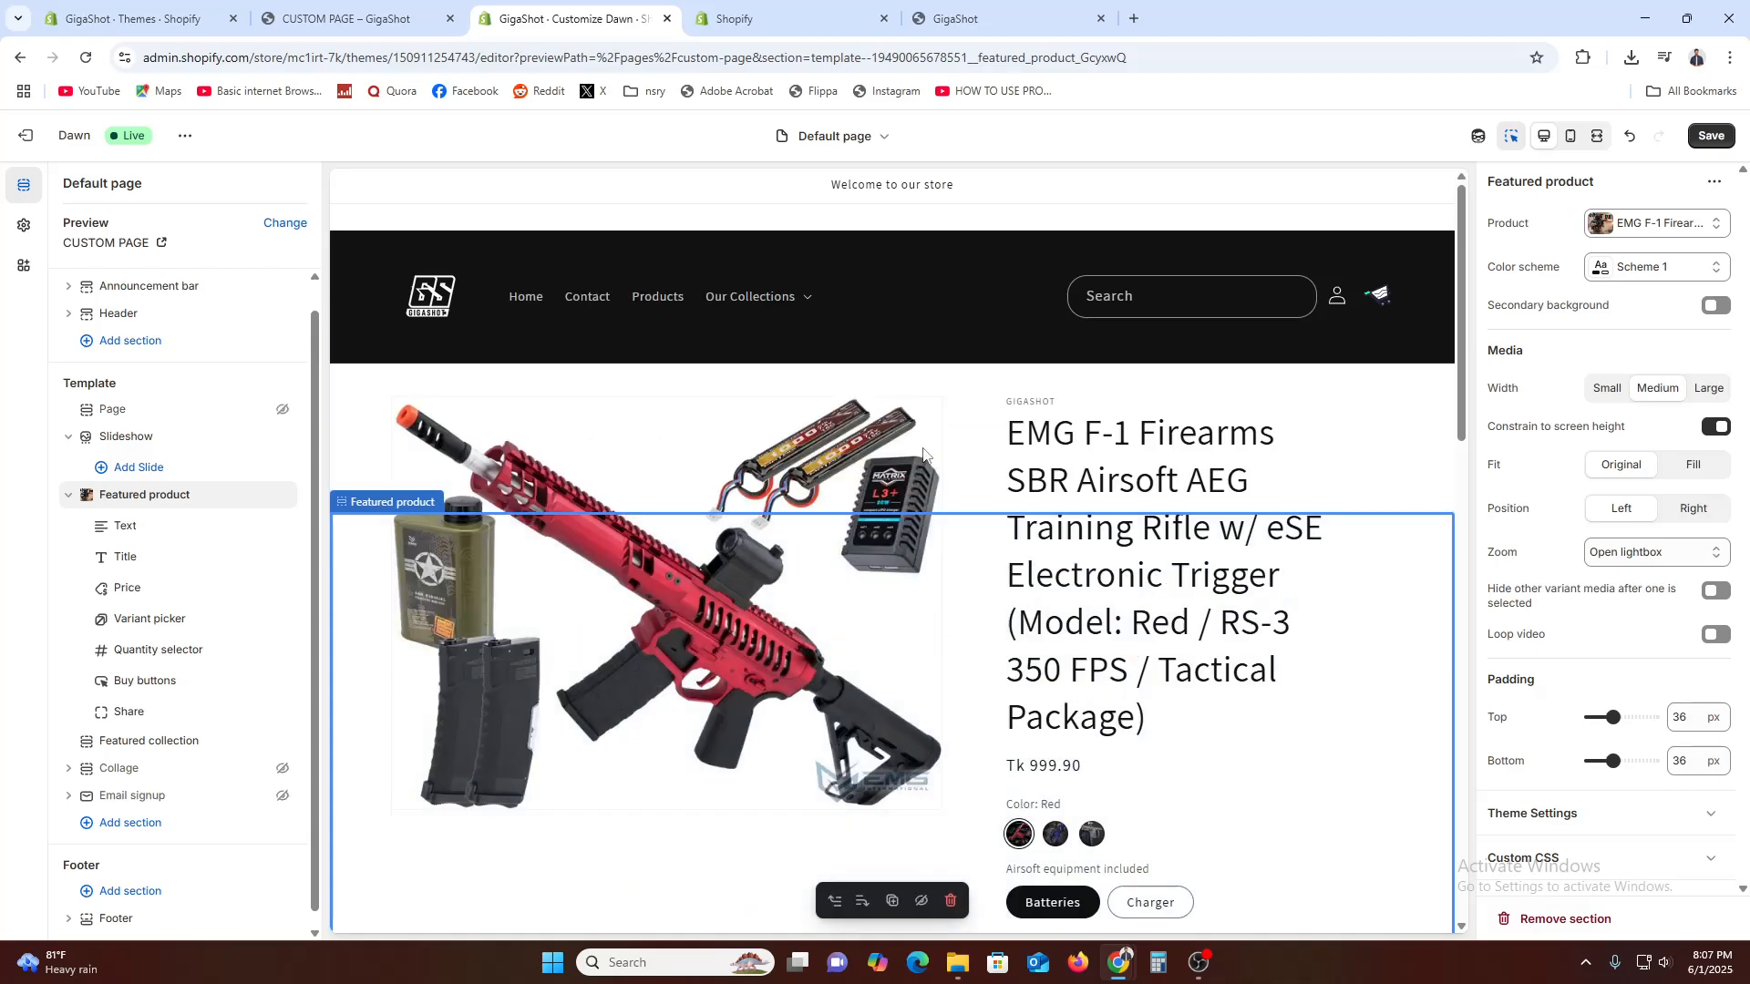
Add a new Collage section at the end of the page template
scroll(1062, 726, down, 8)
scroll(1063, 726, down, 3)
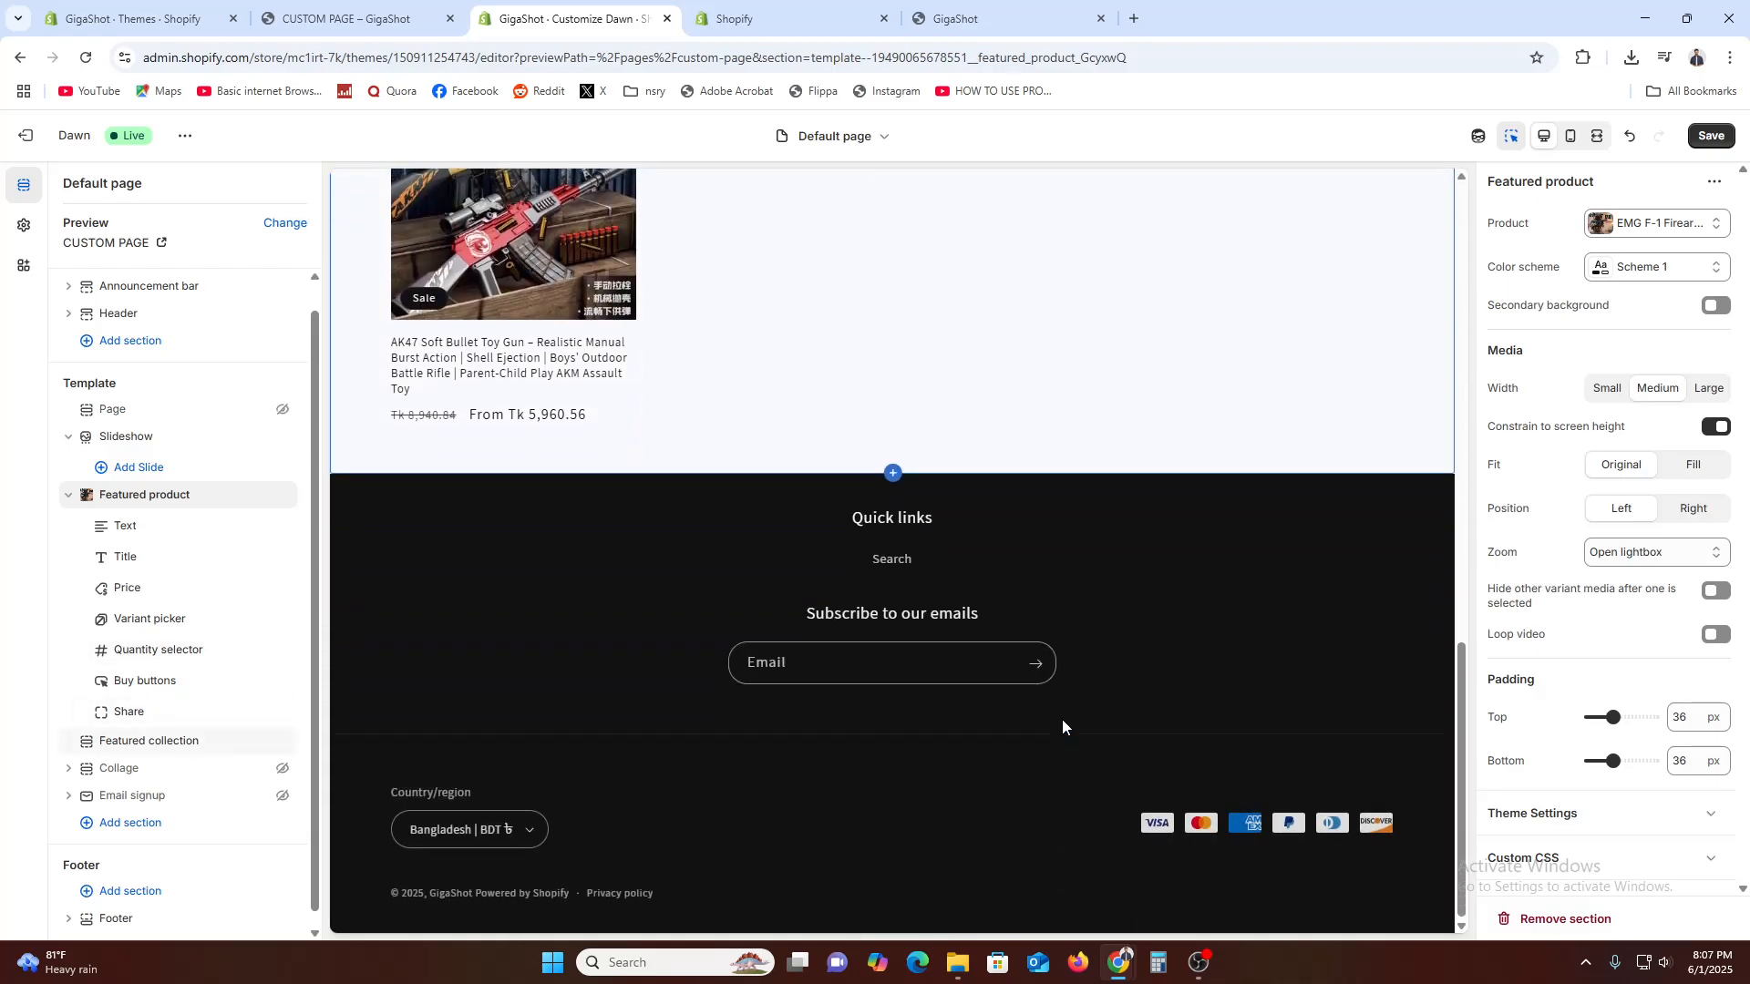
click(176, 823)
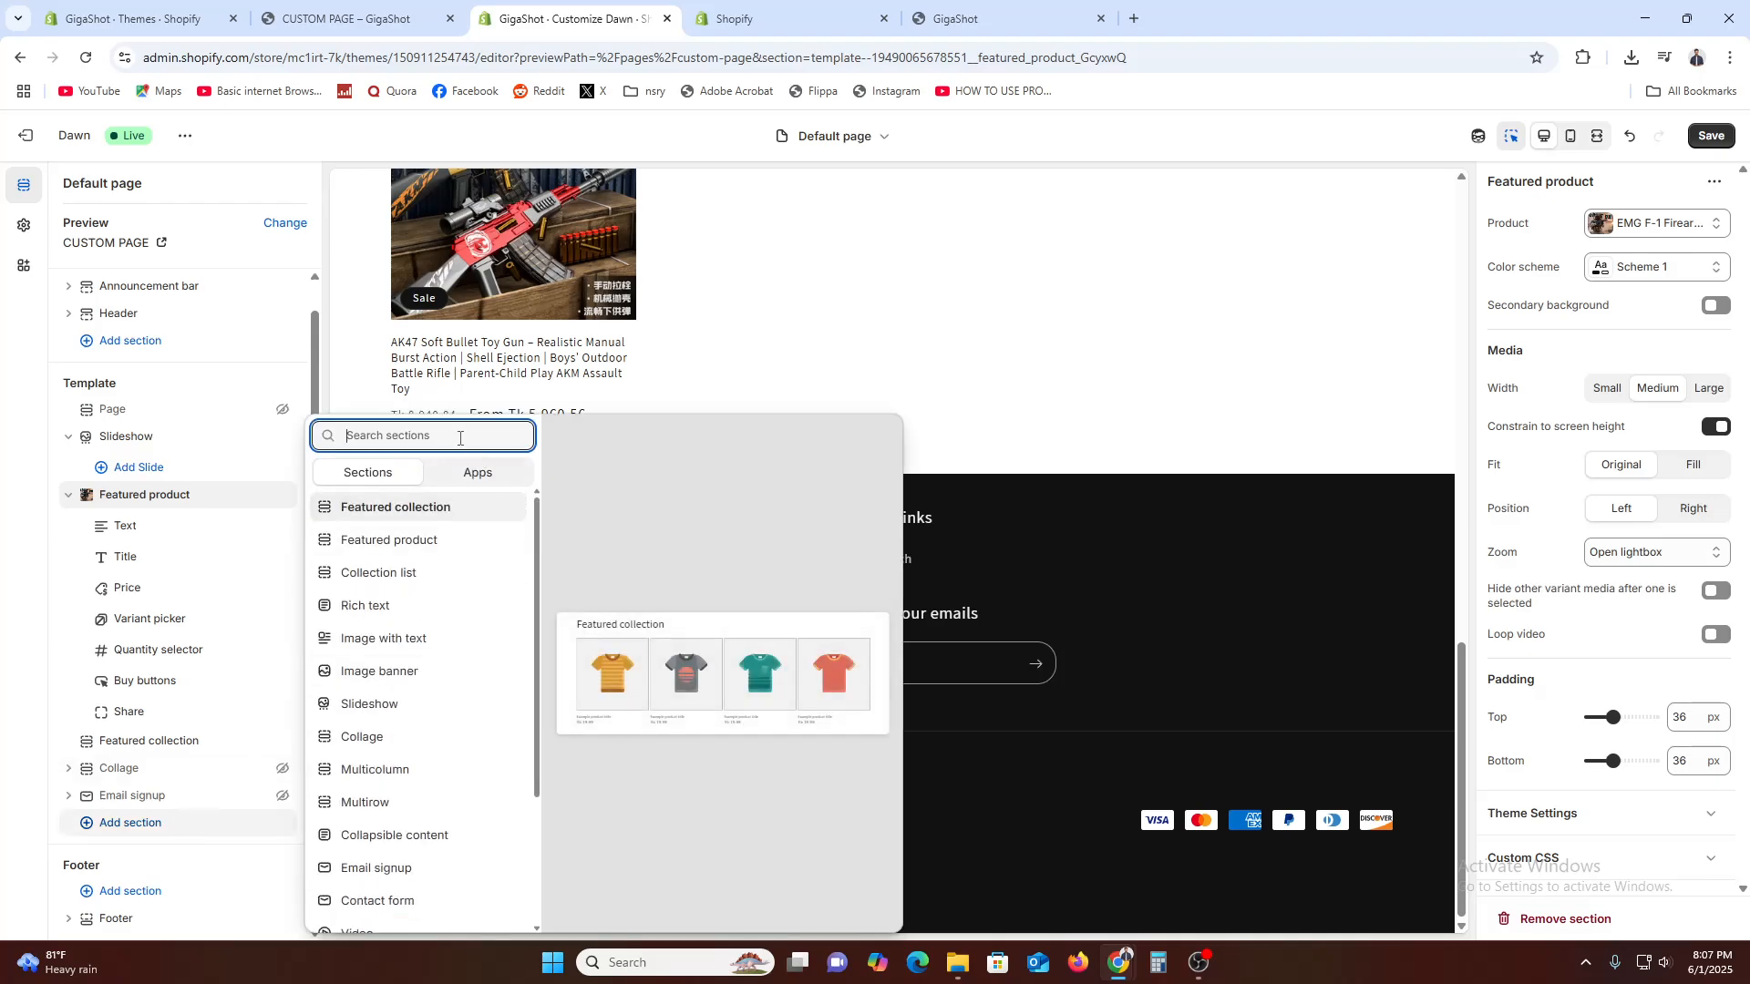
click(391, 746)
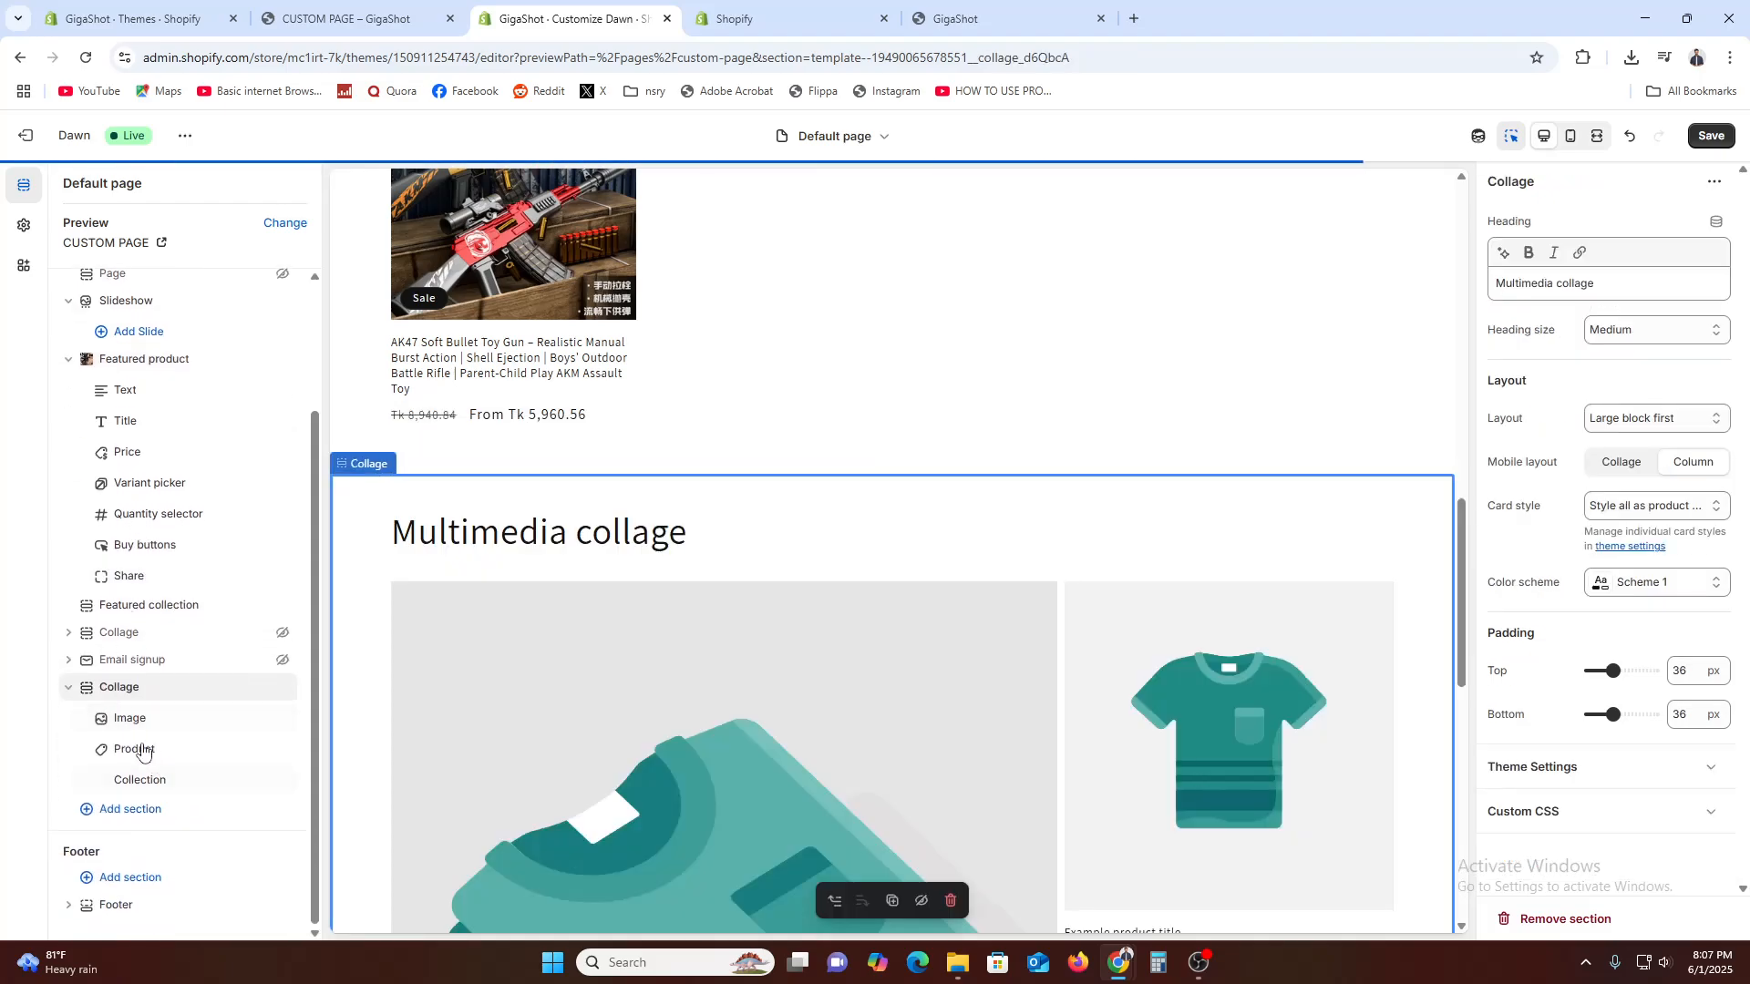
Check the dynamic sources available for the Image block of the new Collage section
right_click(766, 662)
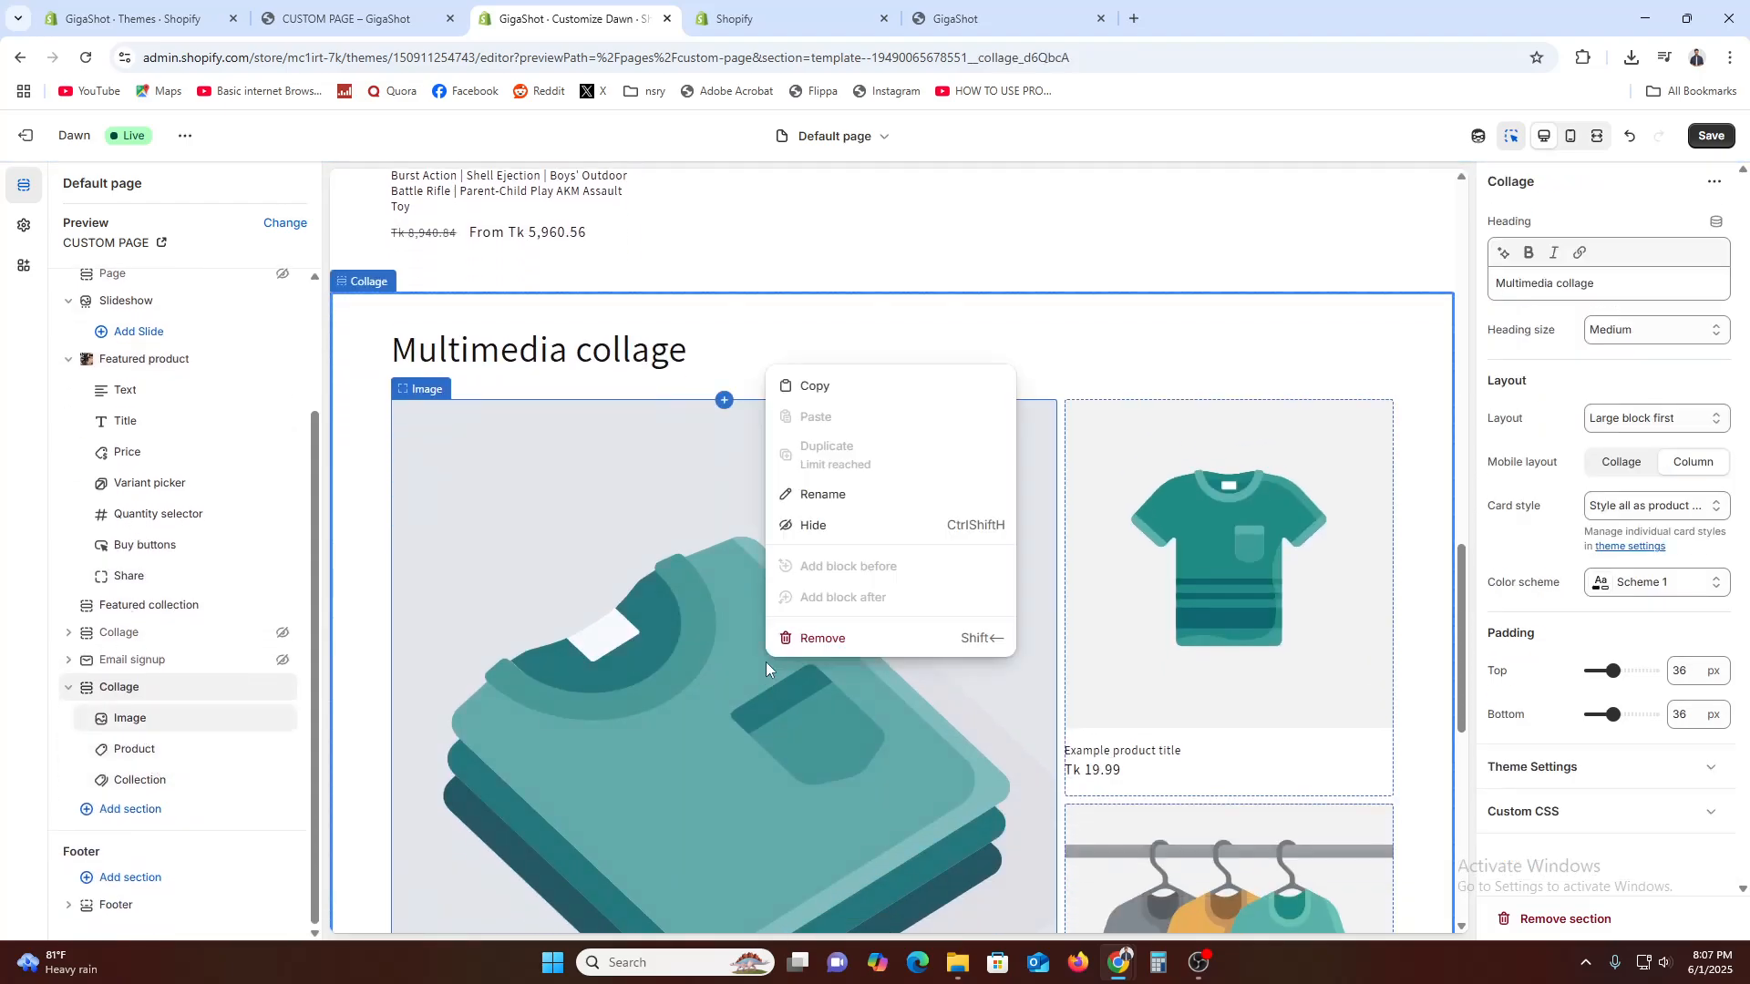
click(676, 631)
right_click(726, 616)
click(660, 631)
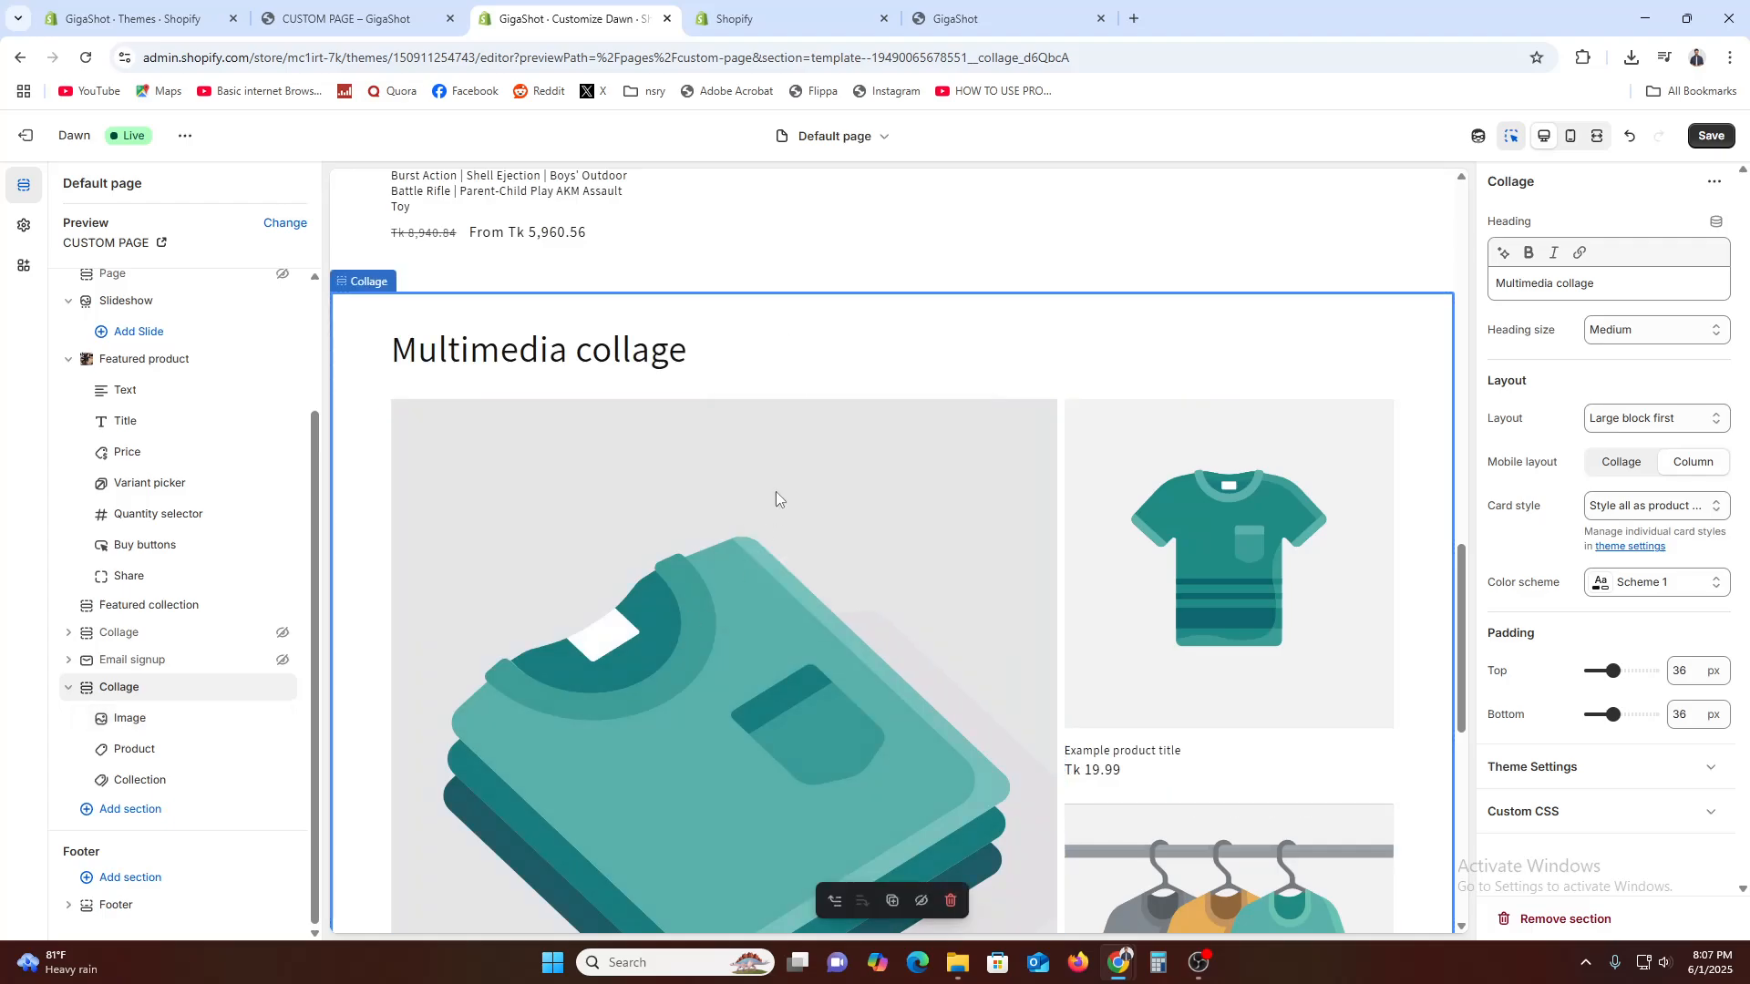
click(137, 717)
click(1703, 236)
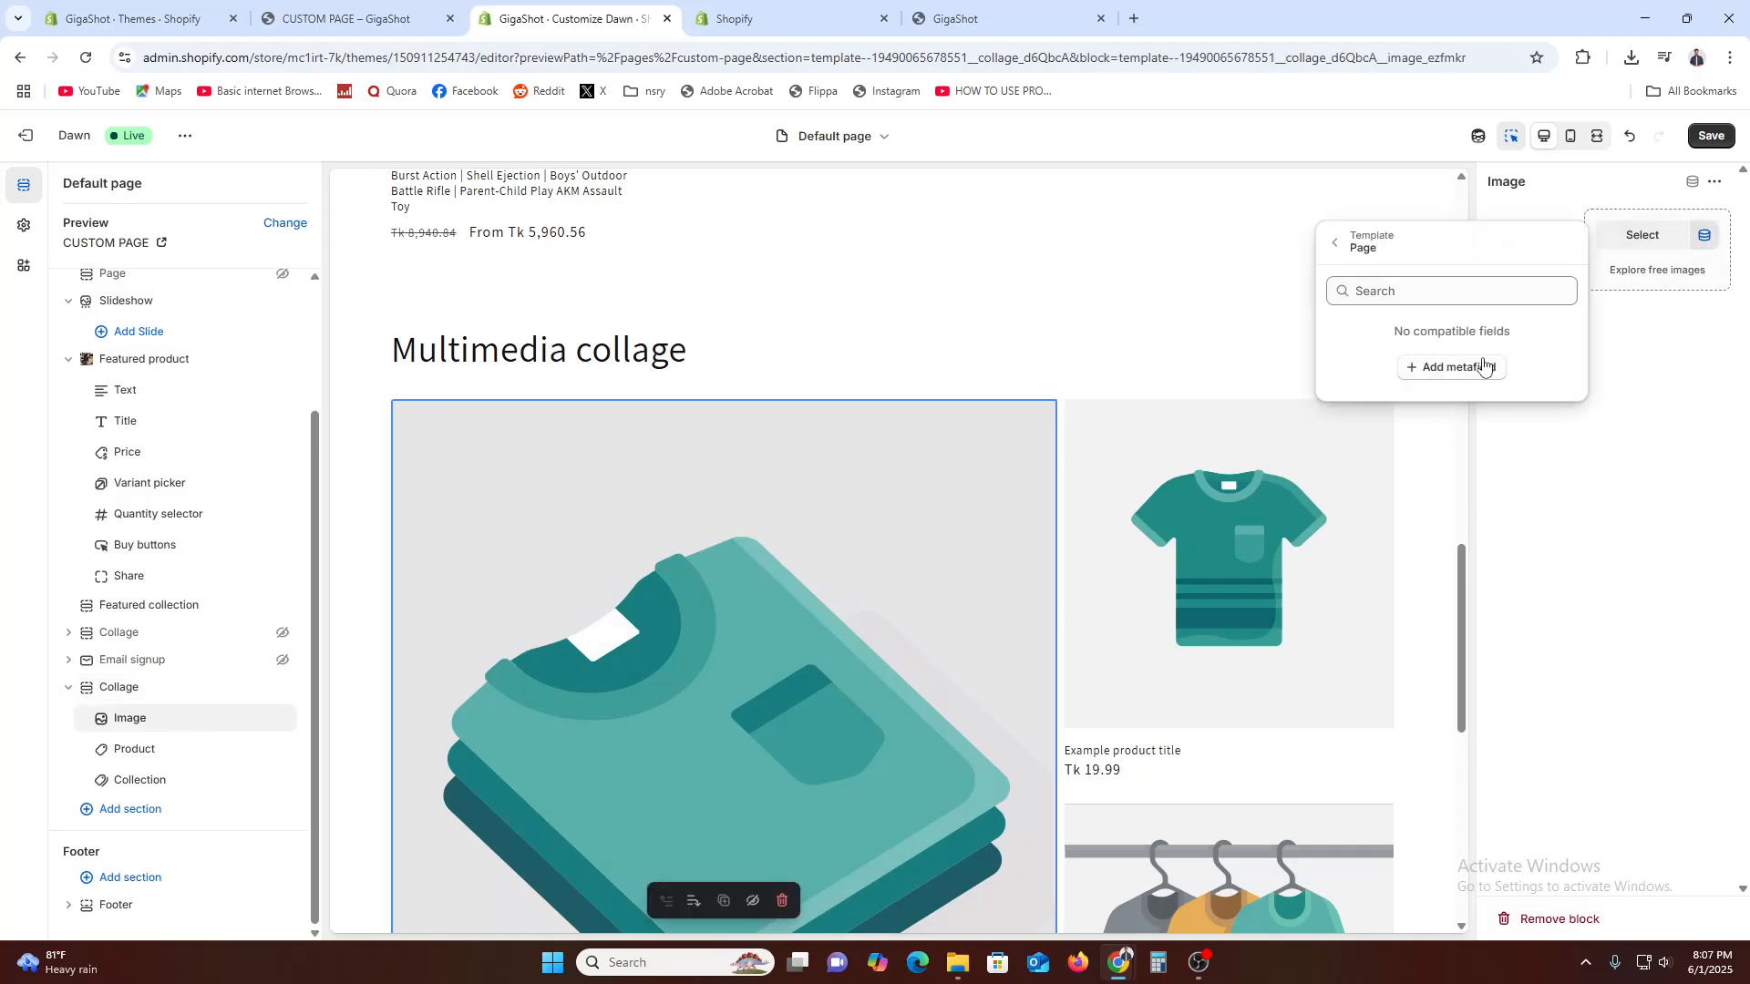
click(1412, 288)
click(1645, 348)
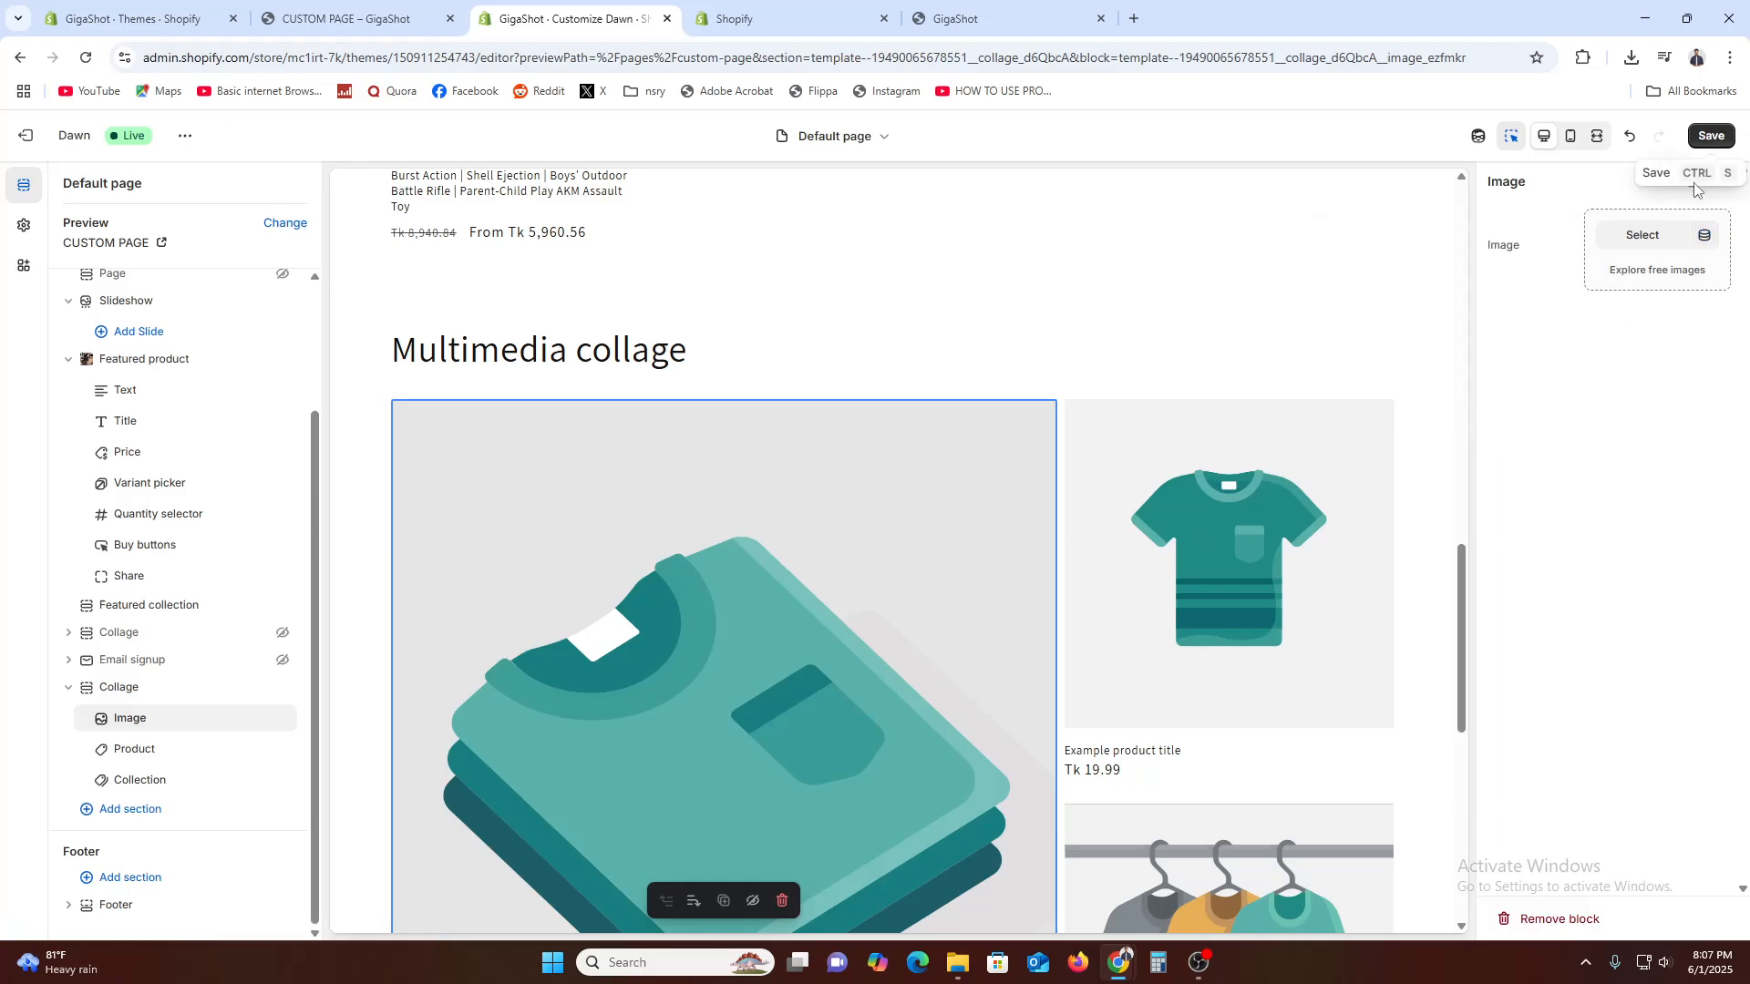
click(1709, 182)
click(1694, 182)
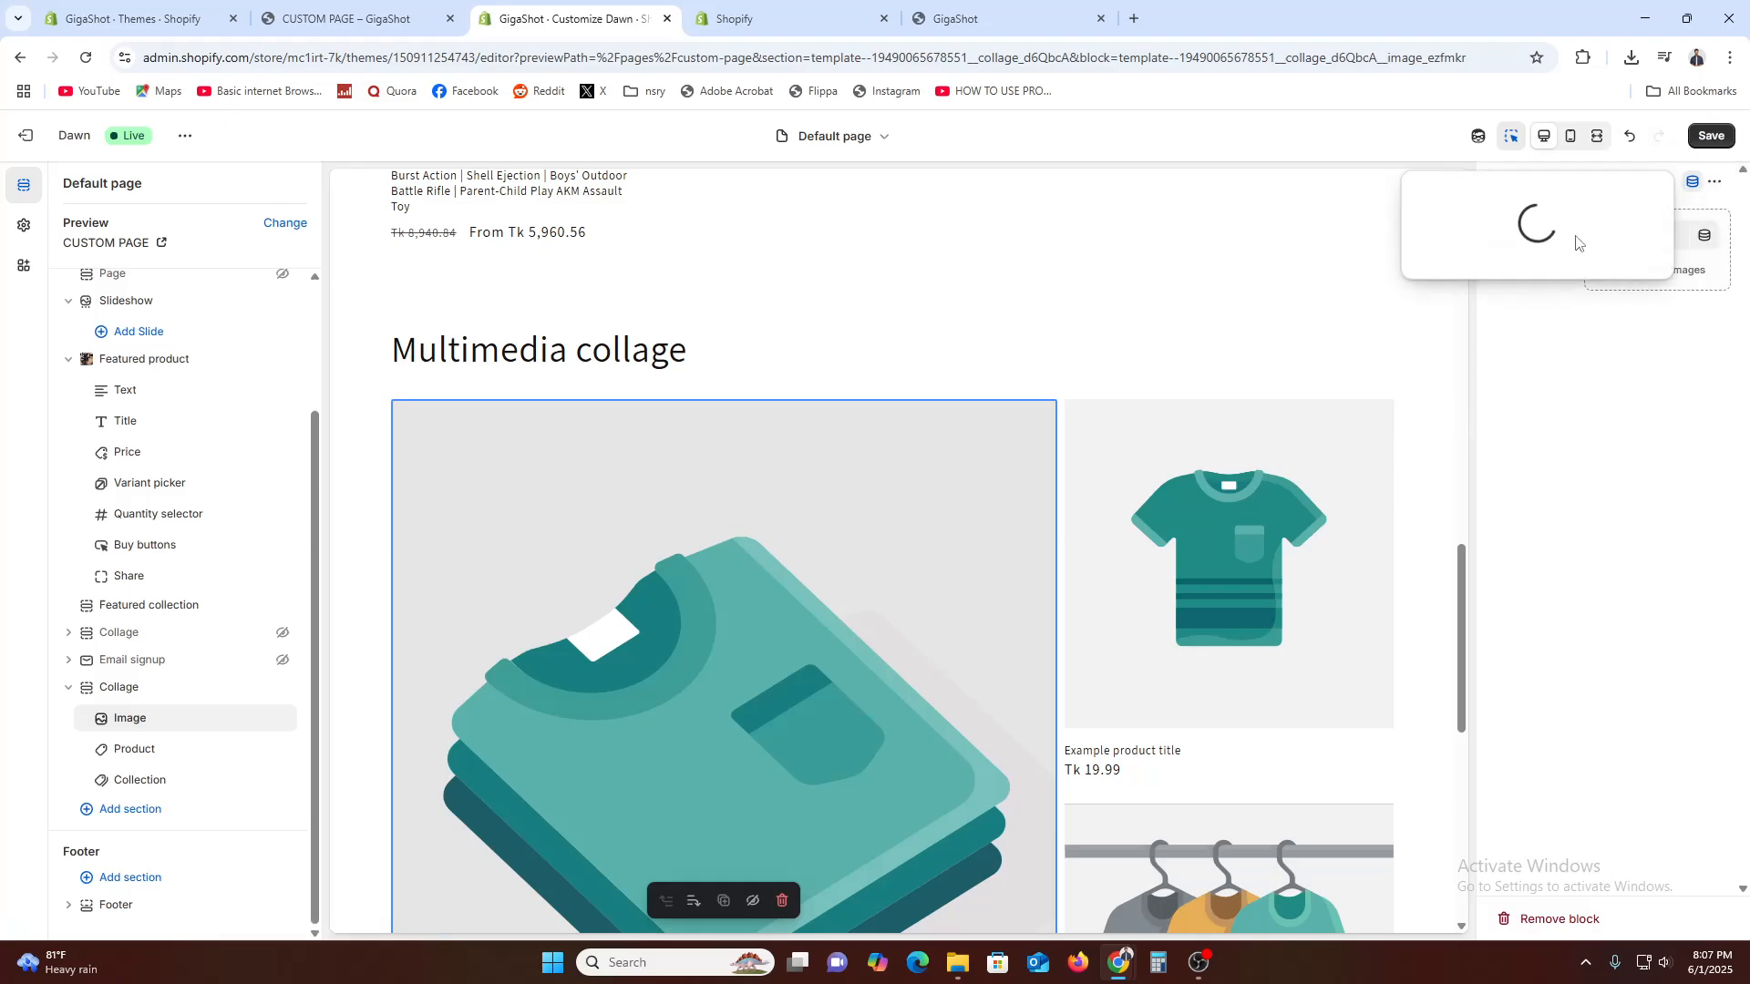
click(1614, 436)
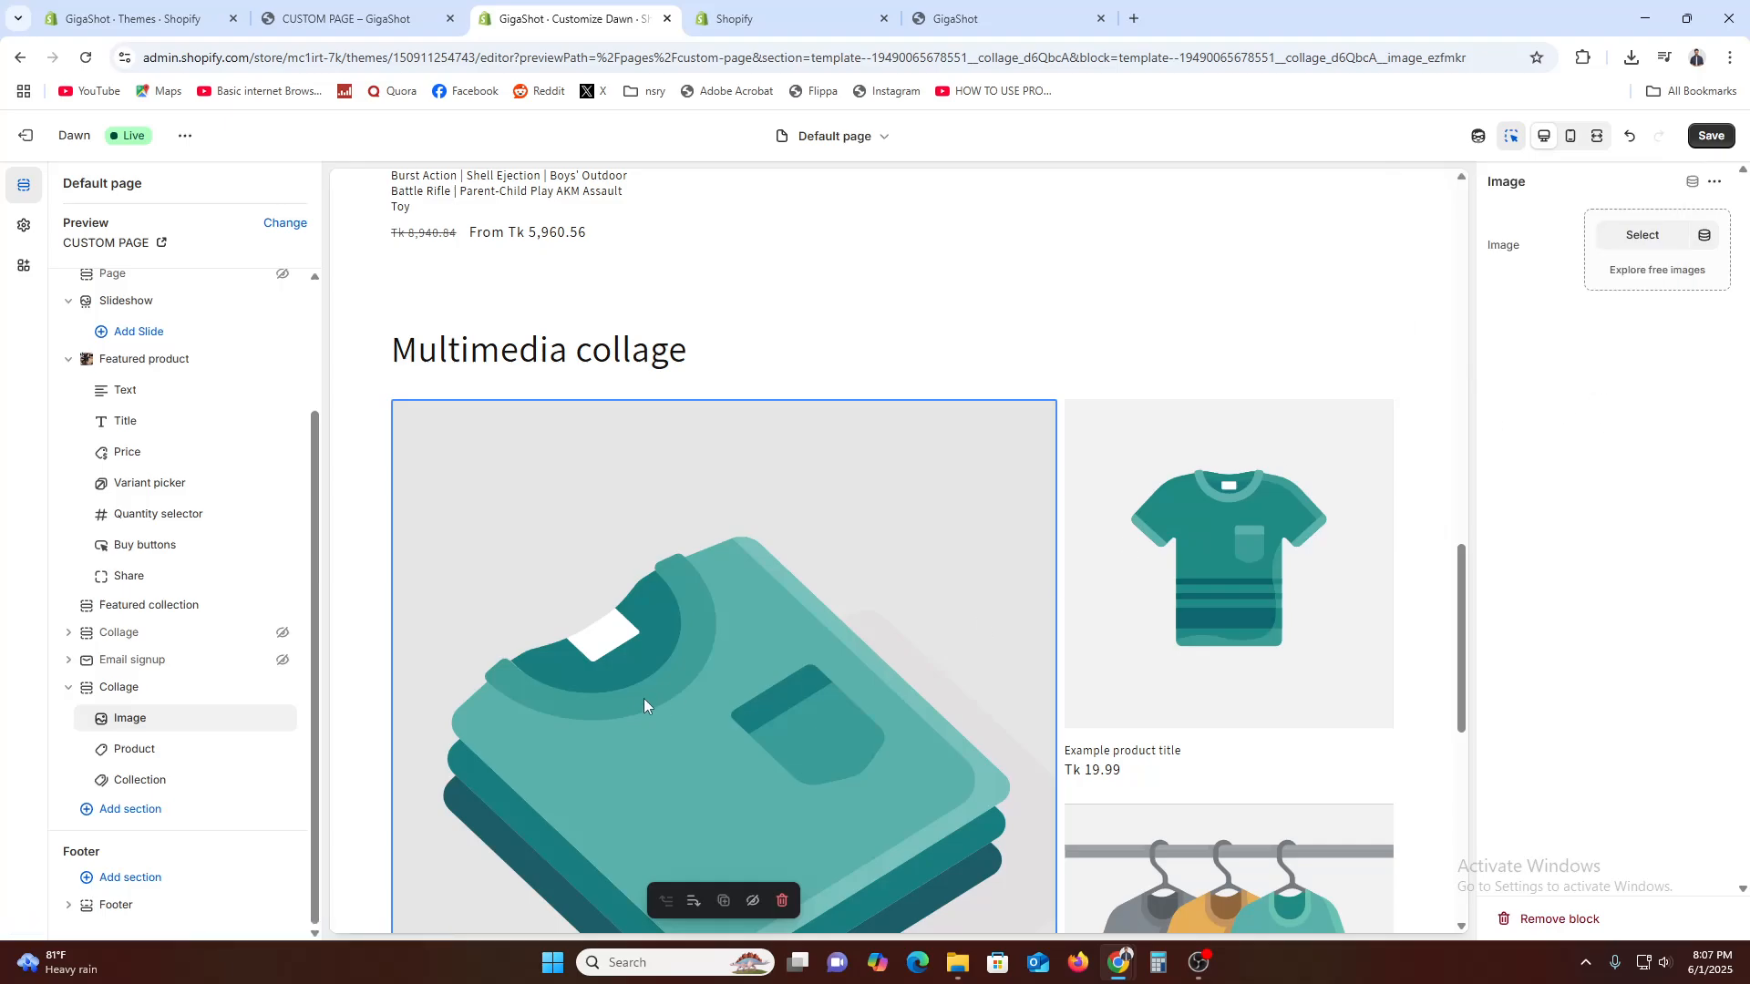
Set the Collage section's Image block to the existing WEBP picture of the black and blue device
right_click(687, 648)
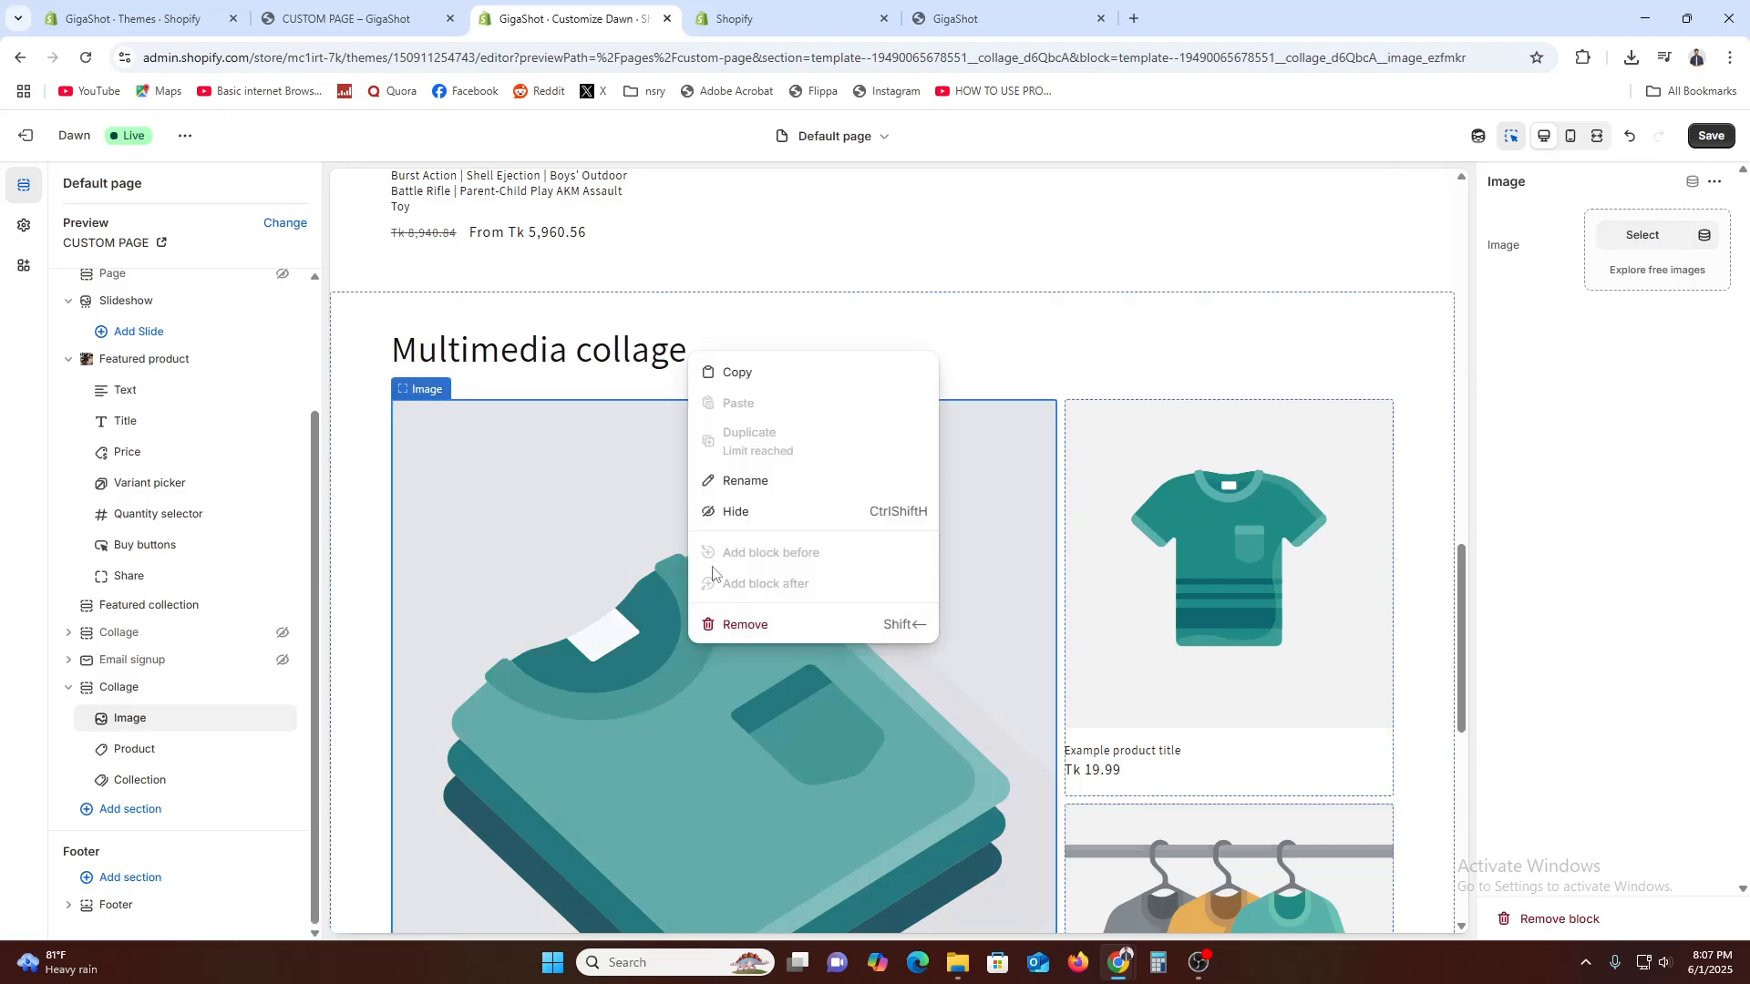
click(648, 534)
scroll(786, 670, down, 5)
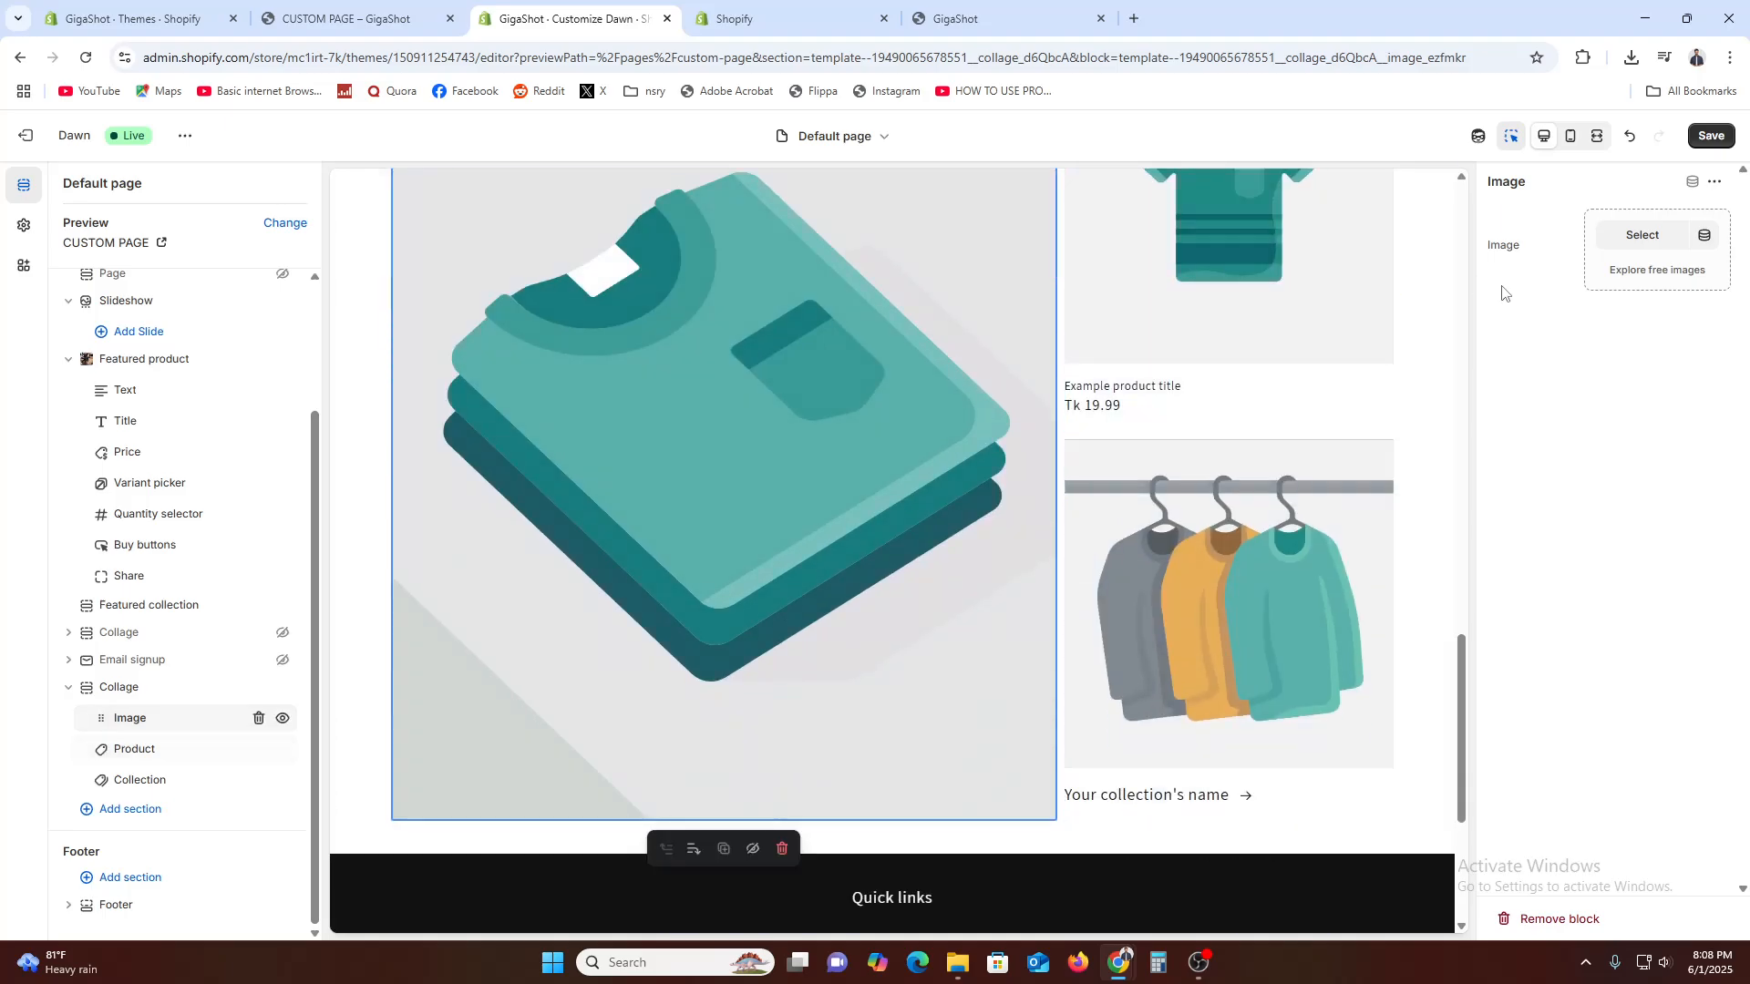
click(1638, 239)
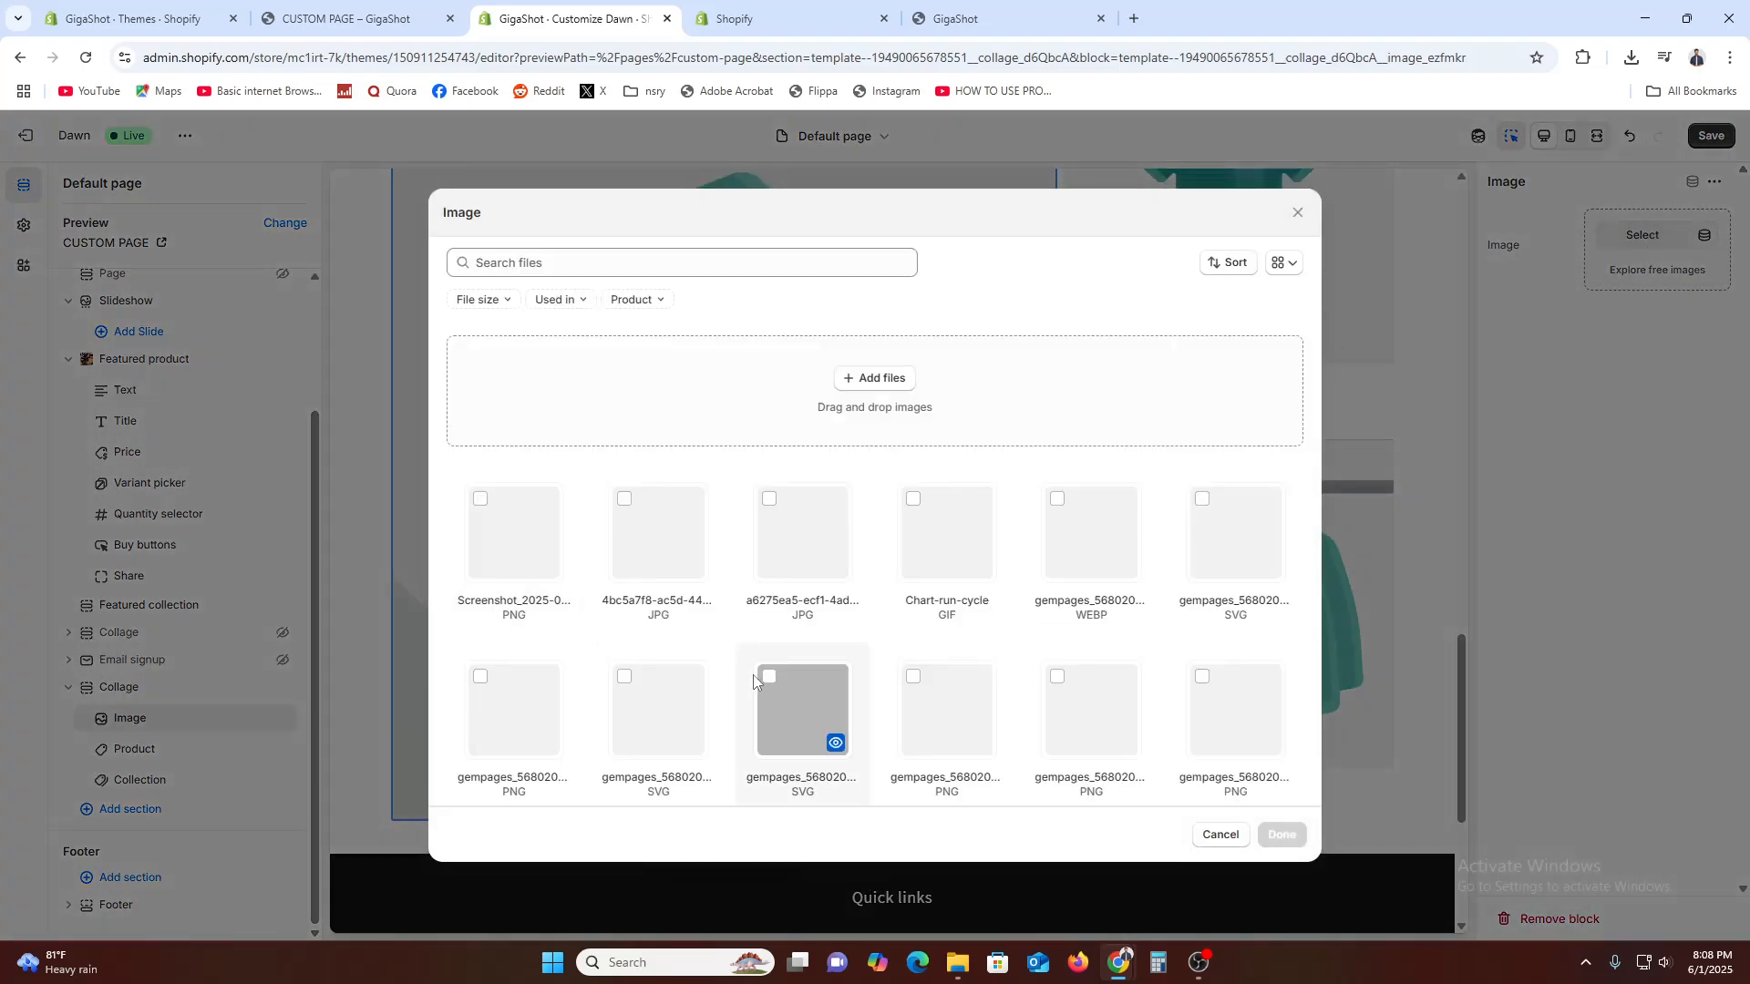
click(1123, 558)
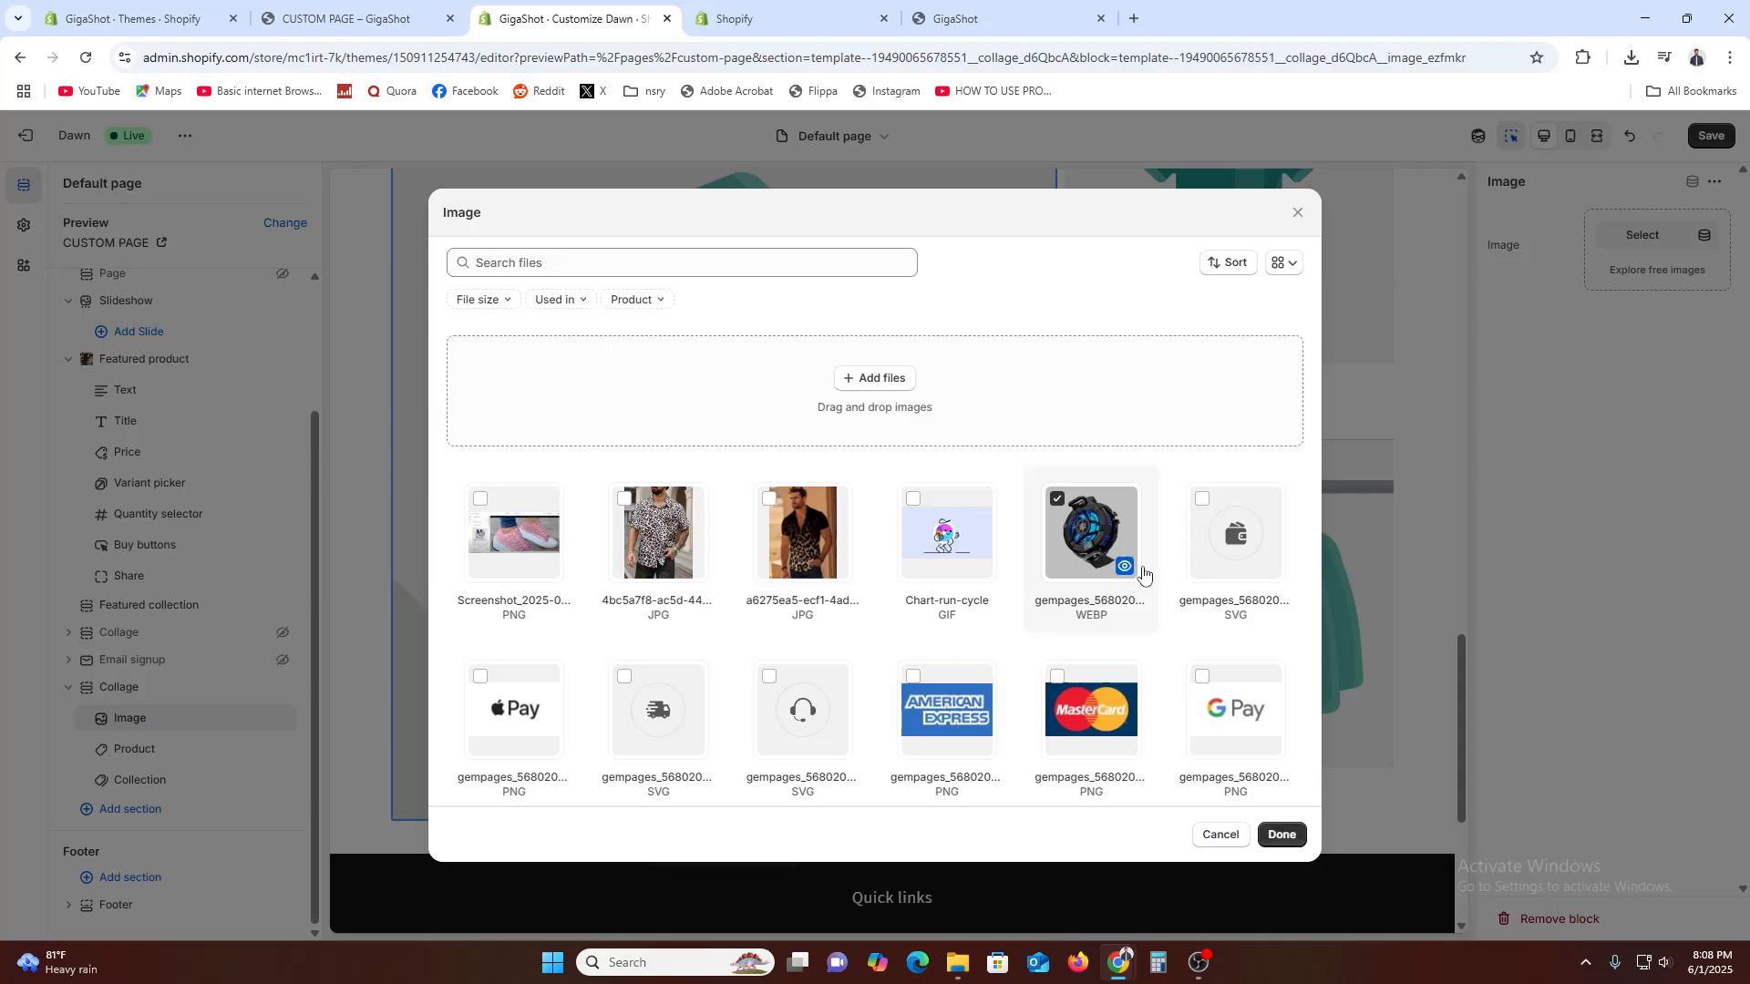
click(1280, 834)
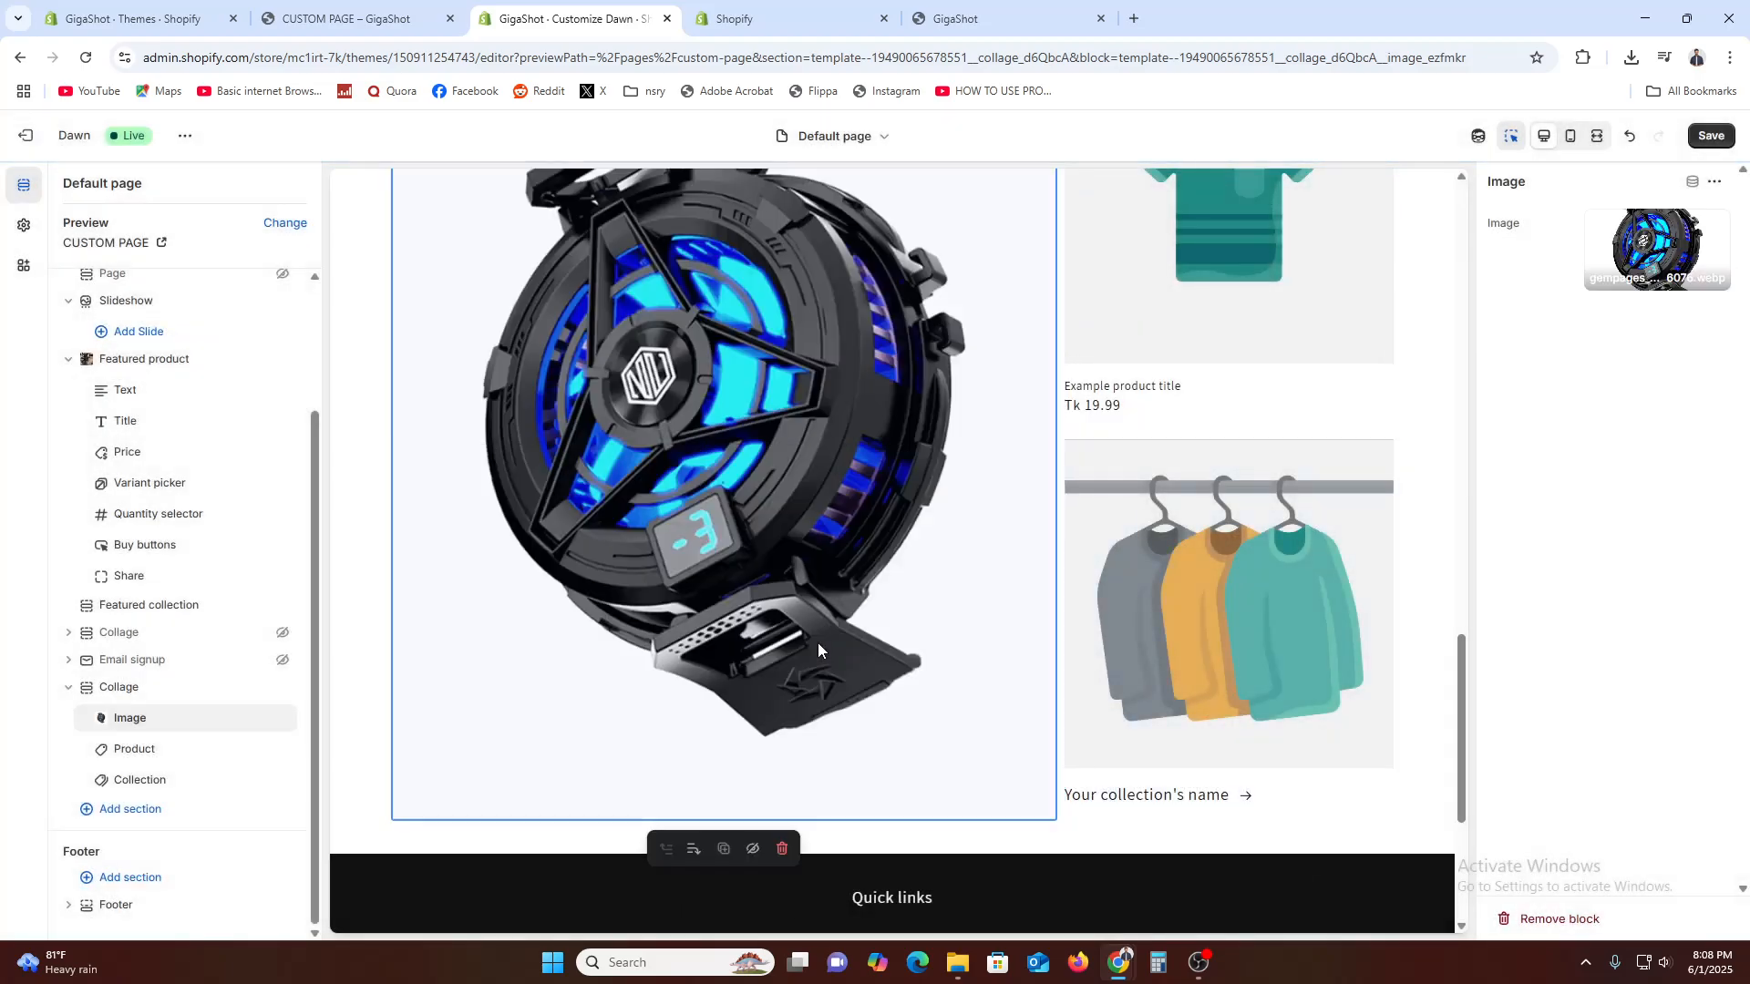
Connect the Collage section's Product block to the page metafield whose name starts with "PRODUCT_"
scroll(901, 635, up, 1)
scroll(1201, 483, up, 2)
right_click(1200, 485)
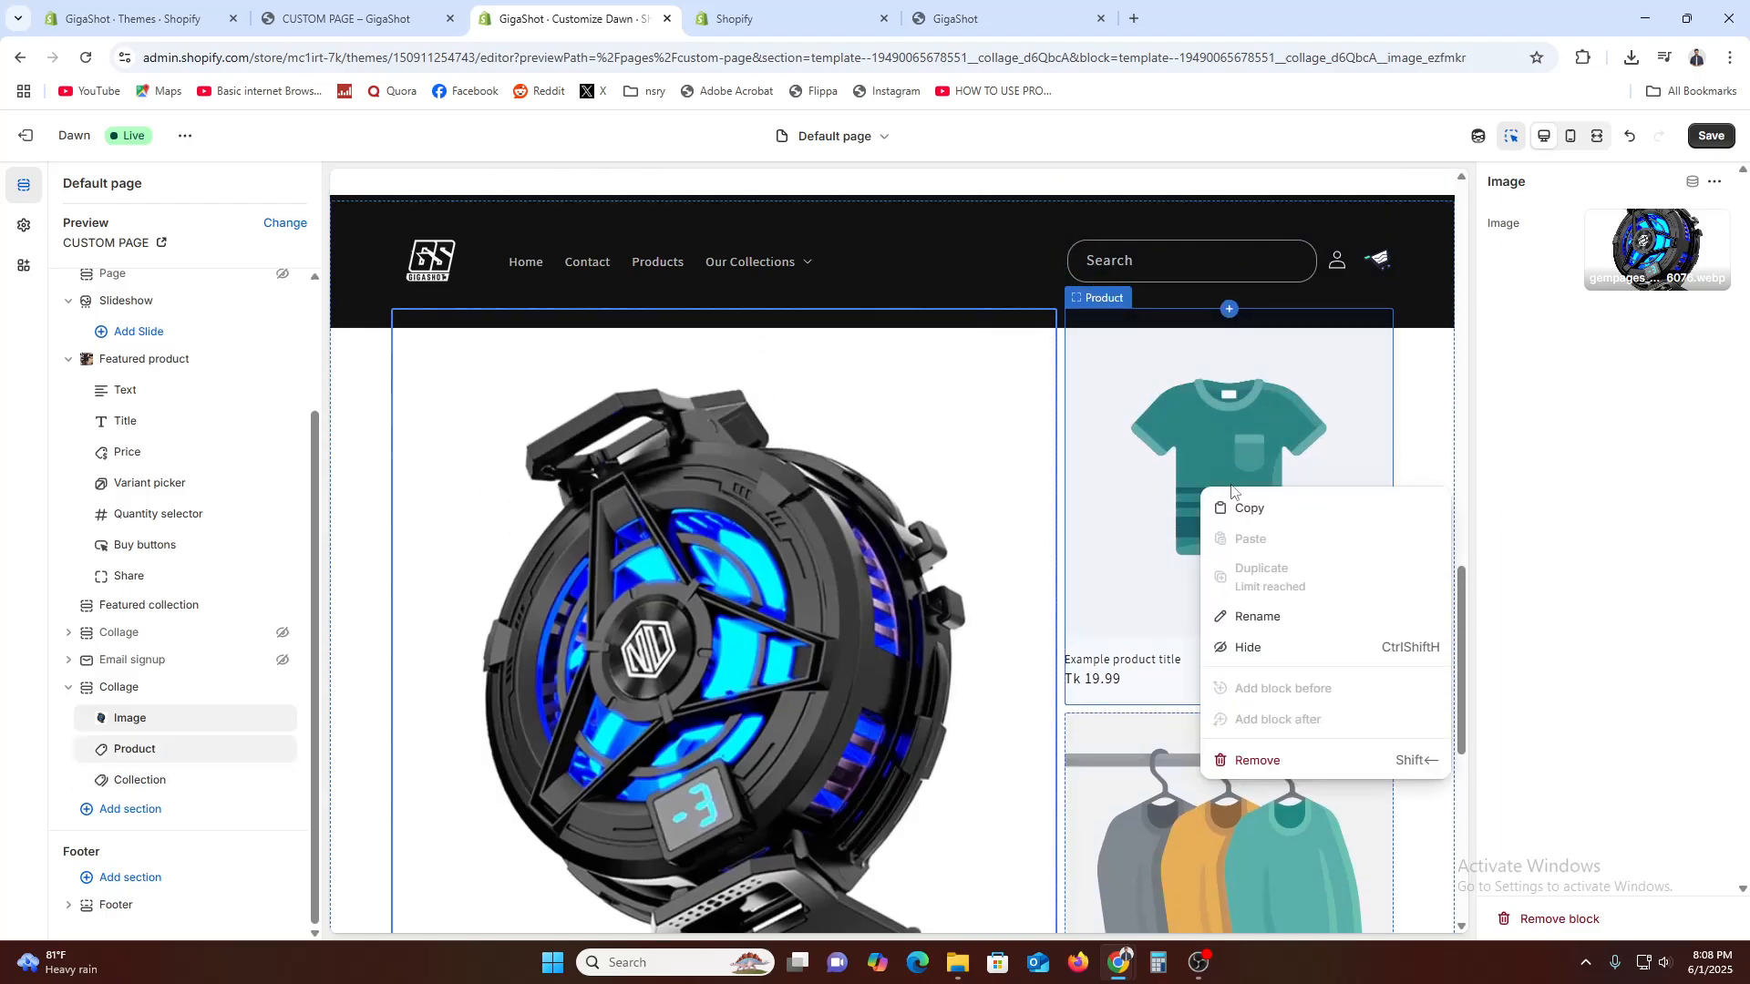
key(Escape)
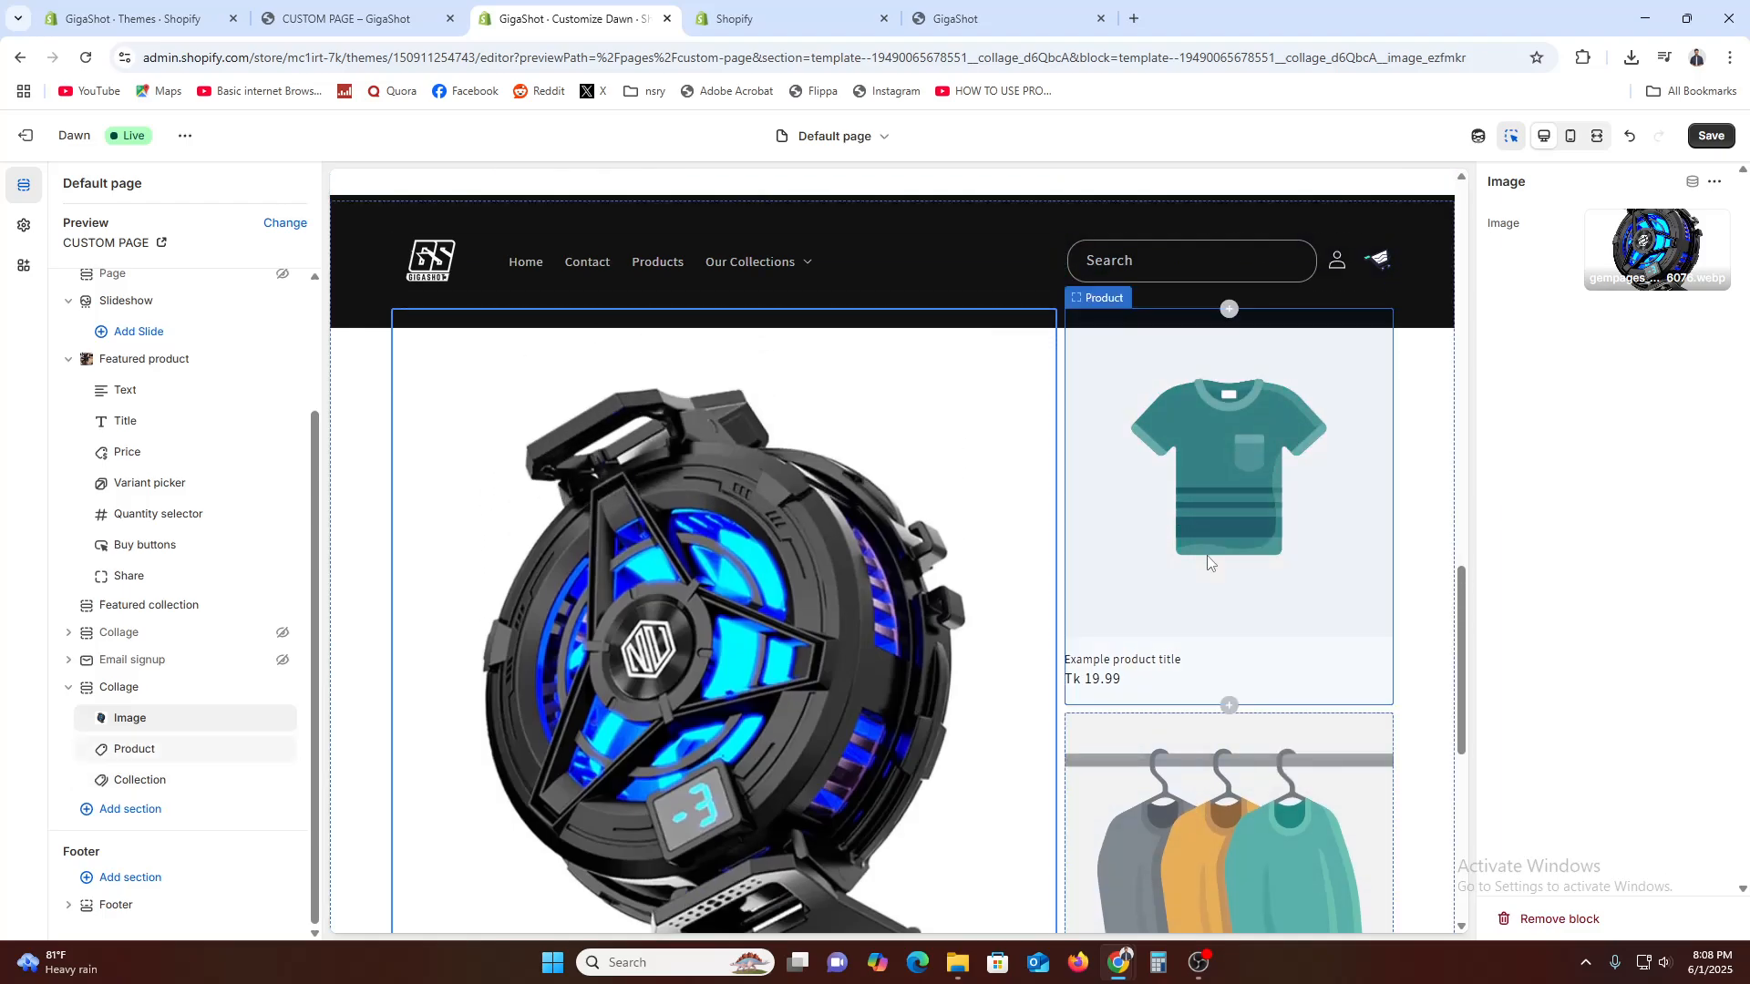
click(151, 753)
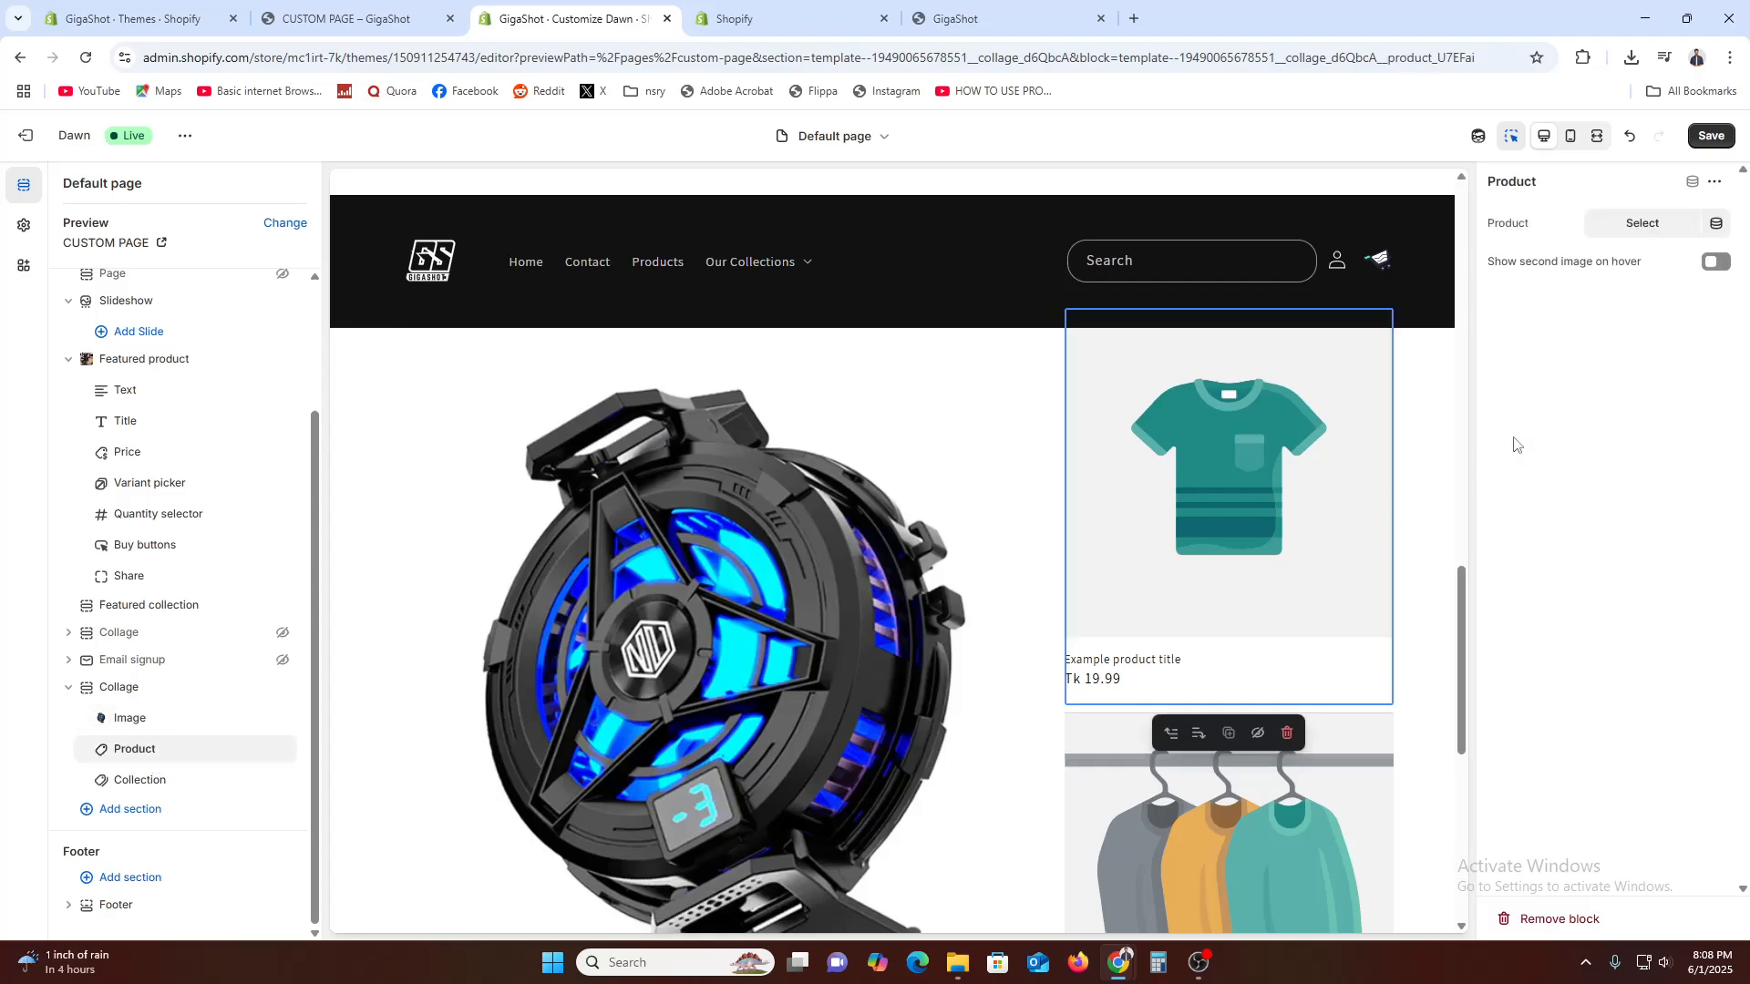
click(1723, 229)
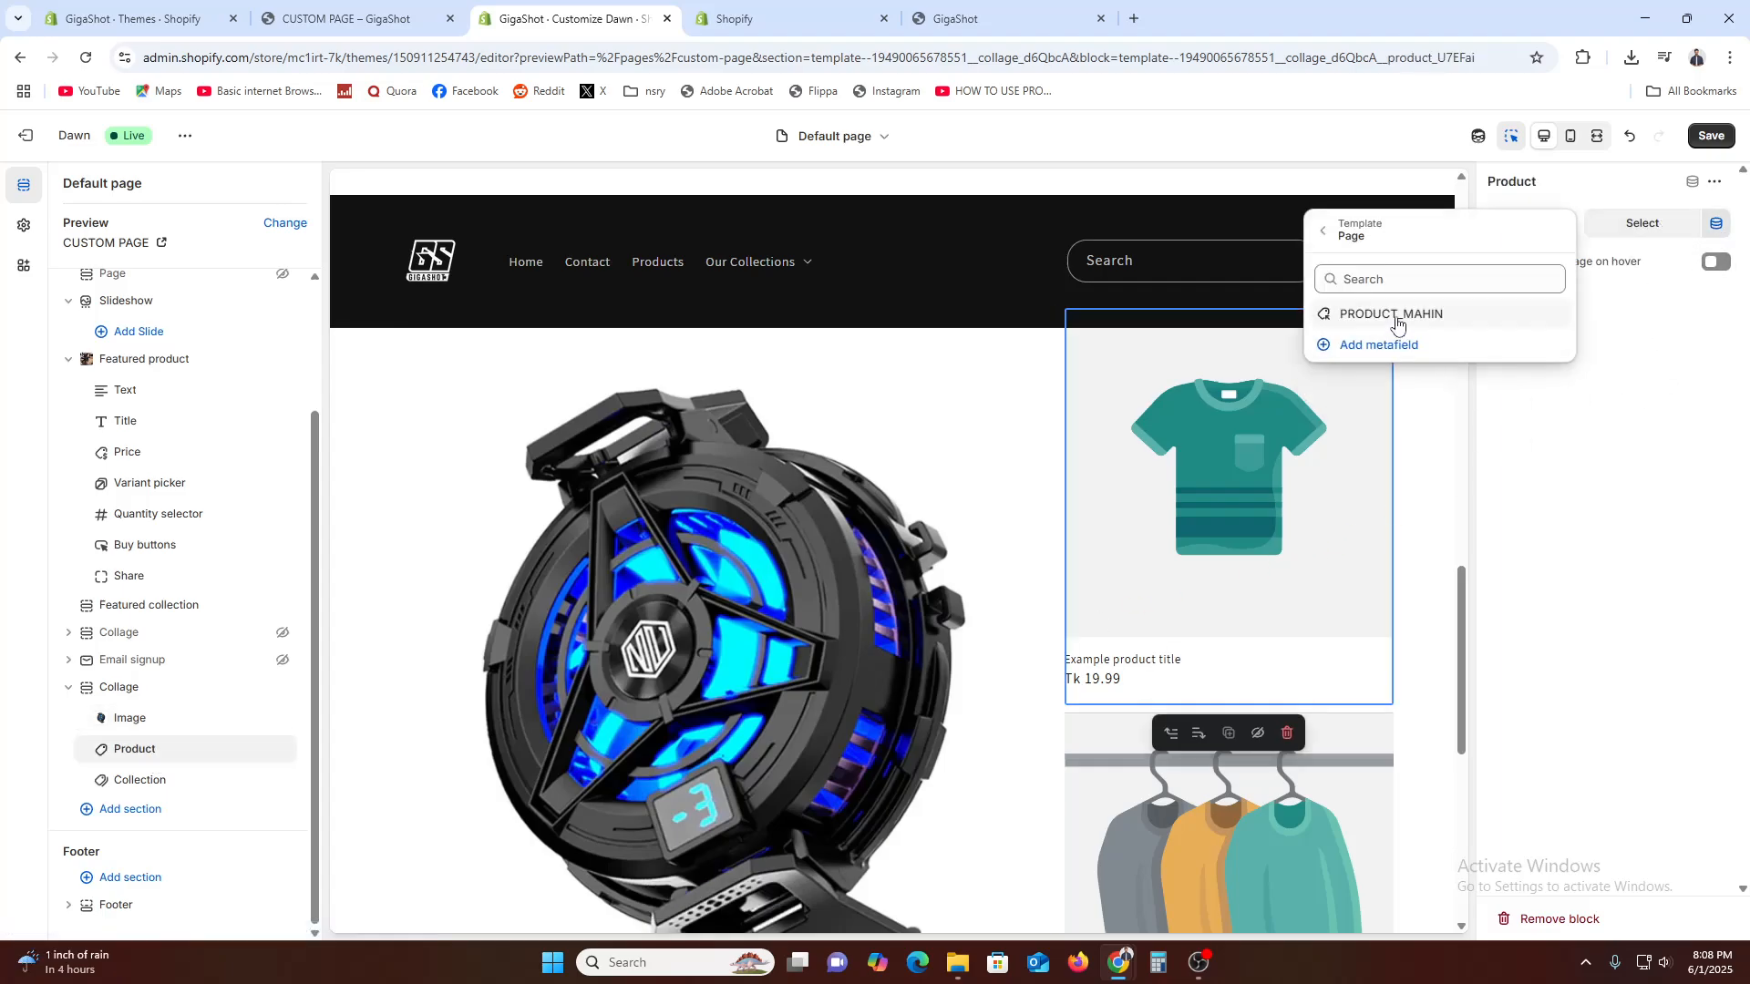
click(1451, 319)
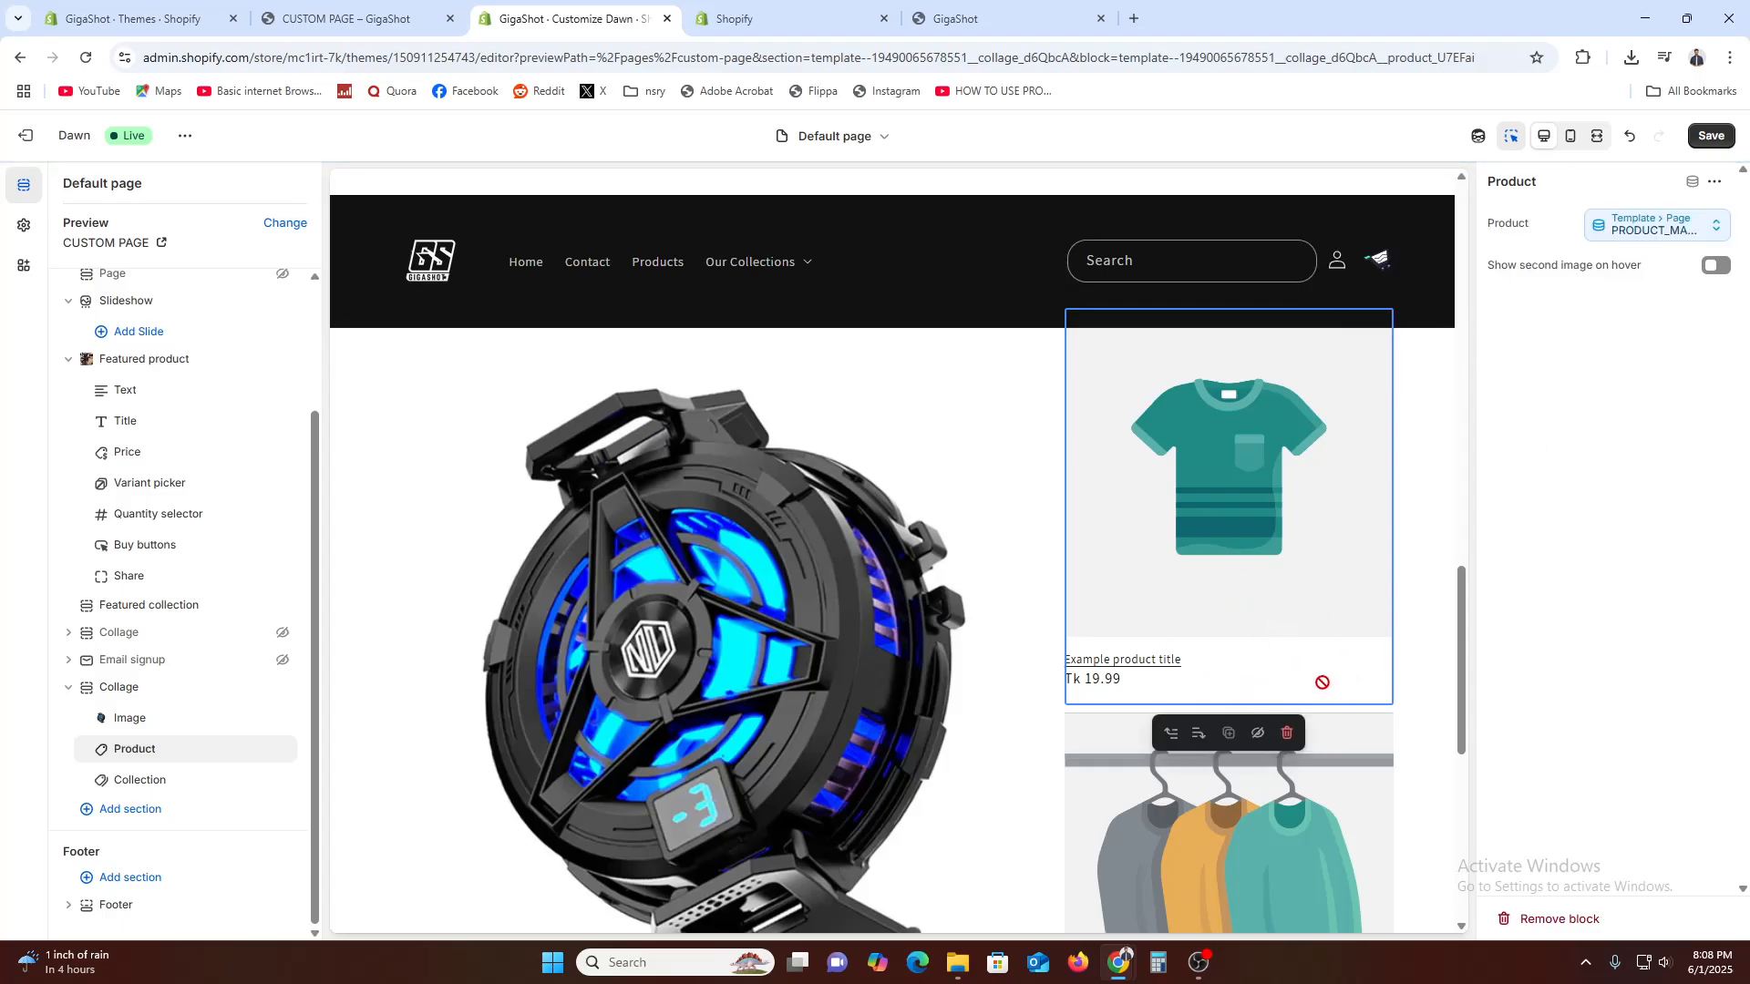
Enable showing the second image on hover for the Collage's Product block and save the template
click(1724, 270)
click(1711, 136)
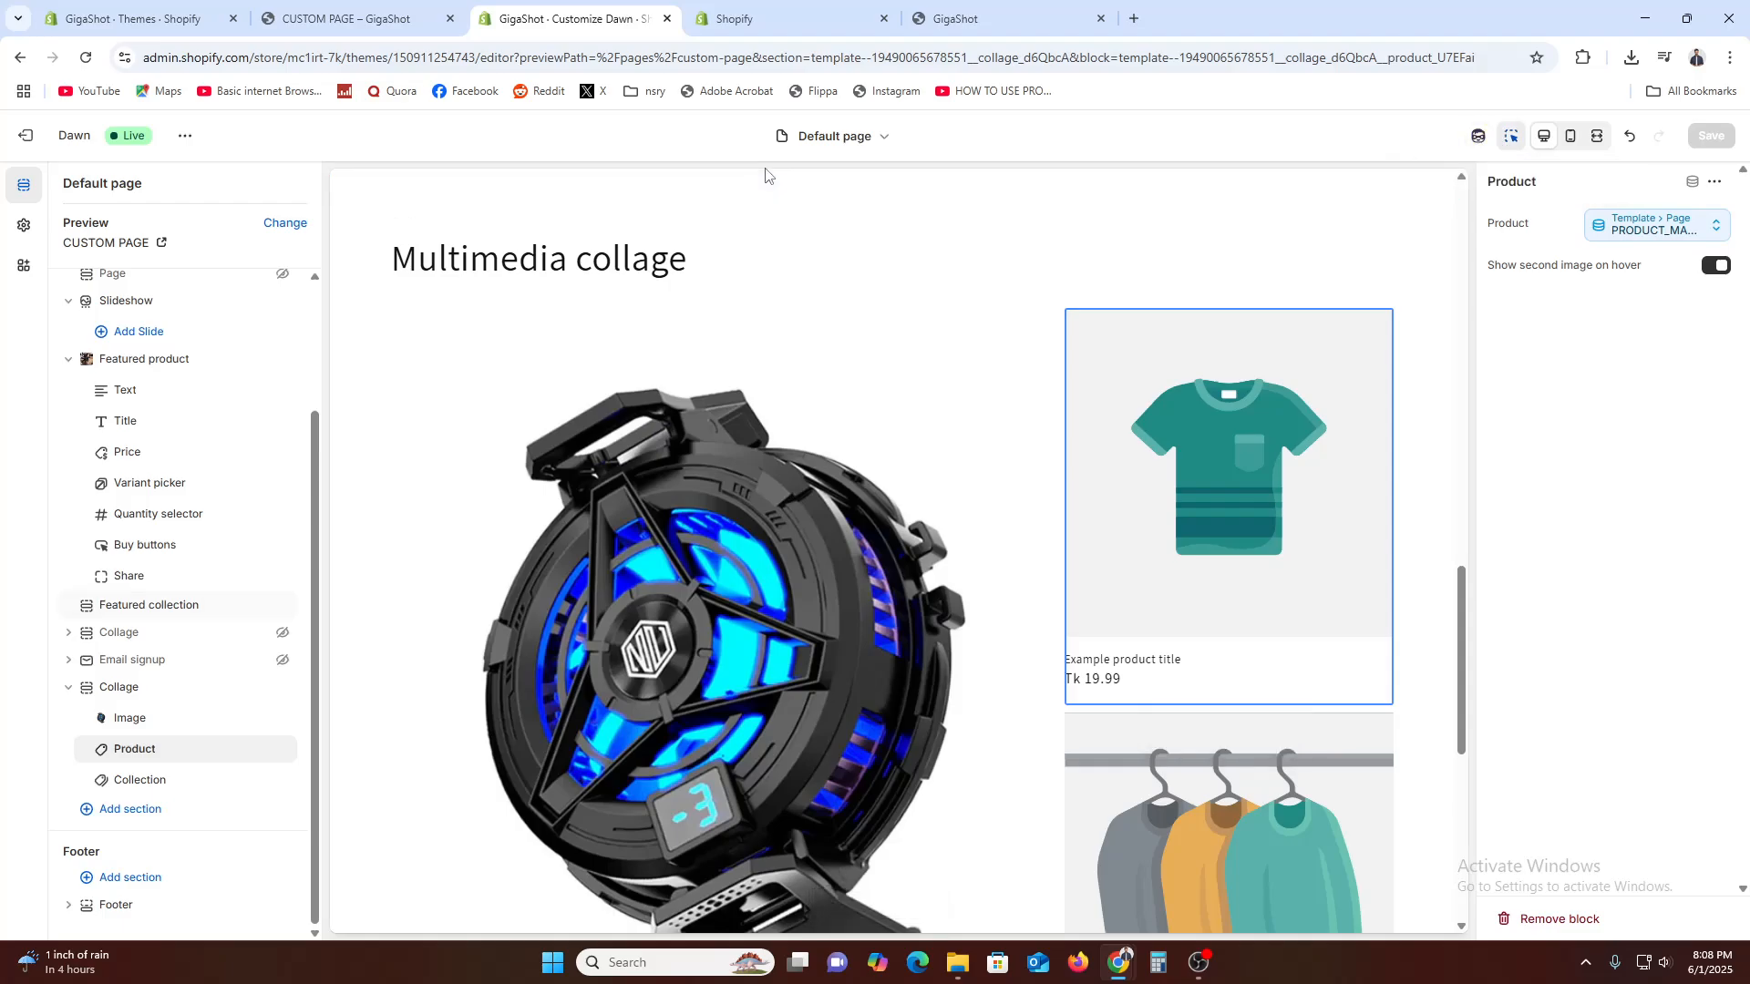
click(839, 138)
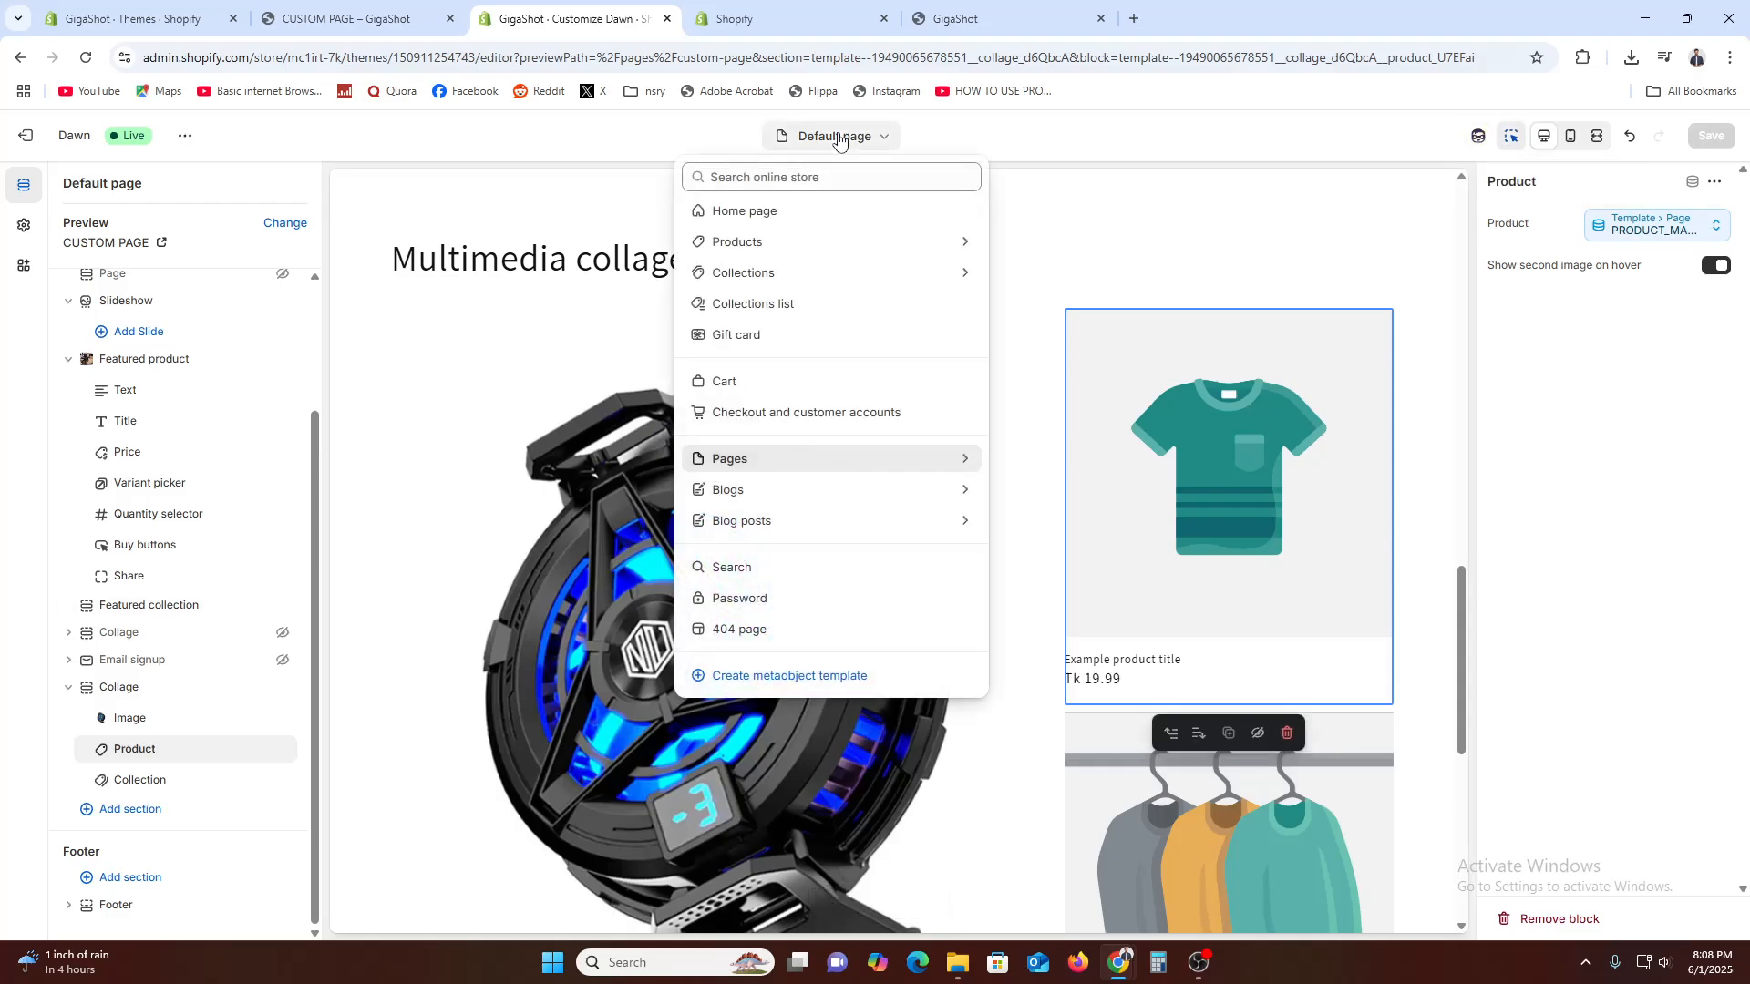
click(1258, 235)
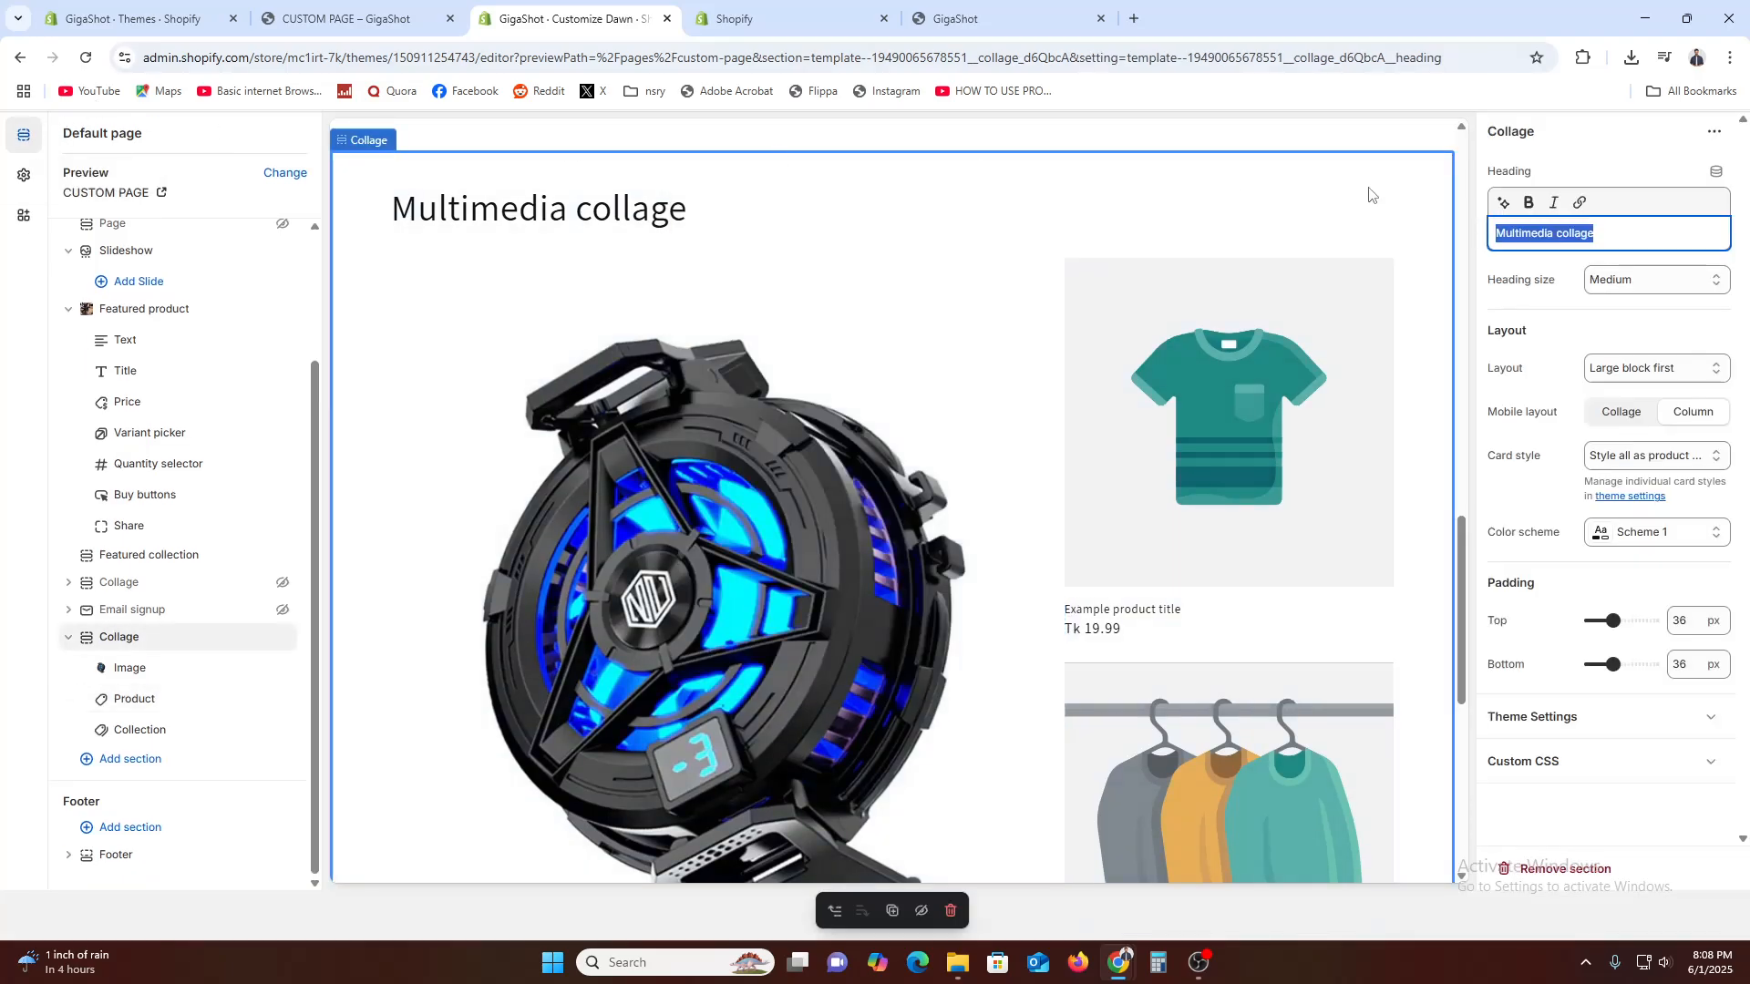
click(1326, 217)
click(831, 144)
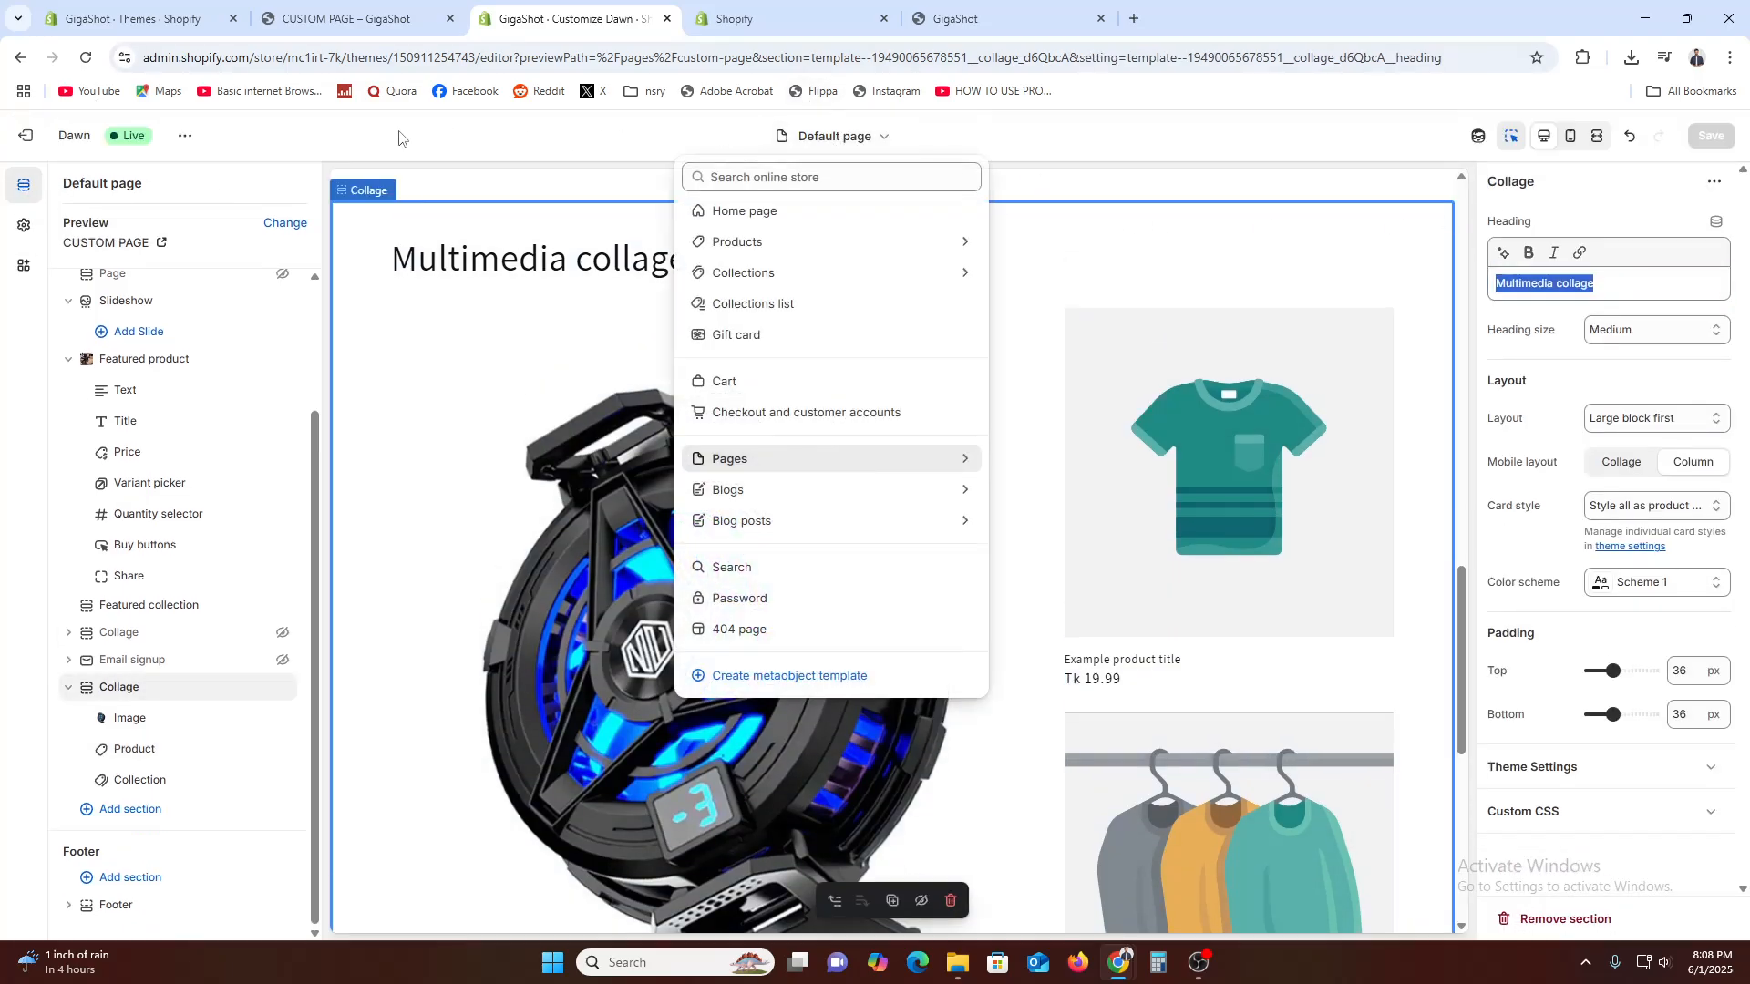
View the custom page on the live storefront and check its sections from the featured product to the Multimedia collage
click(185, 136)
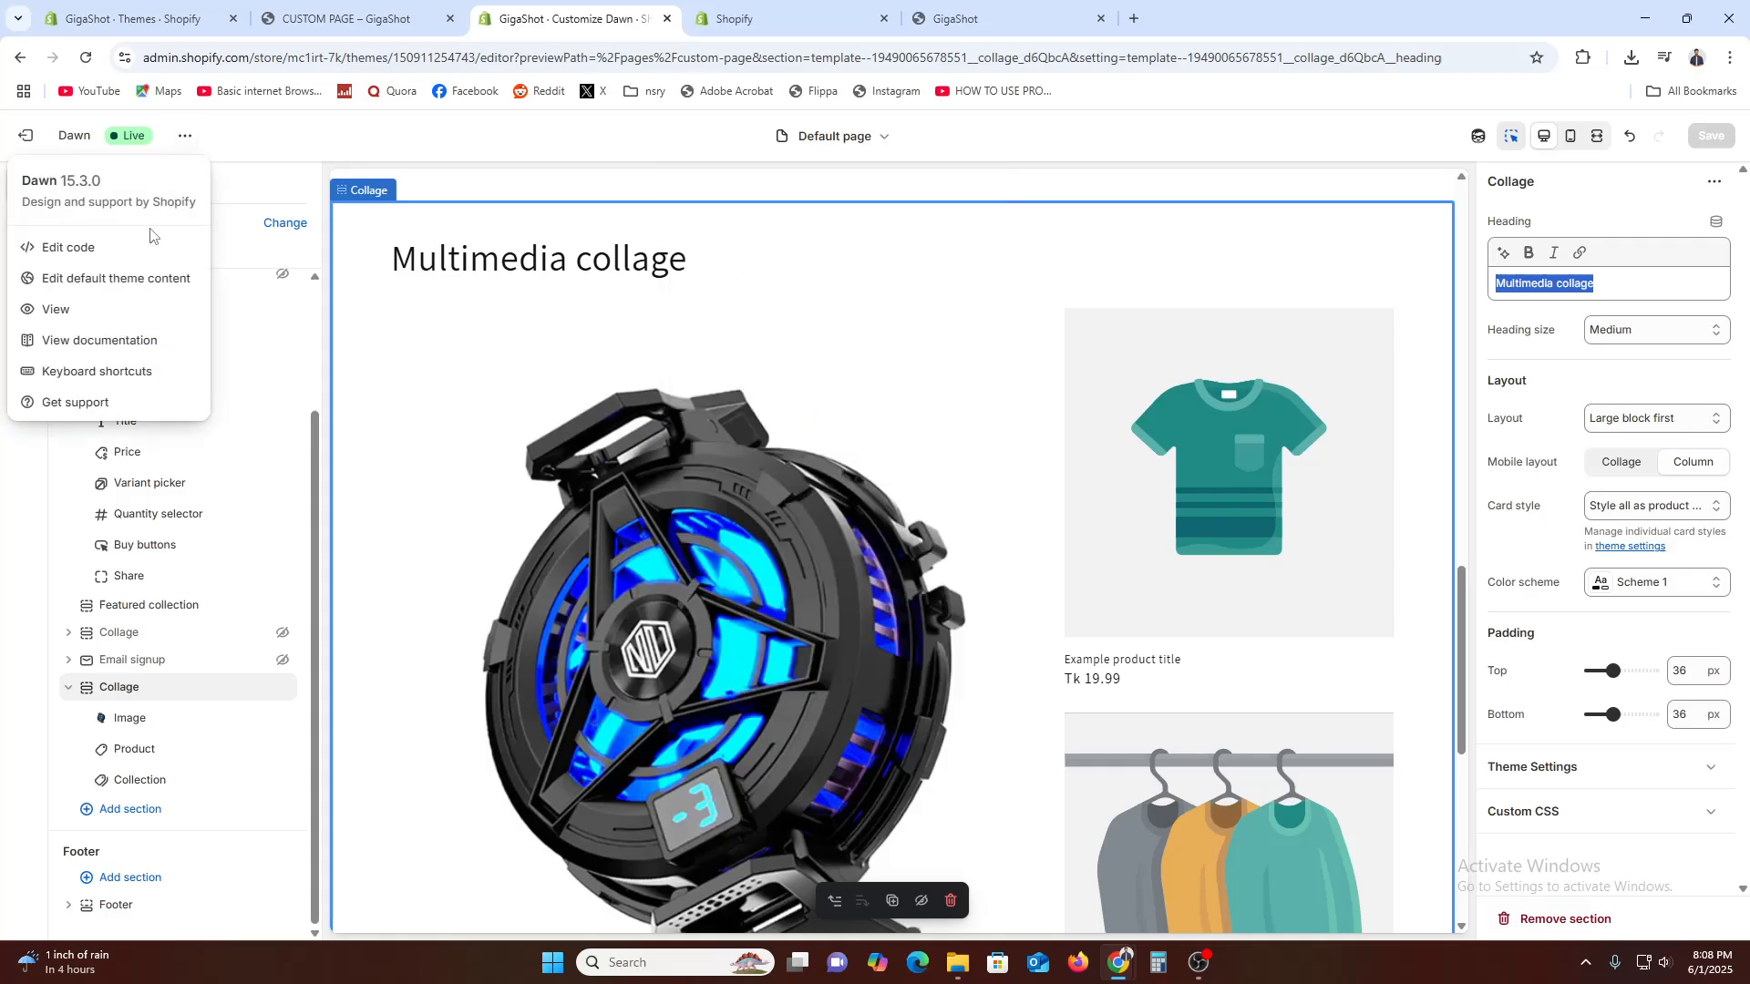
click(119, 308)
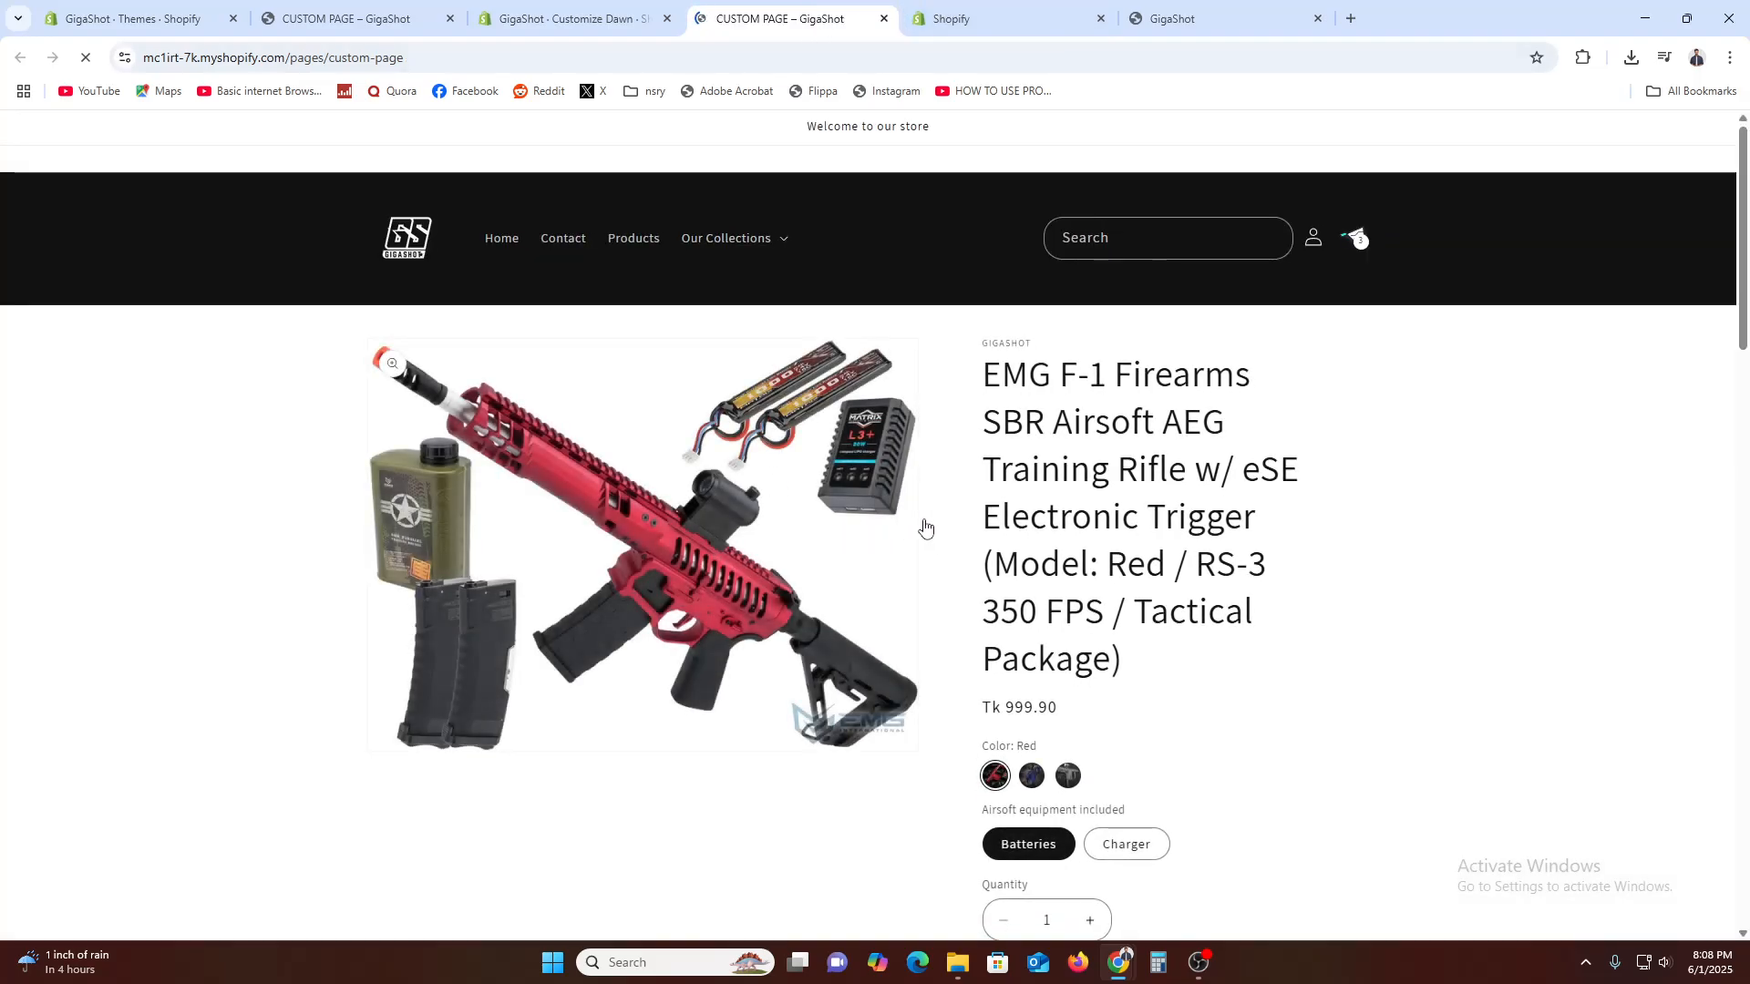
scroll(1060, 478, down, 5)
scroll(1063, 477, down, 10)
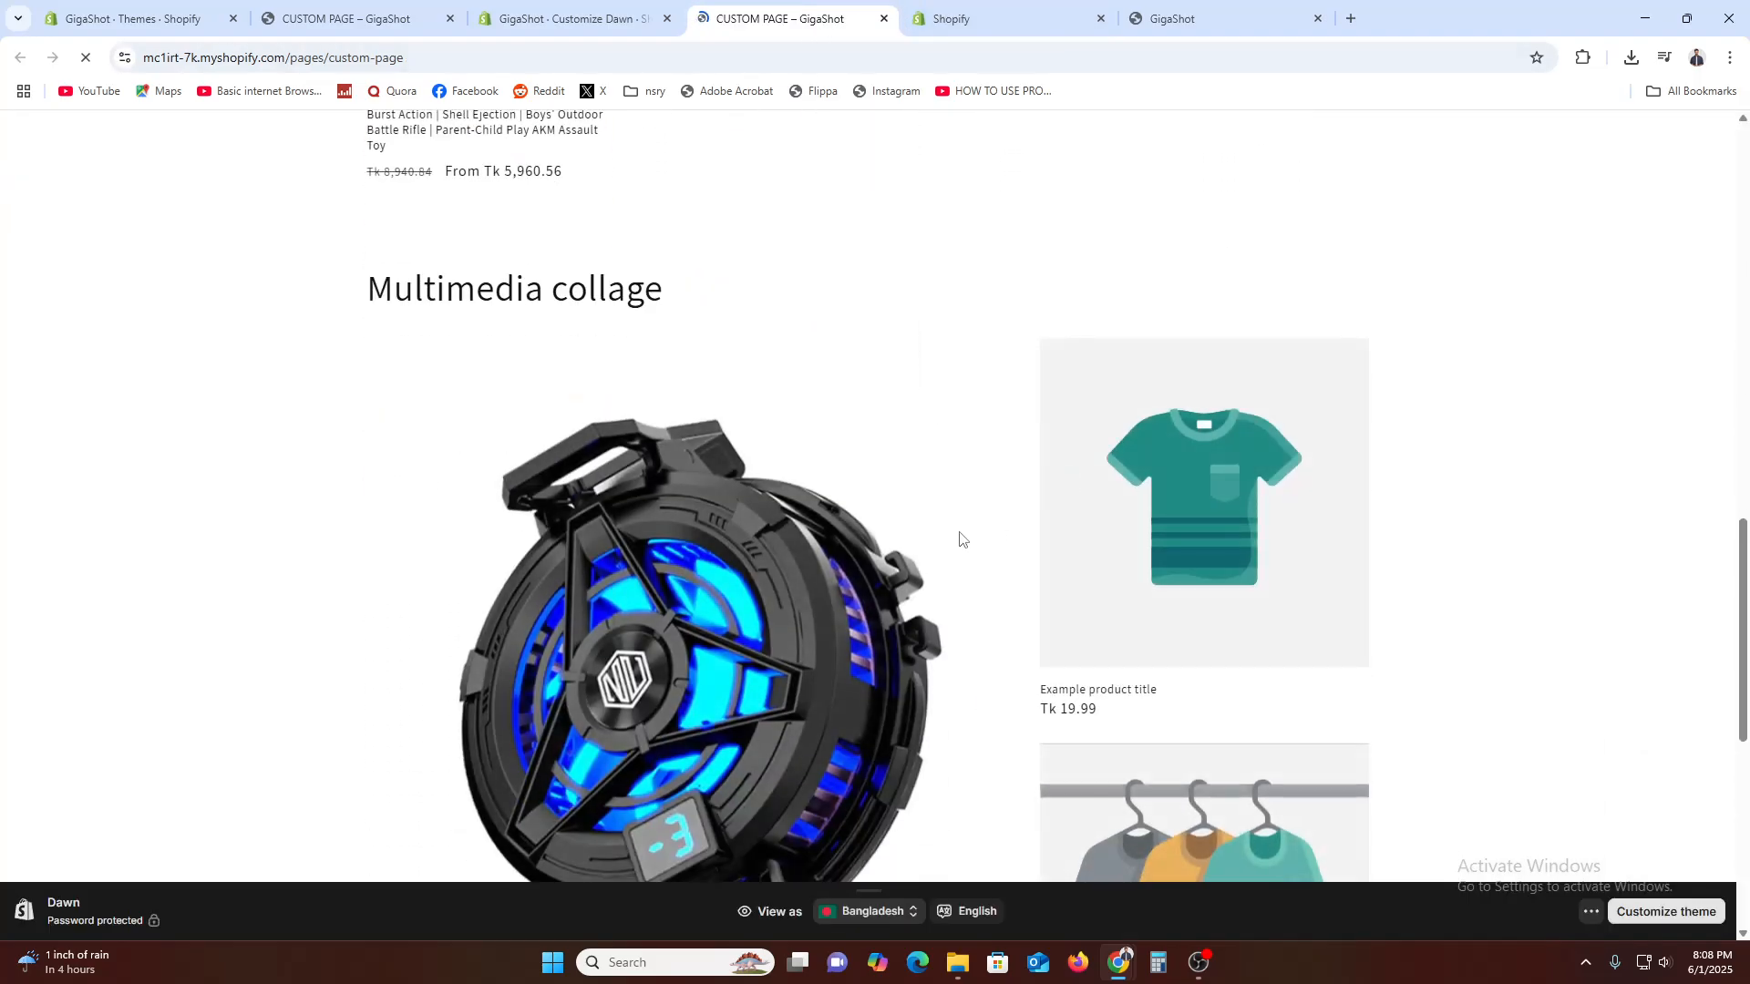
scroll(1231, 578, down, 5)
scroll(1222, 723, up, 11)
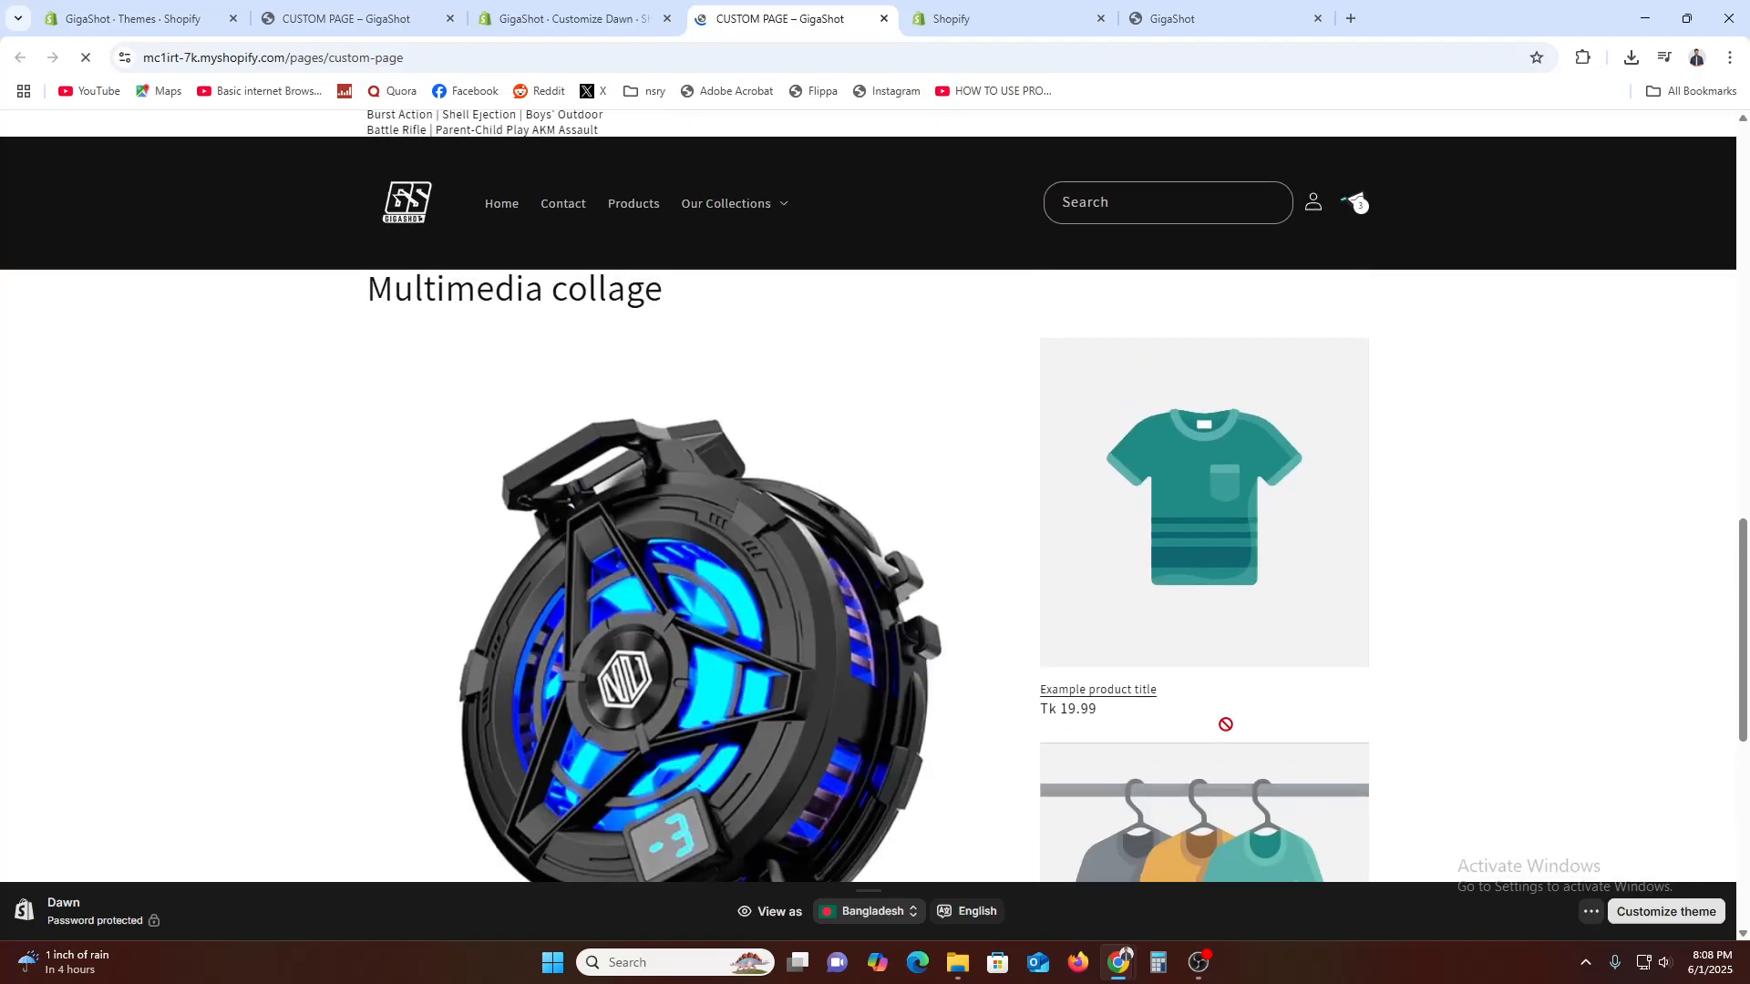
scroll(1210, 736, up, 8)
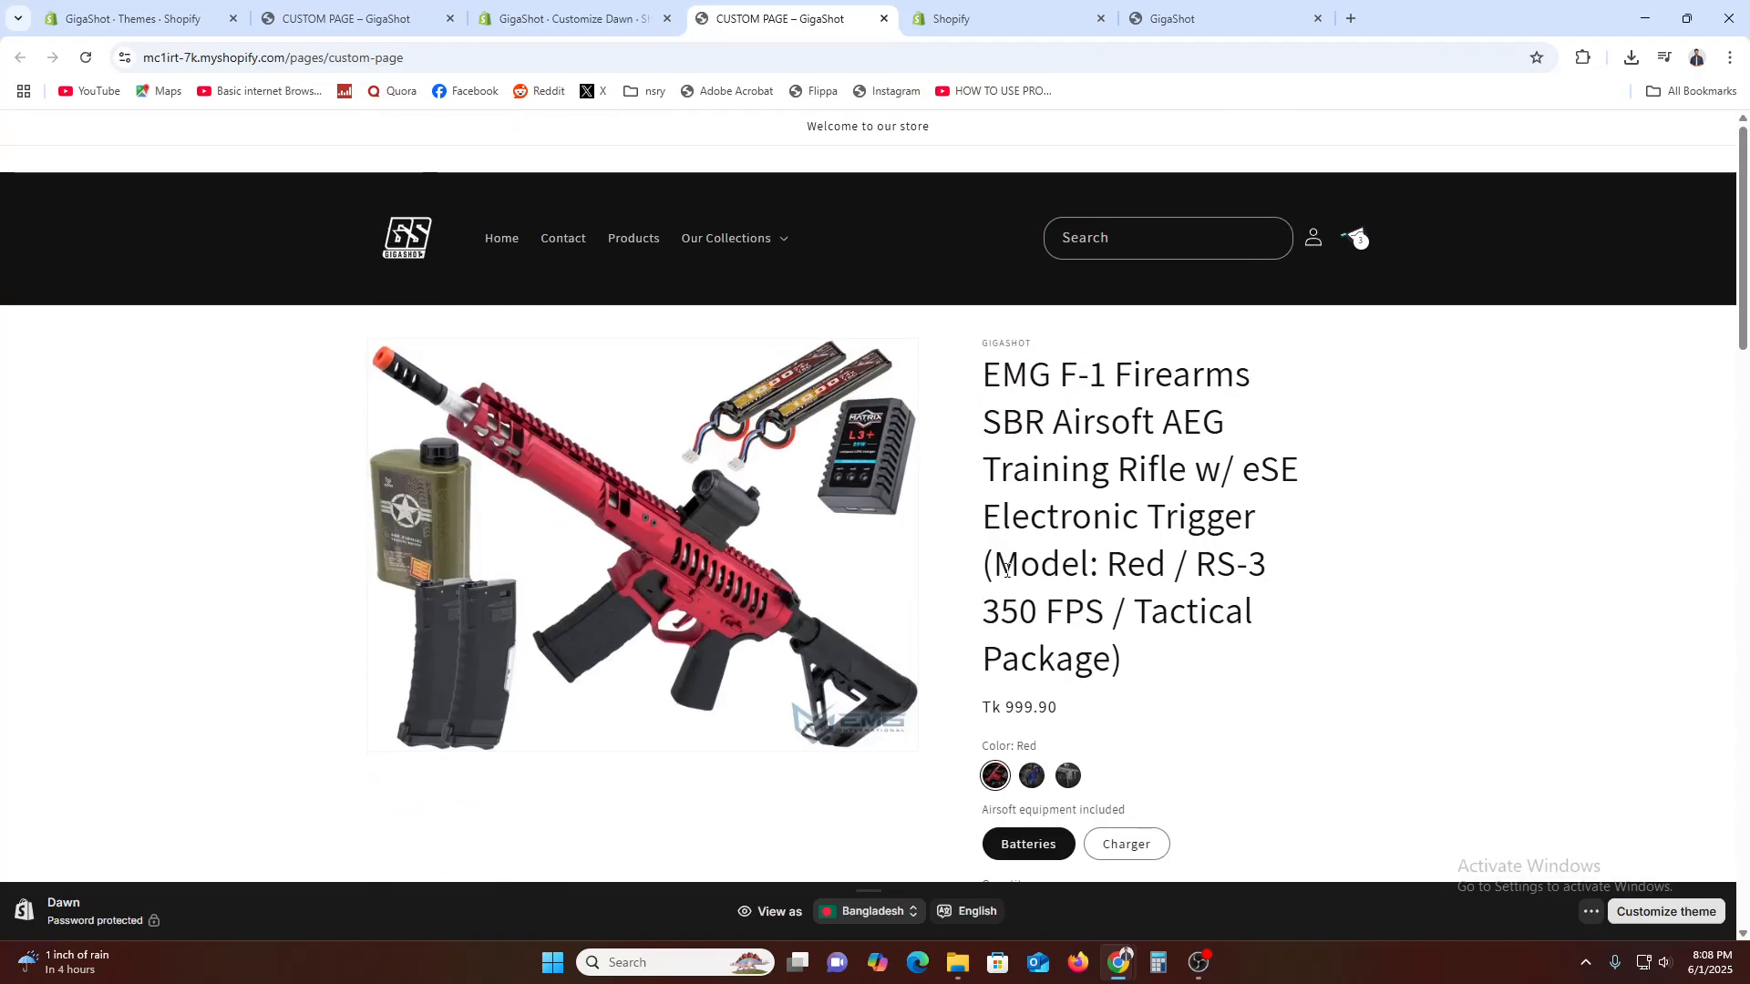
Switch the featured product to the Blue color variant on the storefront page and check its image and purchase options
scroll(1108, 610, down, 2)
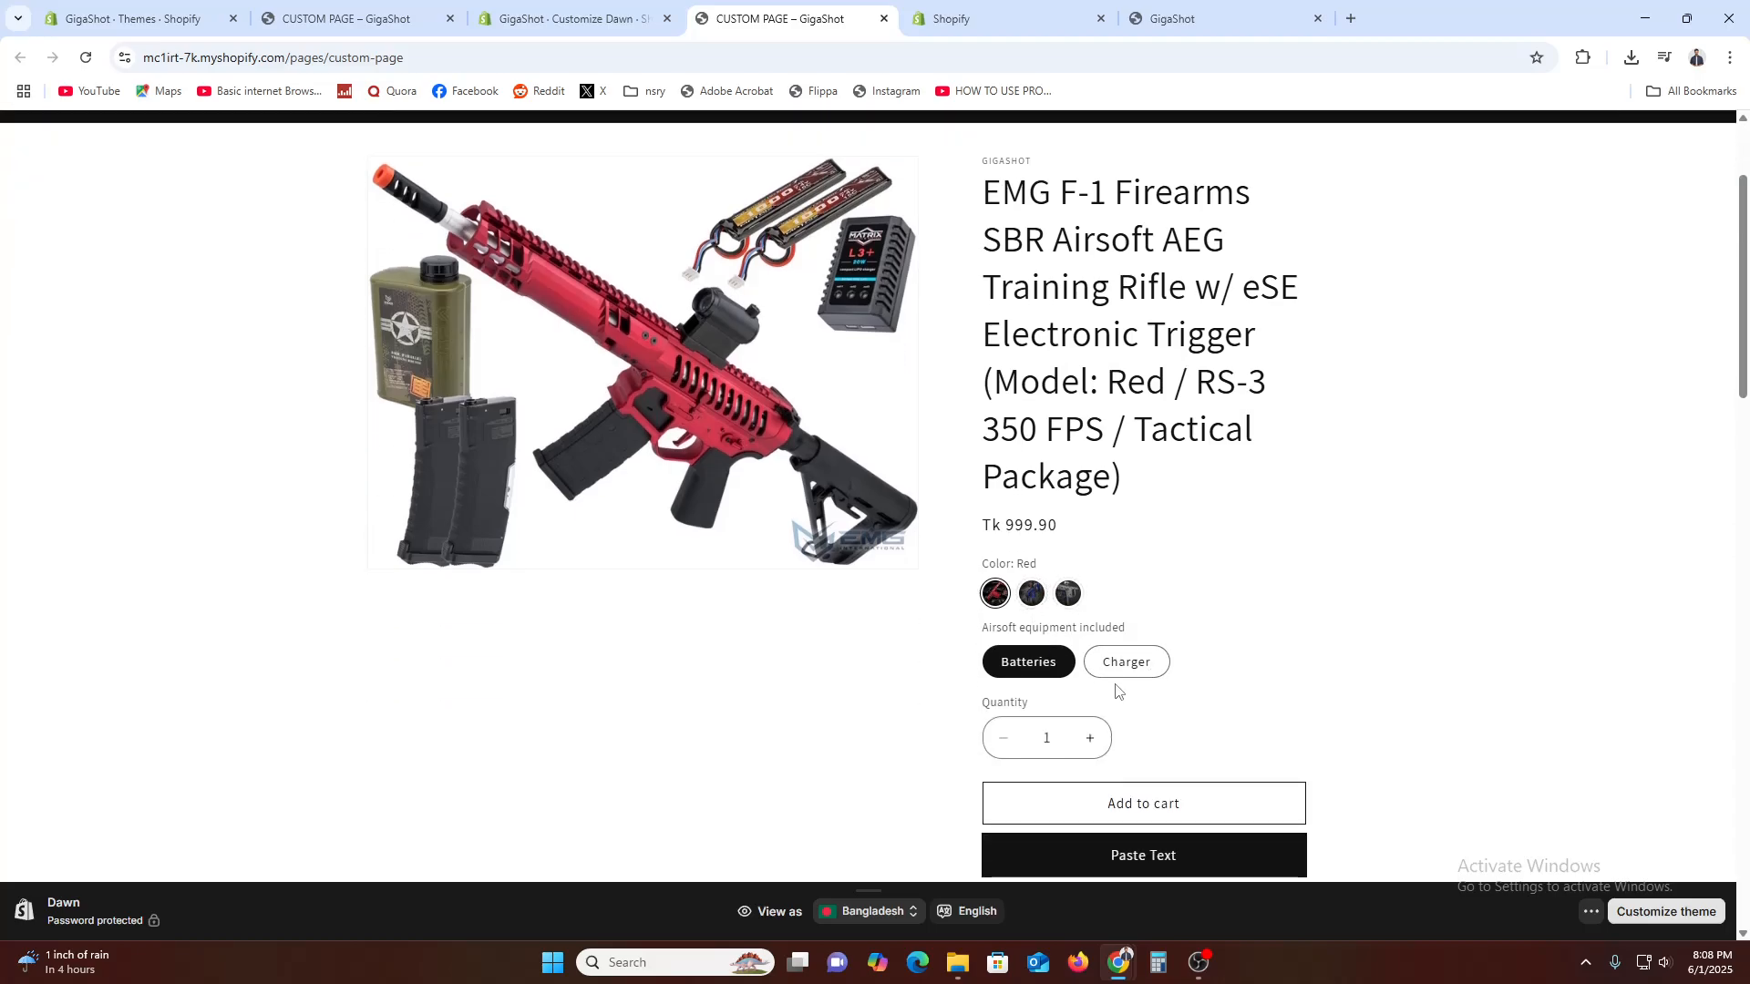
click(1025, 592)
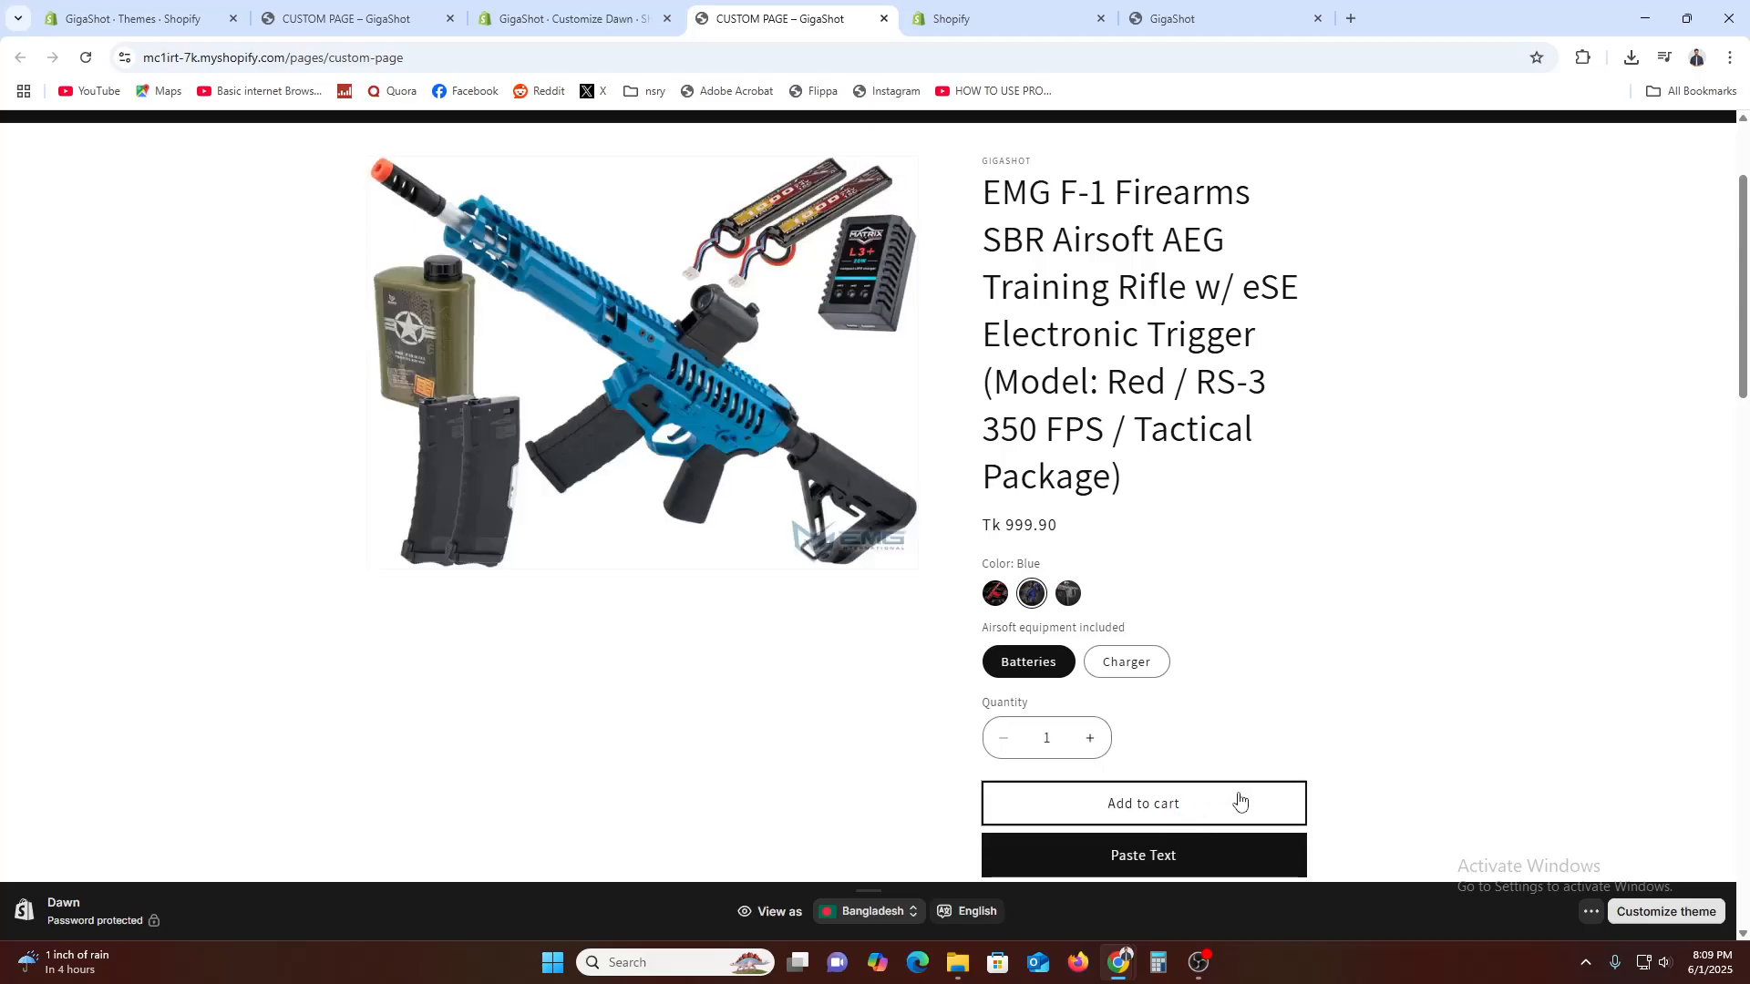
scroll(1363, 727, up, 2)
scroll(1280, 629, down, 4)
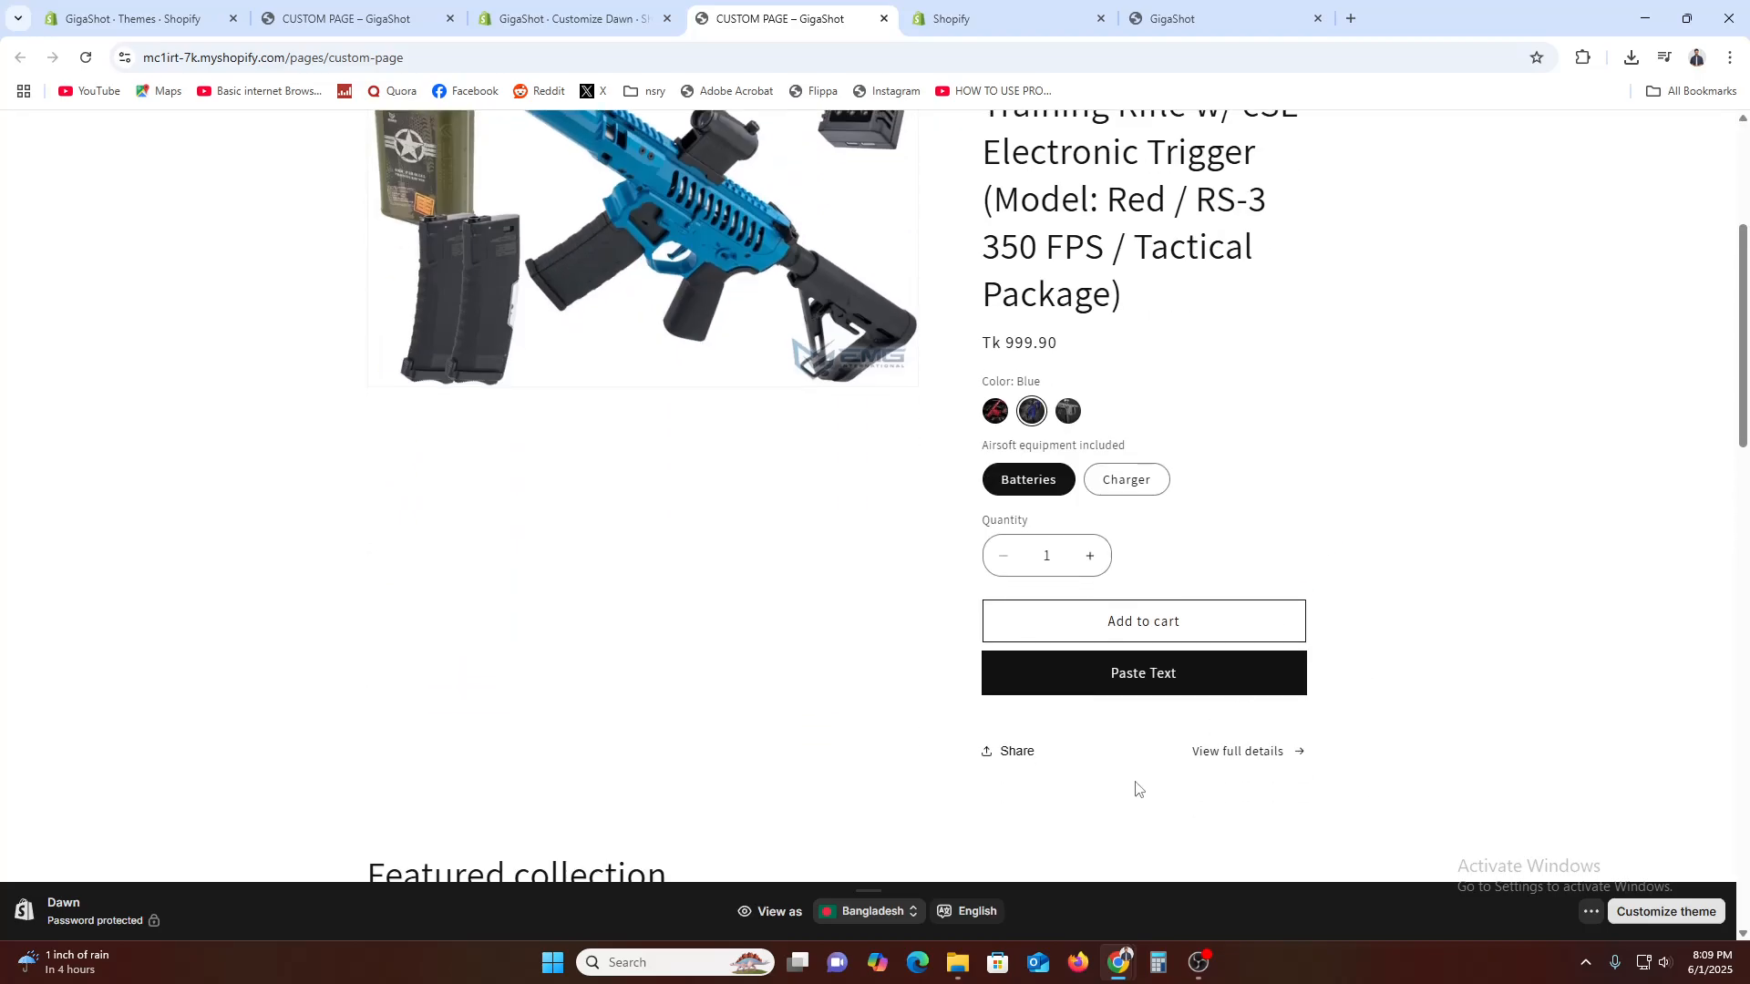
scroll(1398, 586, up, 2)
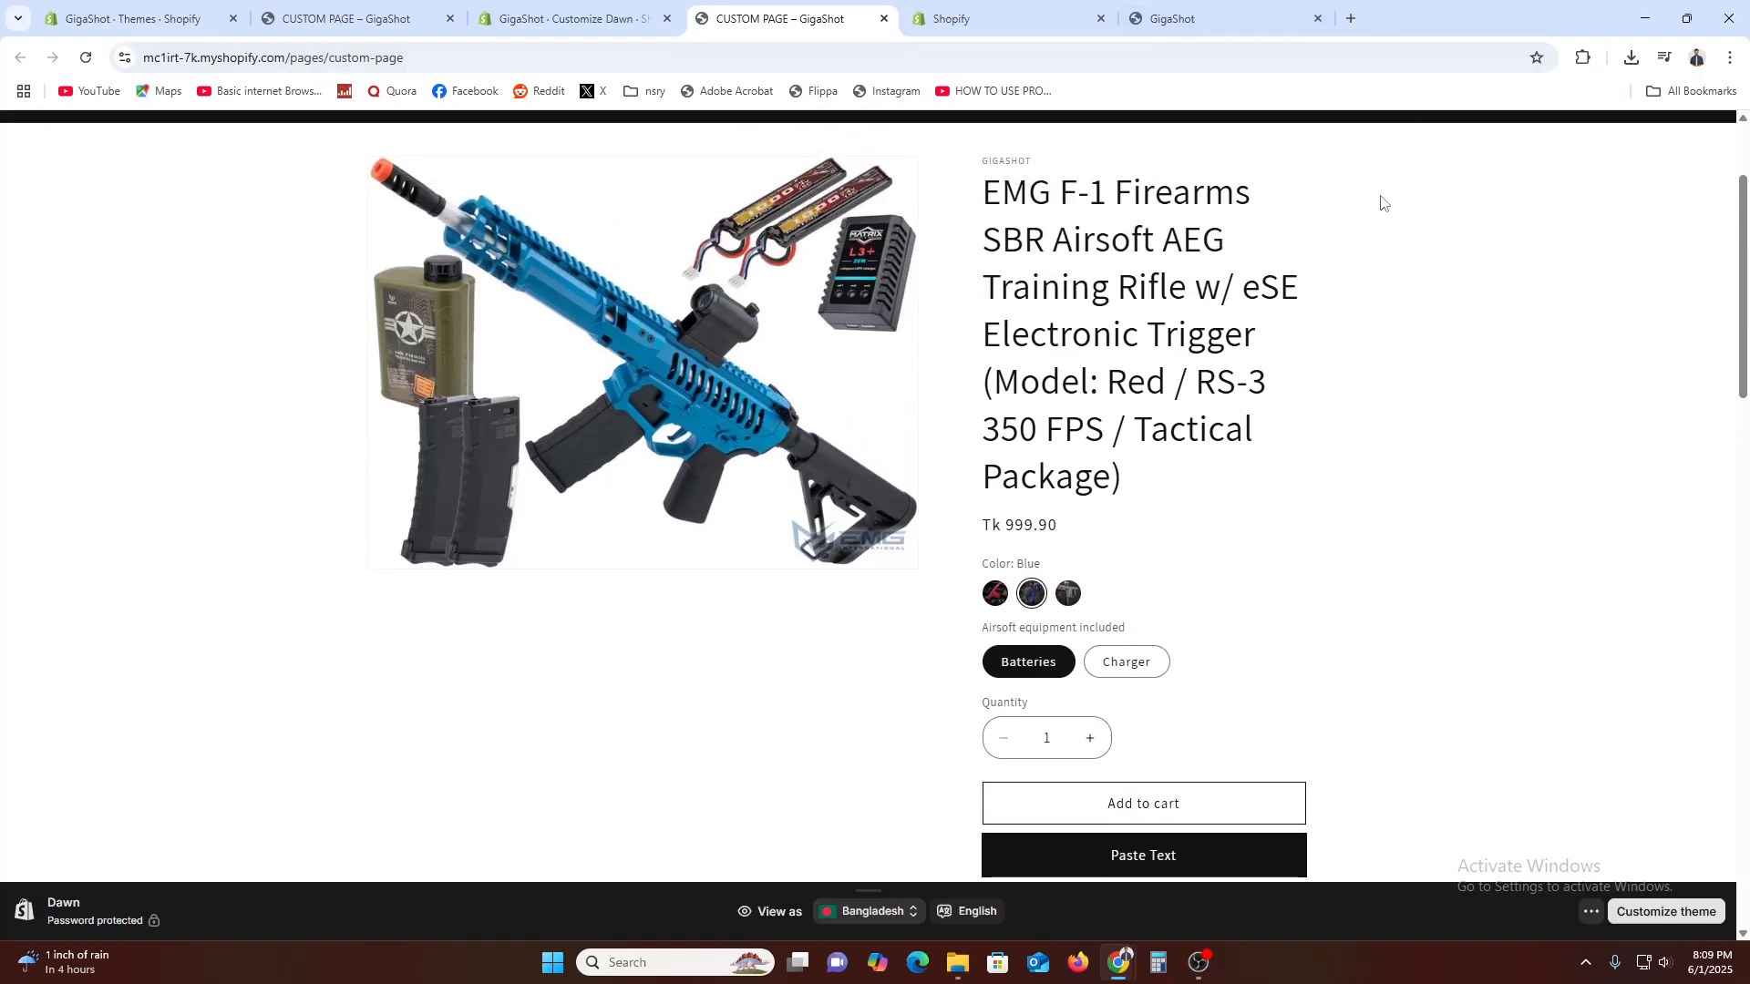
scroll(1294, 385, up, 2)
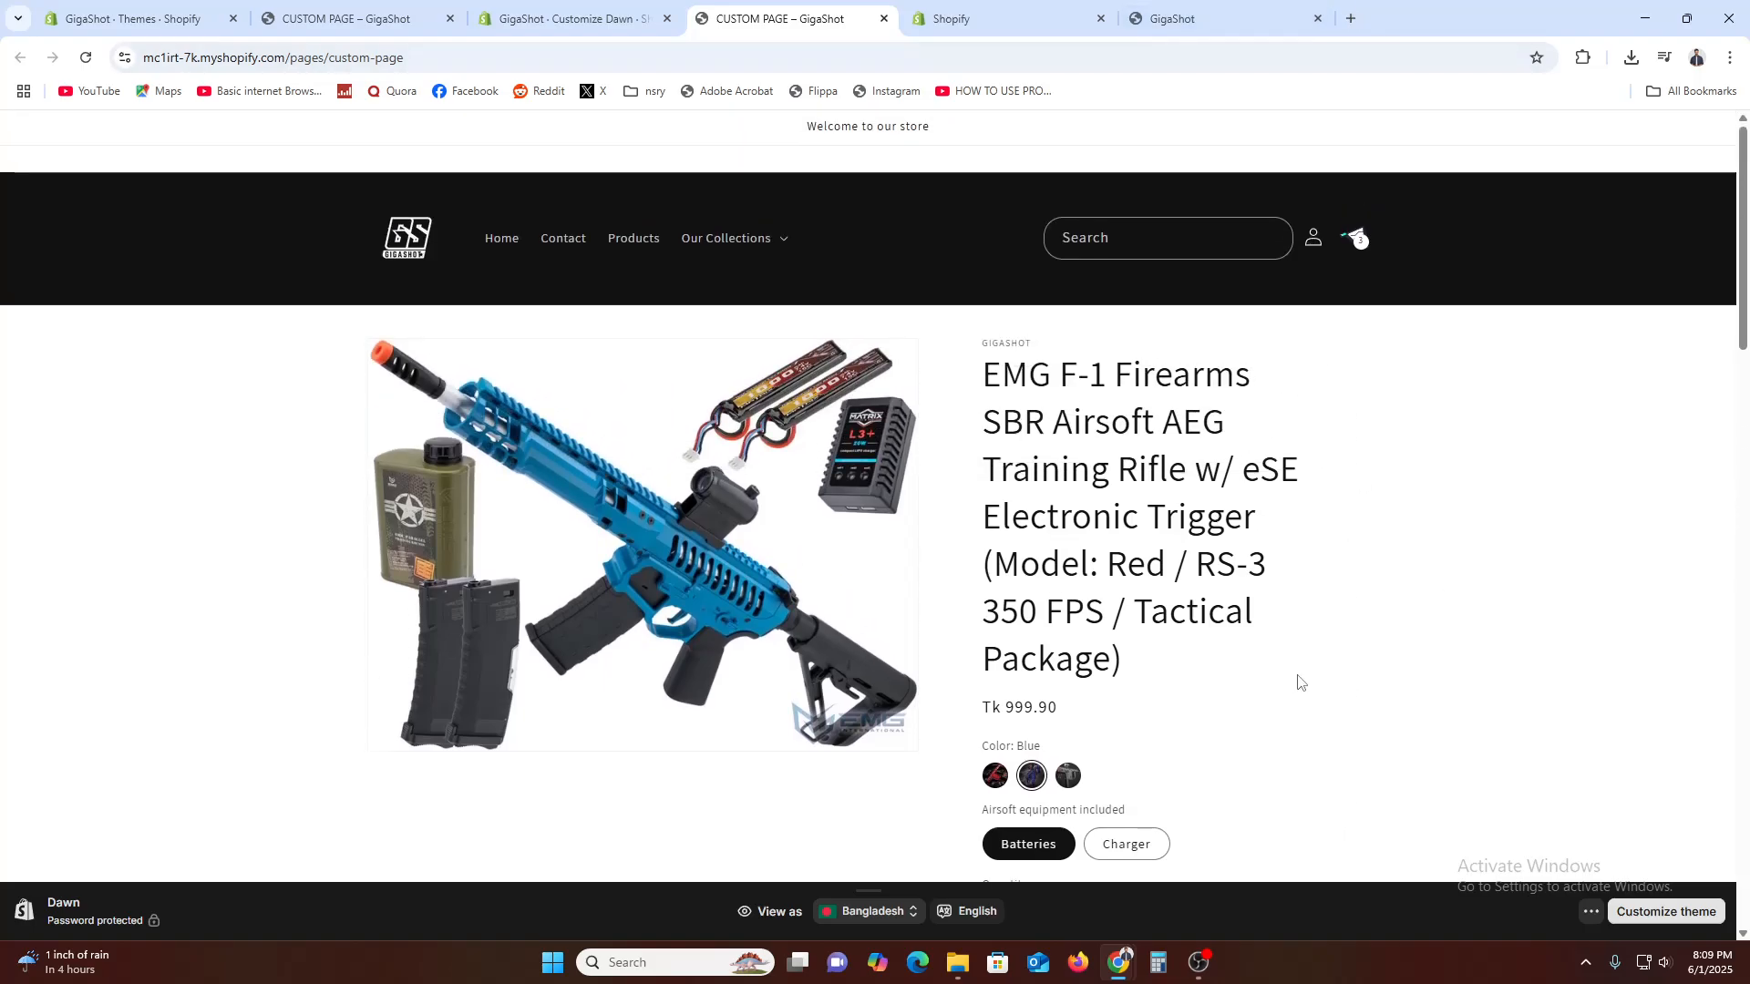